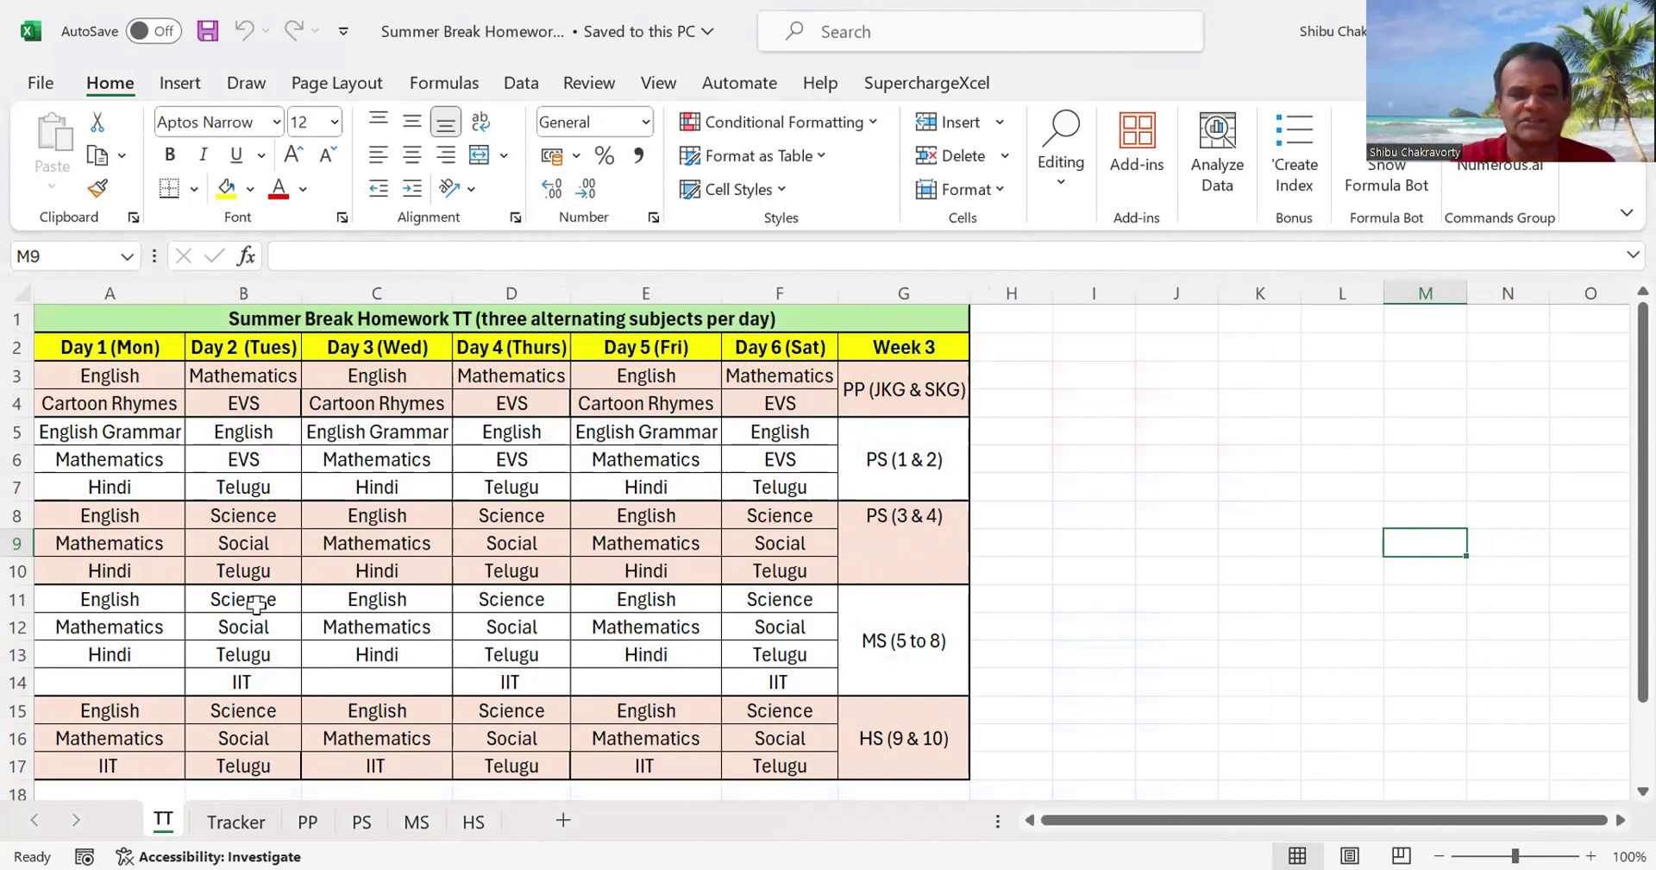
# - Widen the Comment columns beside Week 1 and Week 2 on the Tracker sheet
pyautogui.click(243, 826)
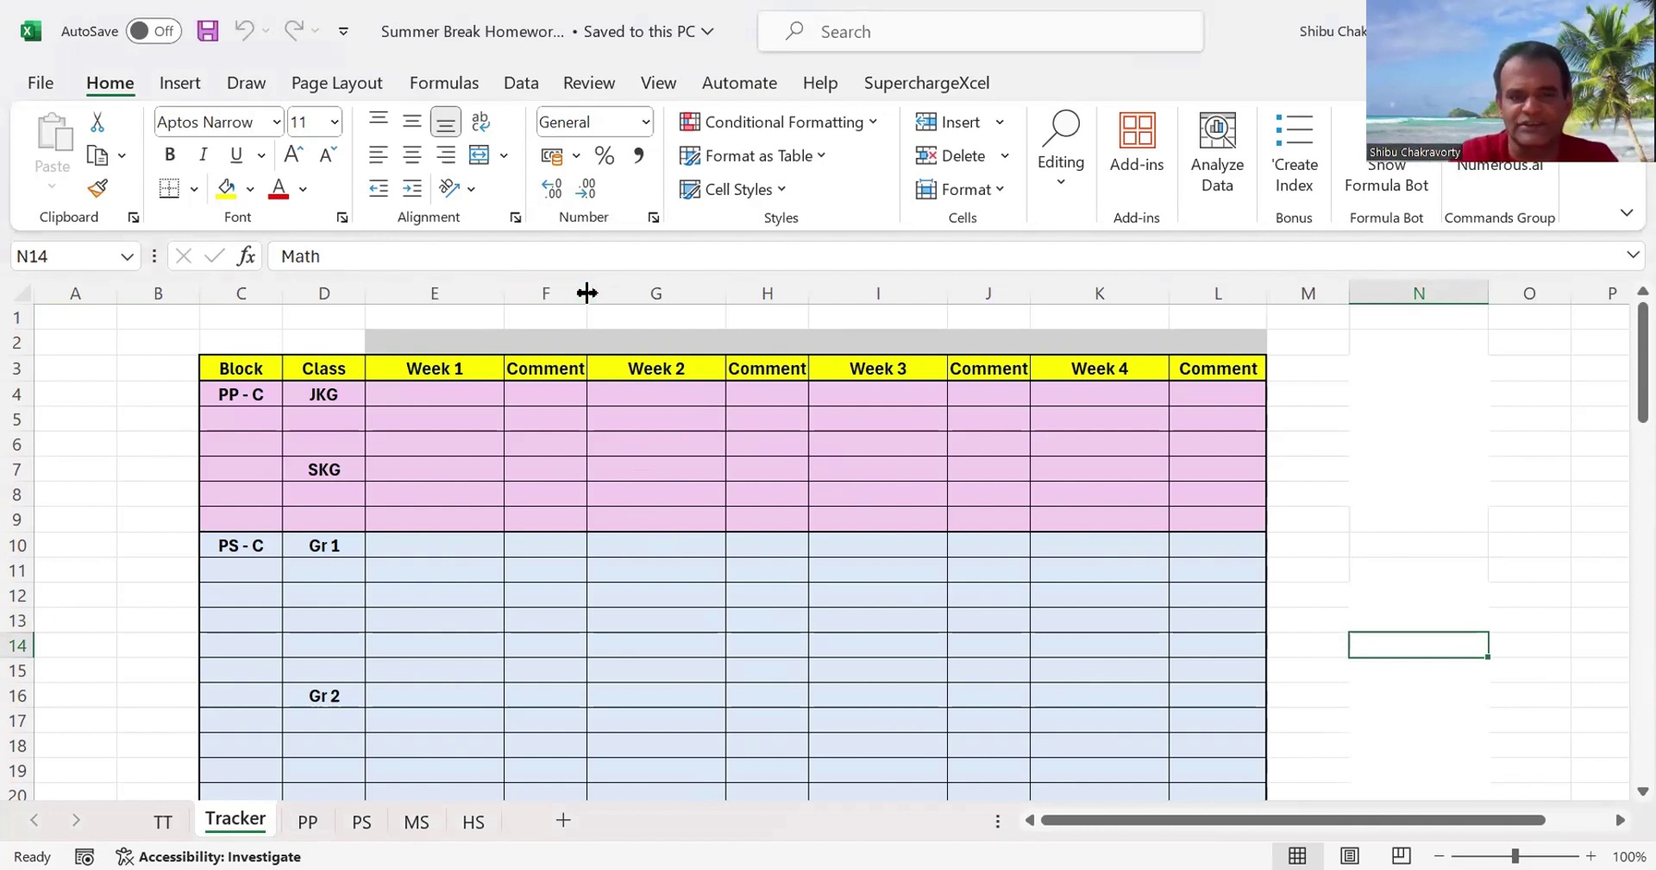
pyautogui.moveTo(586, 294); pyautogui.dragTo(604, 296)
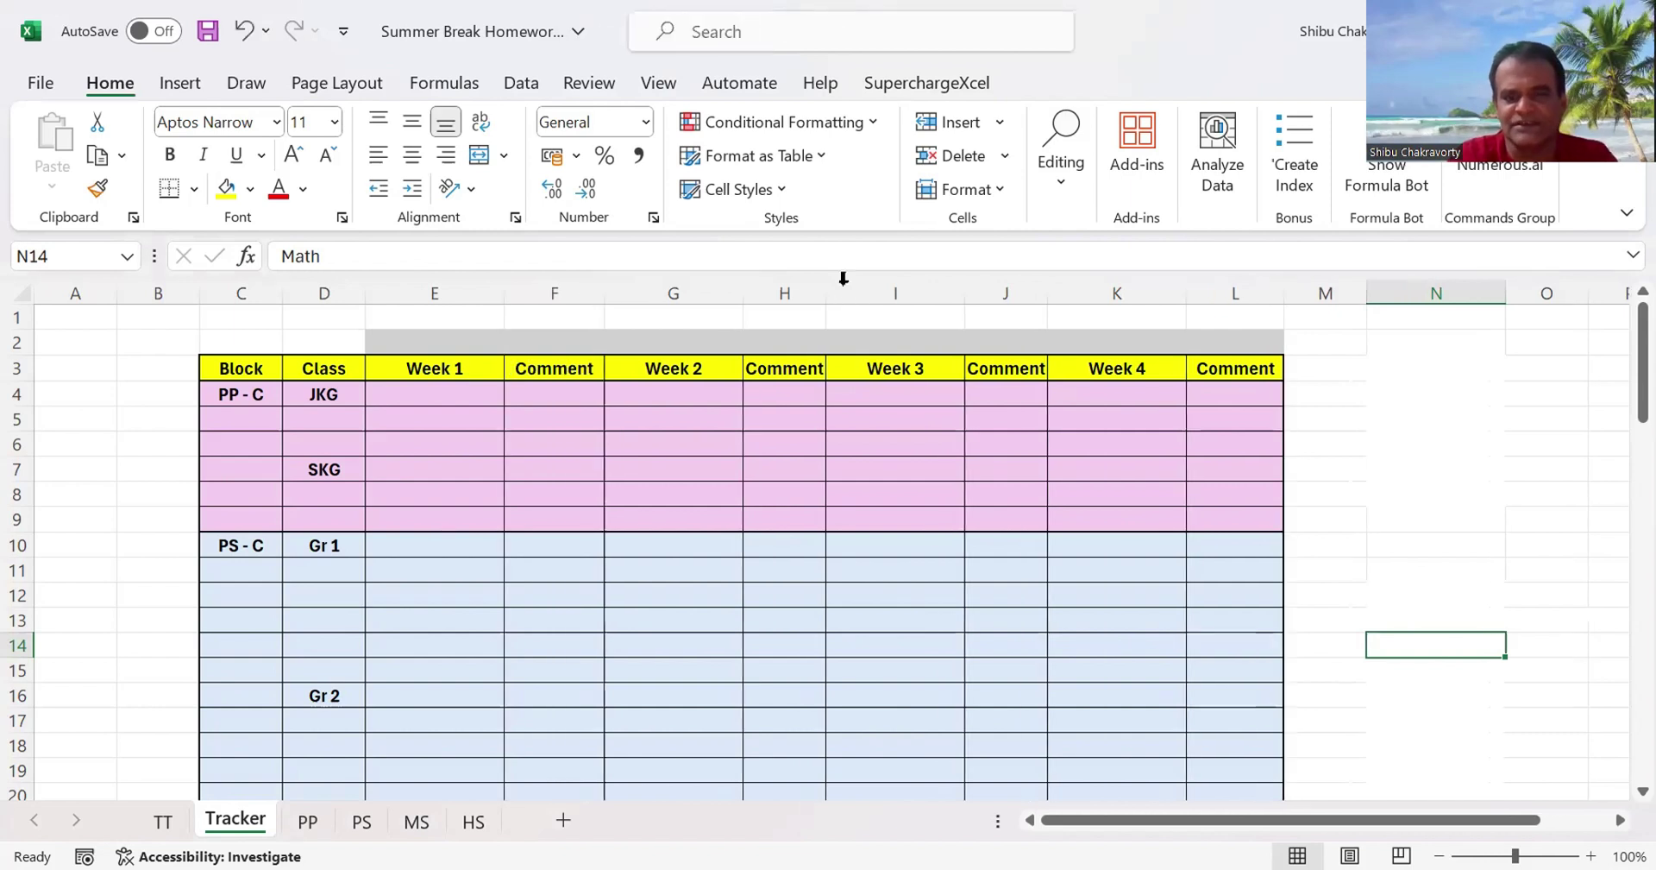
pyautogui.moveTo(828, 286); pyautogui.dragTo(848, 286)
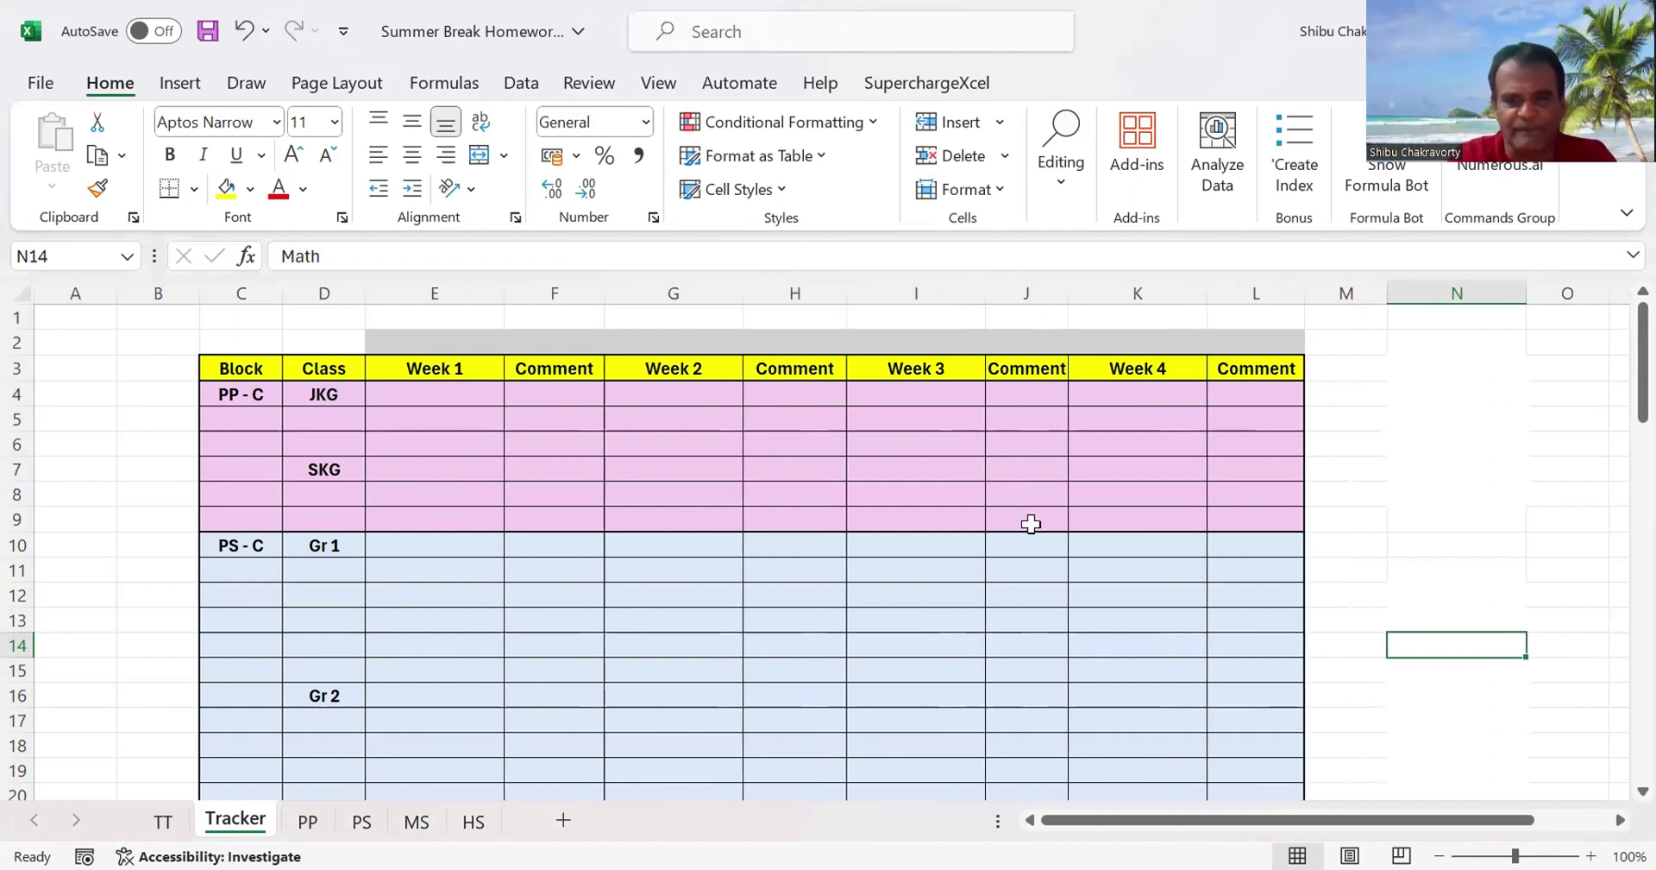
# - Look through the PP, PS, MS and HS sheets, and clear JKG's Week 1 subjects and comments on PP
pyautogui.click(318, 833)
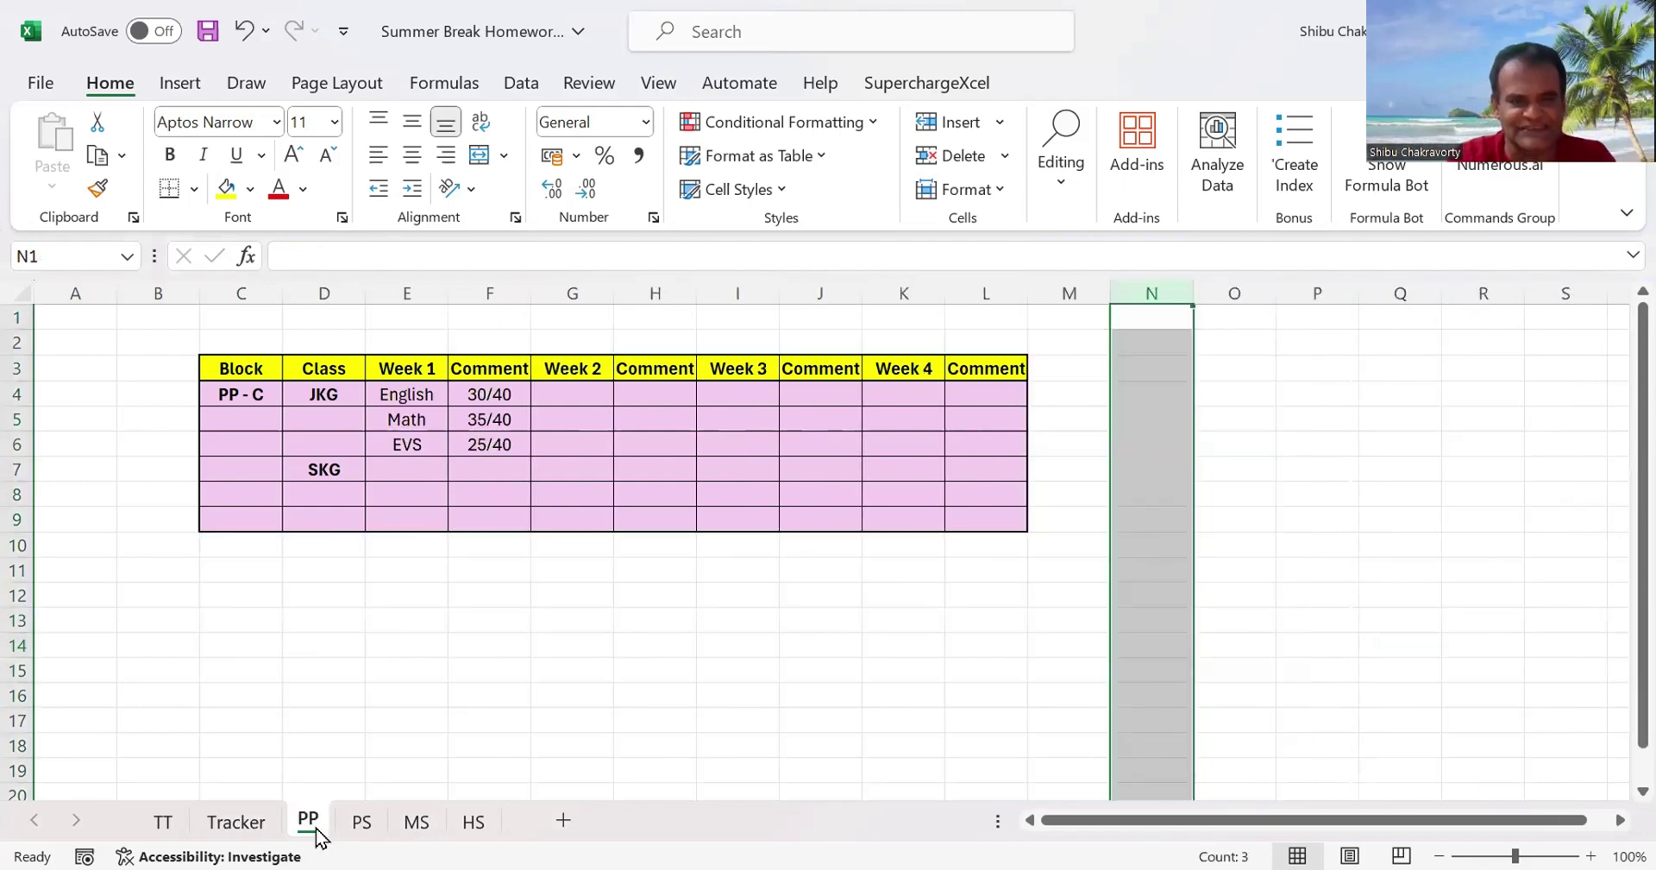
pyautogui.click(363, 835)
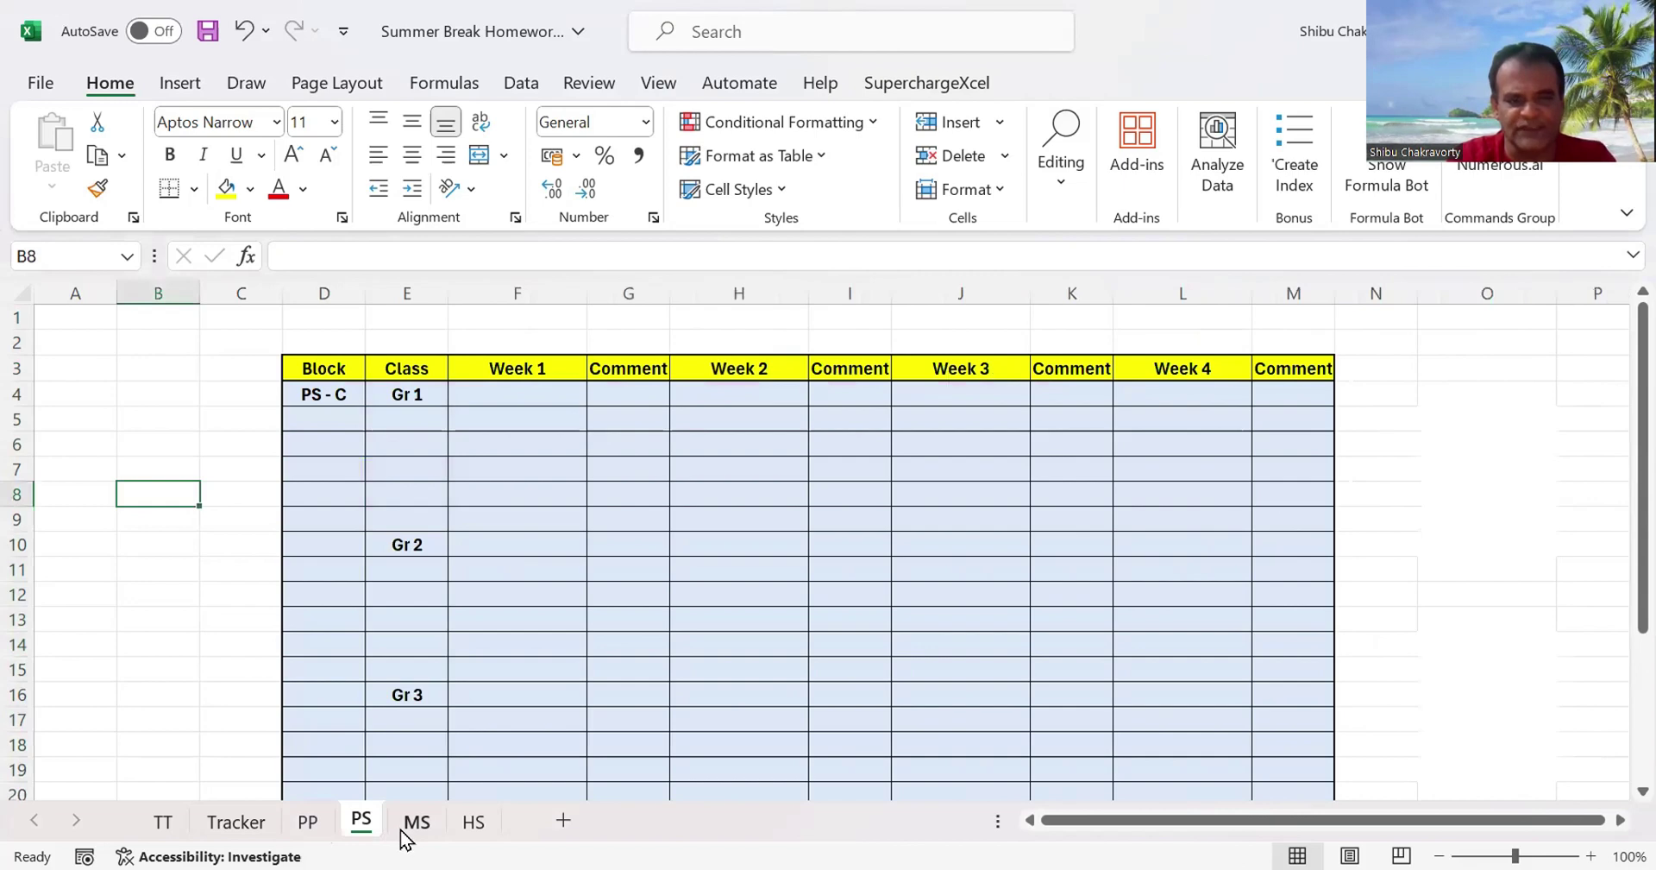
pyautogui.click(405, 830)
pyautogui.click(473, 826)
pyautogui.click(319, 828)
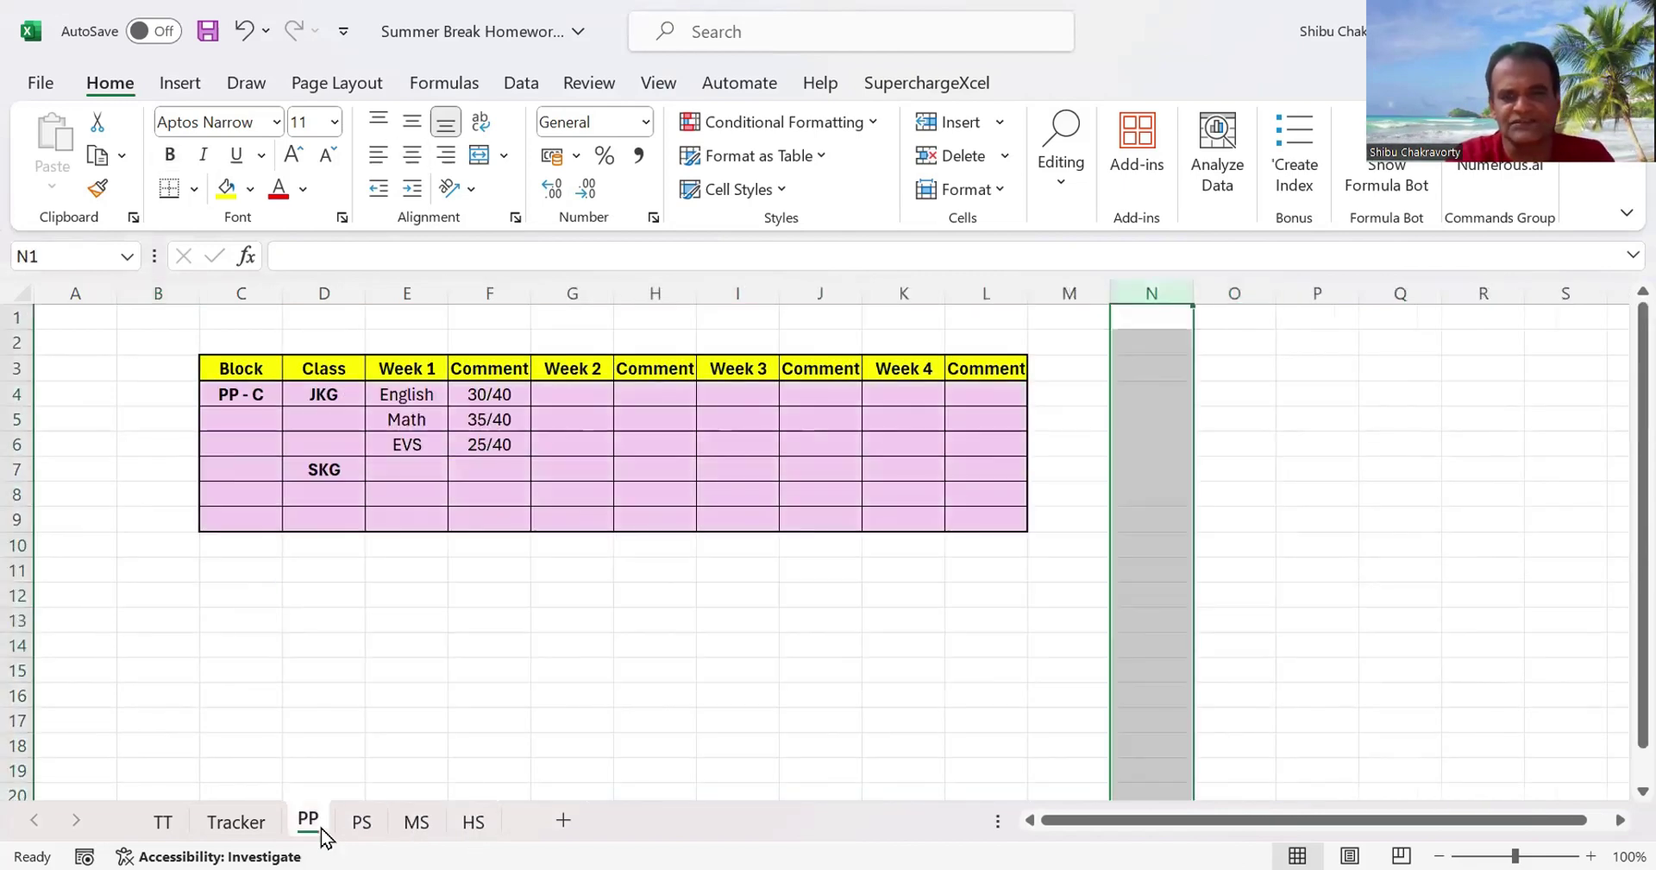
pyautogui.click(1380, 493)
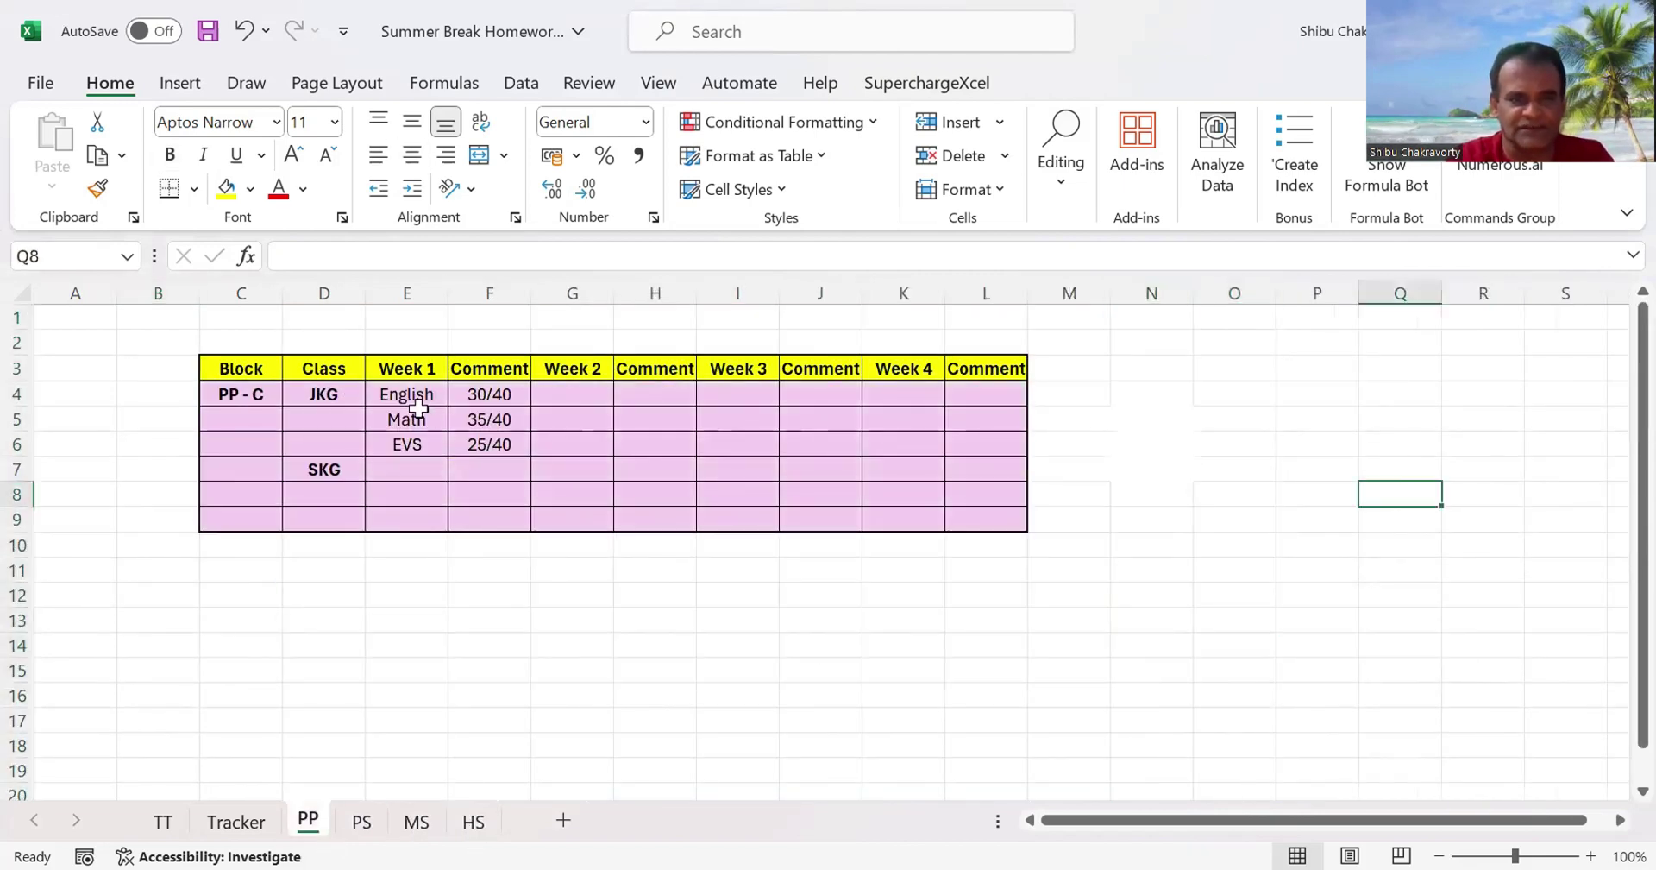
pyautogui.moveTo(404, 396); pyautogui.dragTo(523, 446)
pyautogui.press('Delete')
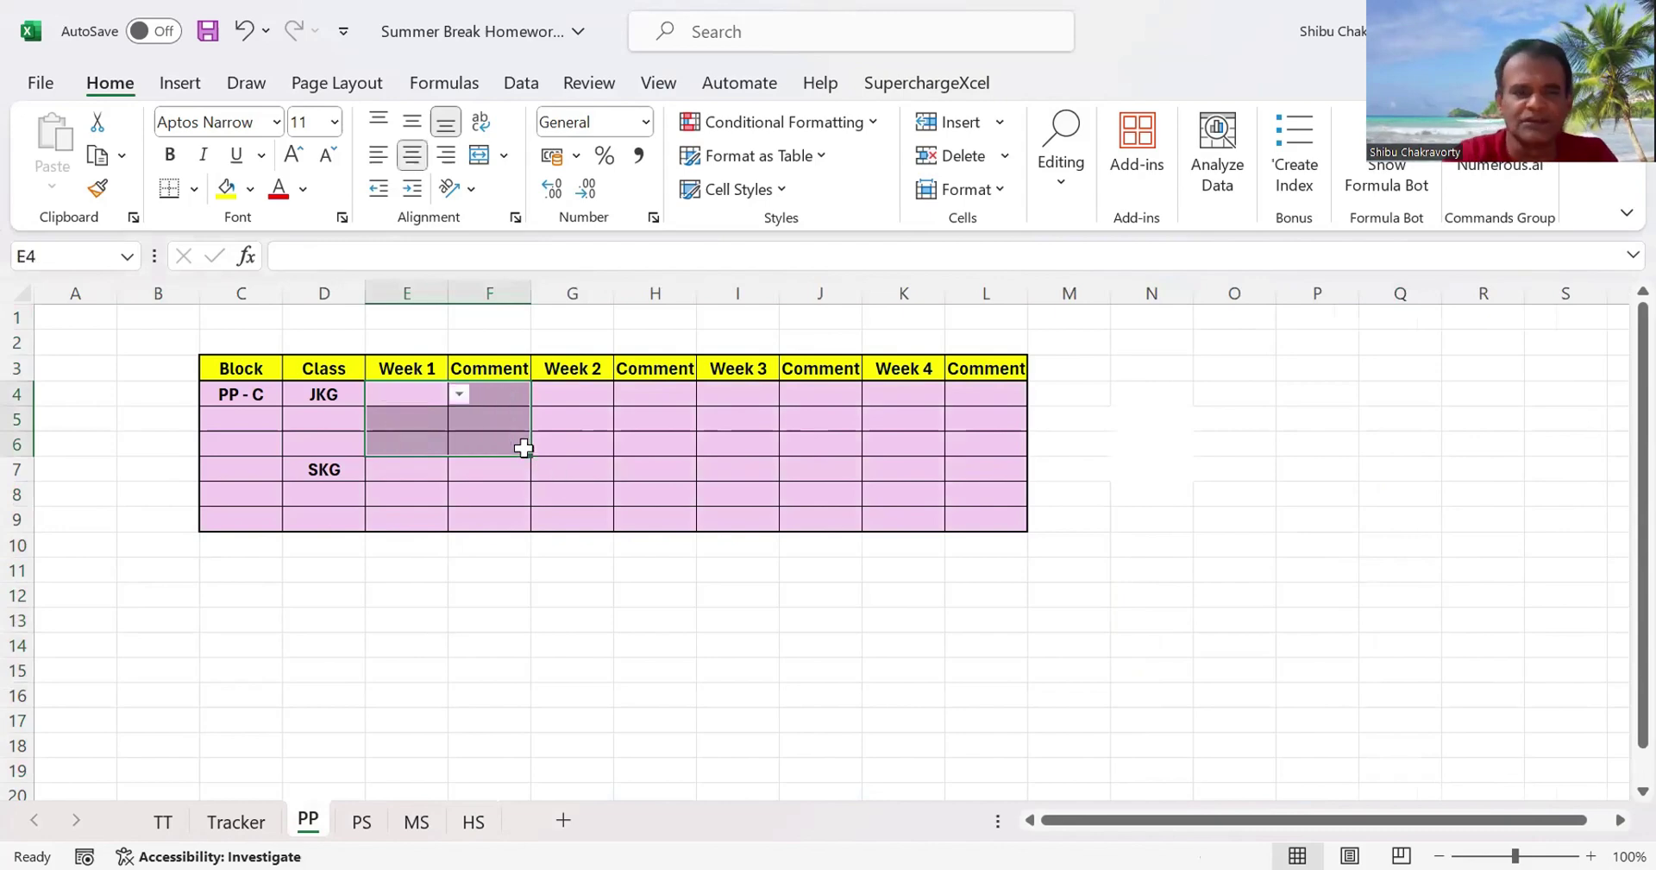
# - Look through the PS, MS, HS and PP tracker sheets, and check the homework timetable on the TT sheet
pyautogui.click(360, 824)
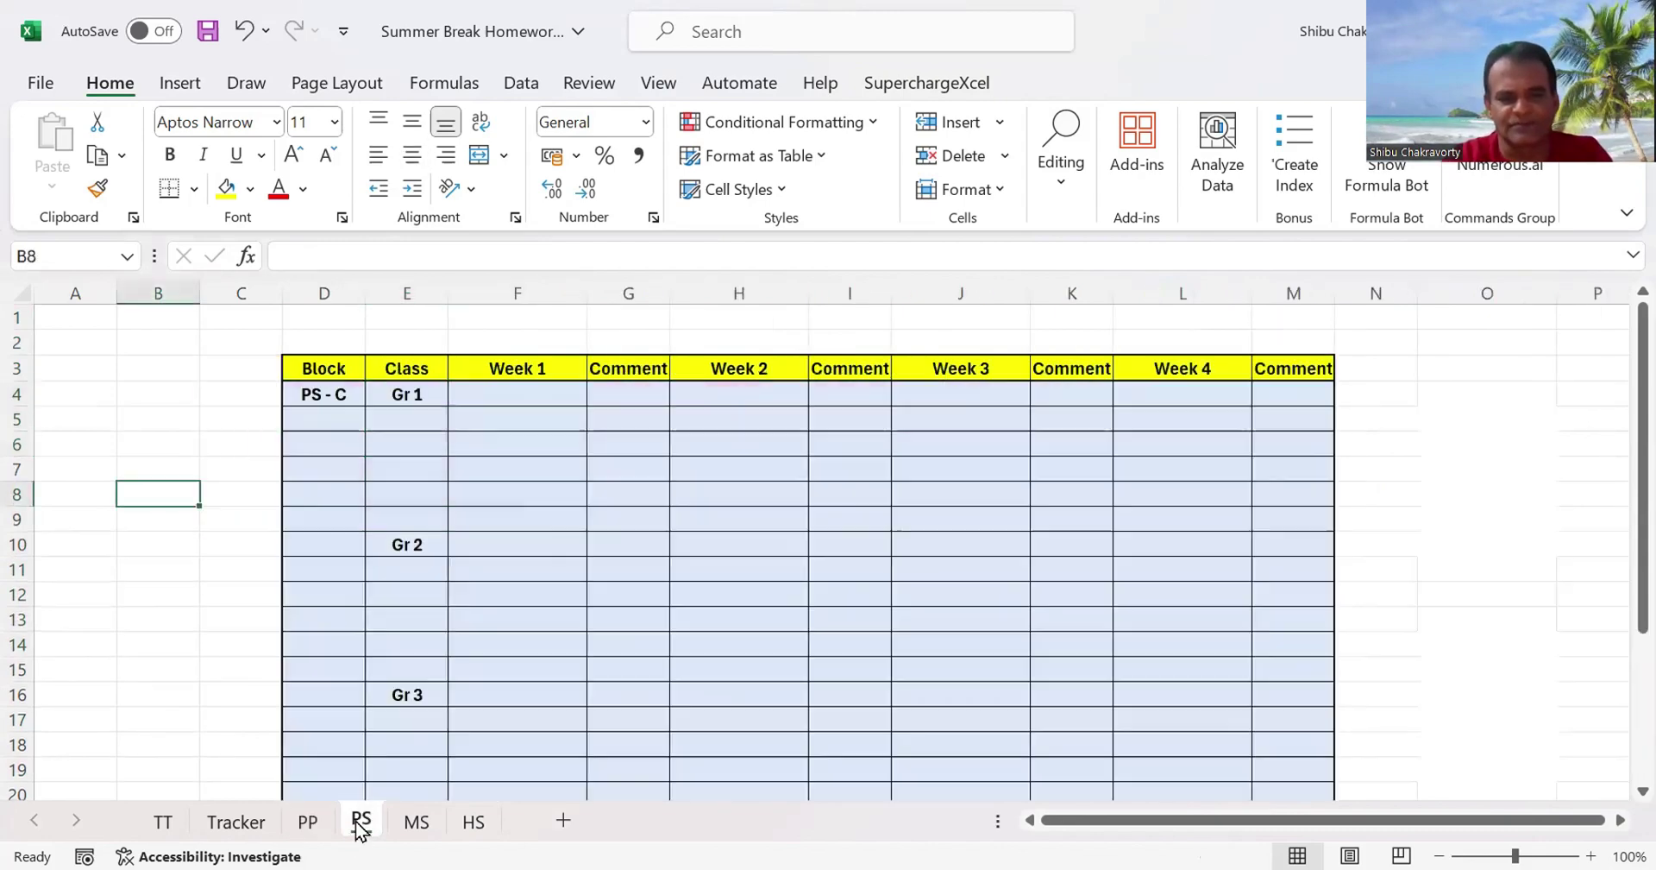
pyautogui.click(418, 824)
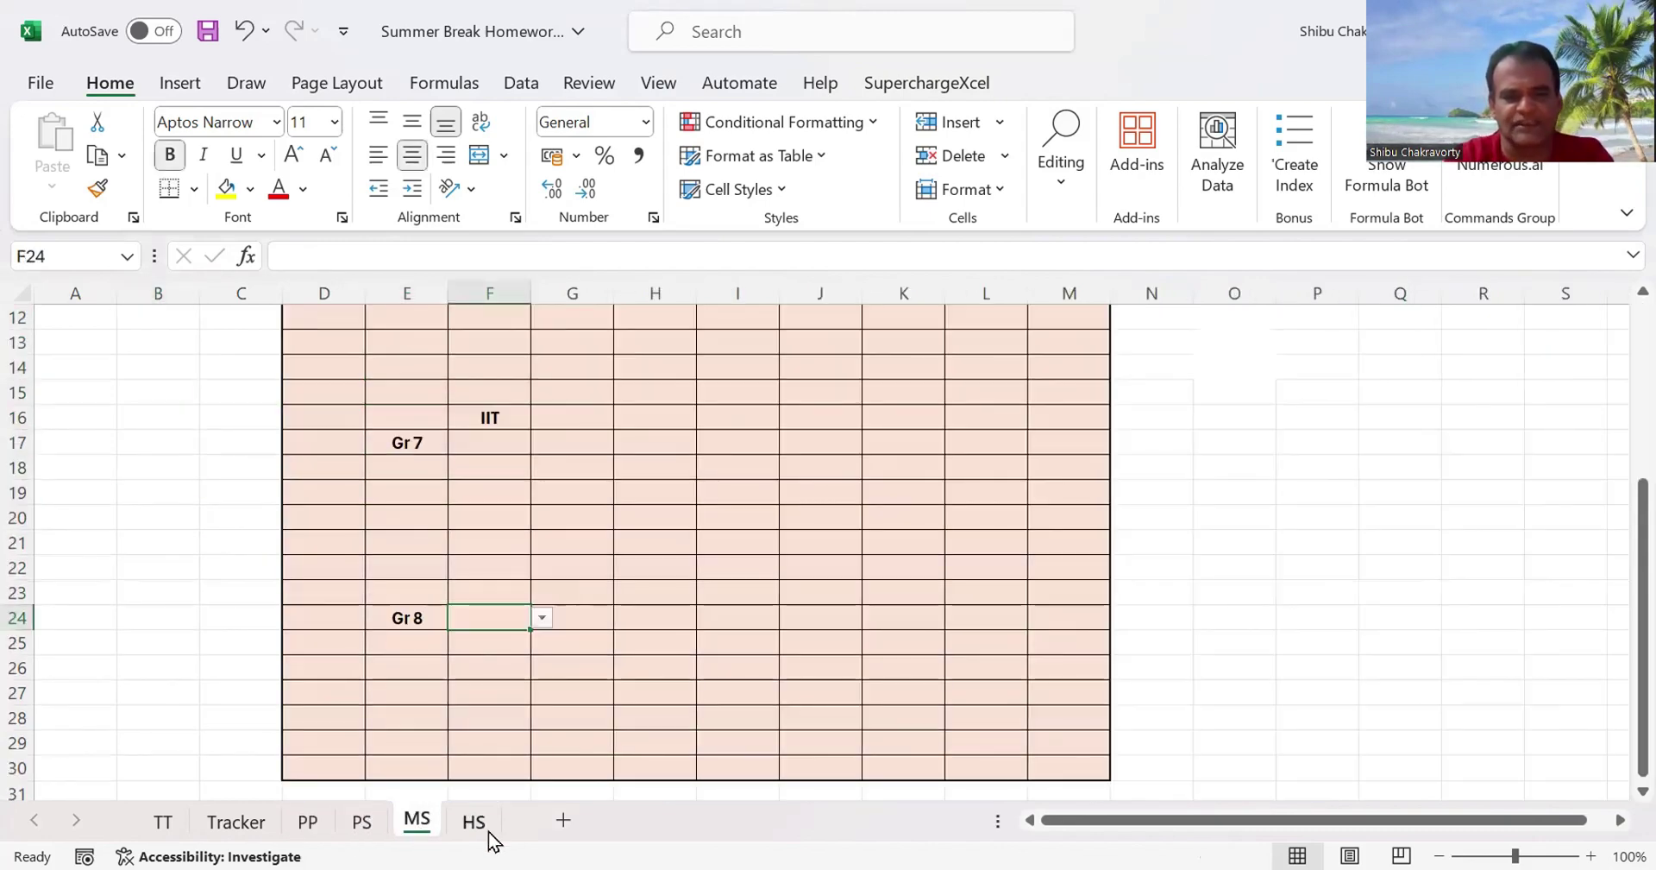
pyautogui.click(473, 824)
pyautogui.click(316, 830)
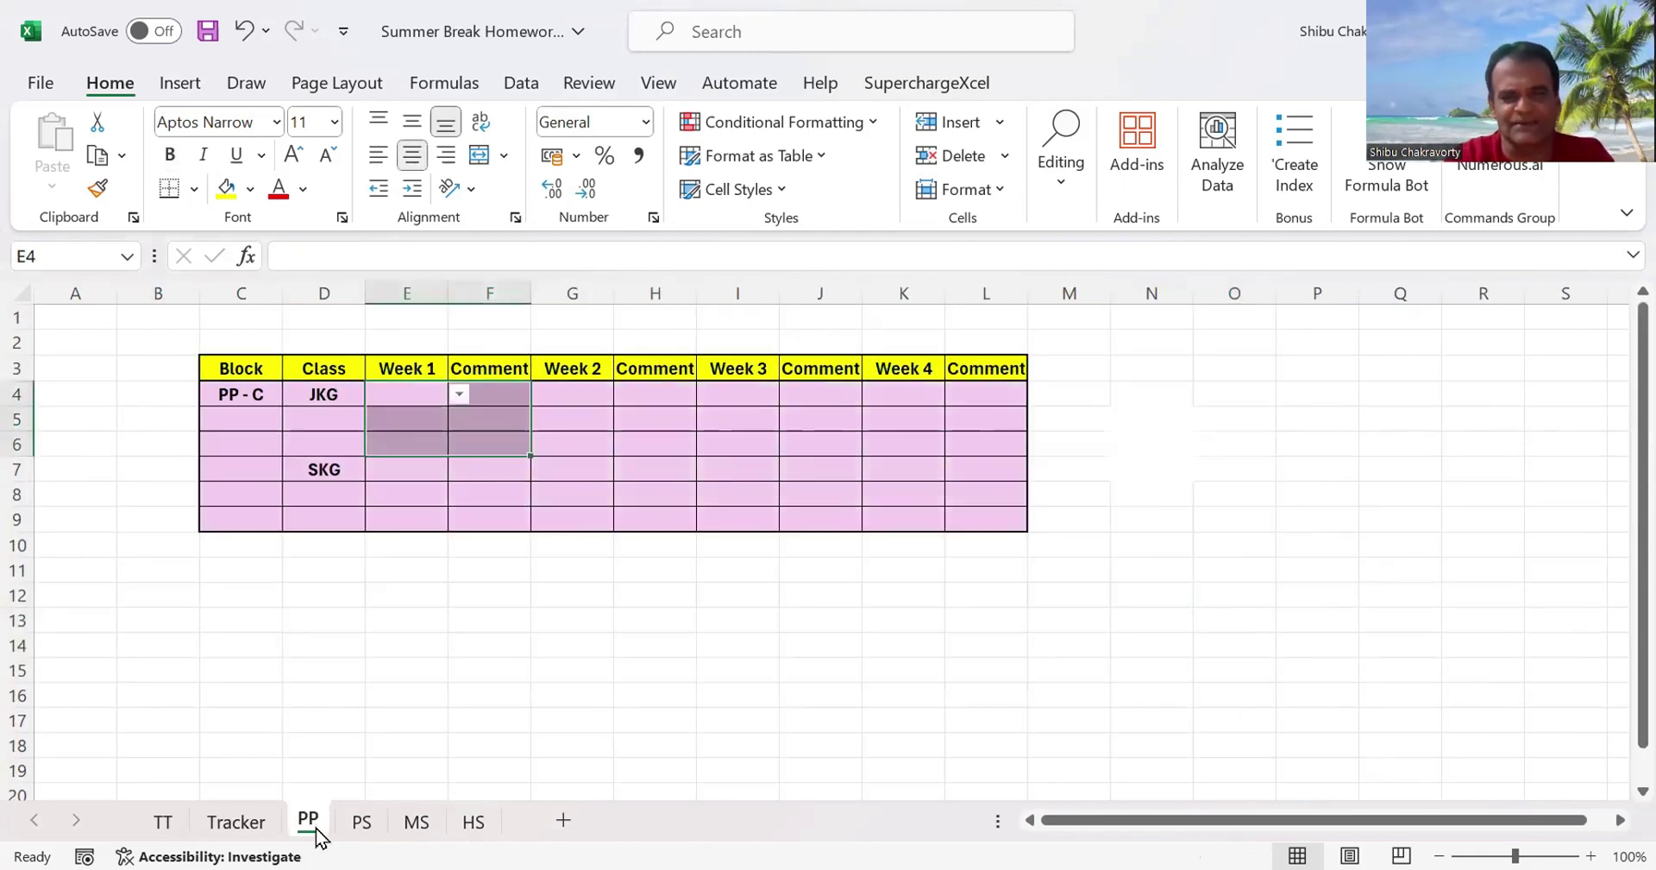
pyautogui.click(1126, 604)
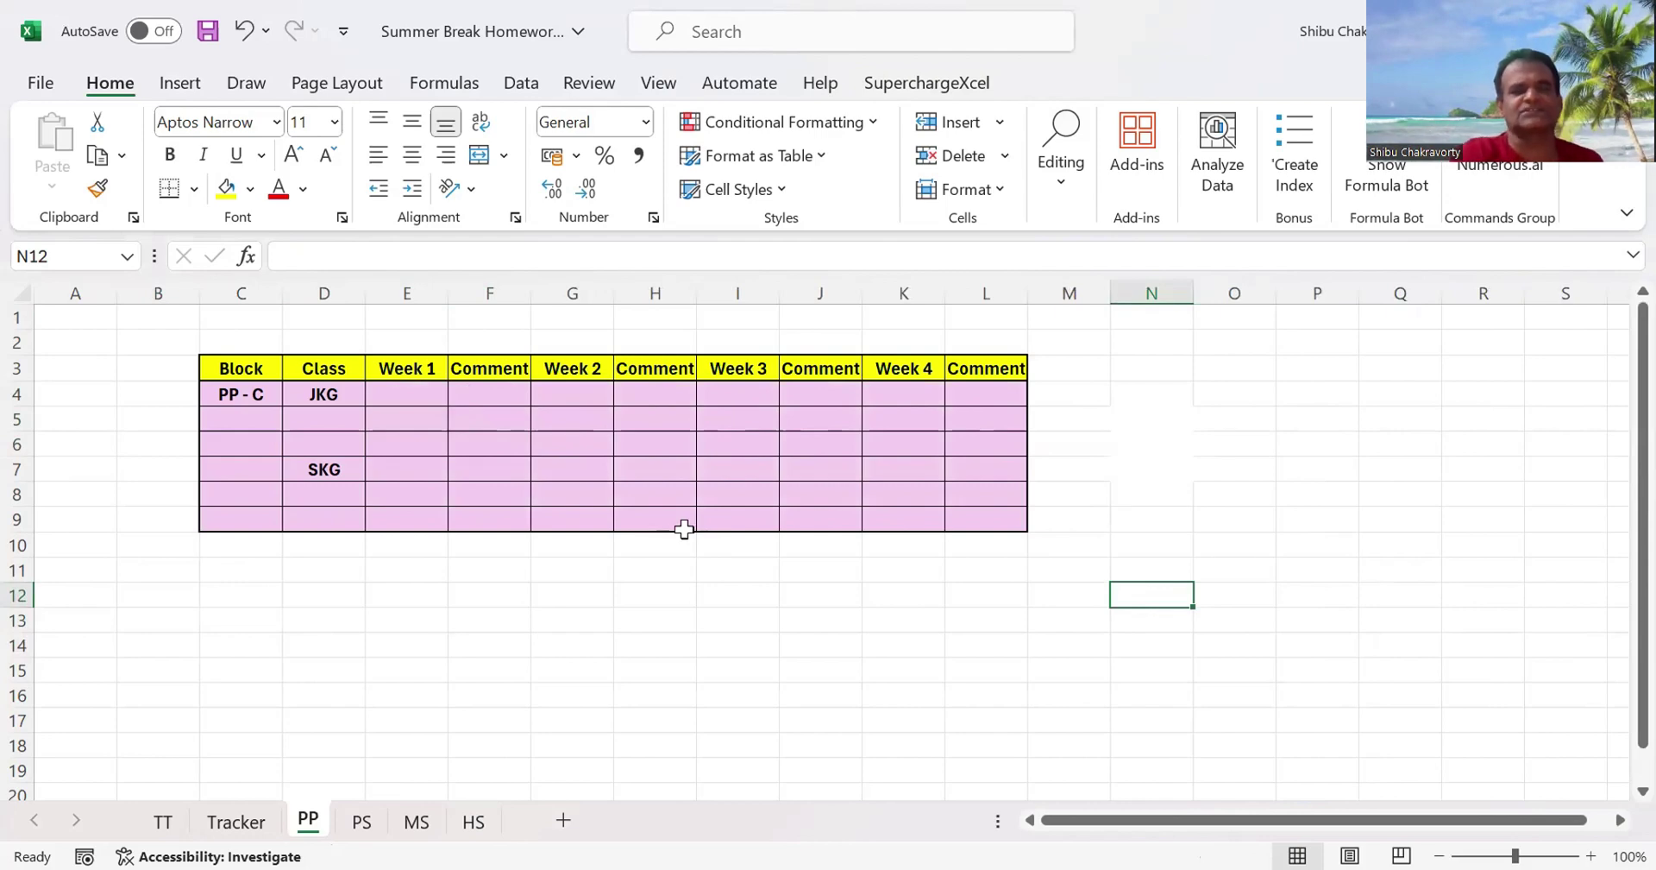
pyautogui.click(434, 394)
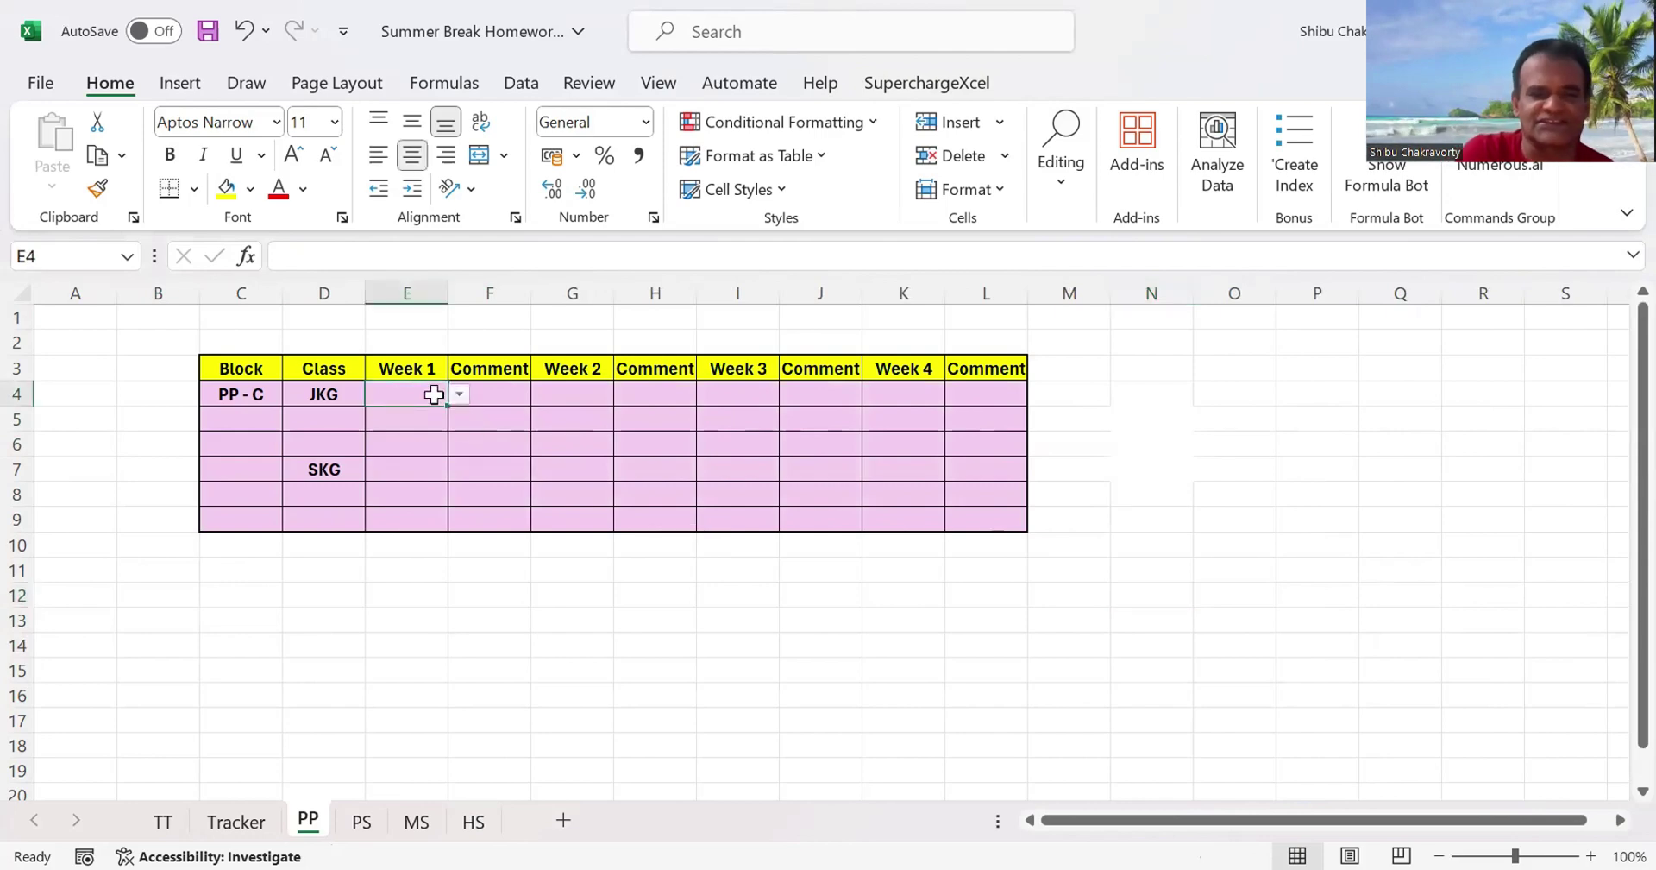
pyautogui.click(157, 821)
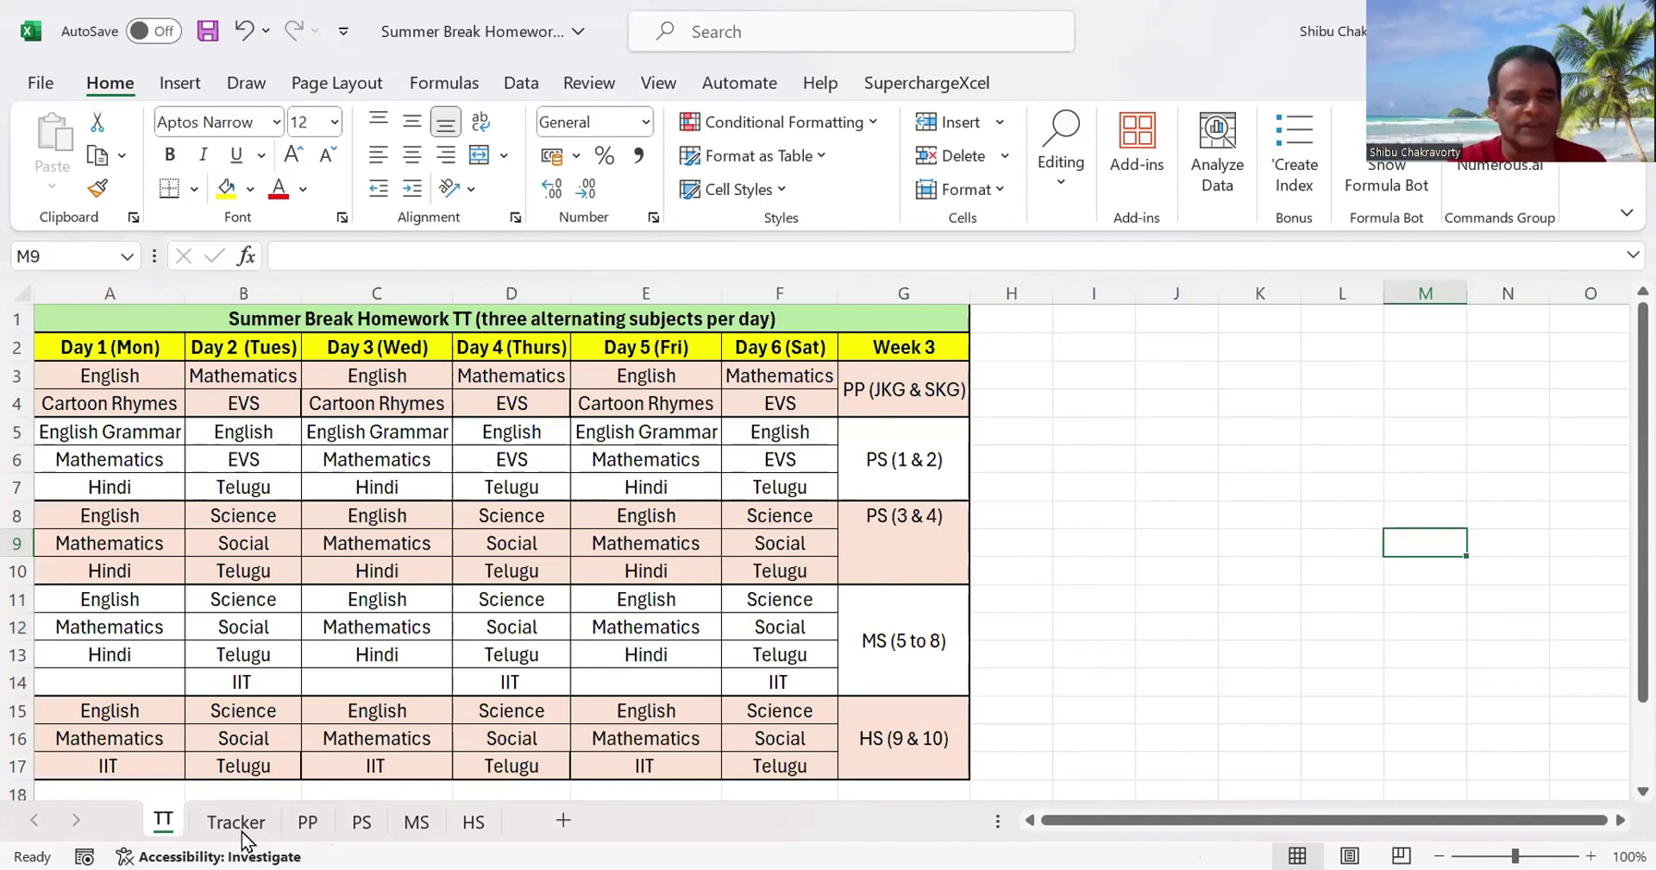
# - On the PP sheet, choose English, Math and EVS as JKG's three Week 1 subjects in E4:E6
pyautogui.click(318, 815)
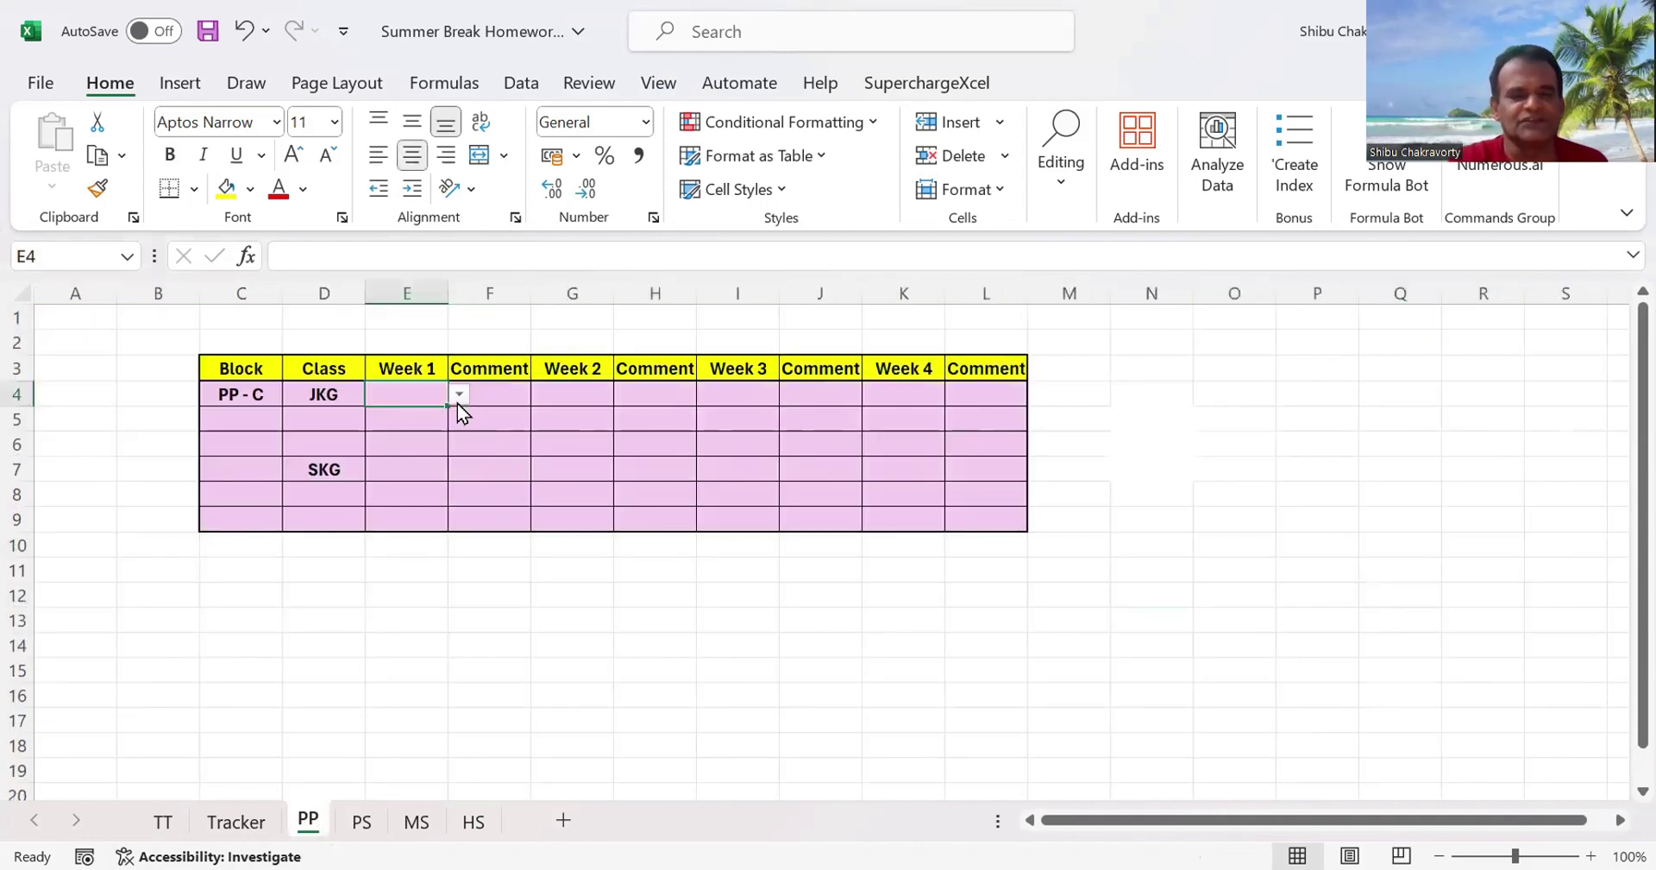
pyautogui.click(460, 397)
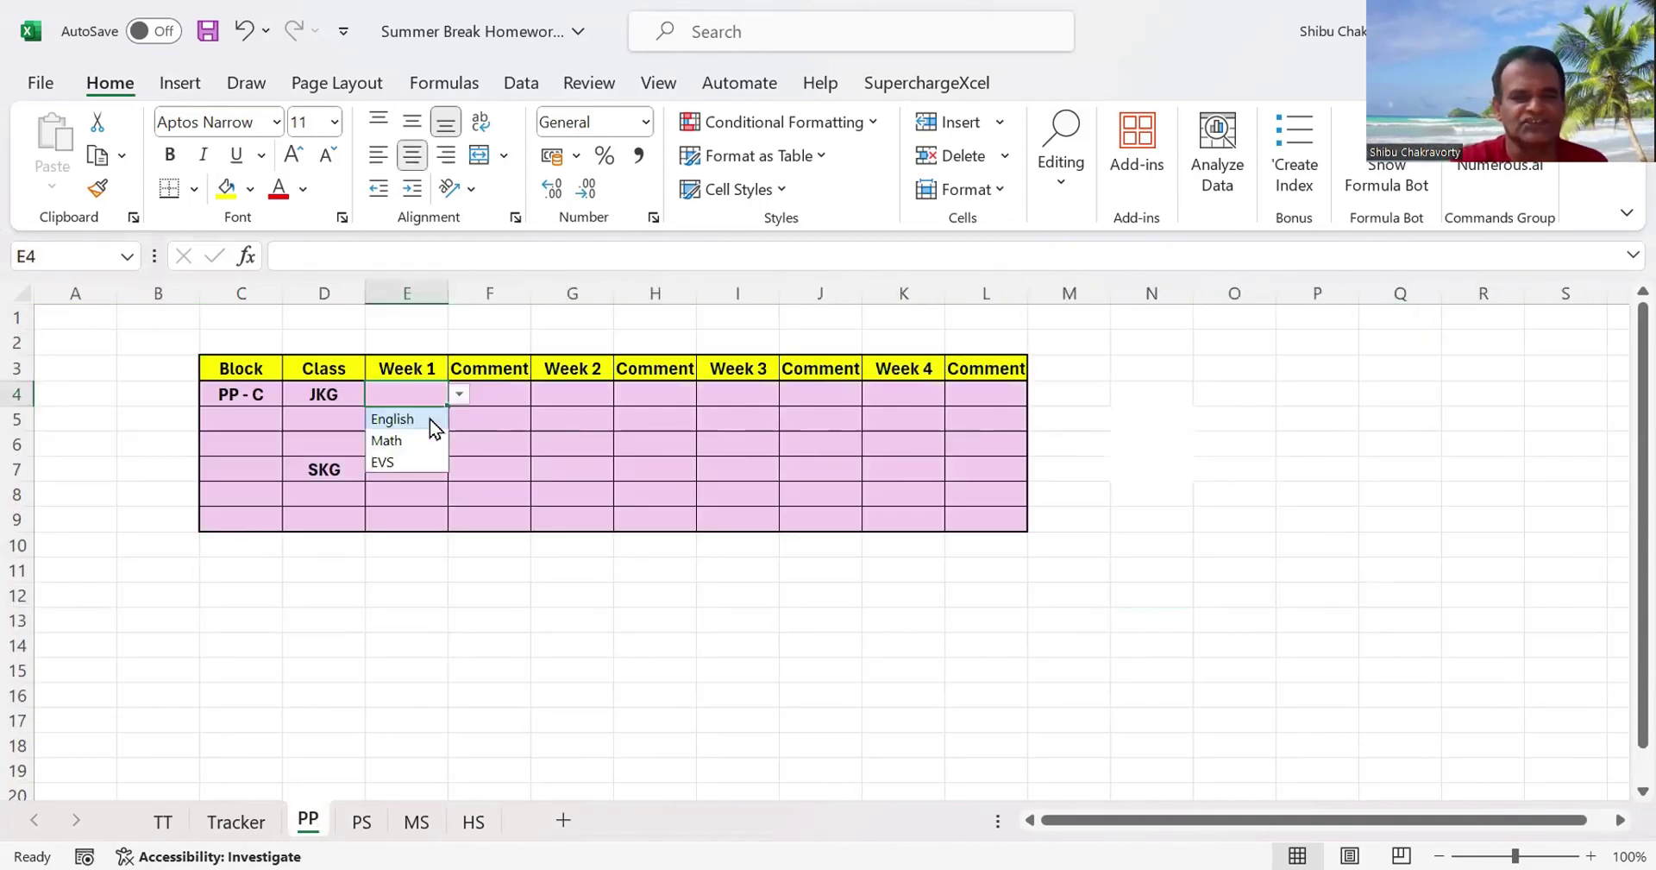
pyautogui.click(429, 418)
pyautogui.click(441, 421)
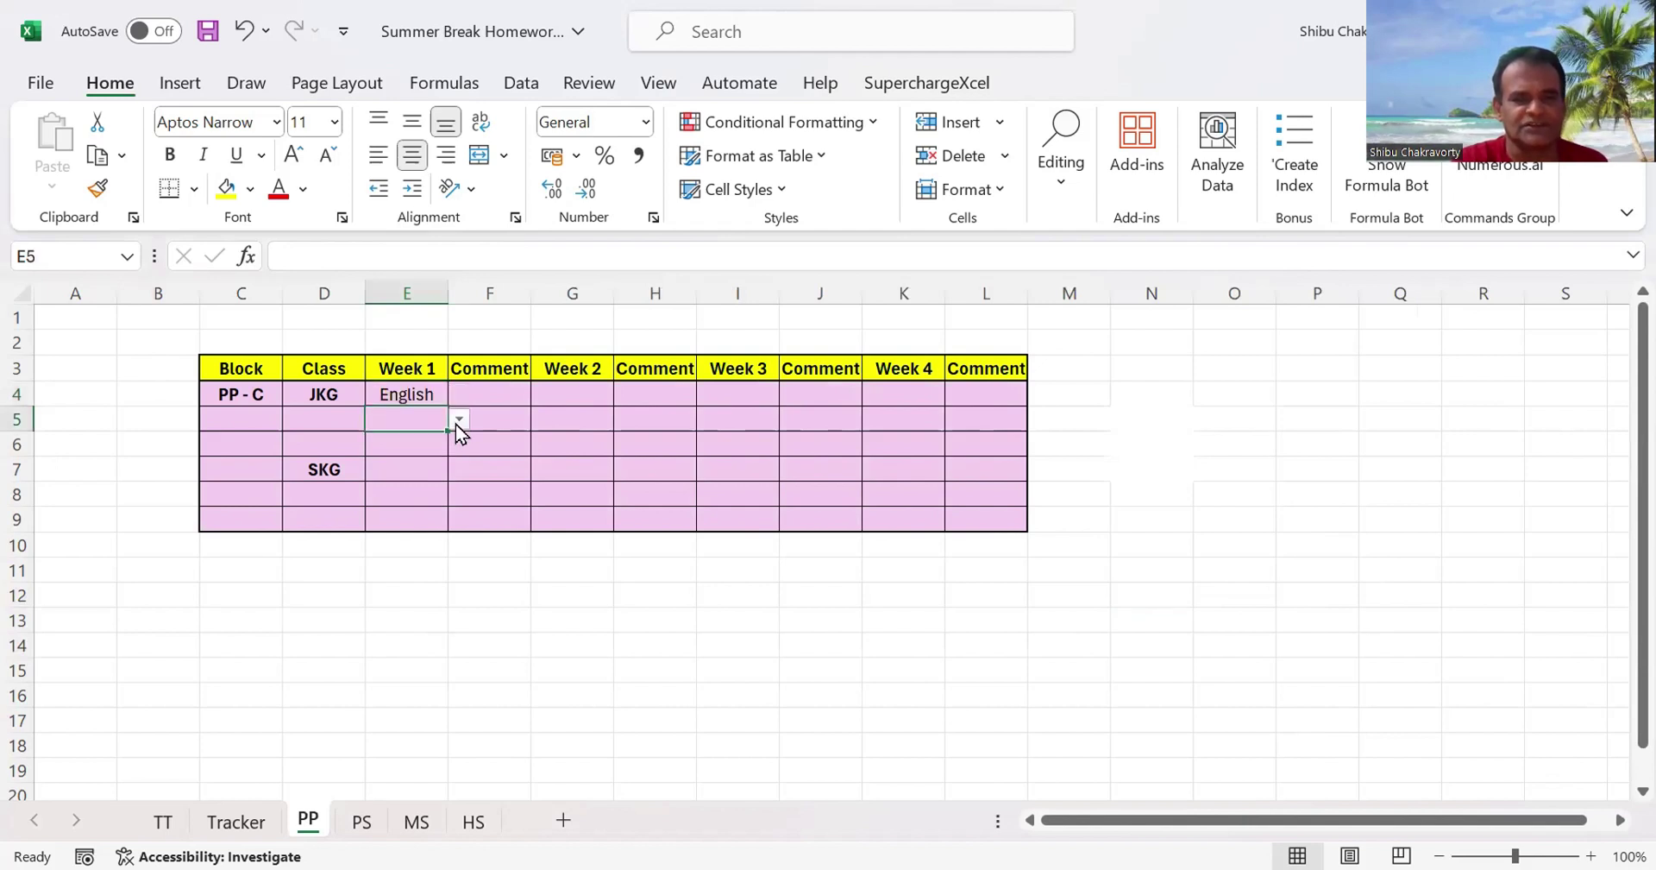
pyautogui.click(417, 468)
pyautogui.click(420, 443)
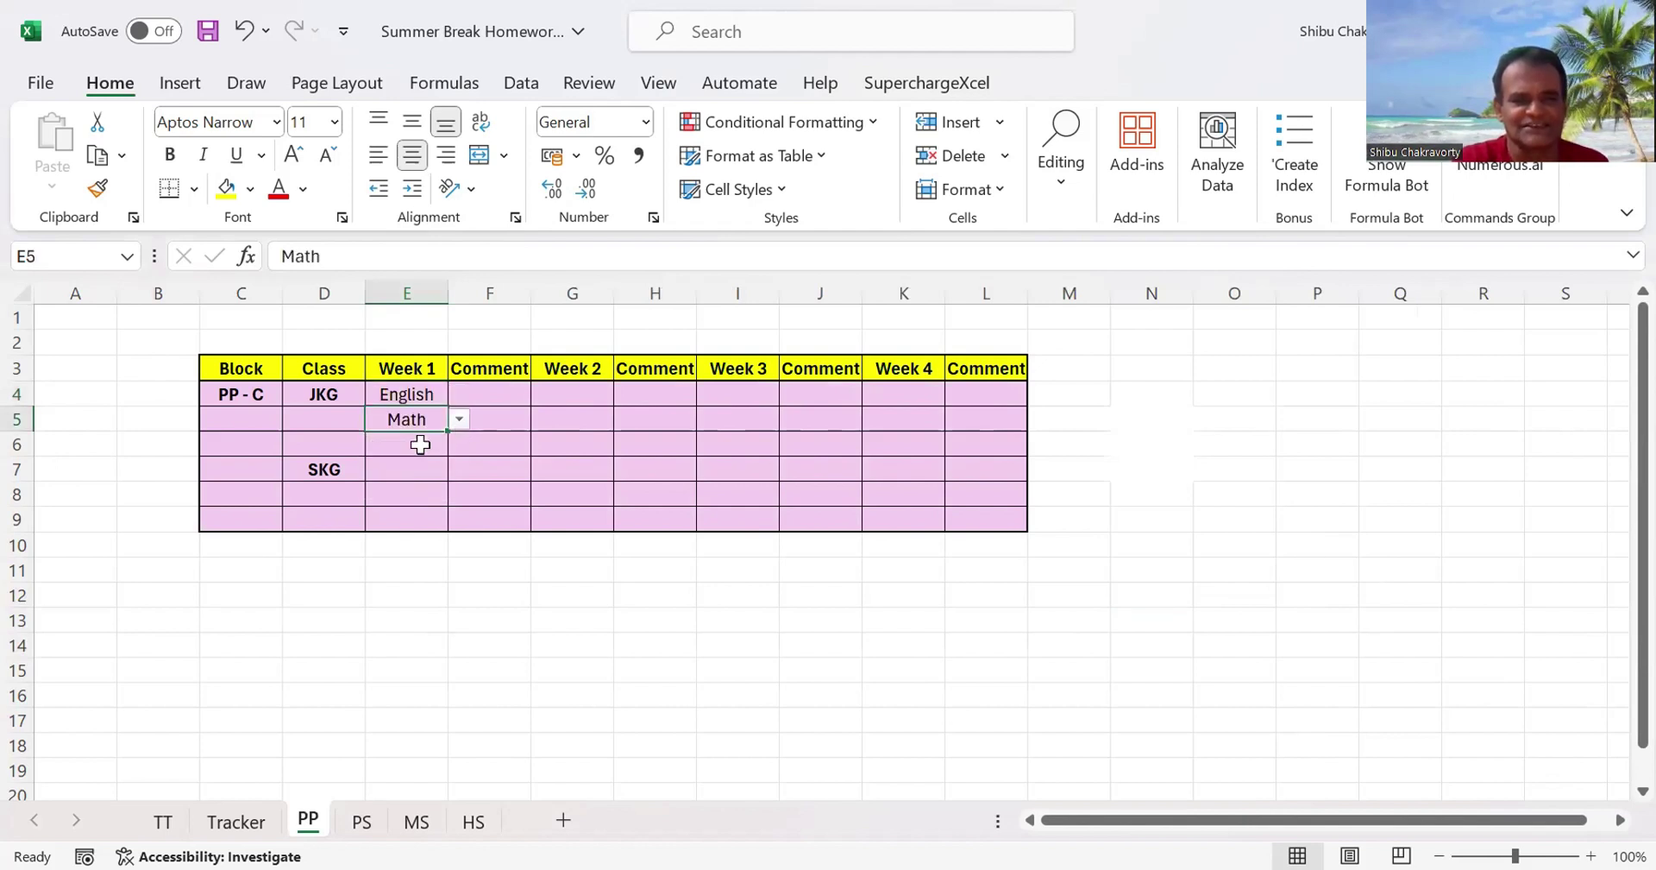
pyautogui.click(459, 444)
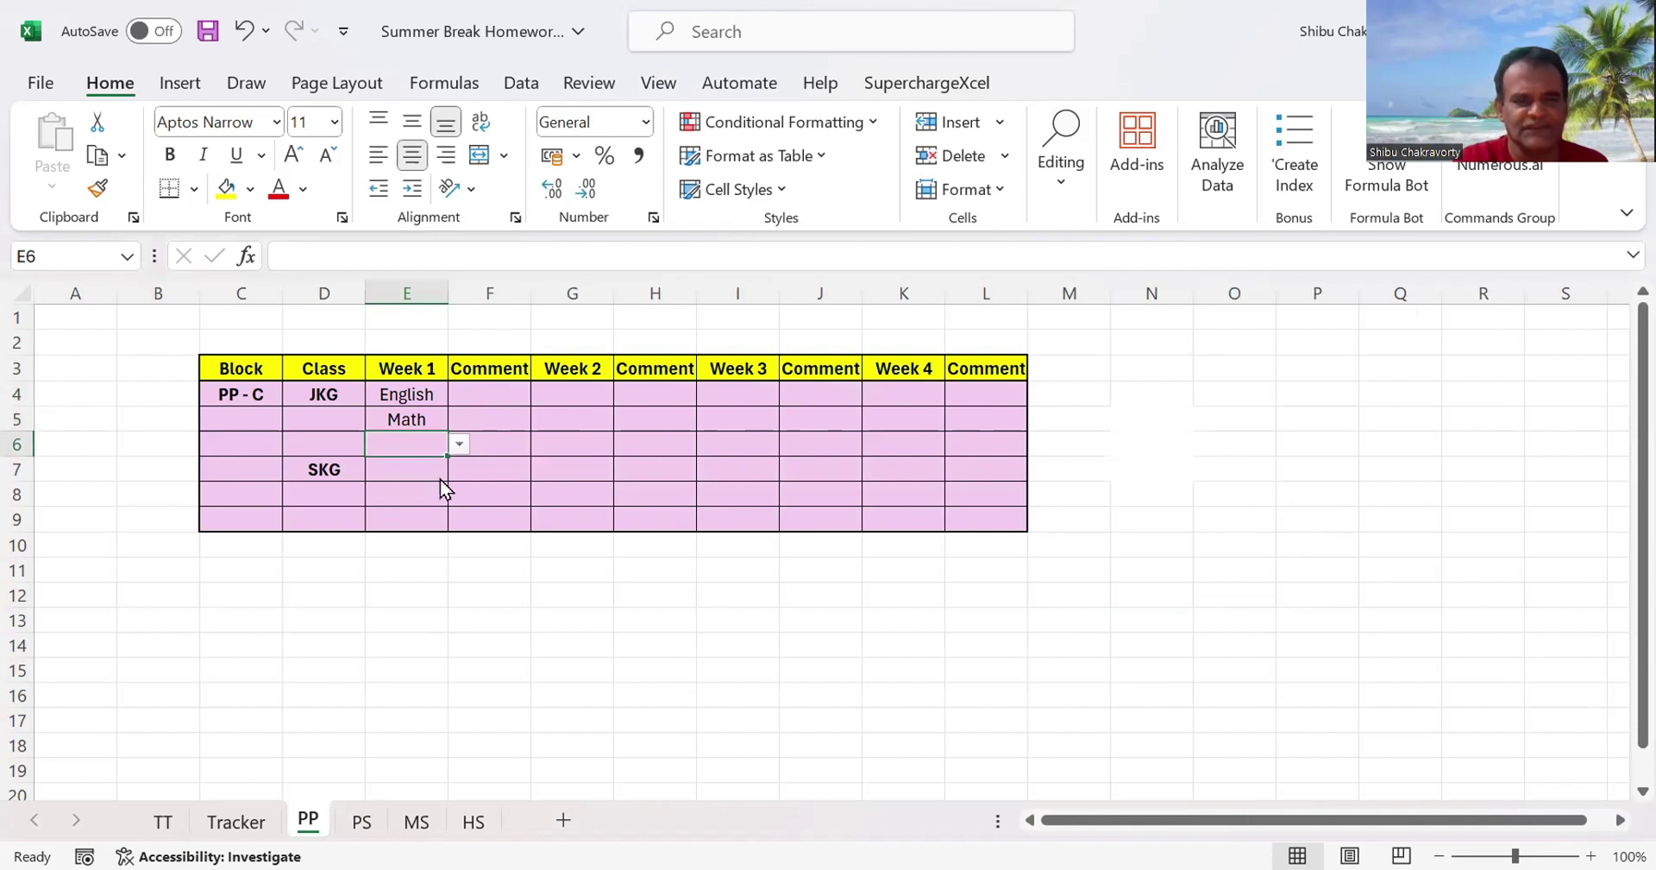
pyautogui.click(420, 511)
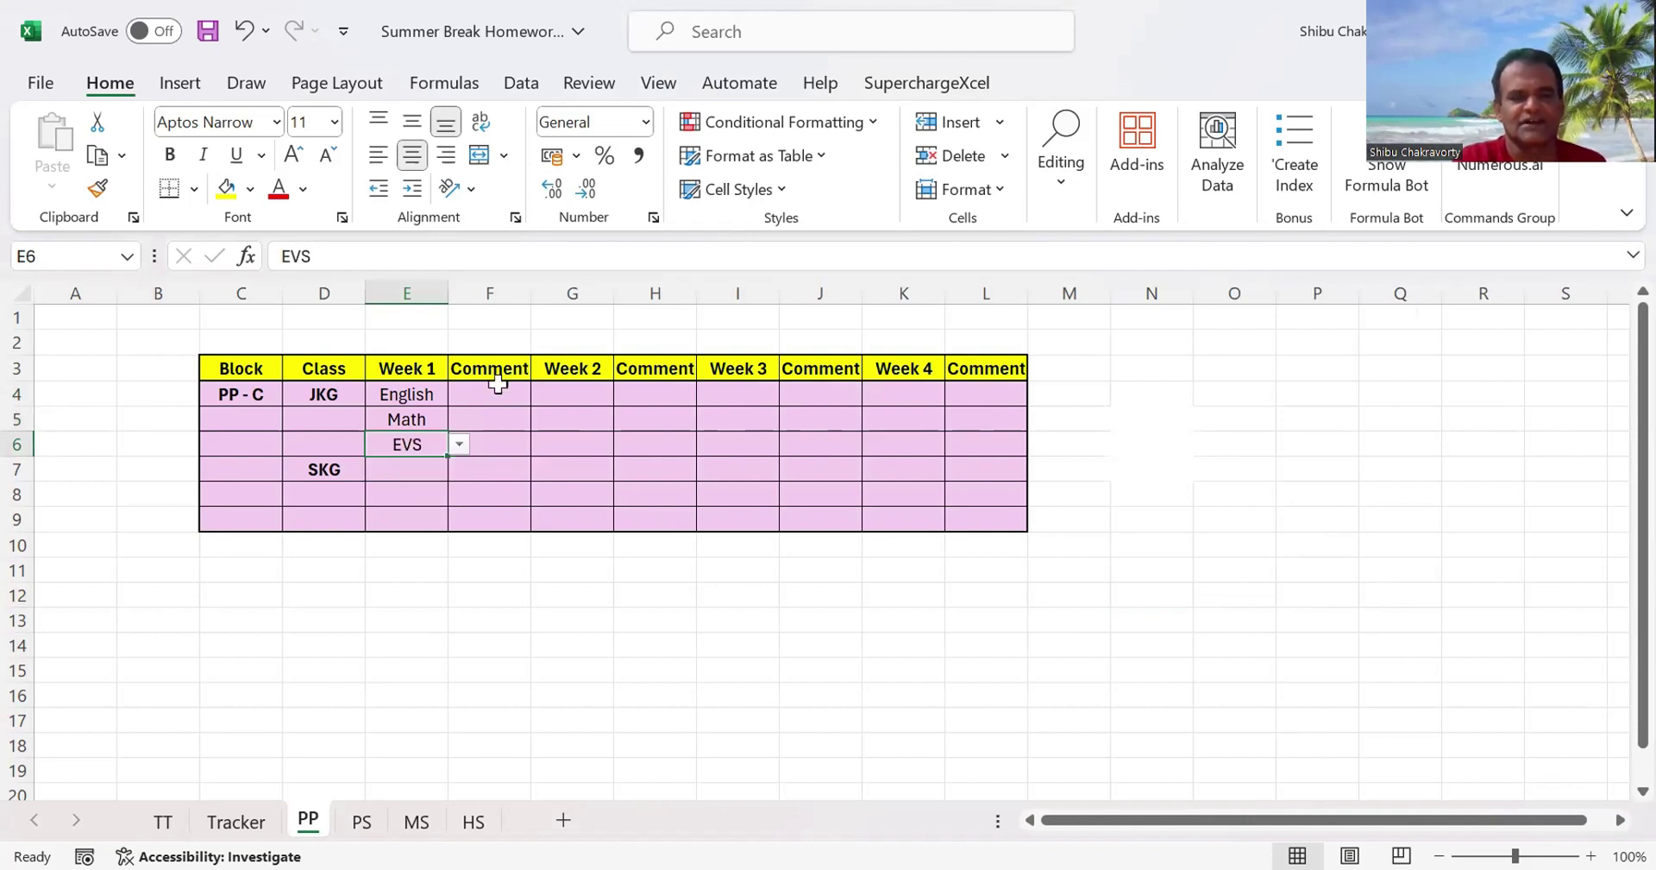
# - Enter JKG's Week 1 comments as 35/40 for English, 38/40 for Math and 30/40 for EVS
pyautogui.click(480, 397)
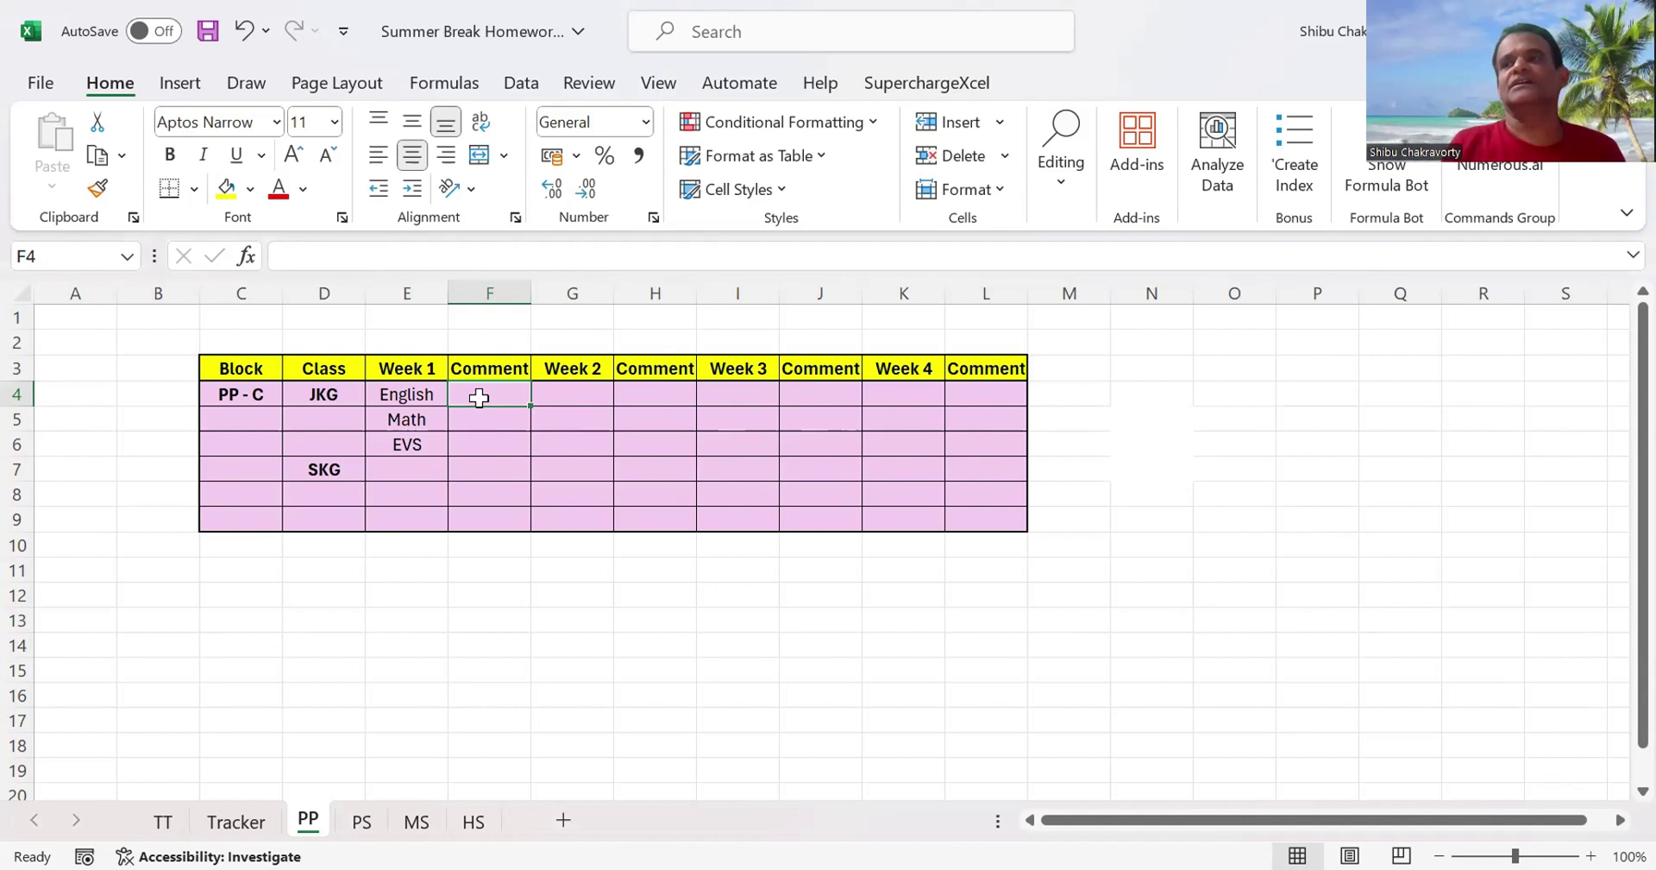
pyautogui.write('3')
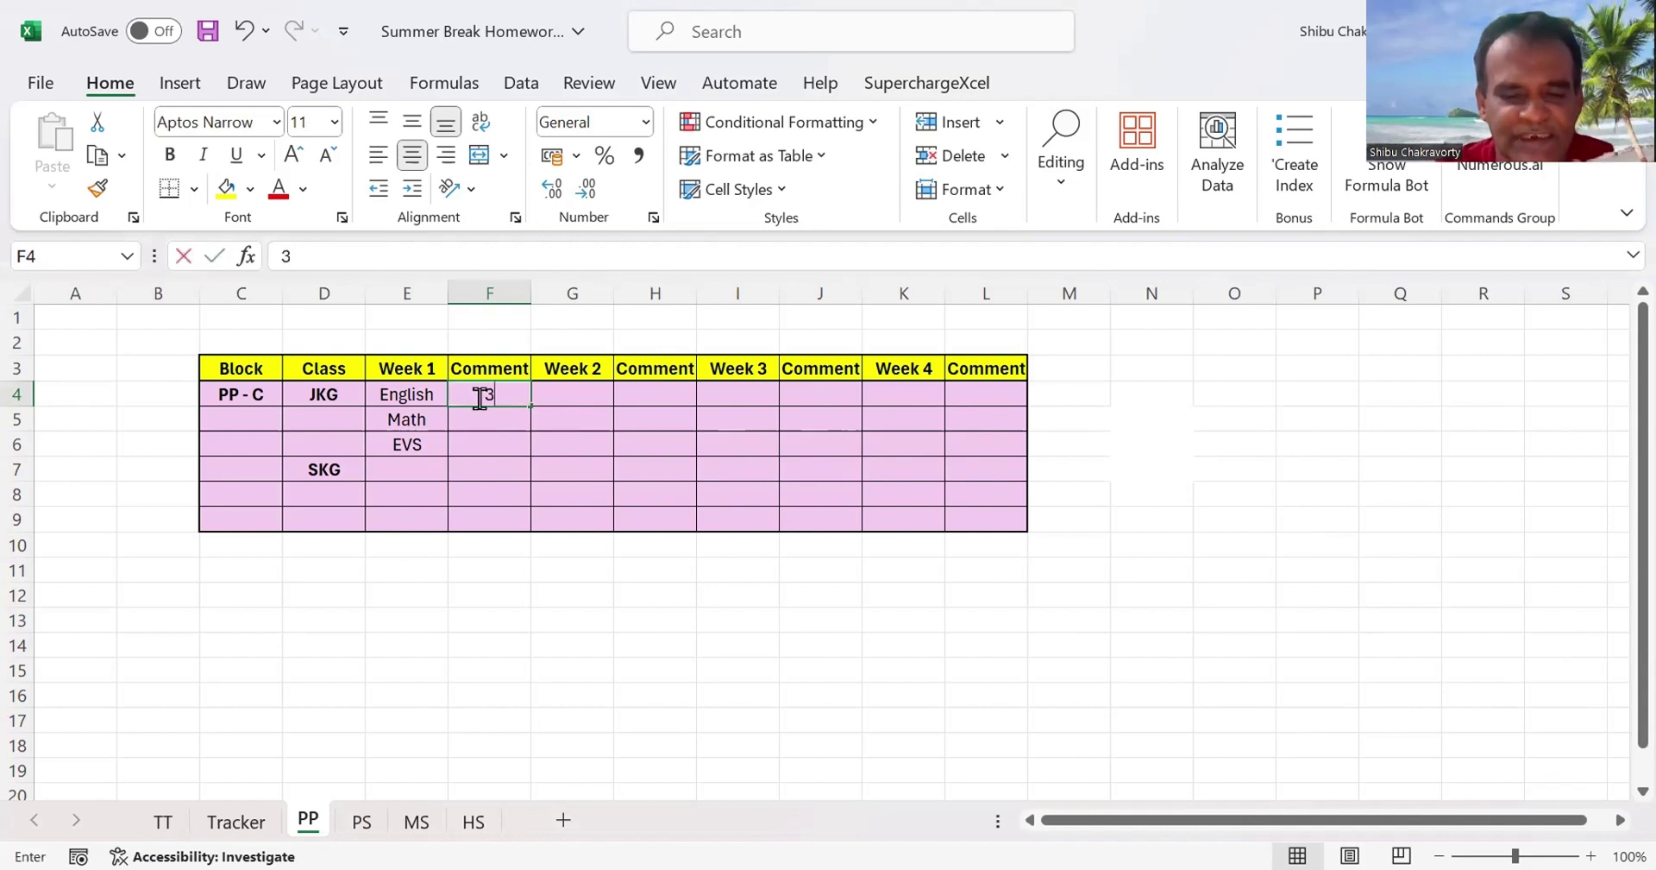
pyautogui.write('5/40')
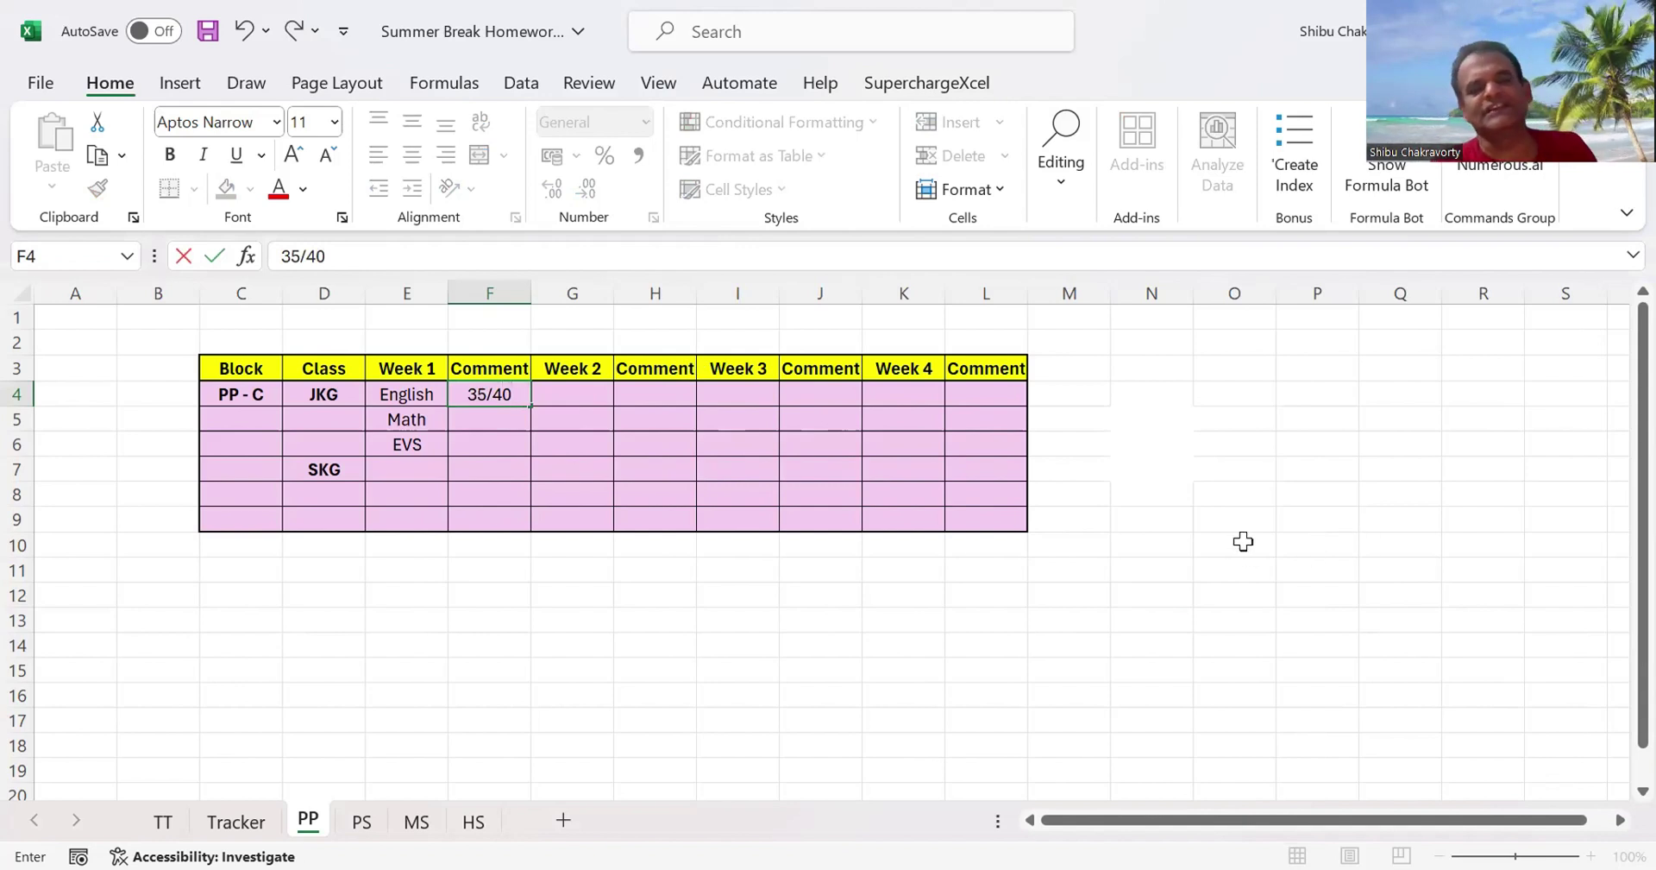
pyautogui.click(1233, 572)
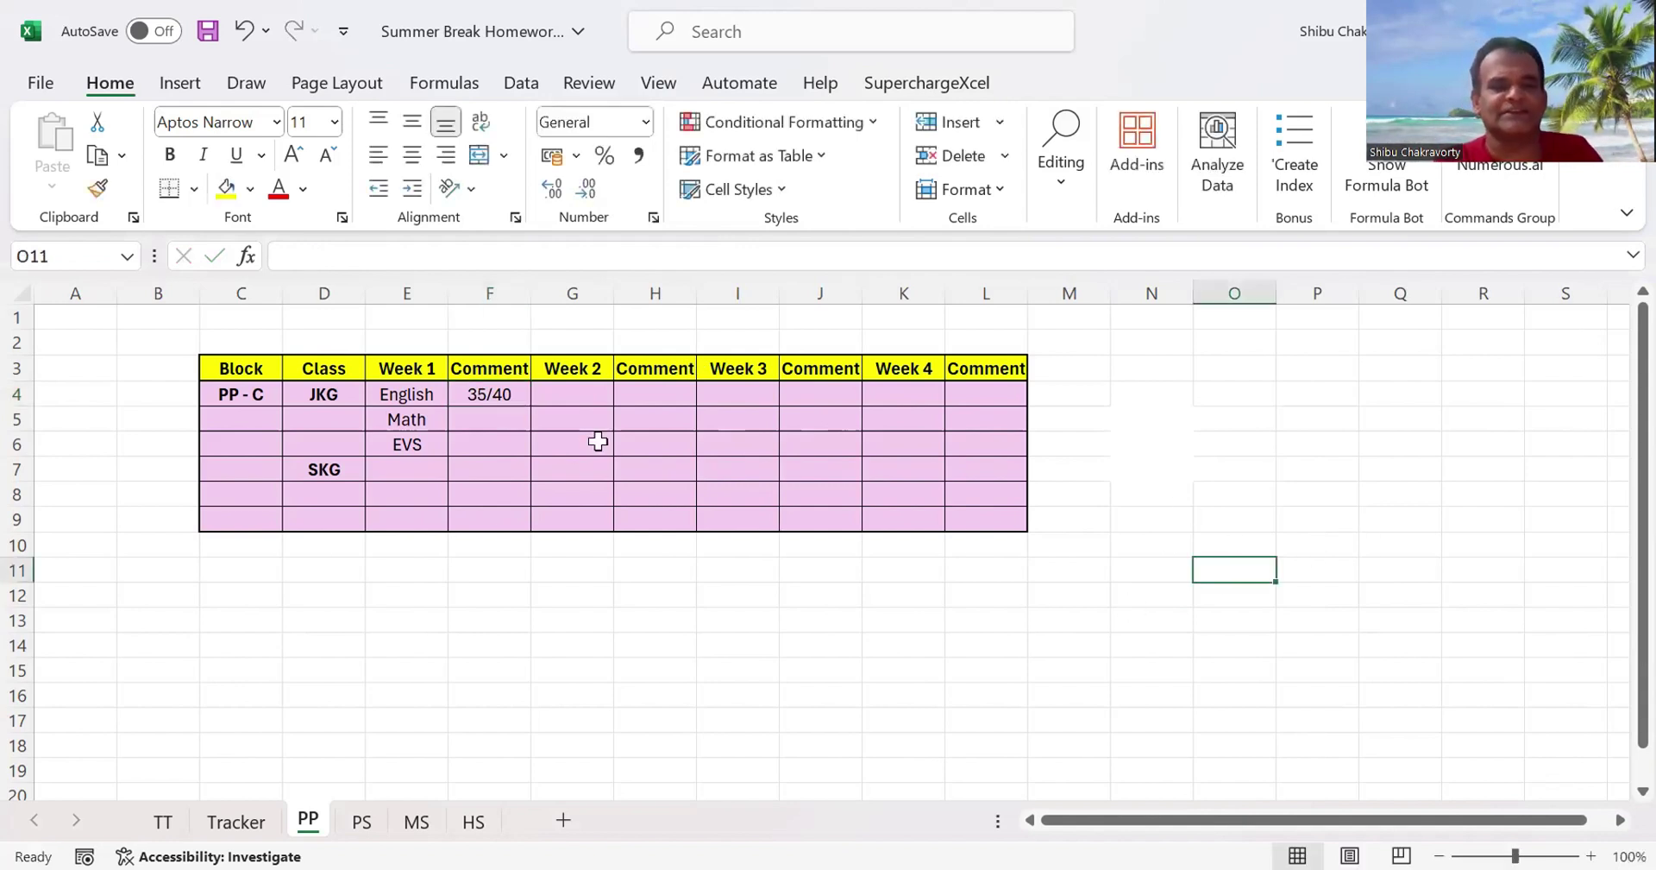
pyautogui.click(494, 423)
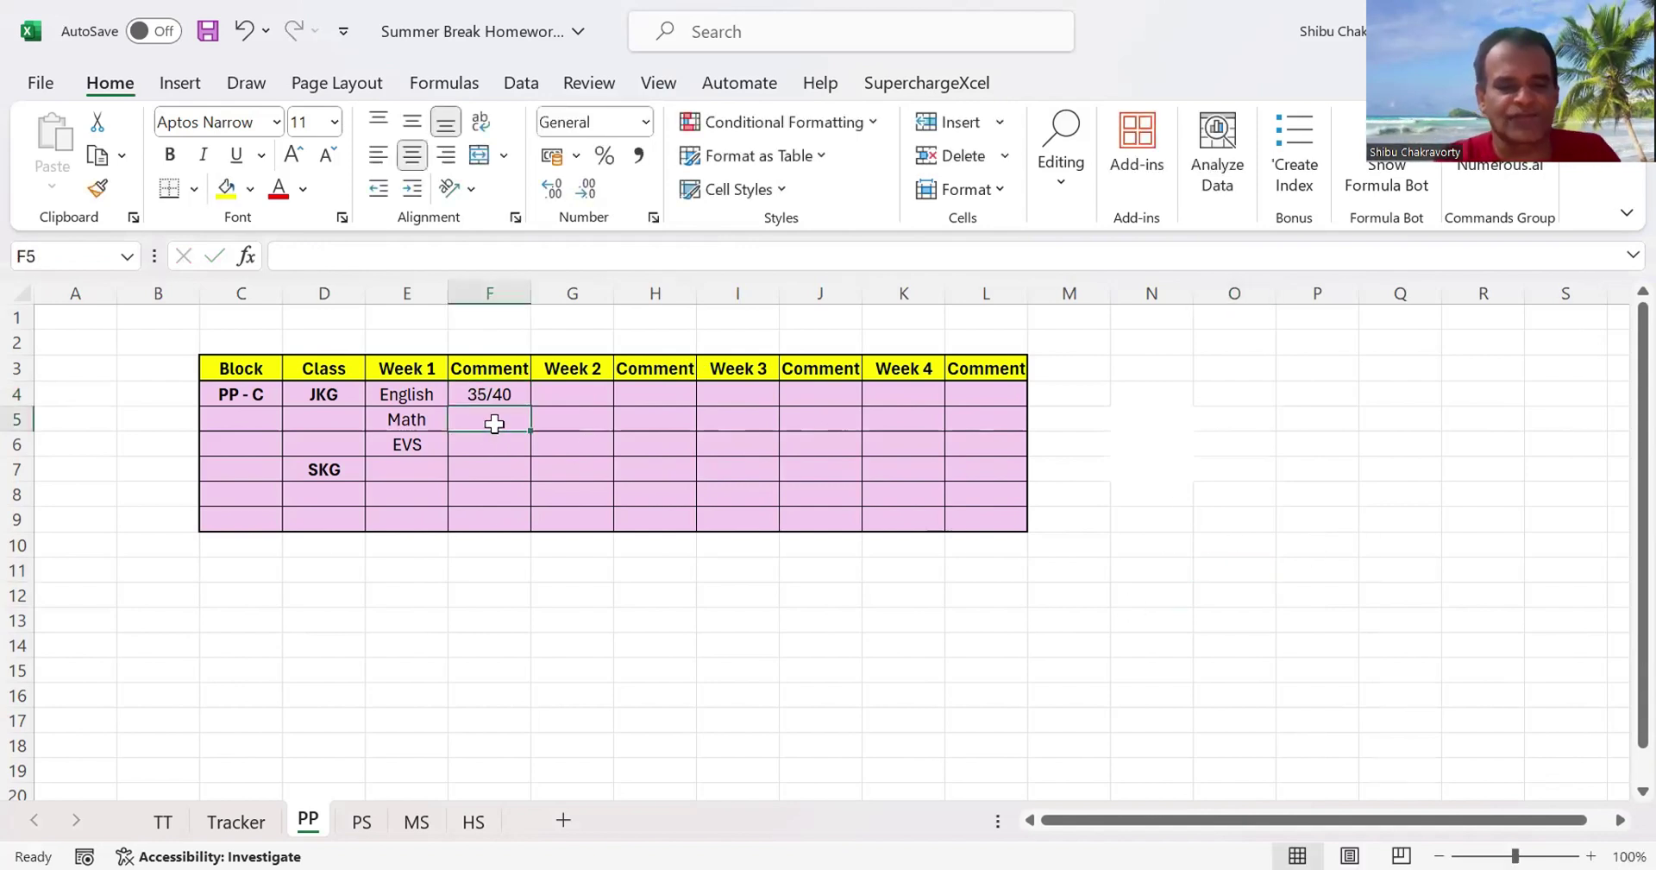
pyautogui.write('38/')
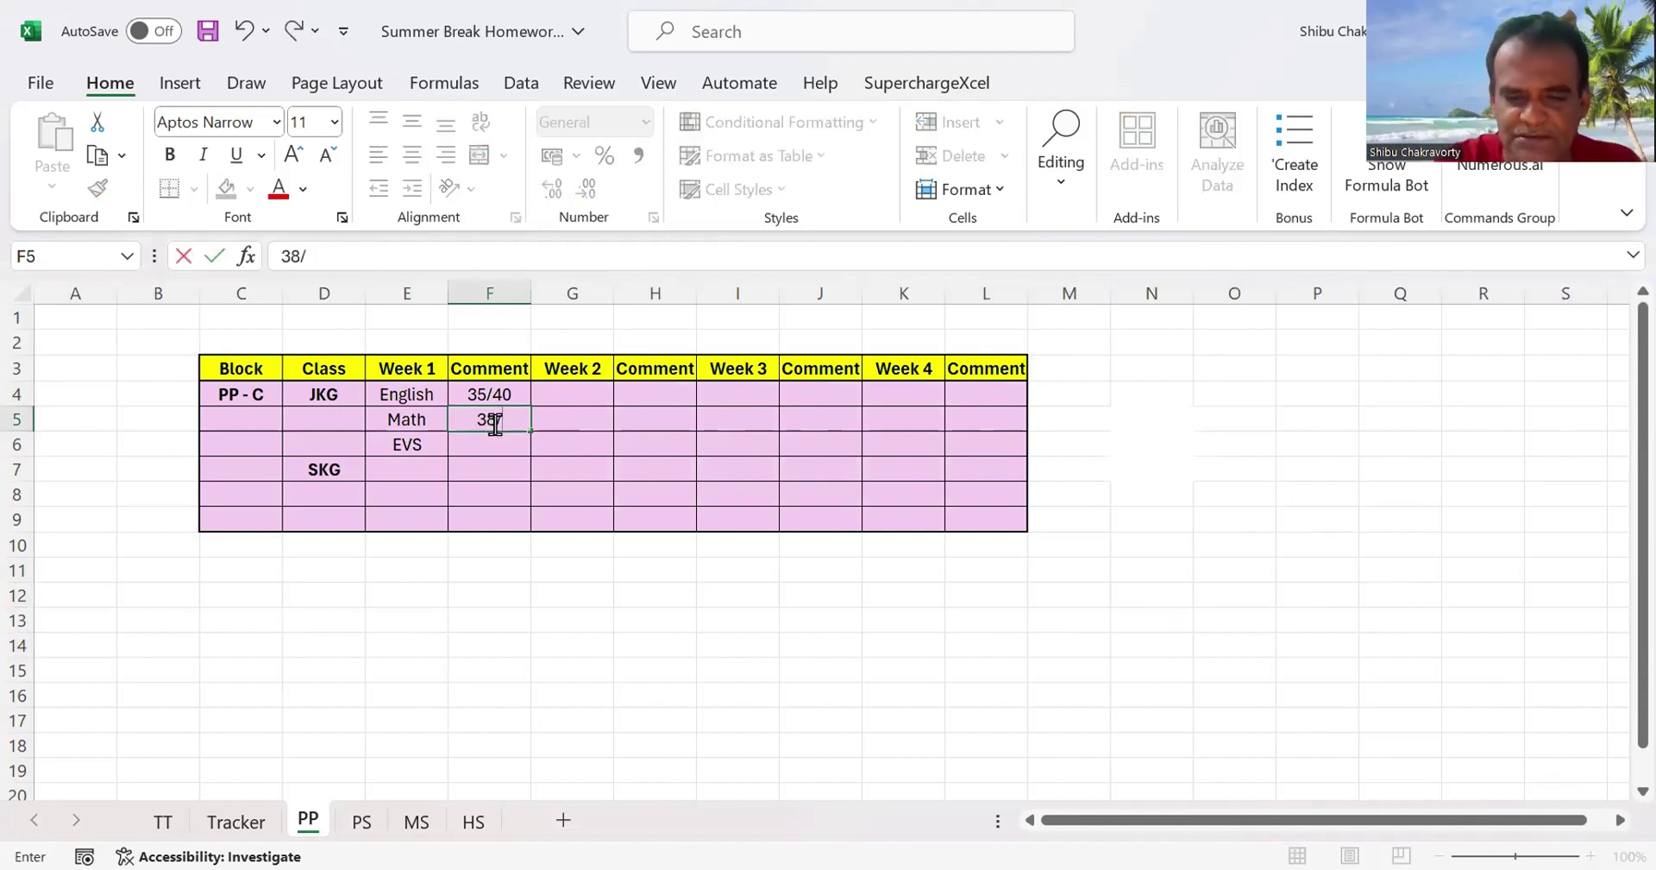
pyautogui.write('40')
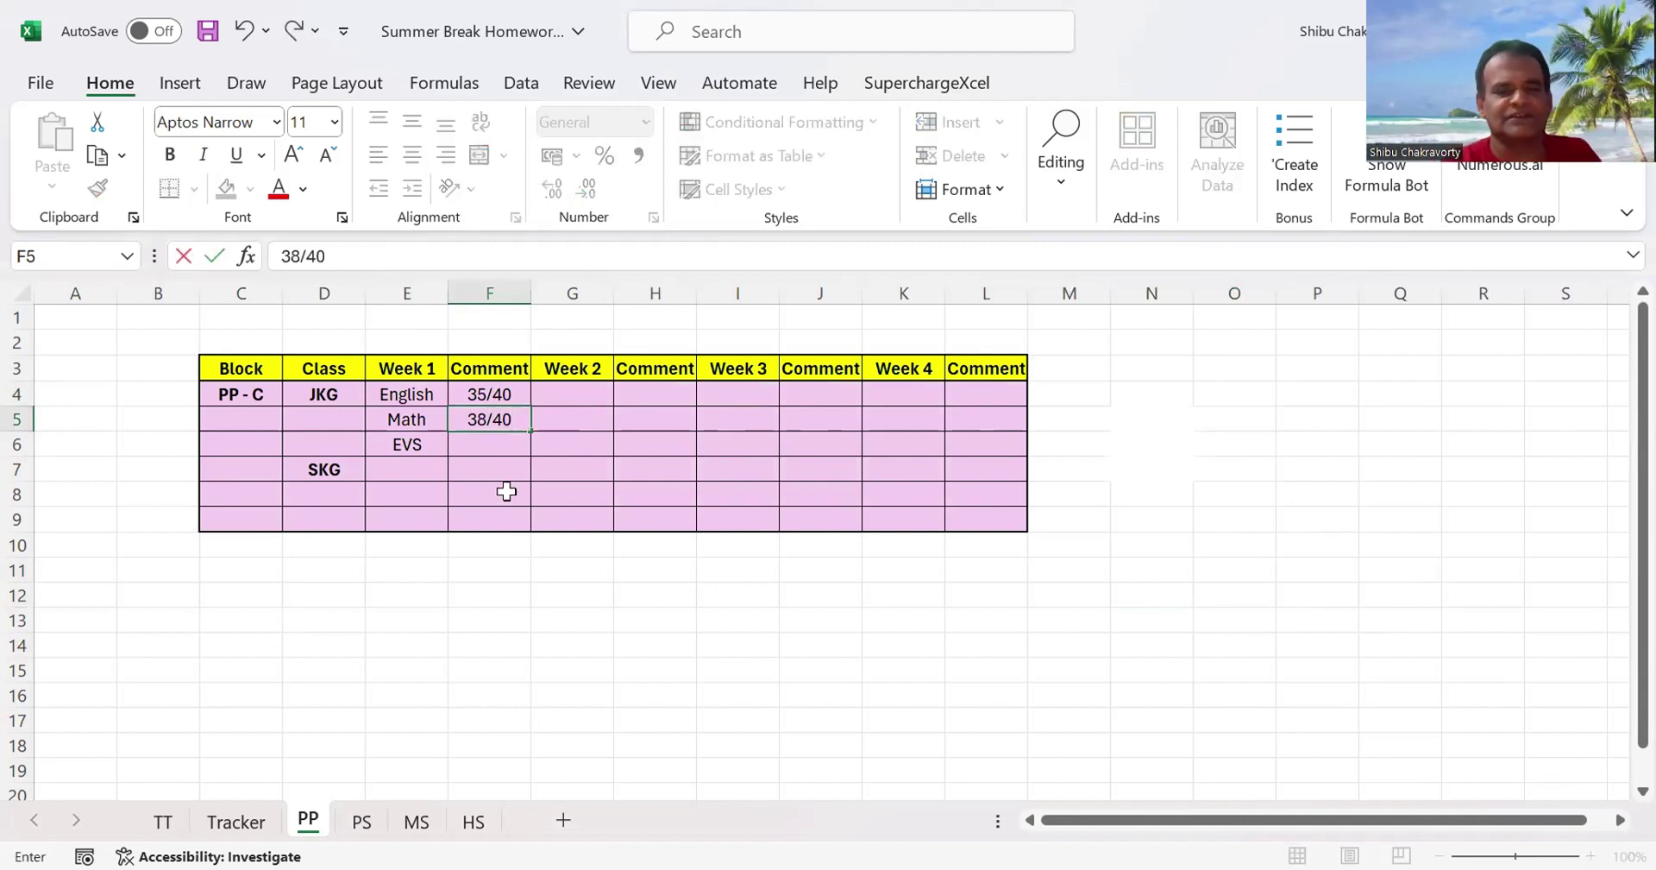
pyautogui.click(509, 444)
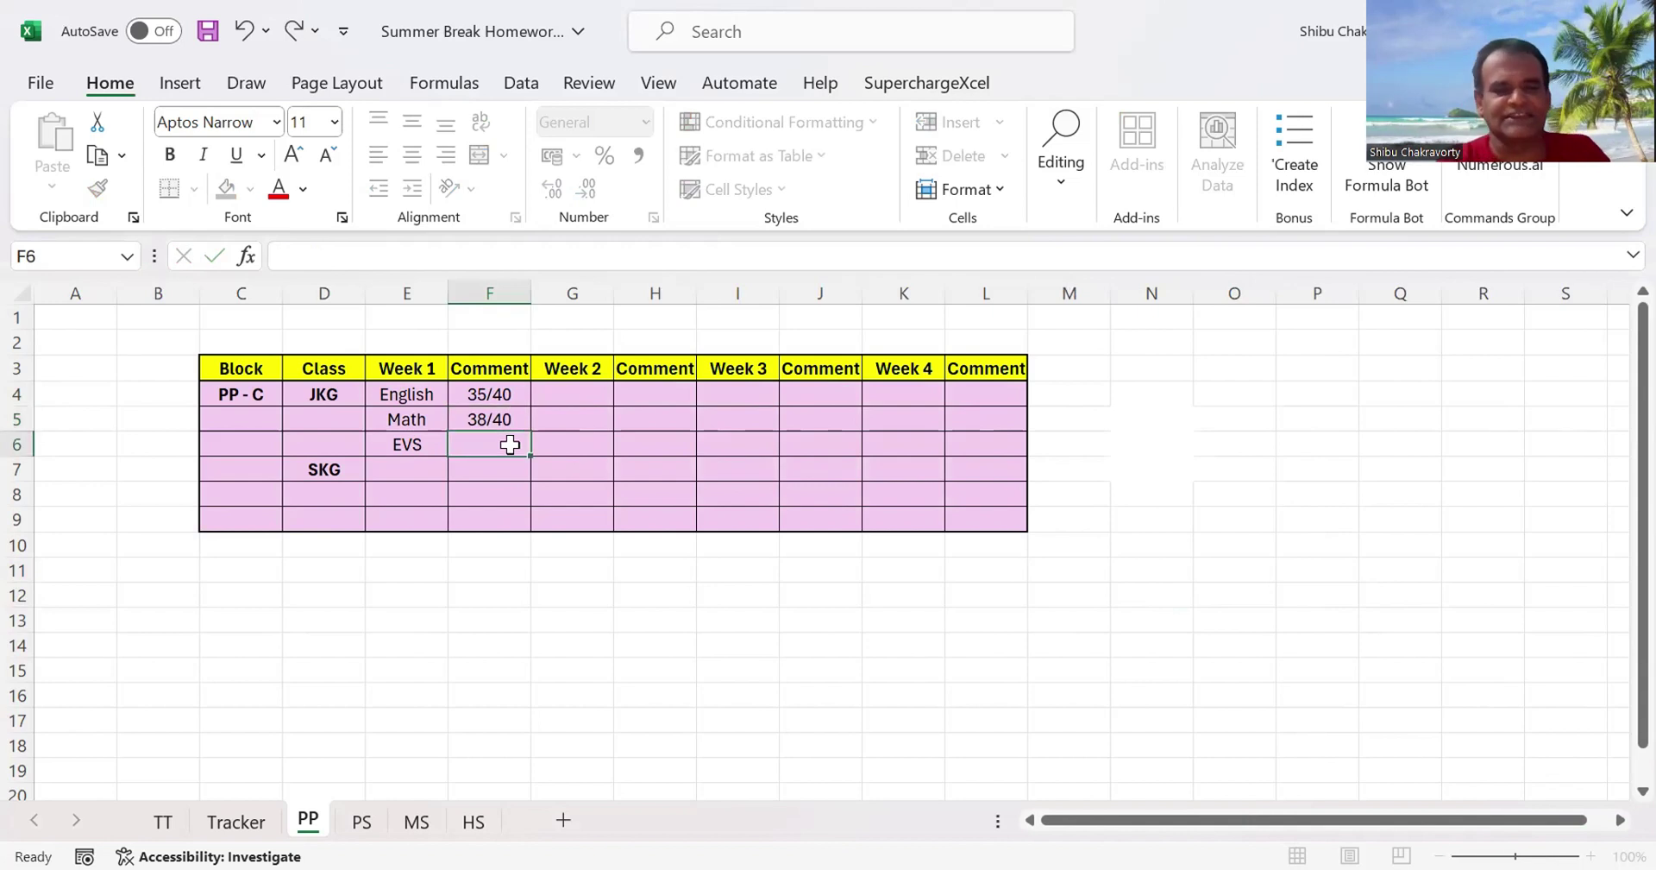
pyautogui.write('30/')
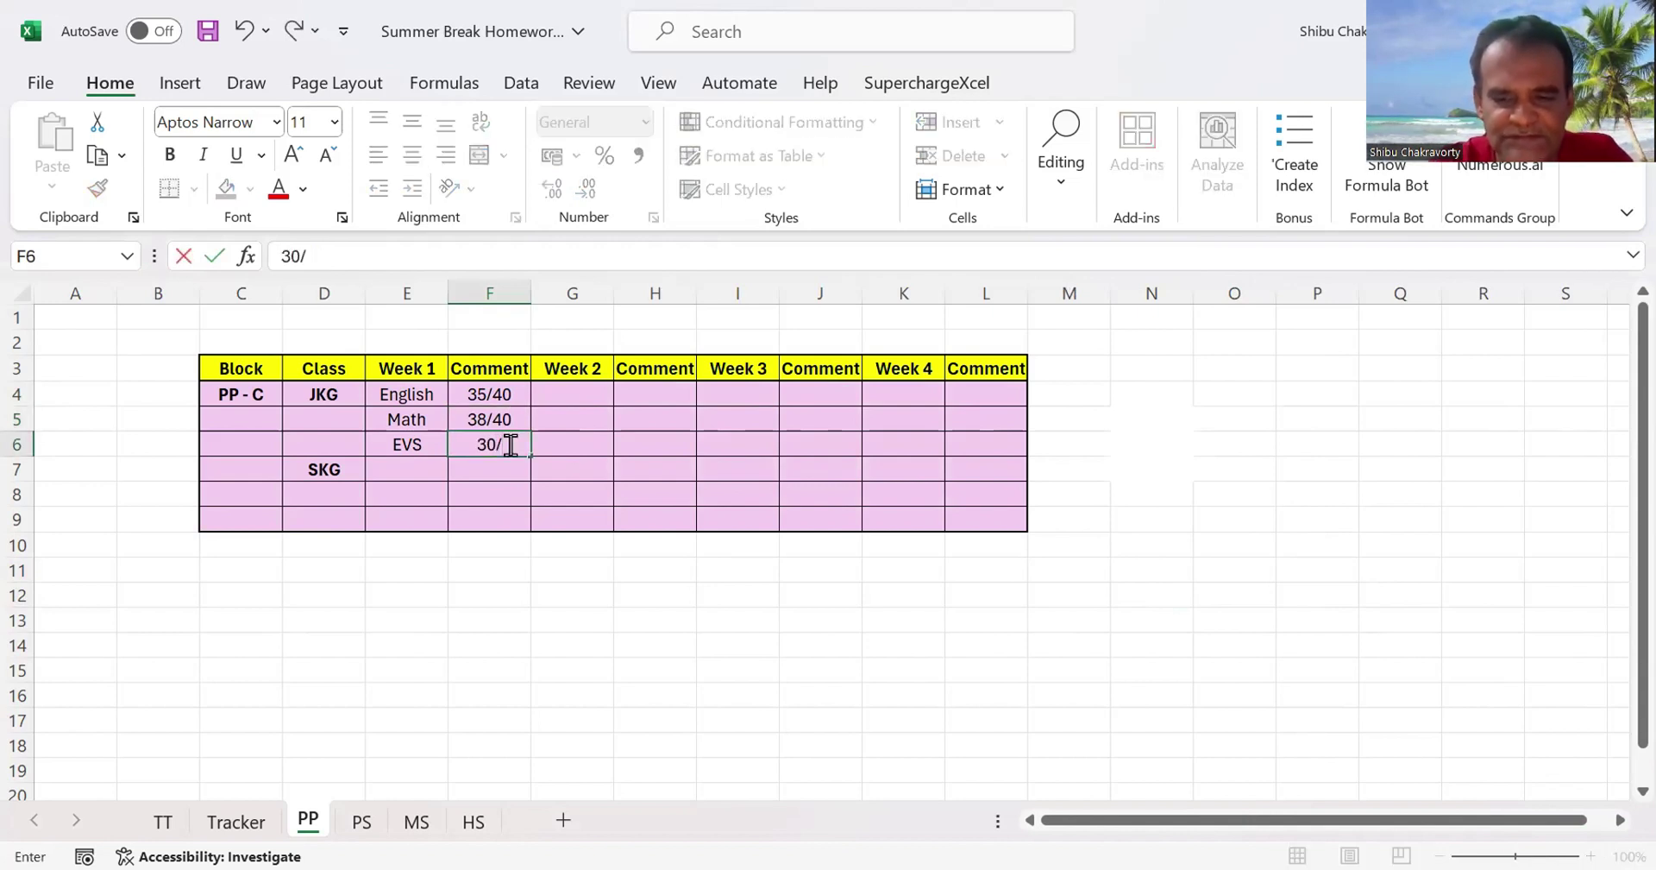
pyautogui.write('40')
pyautogui.click(841, 695)
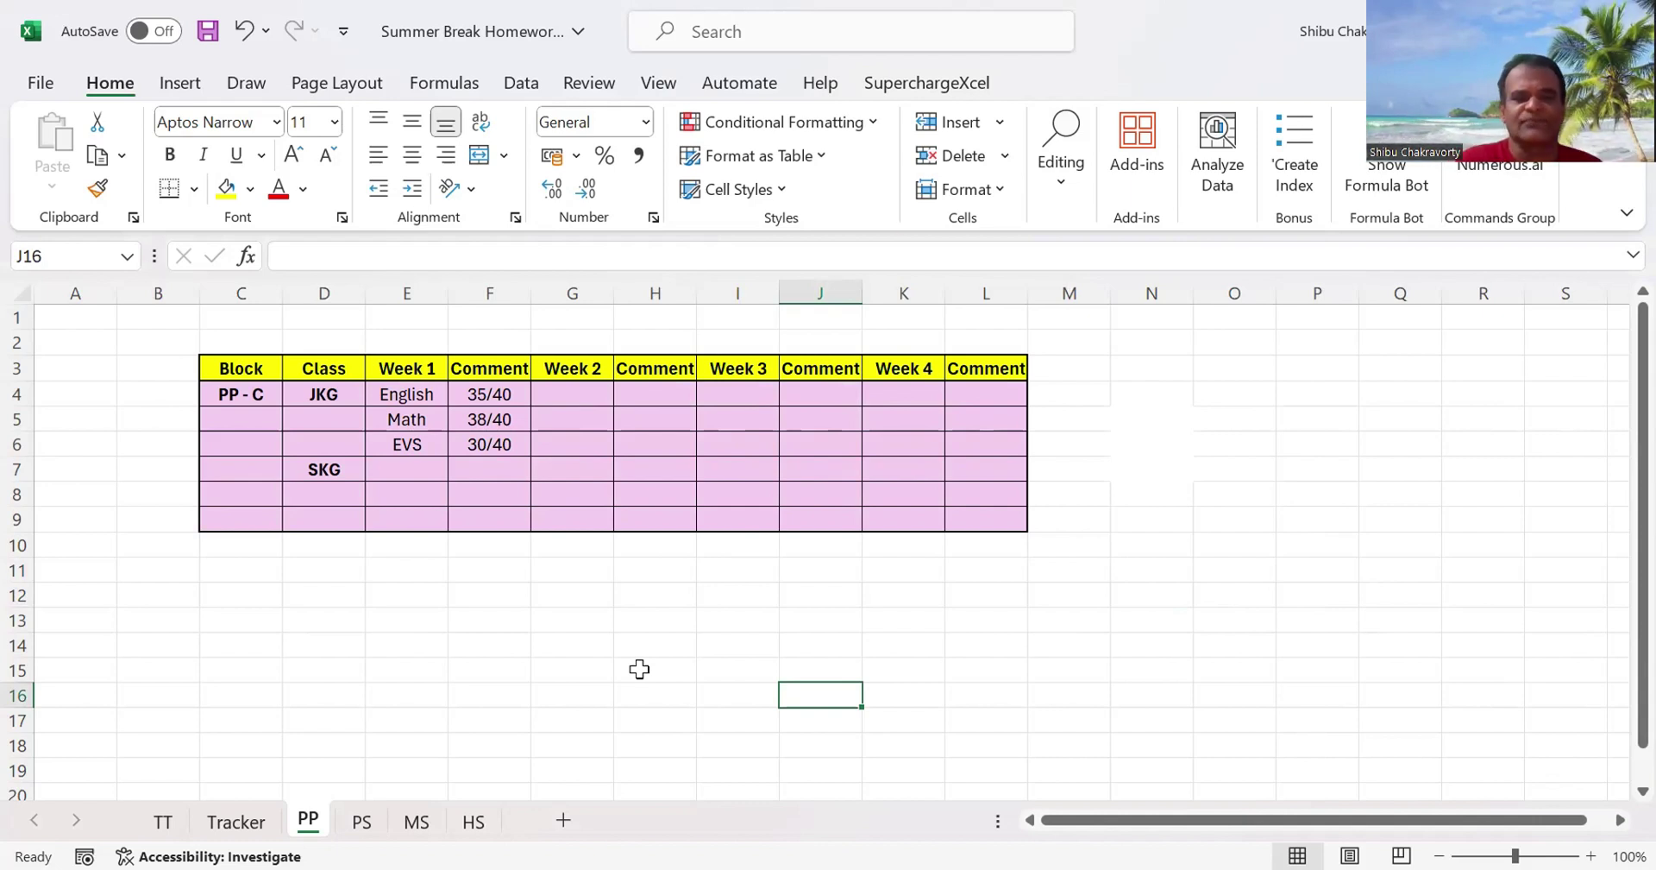
# - On the PP sheet, choose English, Math and EVS as SKG's three Week 1 subjects in E7:E9
pyautogui.click(417, 473)
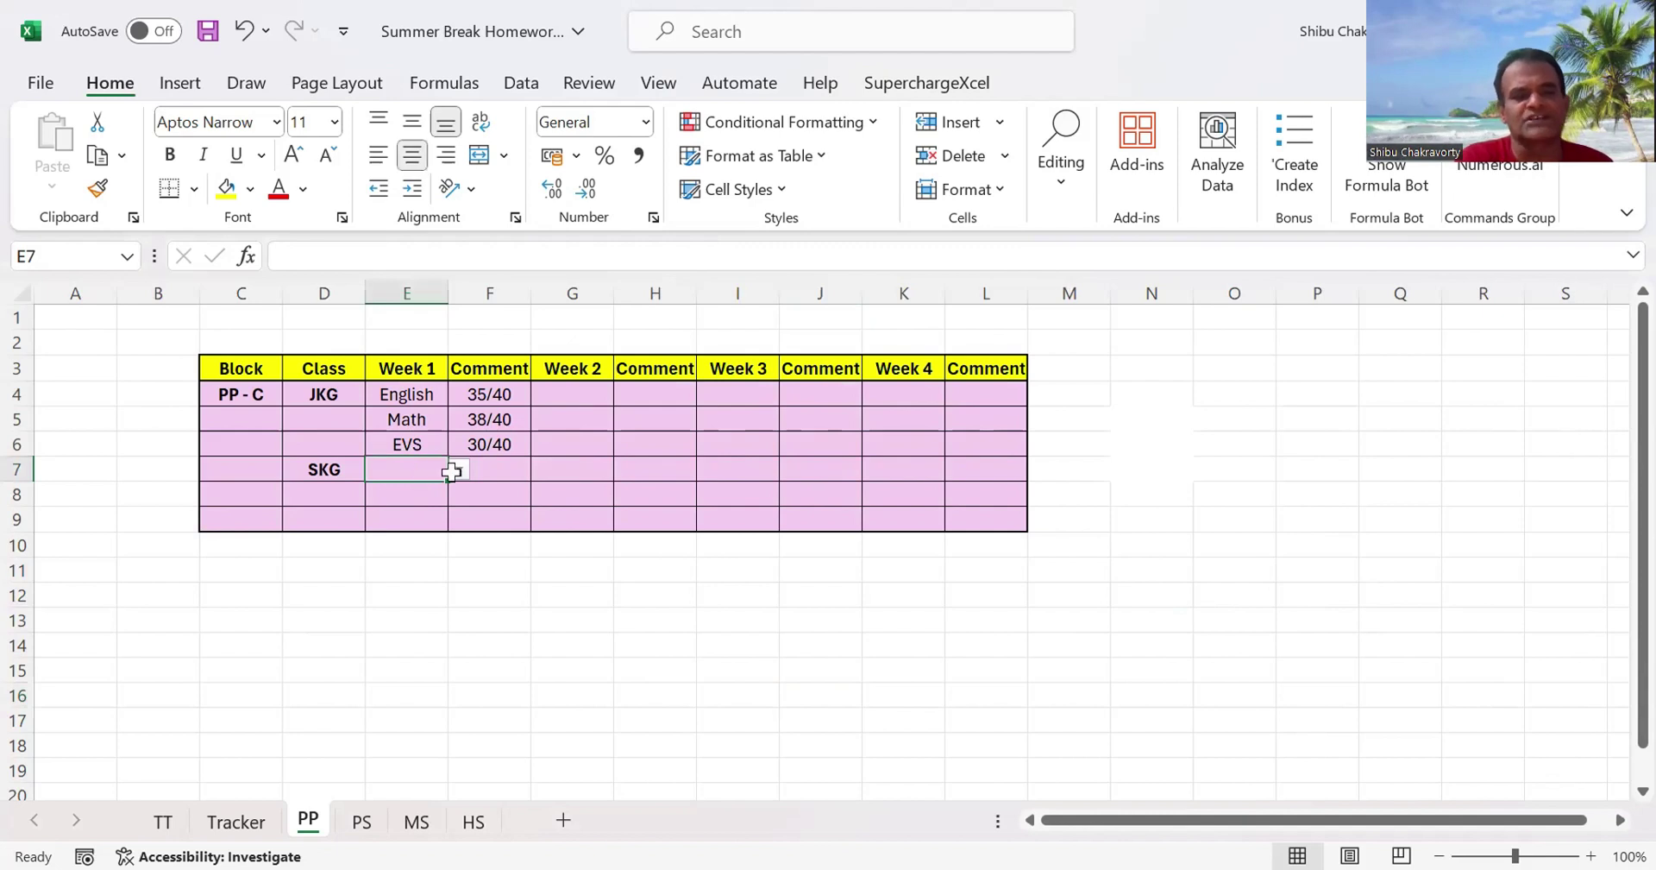
pyautogui.click(459, 470)
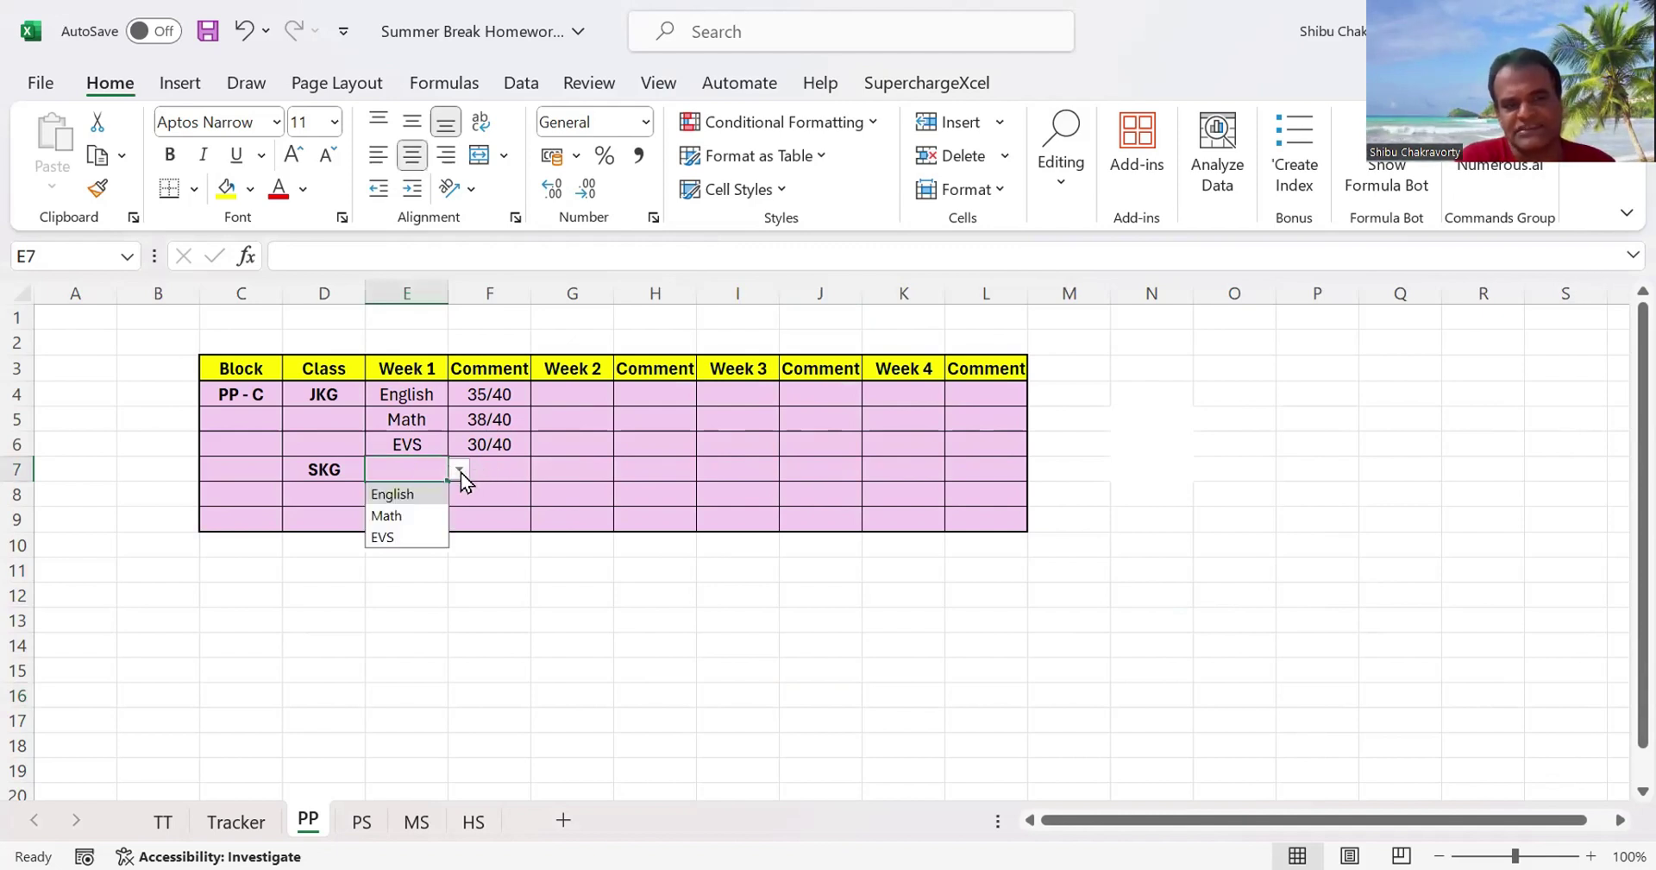
pyautogui.click(416, 494)
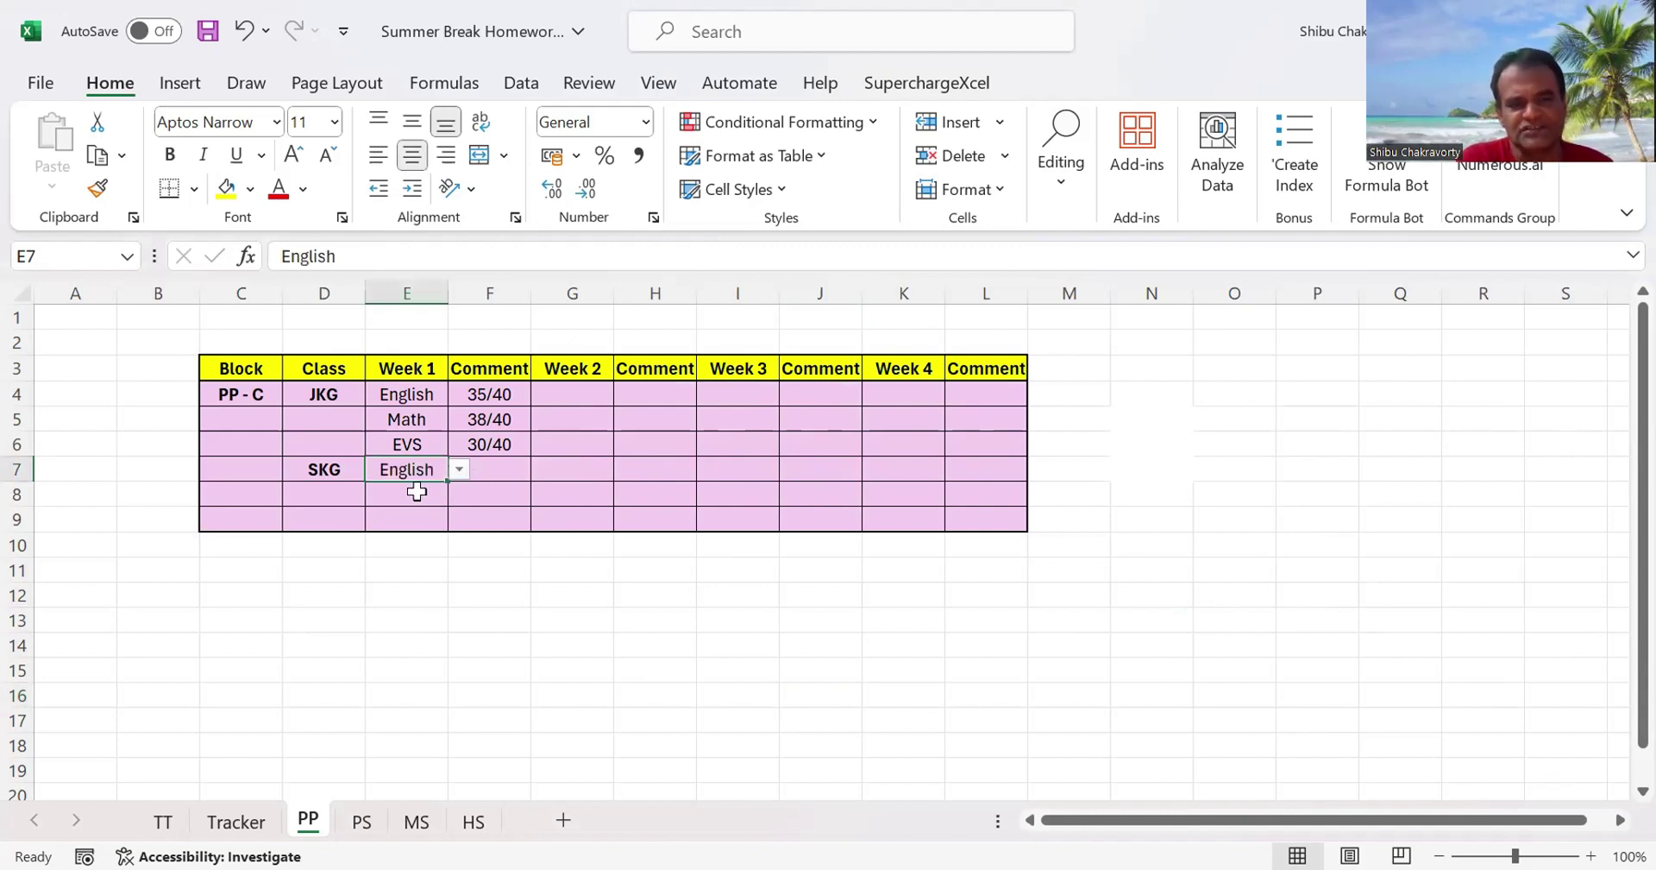
pyautogui.press('Return')
pyautogui.click(459, 494)
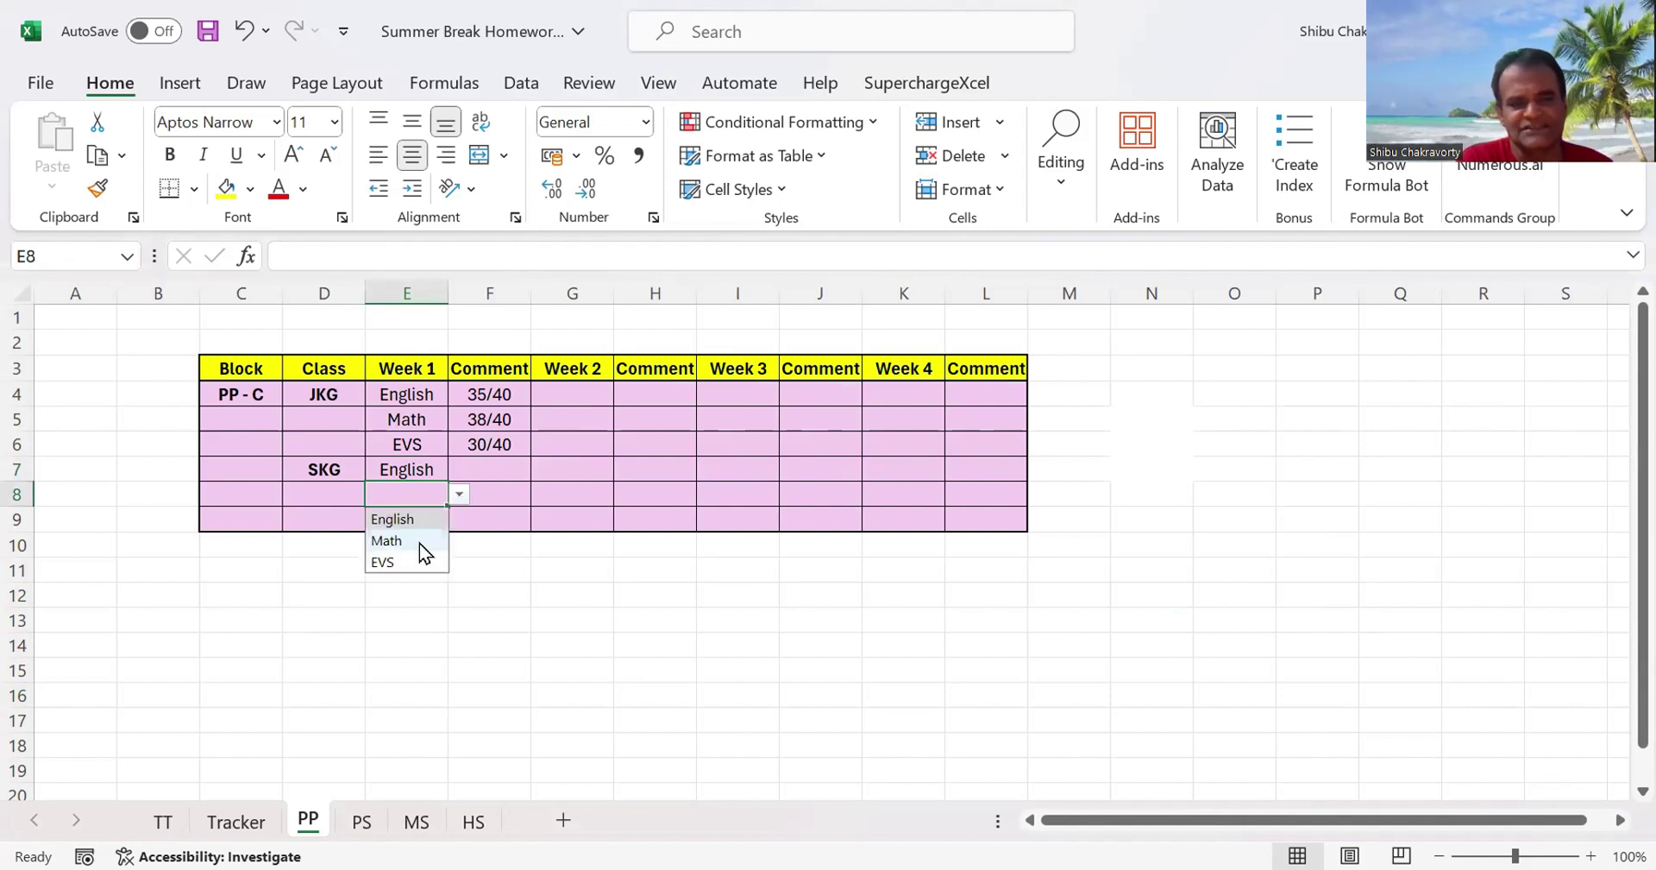
pyautogui.press('Return')
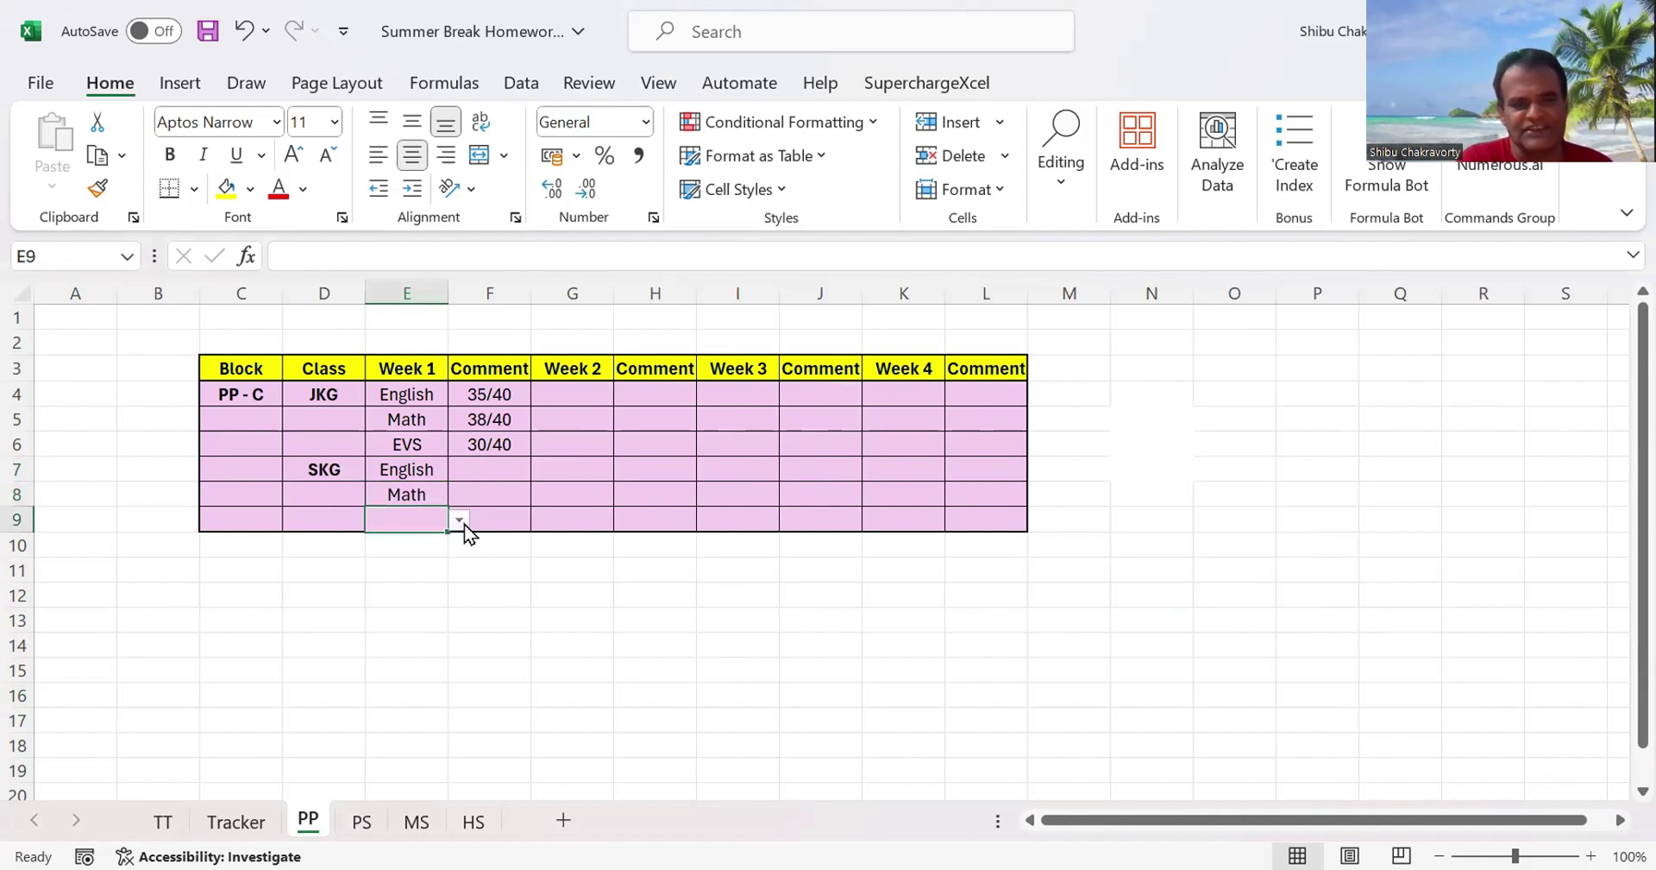
pyautogui.hotkey('alt', 'Down')
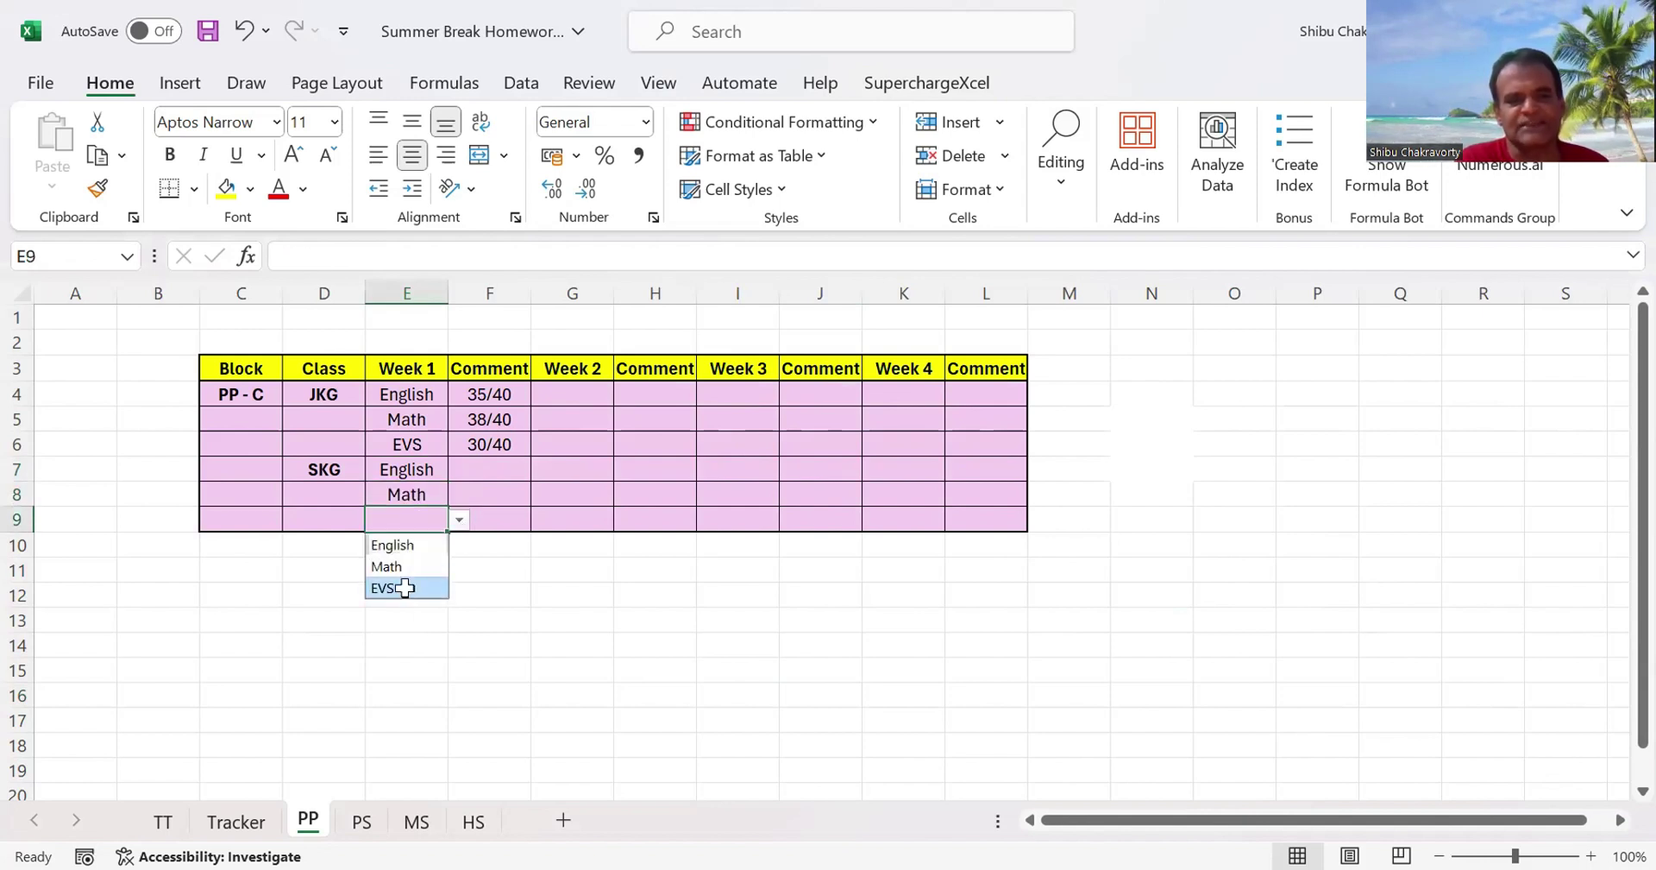
pyautogui.click(406, 589)
# - Enter 45/50 in F7 as SKG's Week 1 comment for English
pyautogui.click(487, 468)
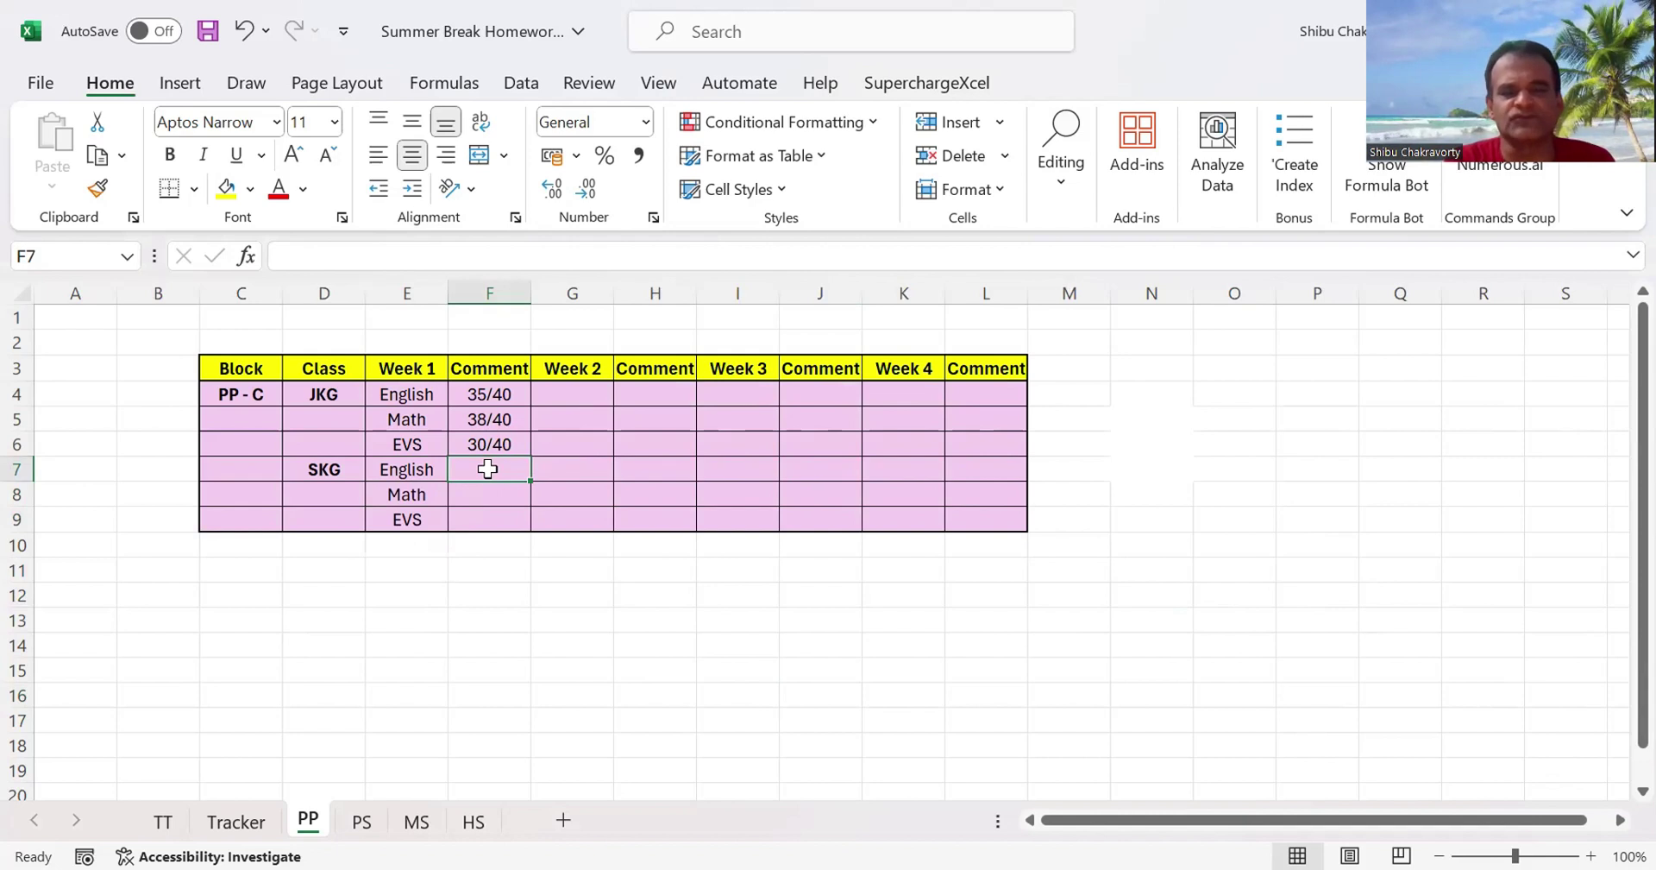
pyautogui.write('55')
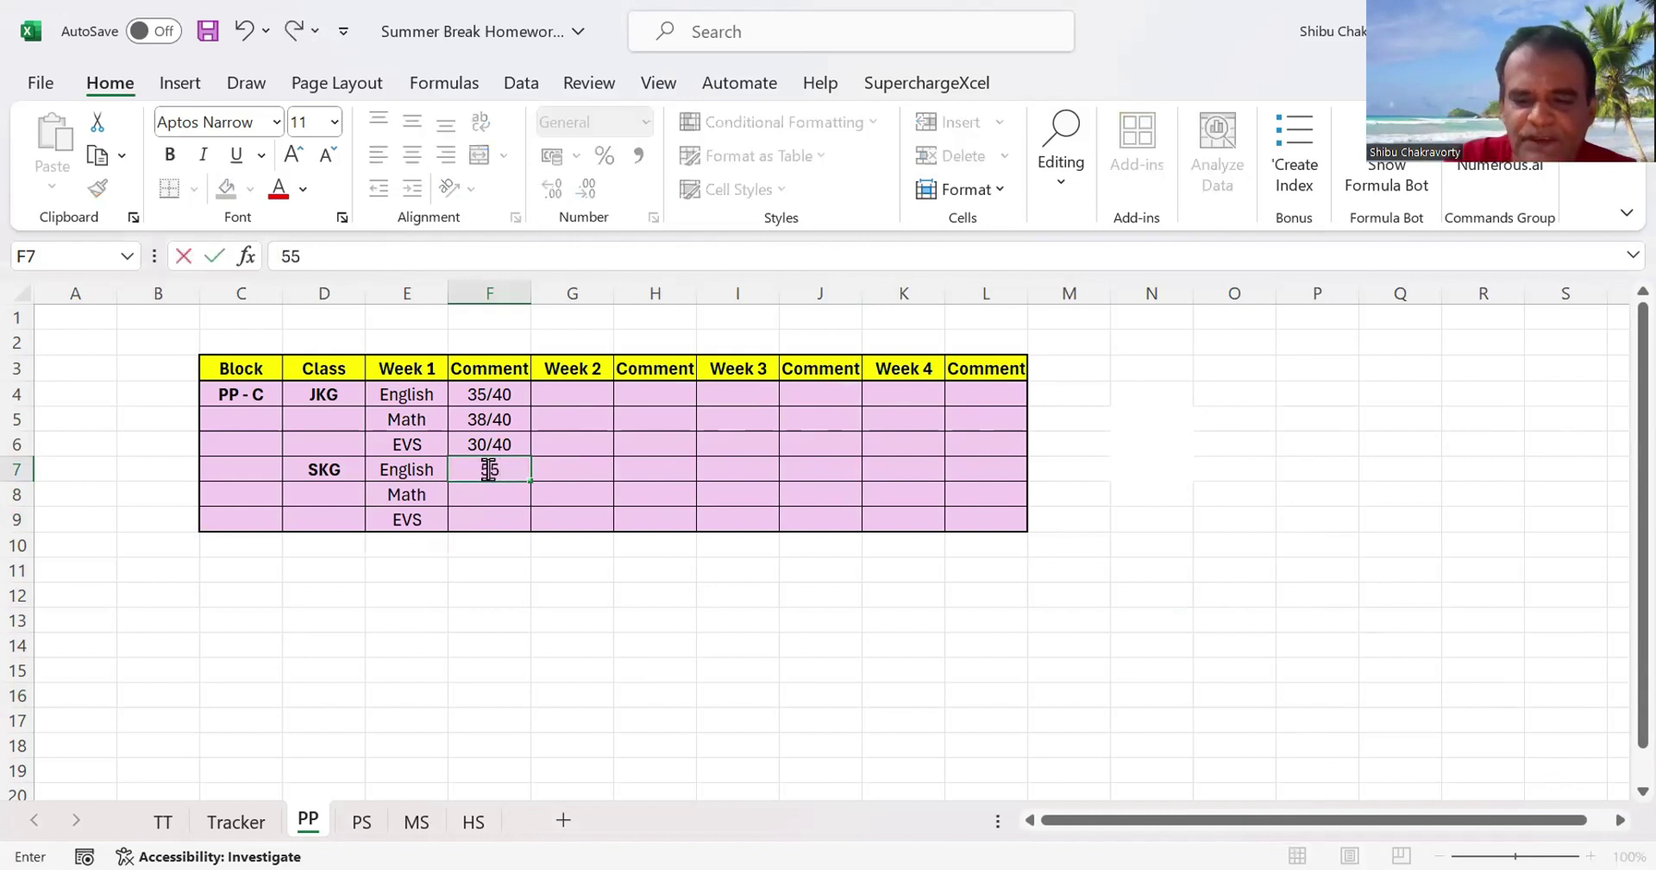
pyautogui.press('BackSpace')
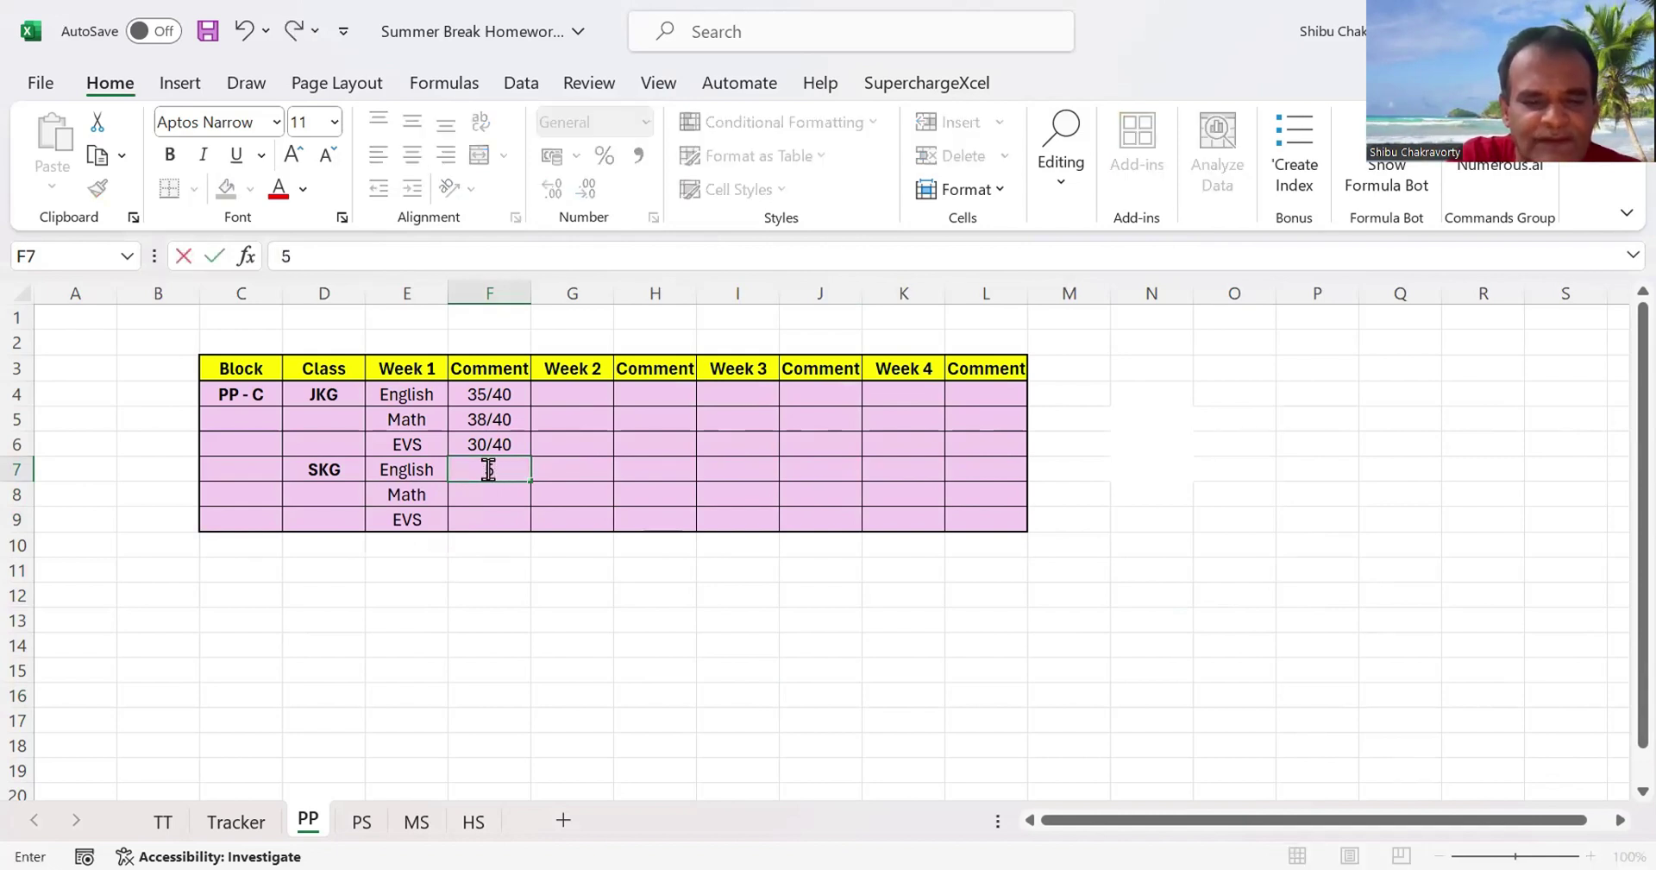
pyautogui.write('45')
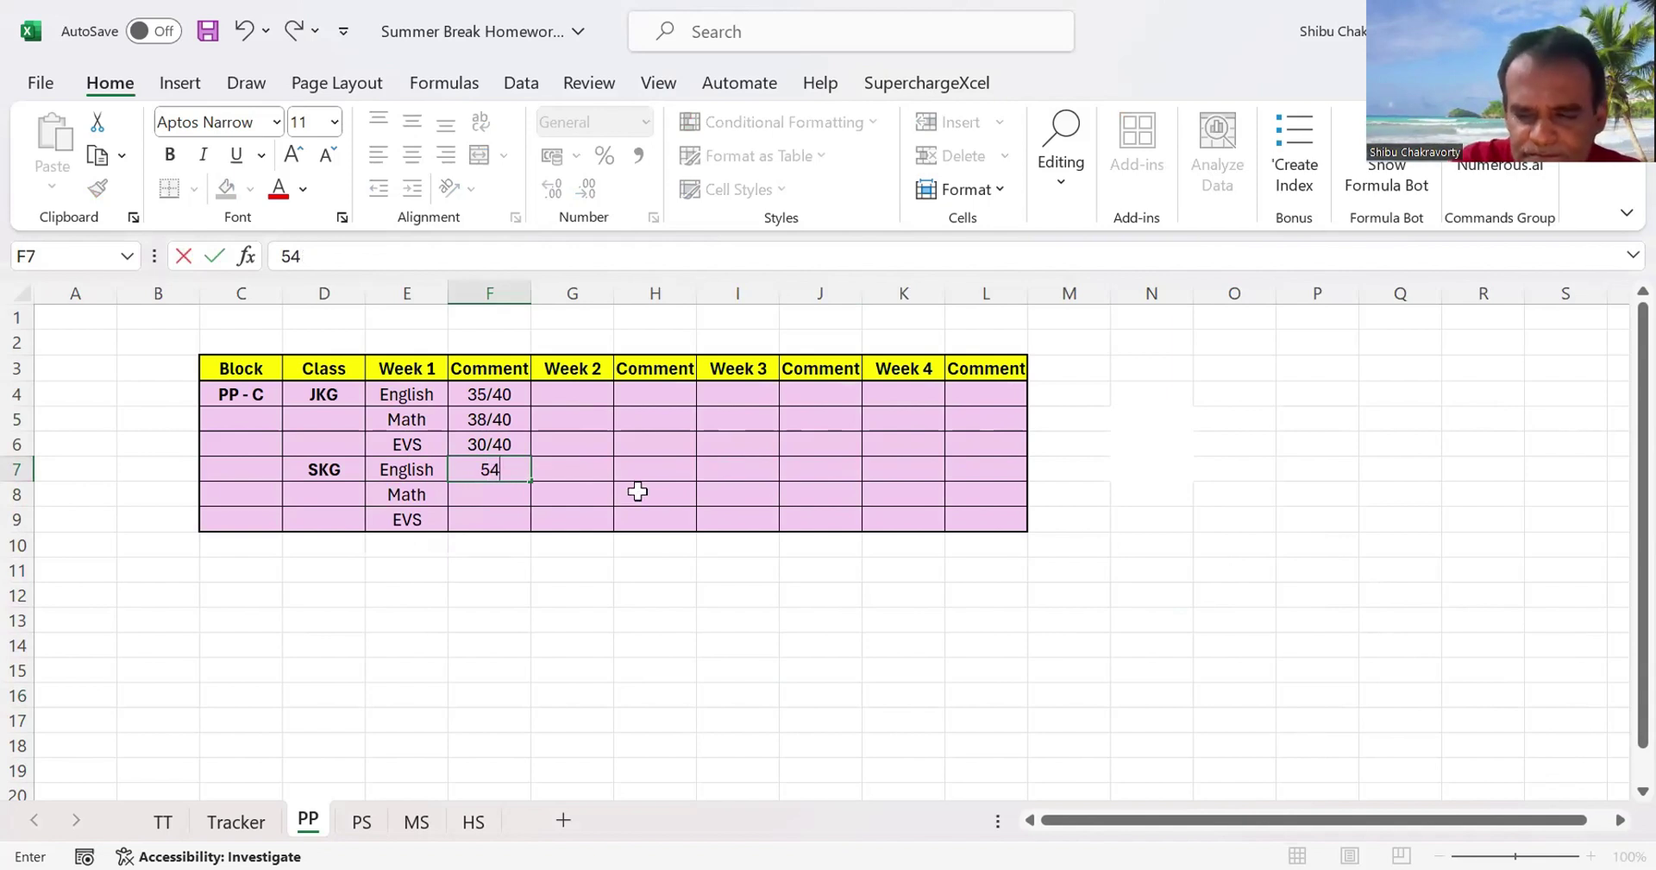
pyautogui.write('/')
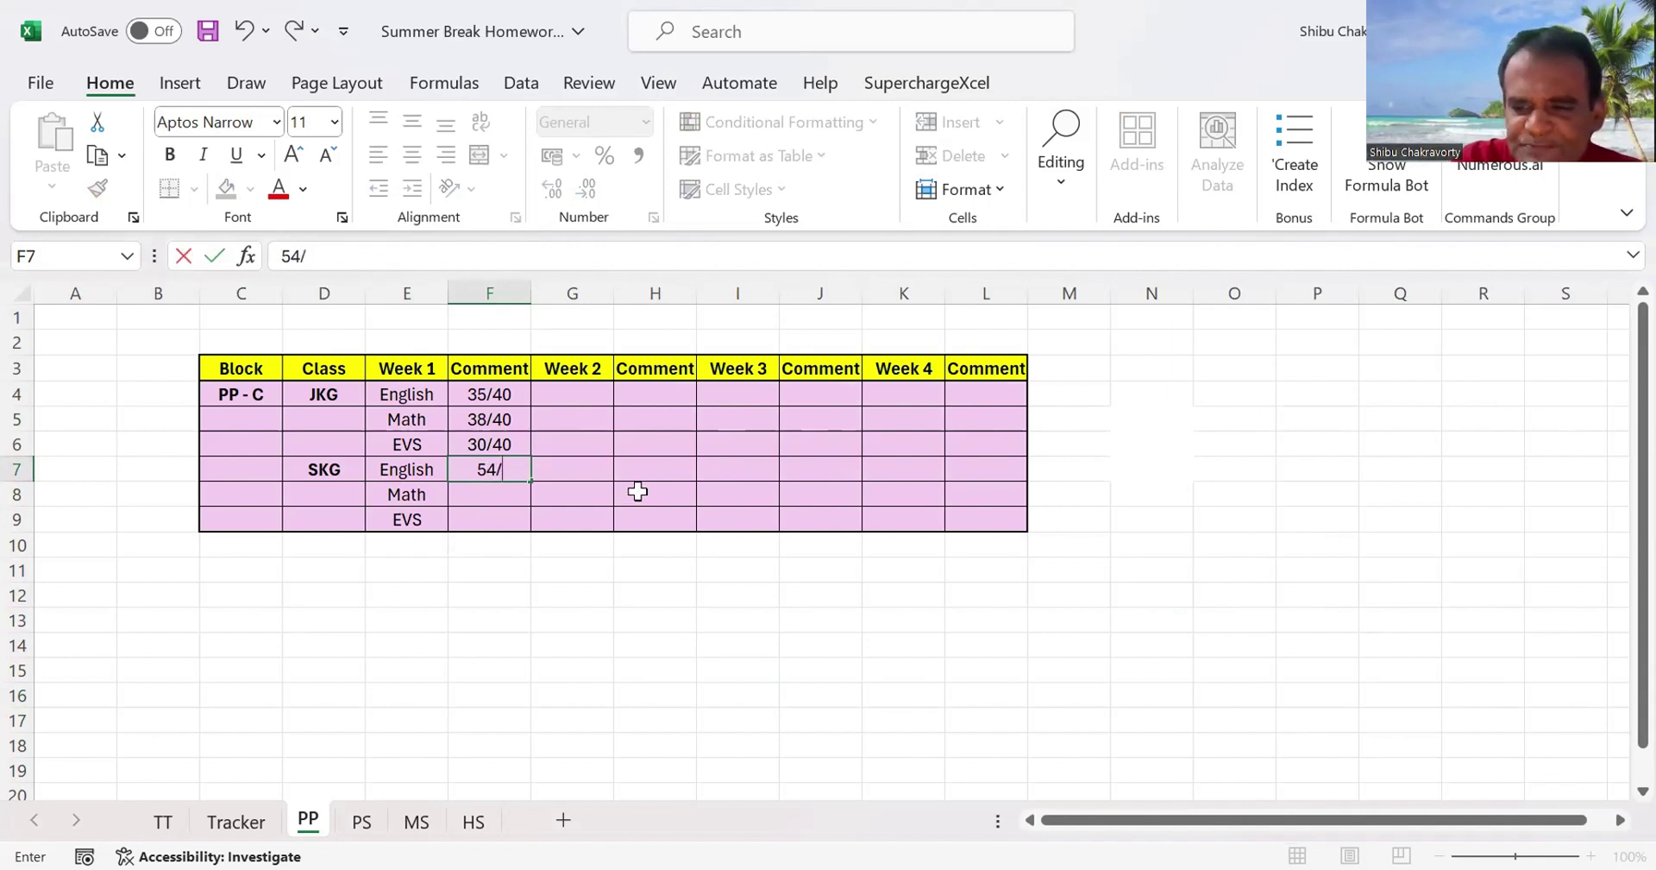
pyautogui.press('BackSpace')
pyautogui.press('BackSpace')
pyautogui.press('BackSpace')
pyautogui.write('45')
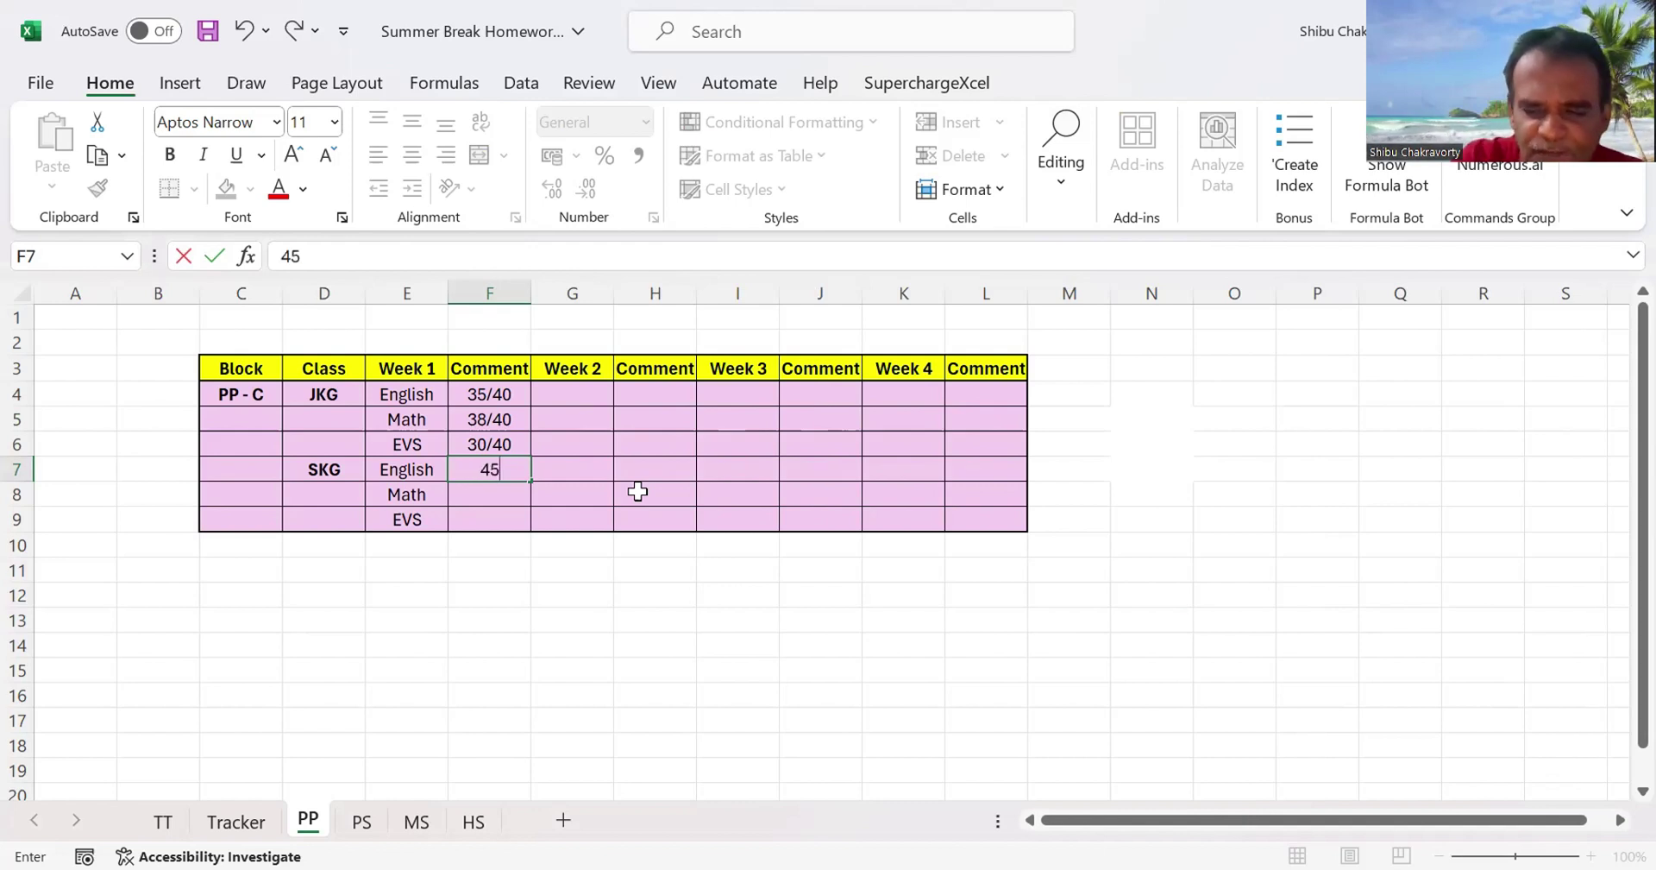
pyautogui.write('/50')
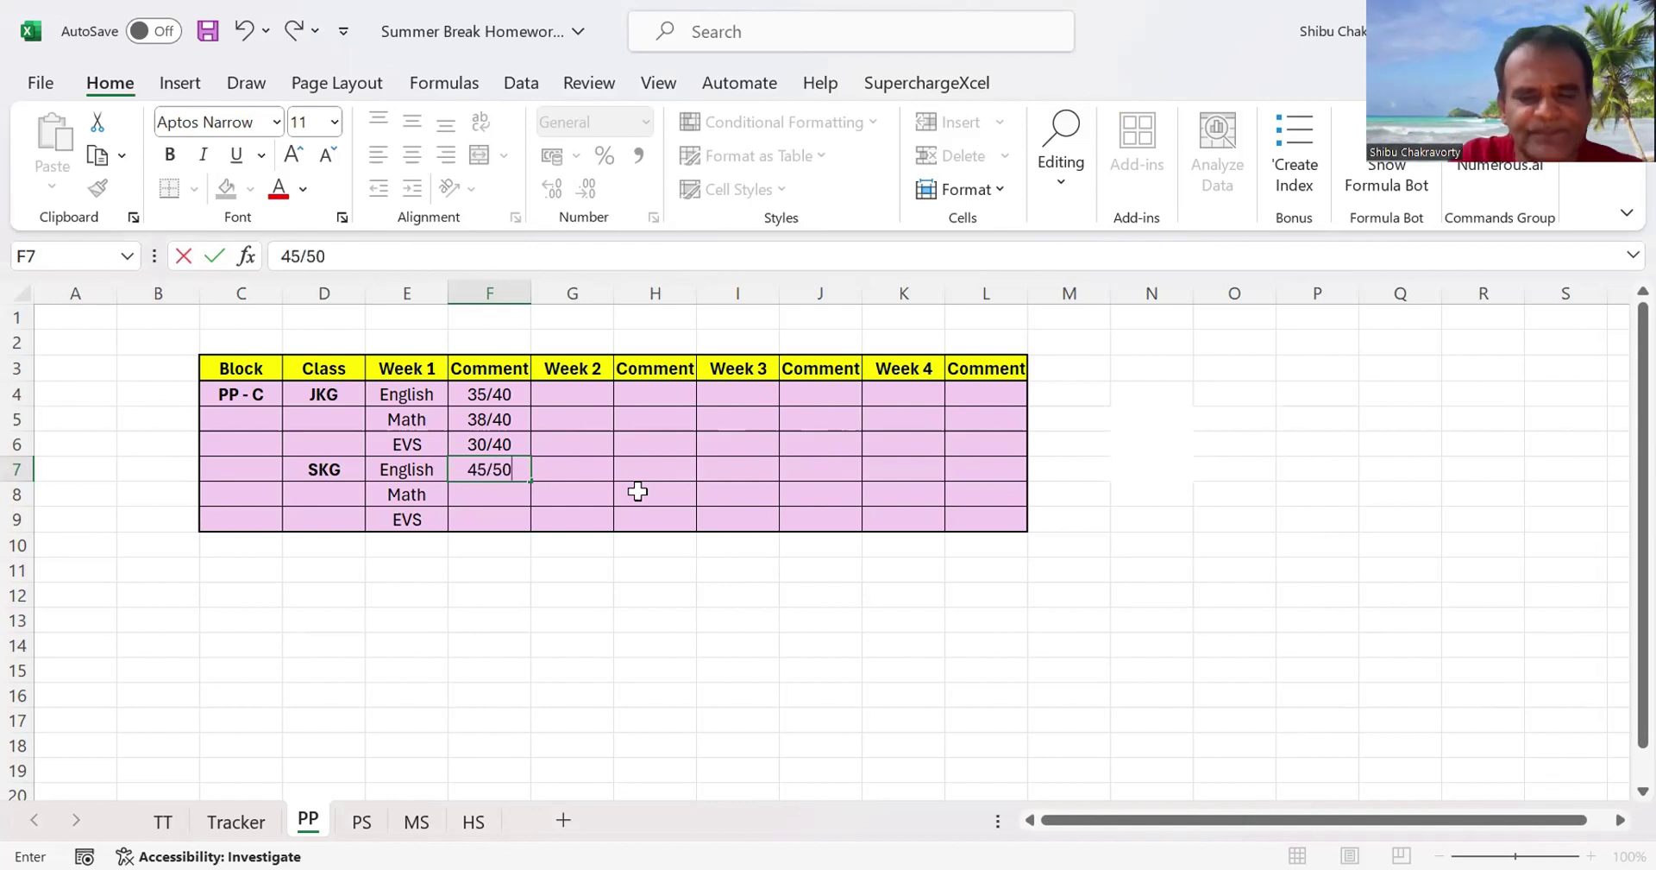
pyautogui.click(1243, 566)
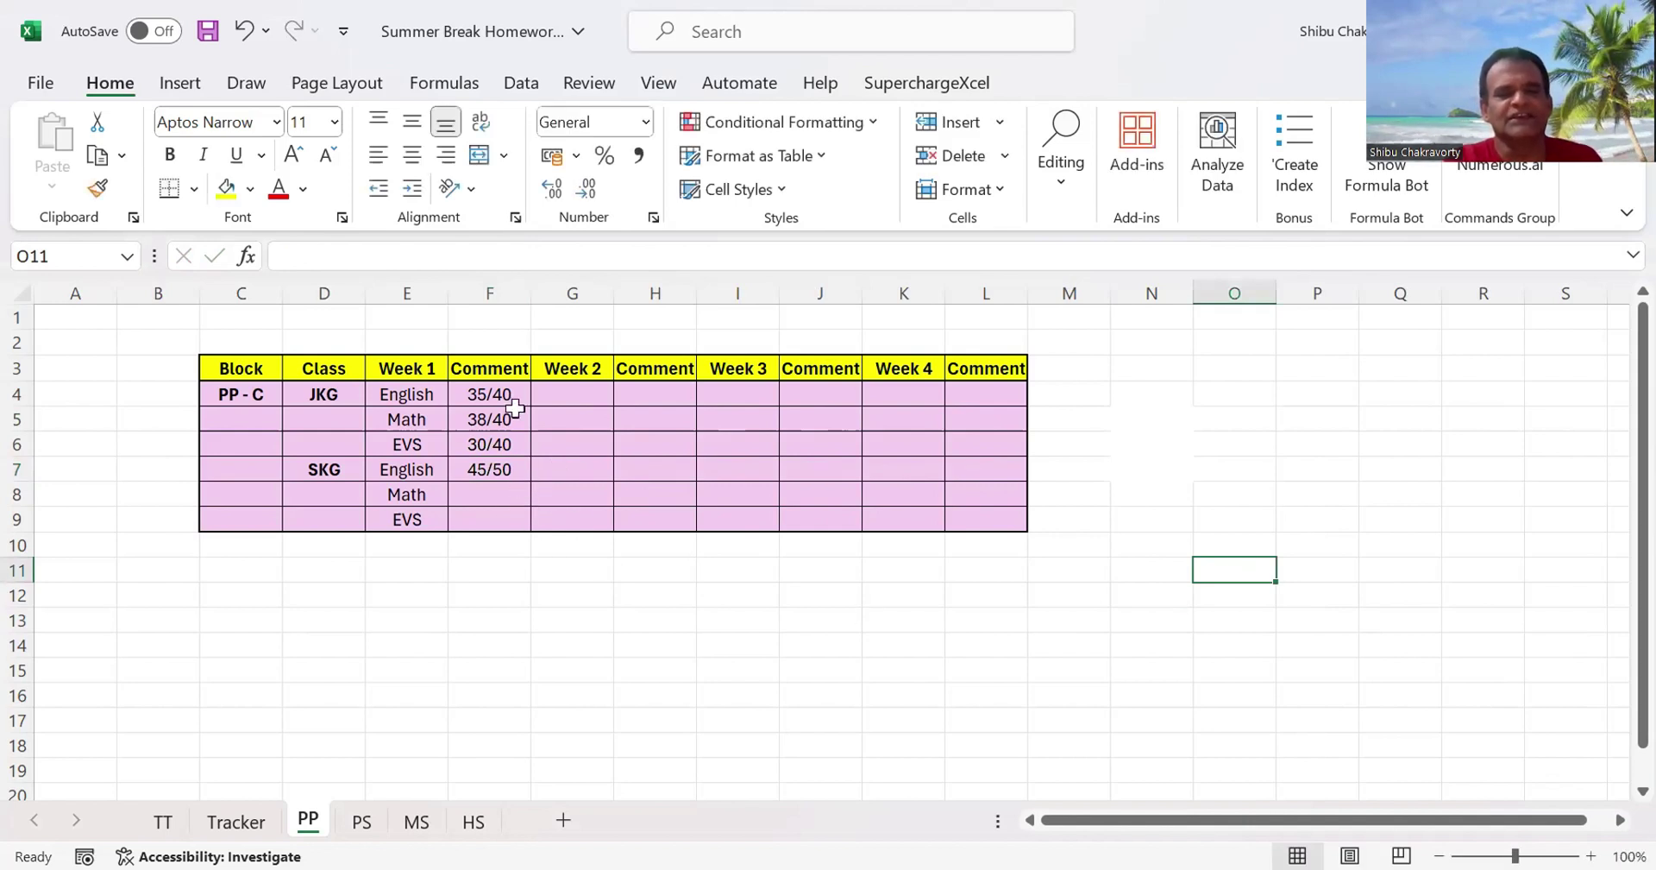
# - Review the Week 1 and Week 2 subject and comment columns, and check SKG's English comment
pyautogui.click(402, 294)
pyautogui.click(483, 289)
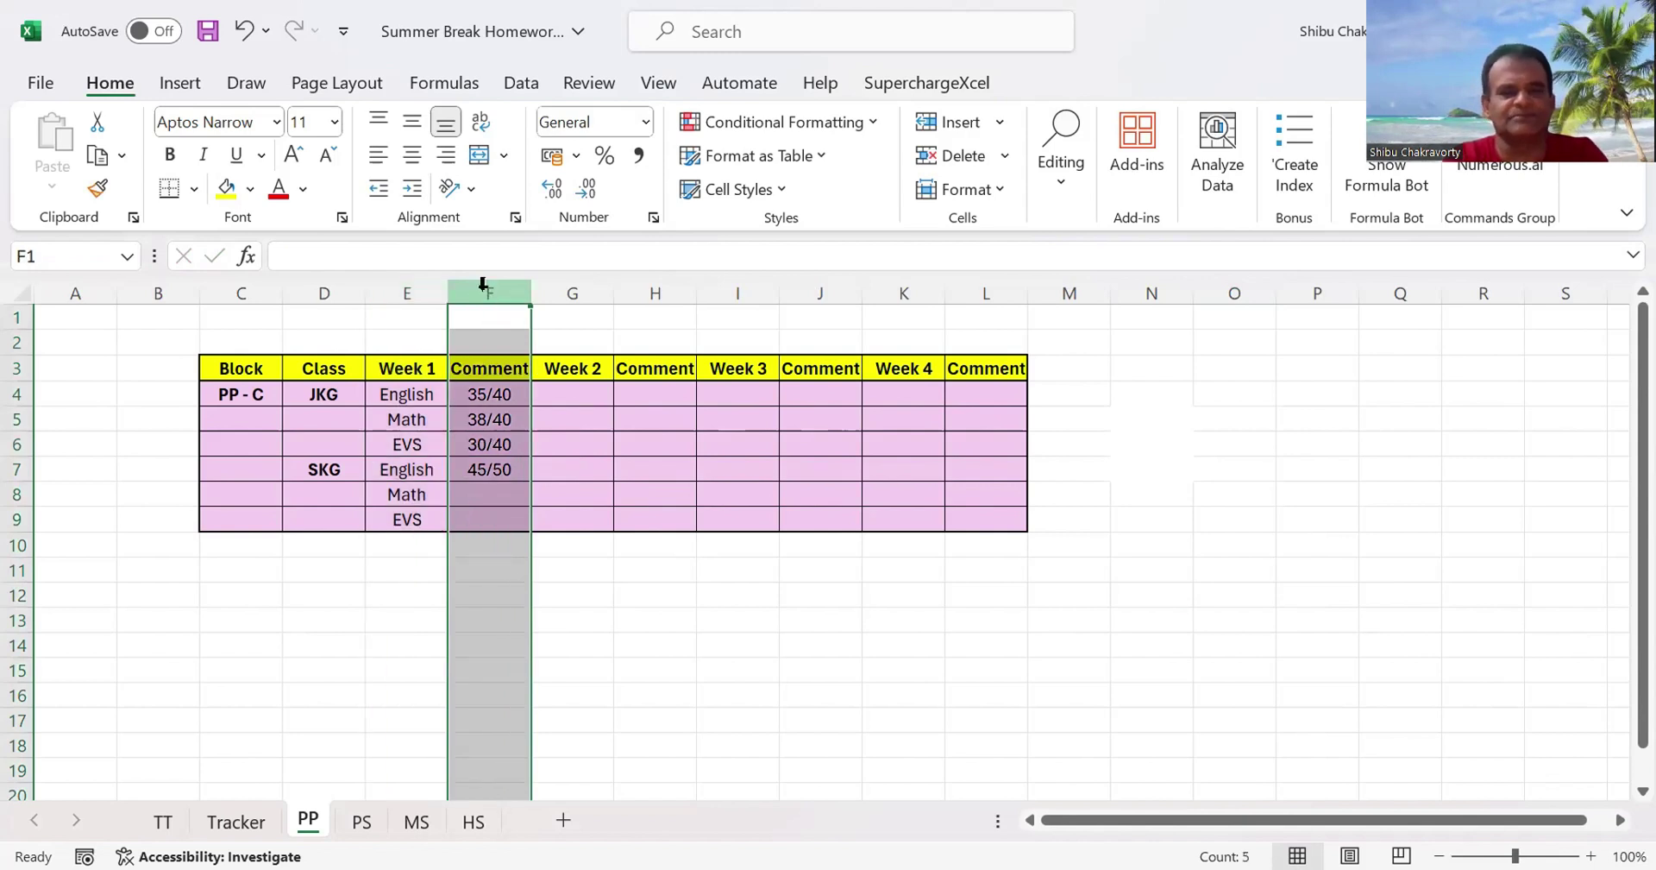
pyautogui.moveTo(411, 292); pyautogui.dragTo(642, 294)
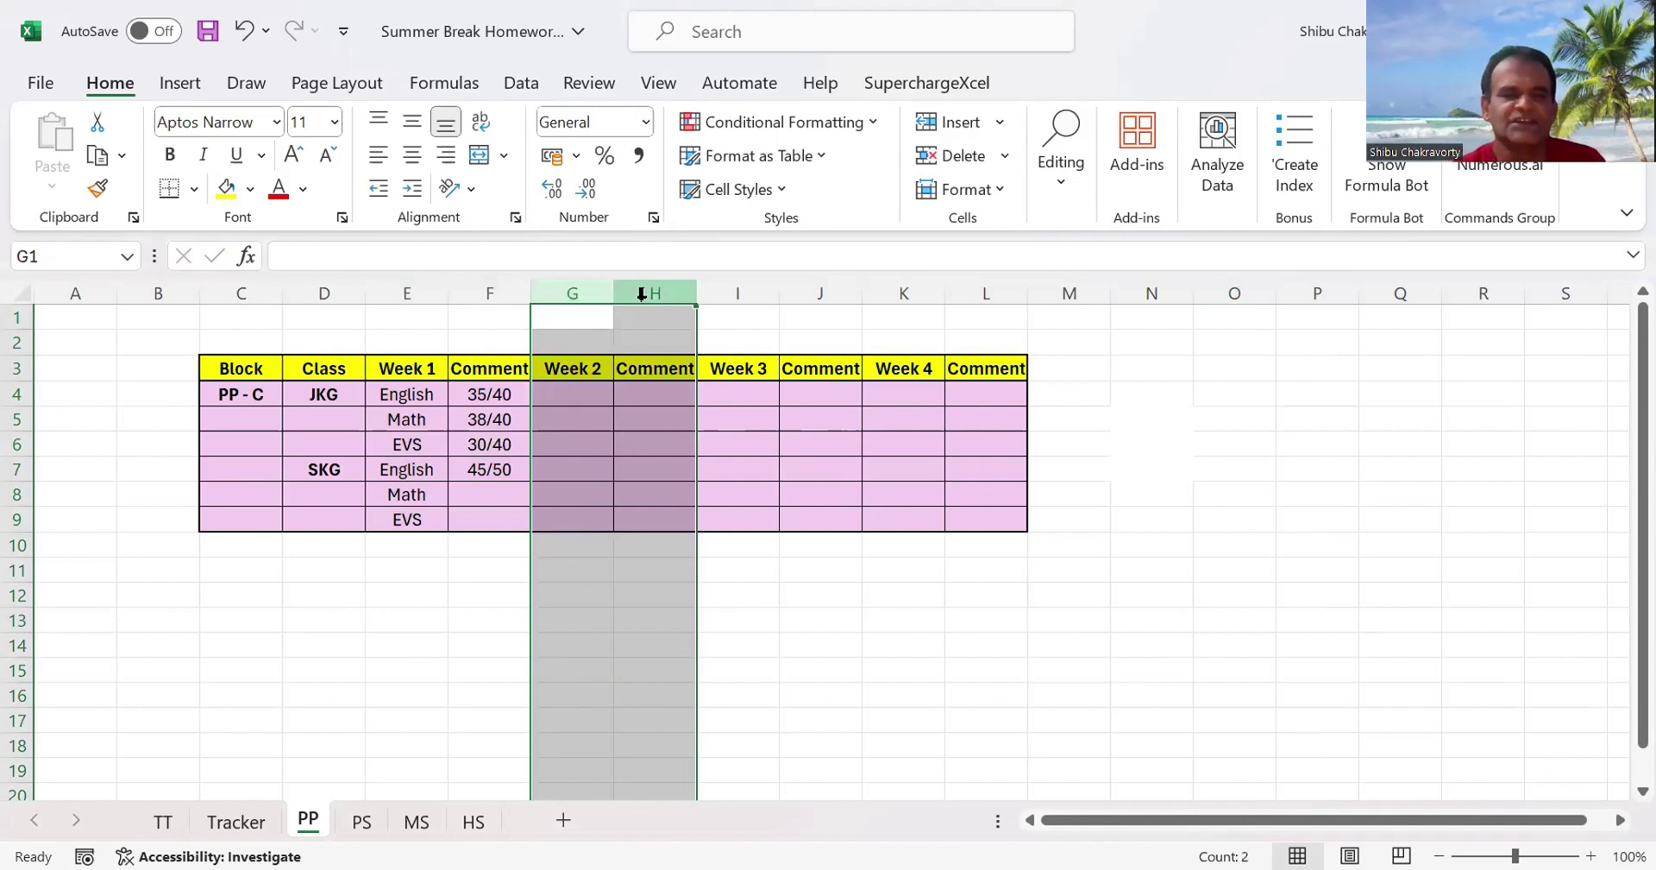
pyautogui.click(544, 647)
pyautogui.click(496, 477)
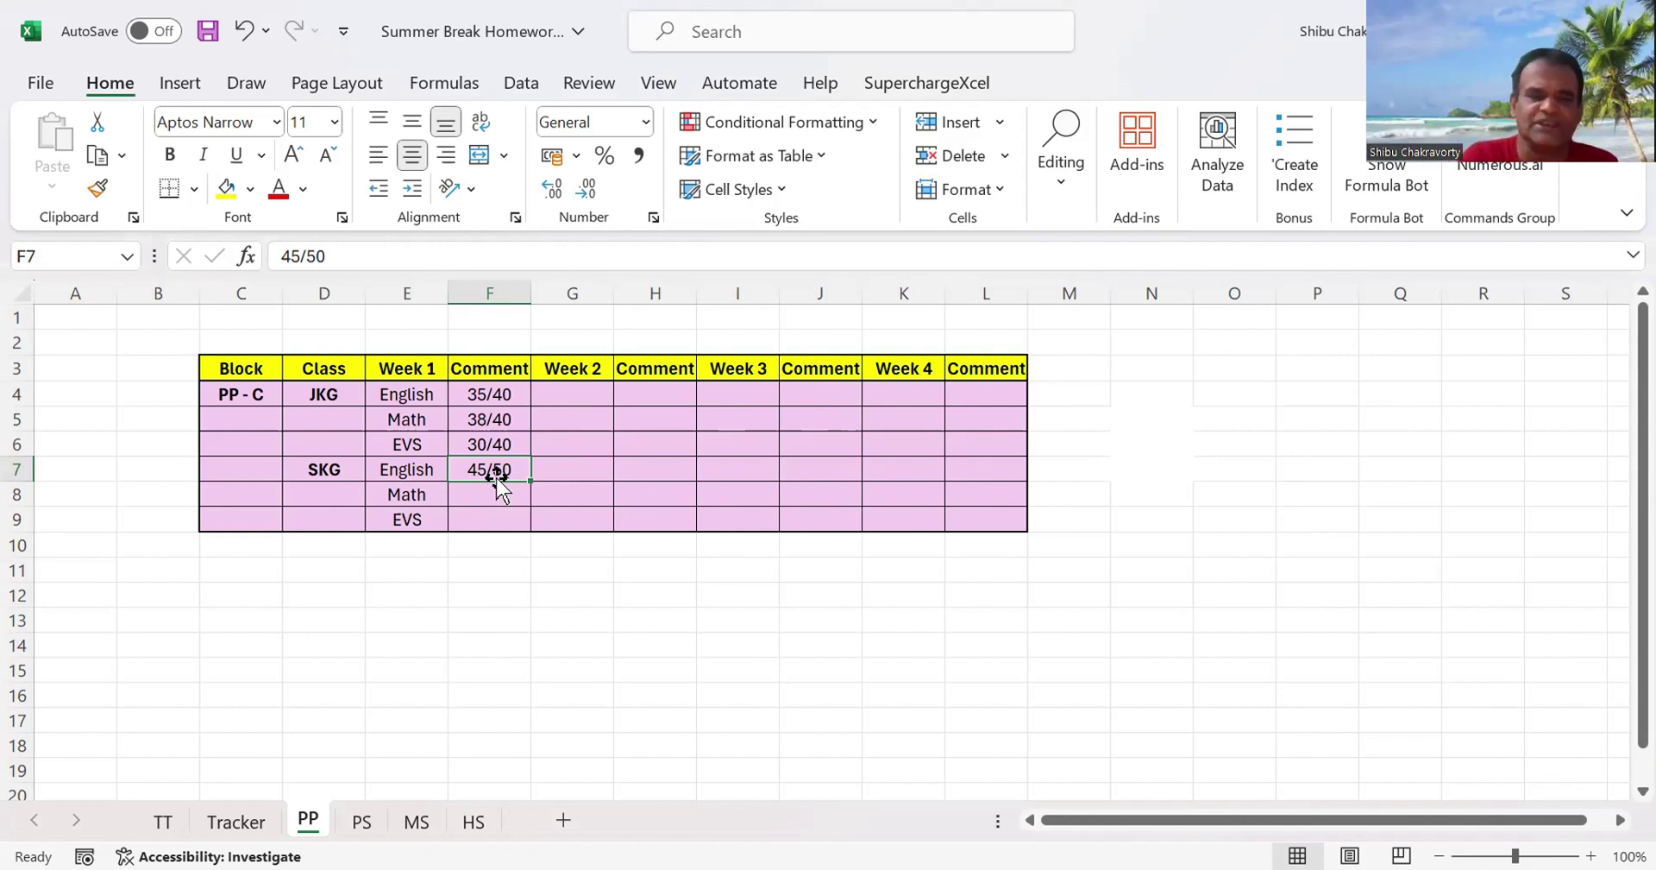
pyautogui.click(557, 612)
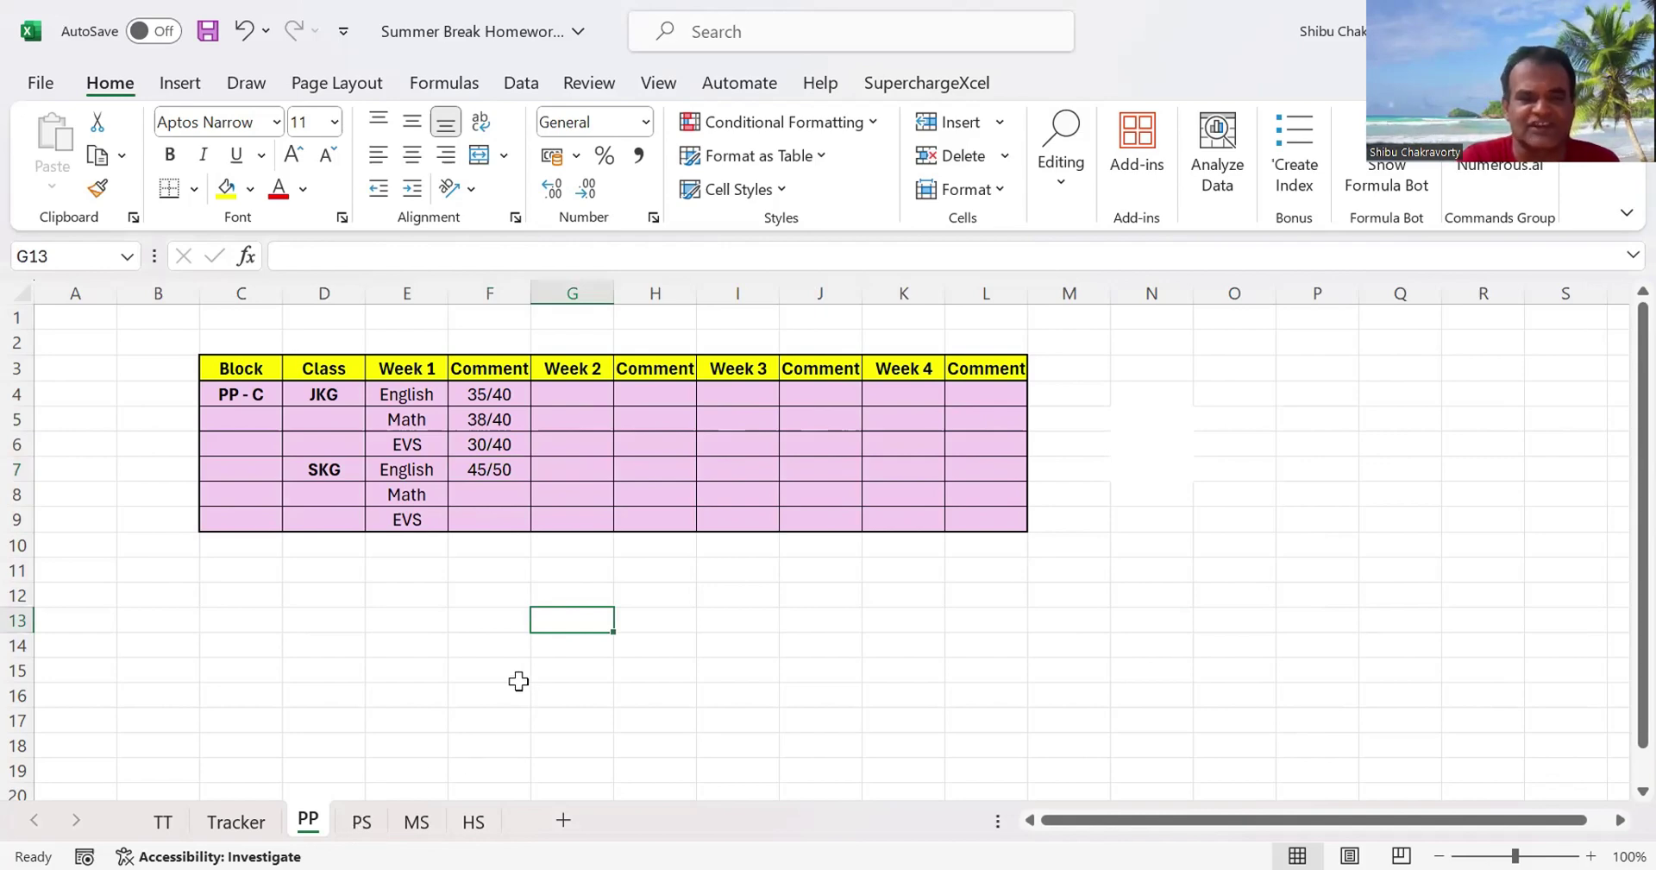
# - On the PS sheet, choose English, English Grammar and Math as Gr 1's first three Week 1 subjects in F4:F6
pyautogui.click(362, 821)
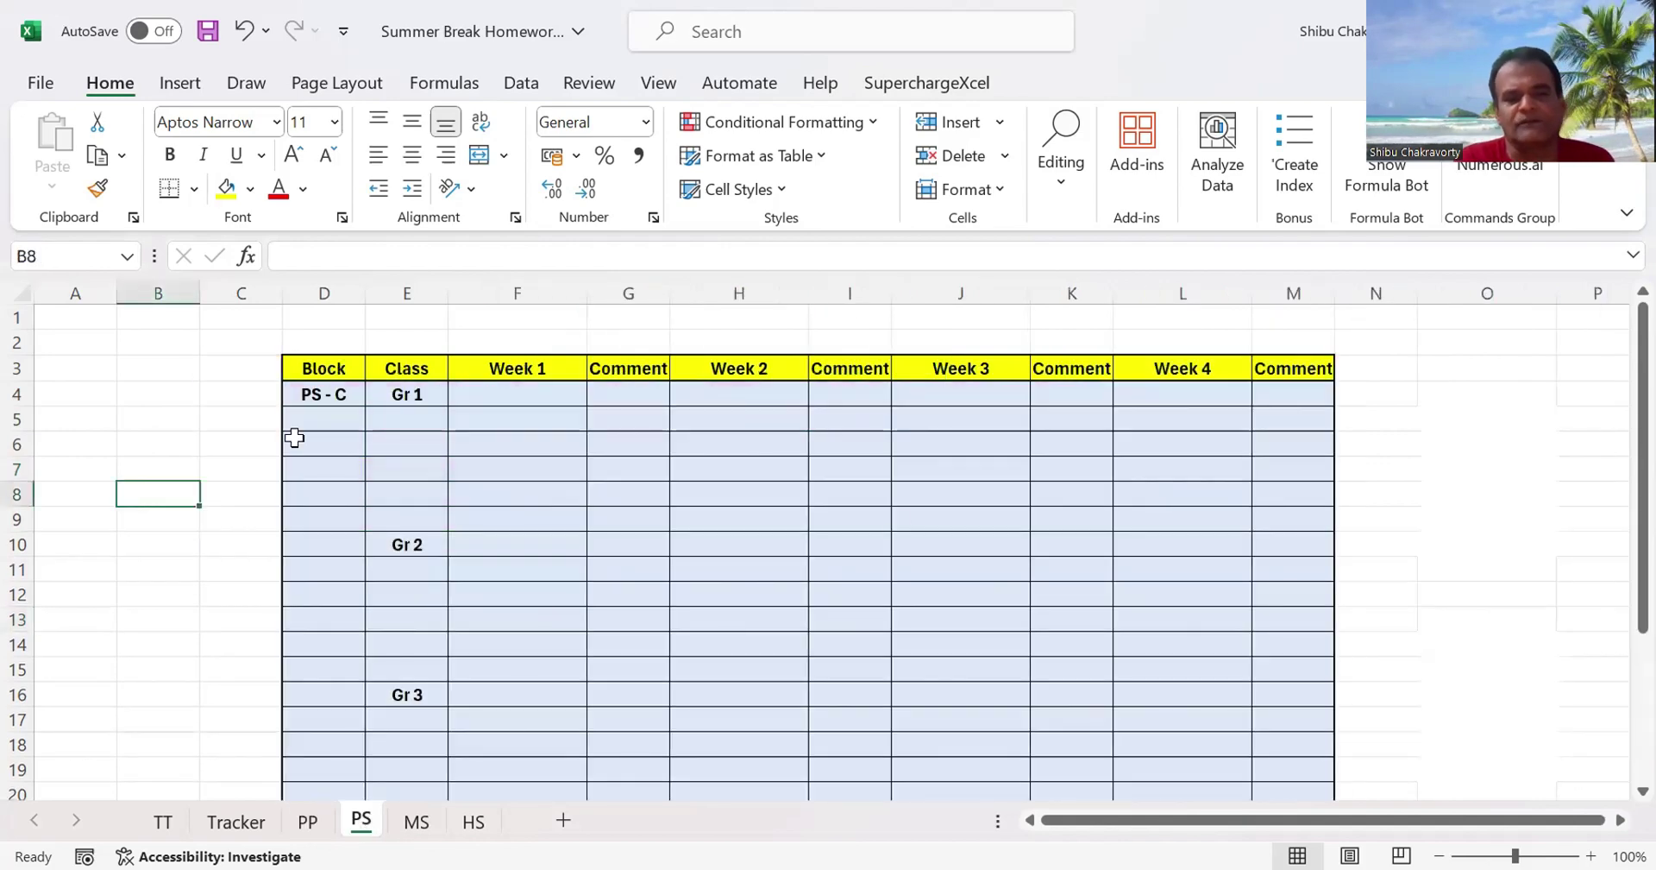
pyautogui.click(571, 403)
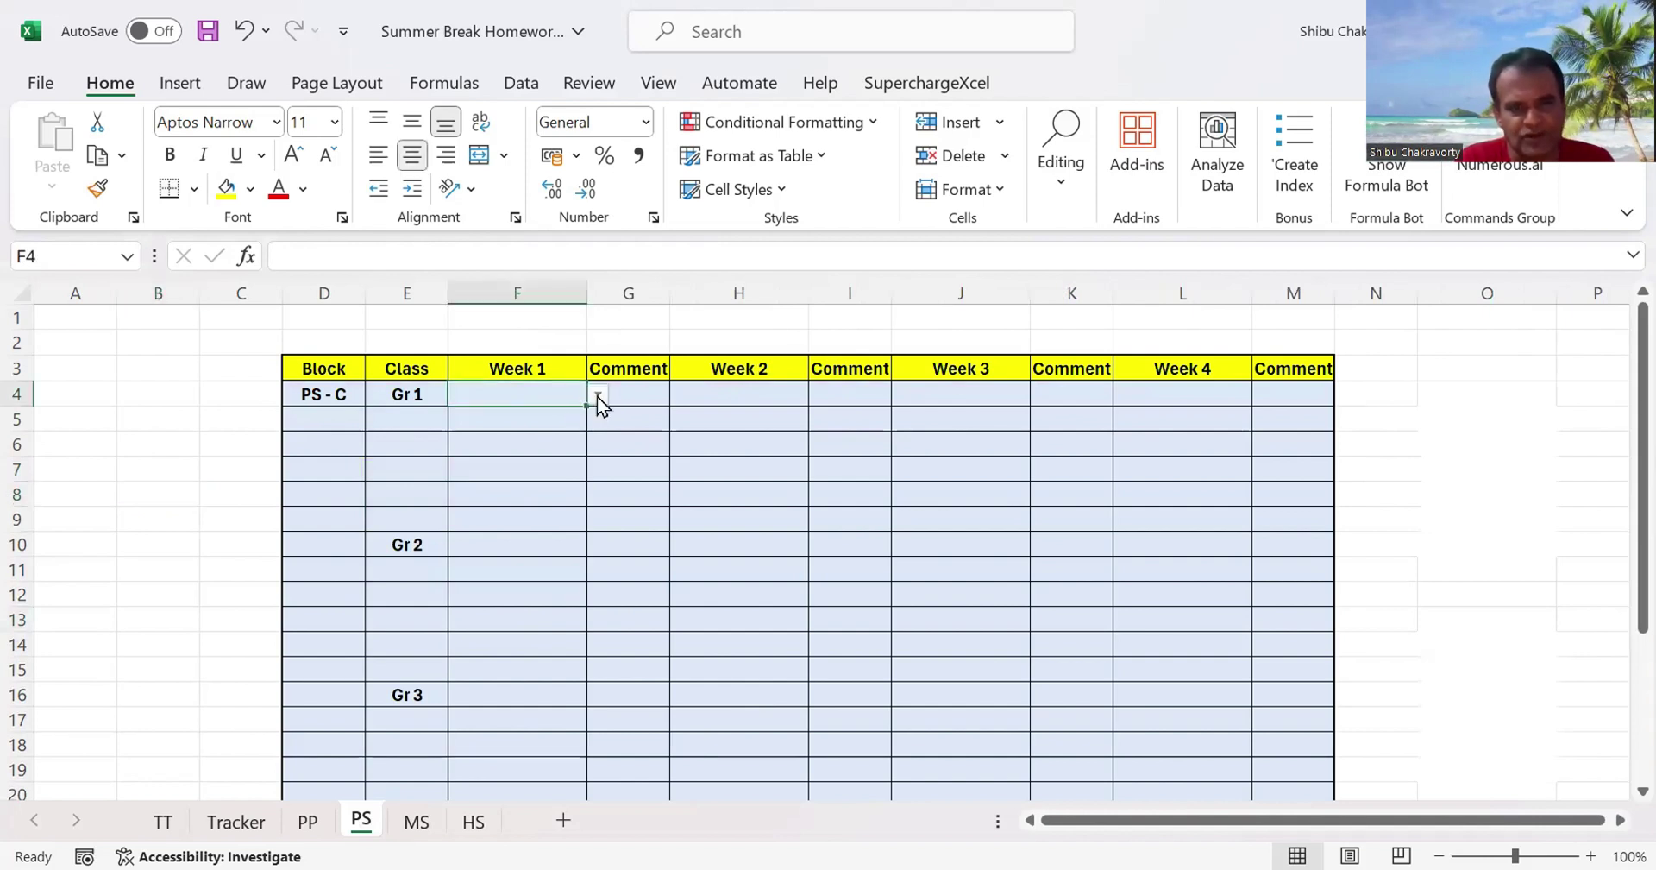
pyautogui.click(597, 395)
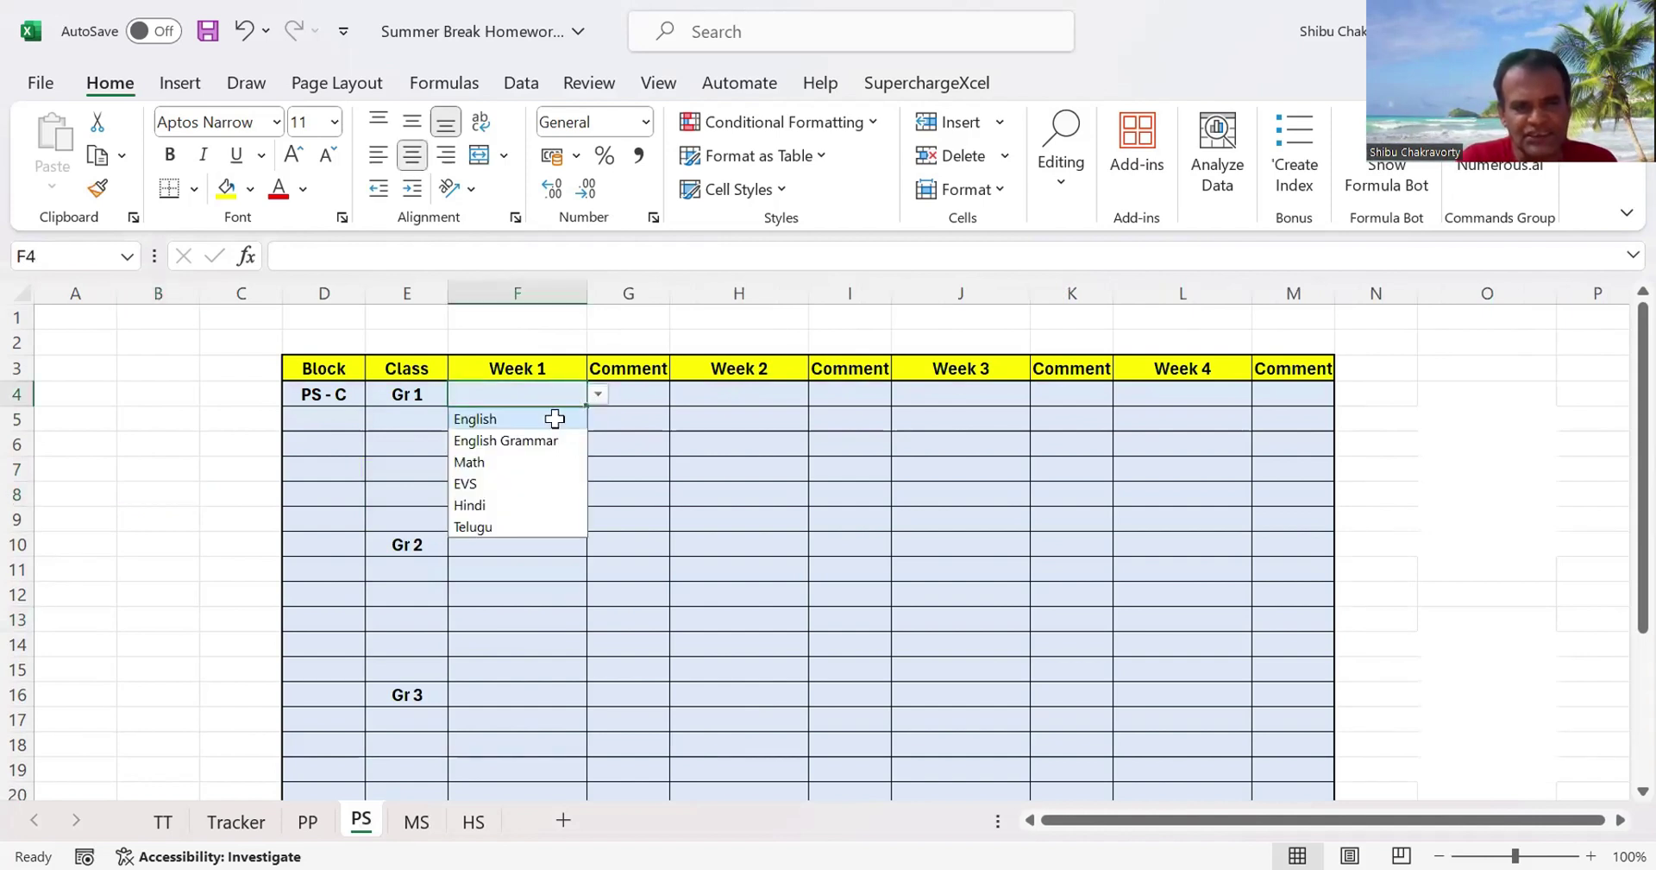
pyautogui.click(555, 418)
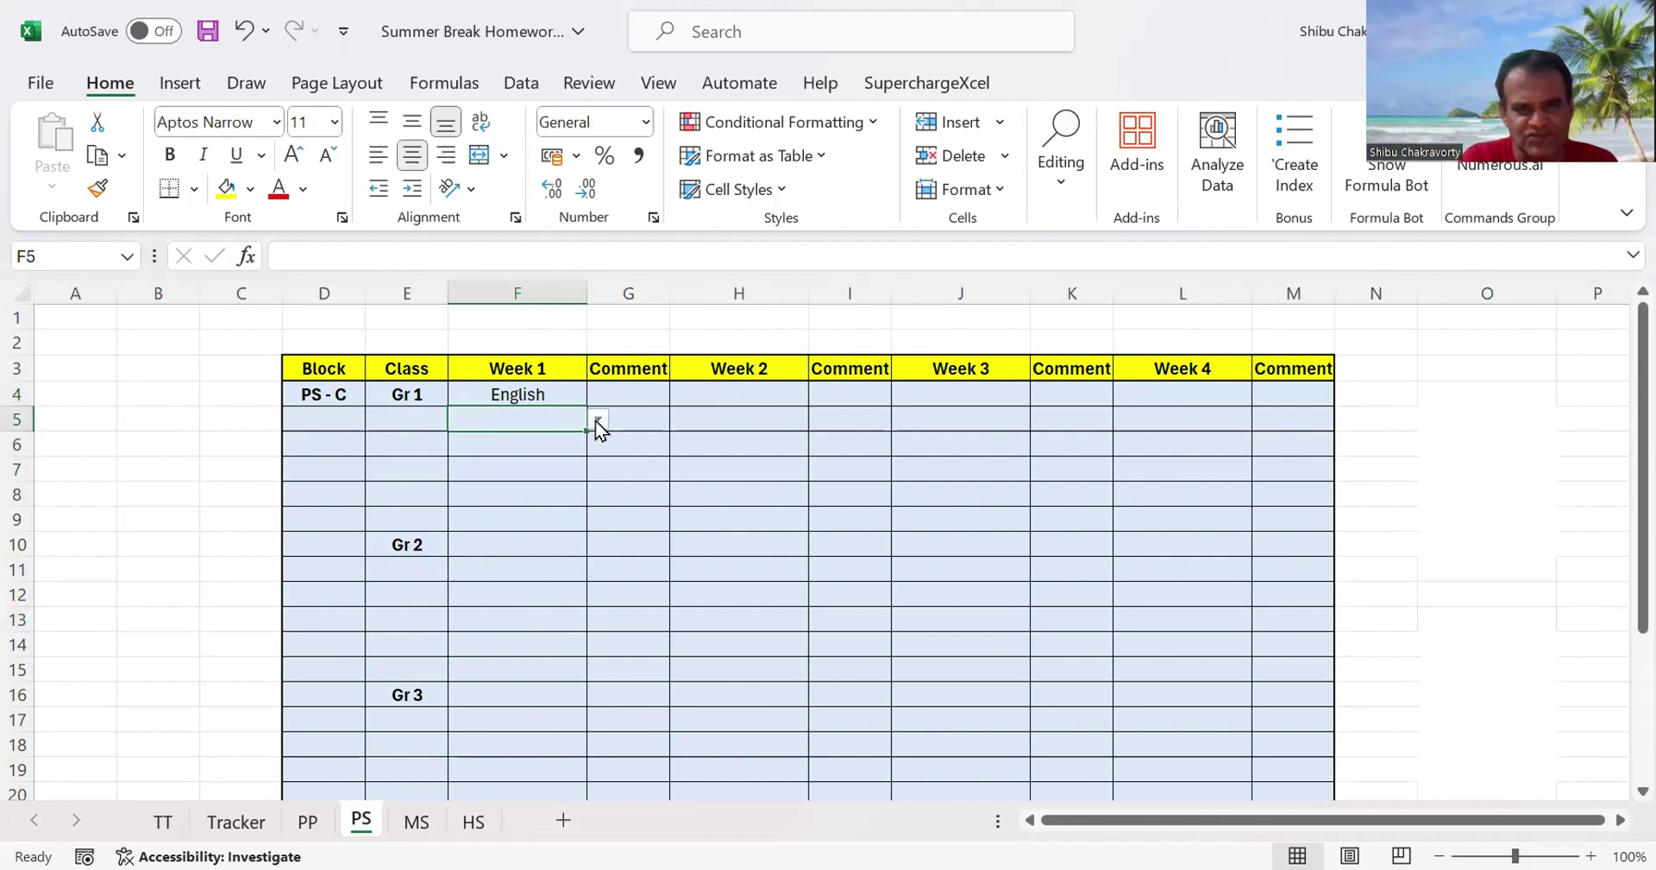
pyautogui.click(597, 420)
pyautogui.click(562, 463)
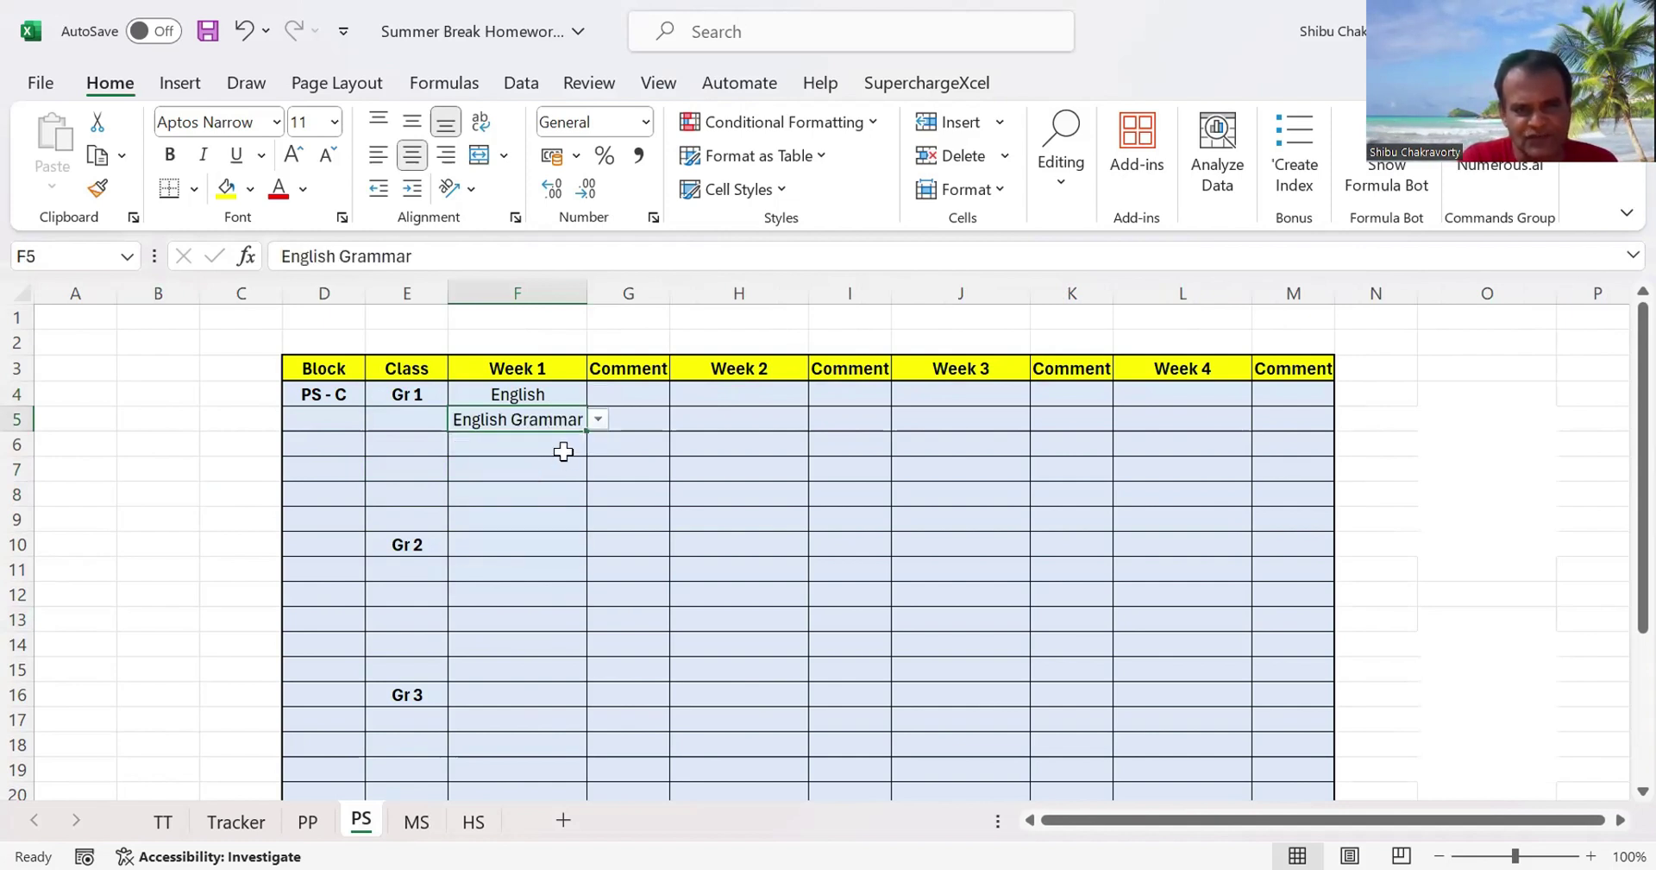
pyautogui.click(564, 451)
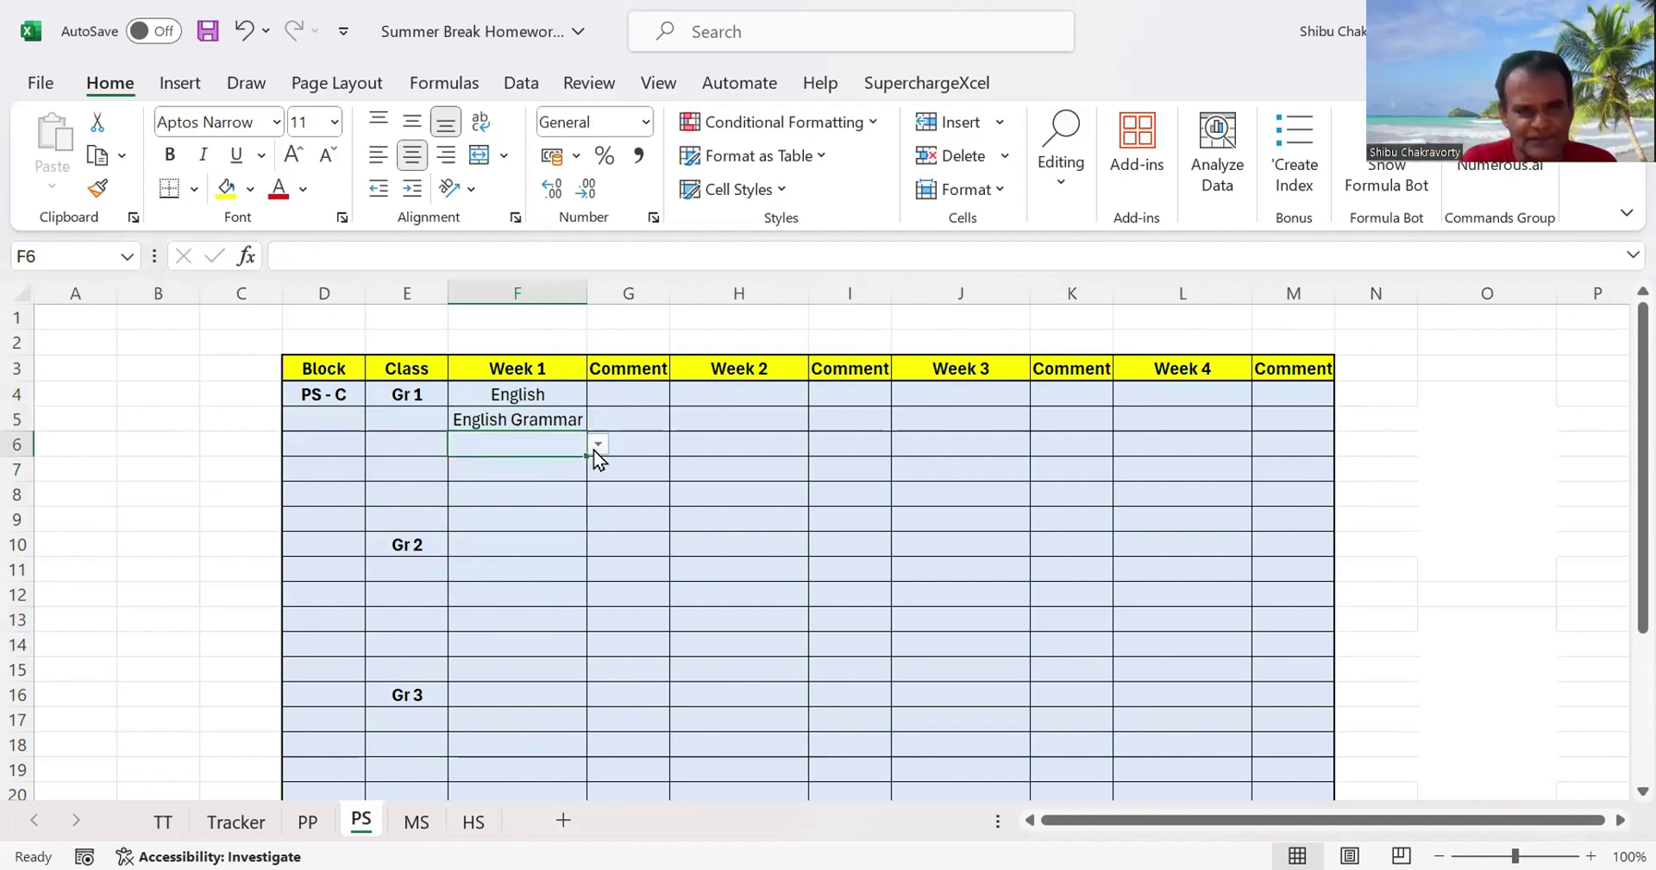
pyautogui.click(597, 444)
pyautogui.click(542, 513)
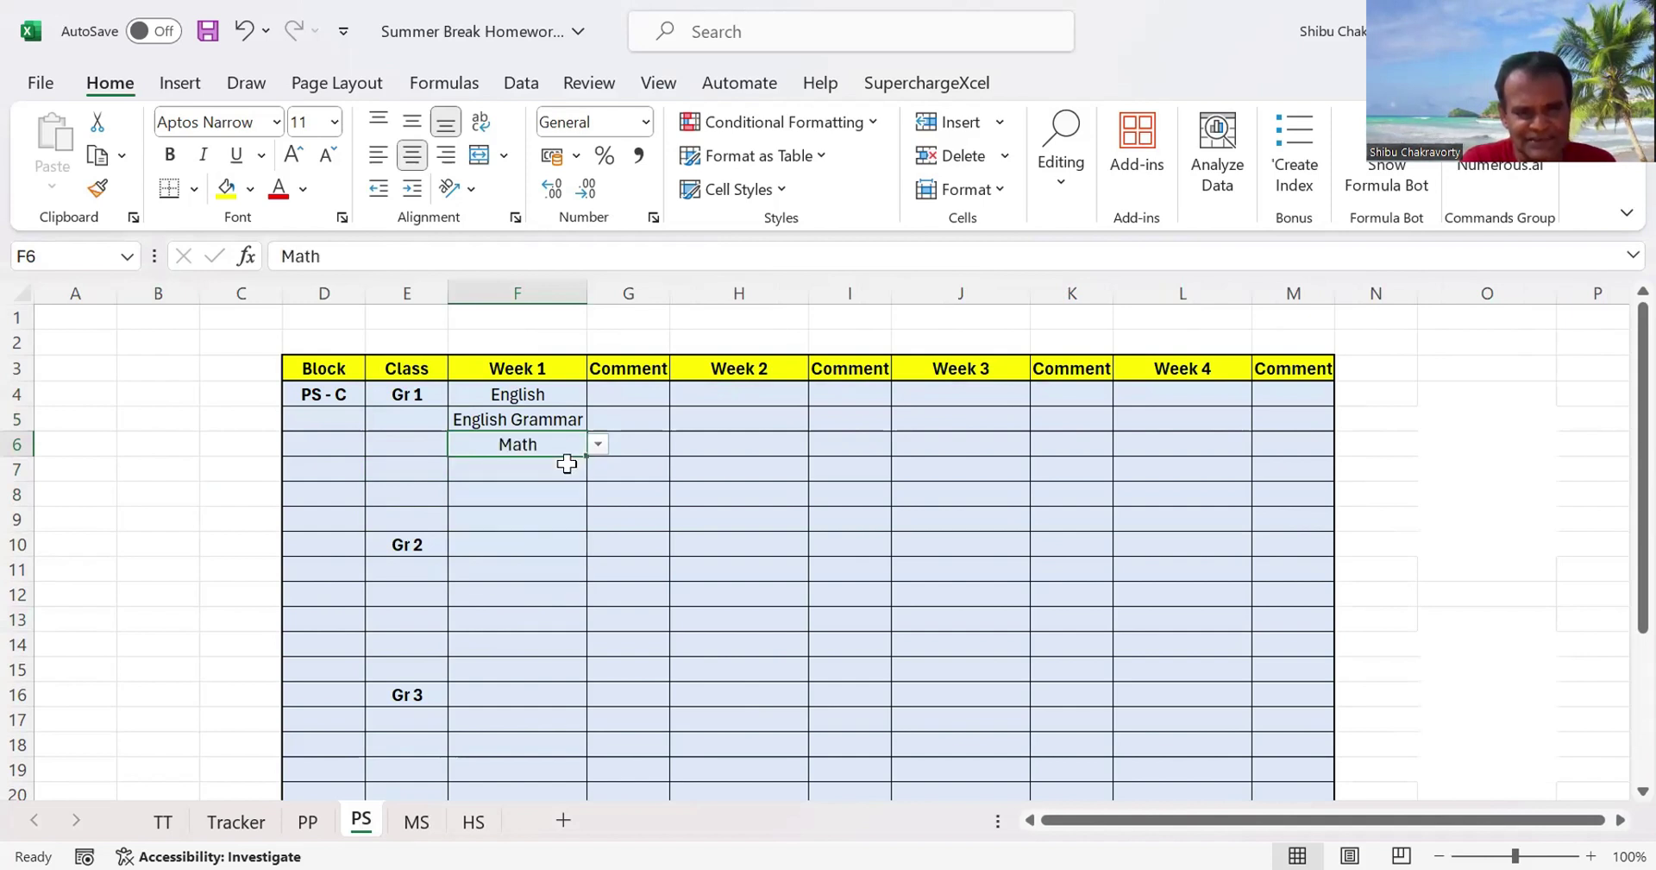
# - Choose EVS, Hindi and Telugu as Gr 1's remaining Week 1 subjects in F7:F9
pyautogui.click(566, 463)
pyautogui.click(597, 470)
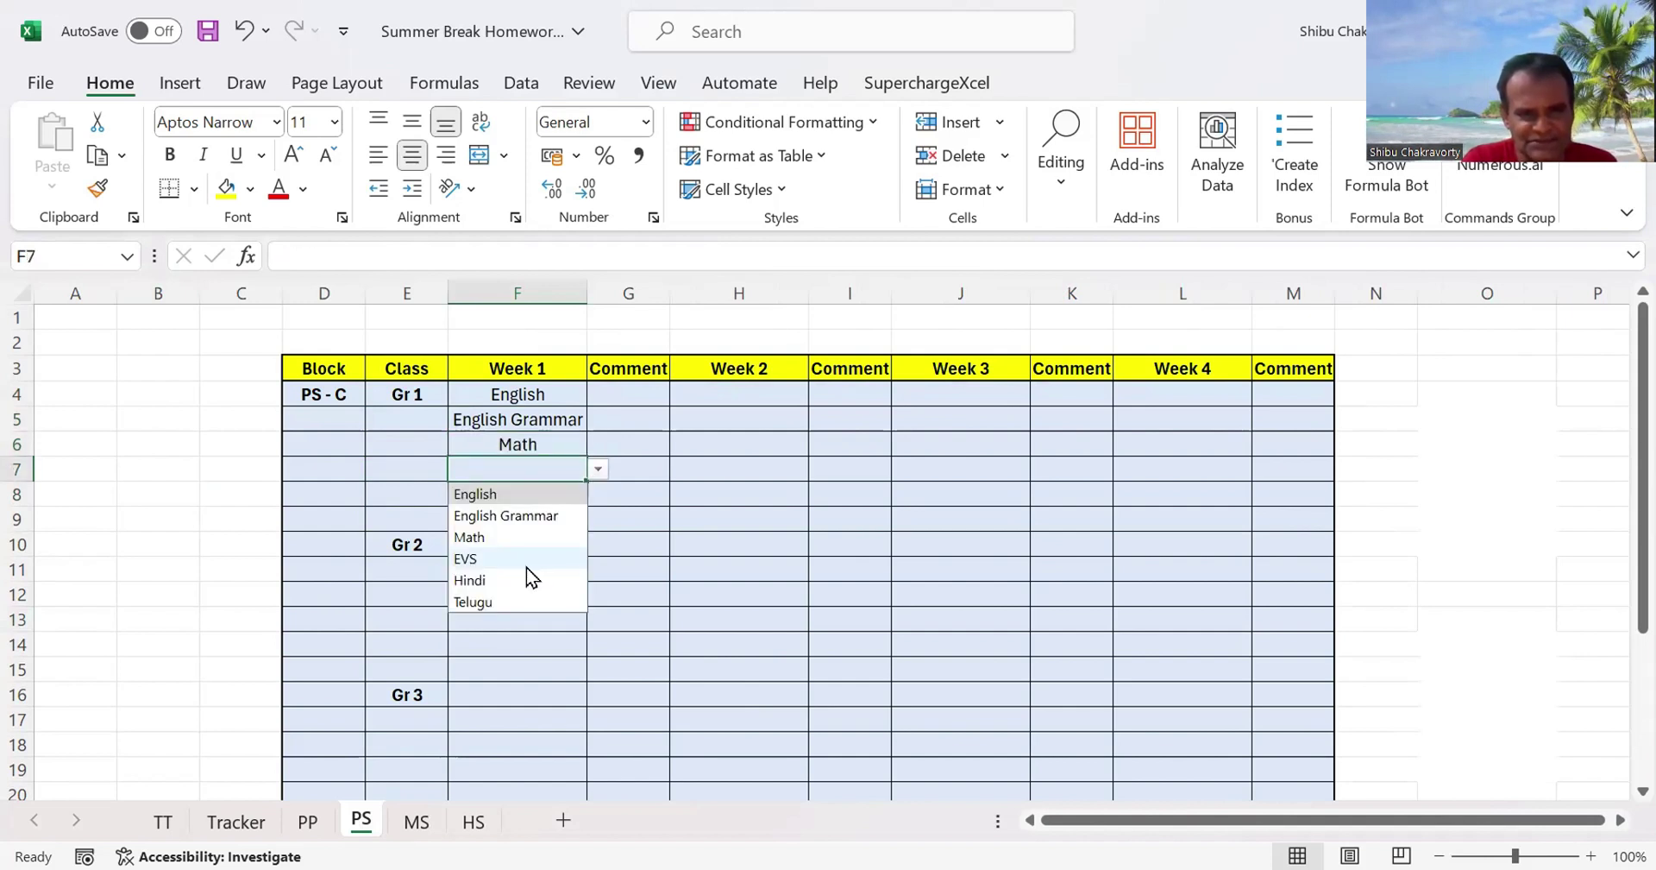
pyautogui.click(527, 560)
pyautogui.click(550, 496)
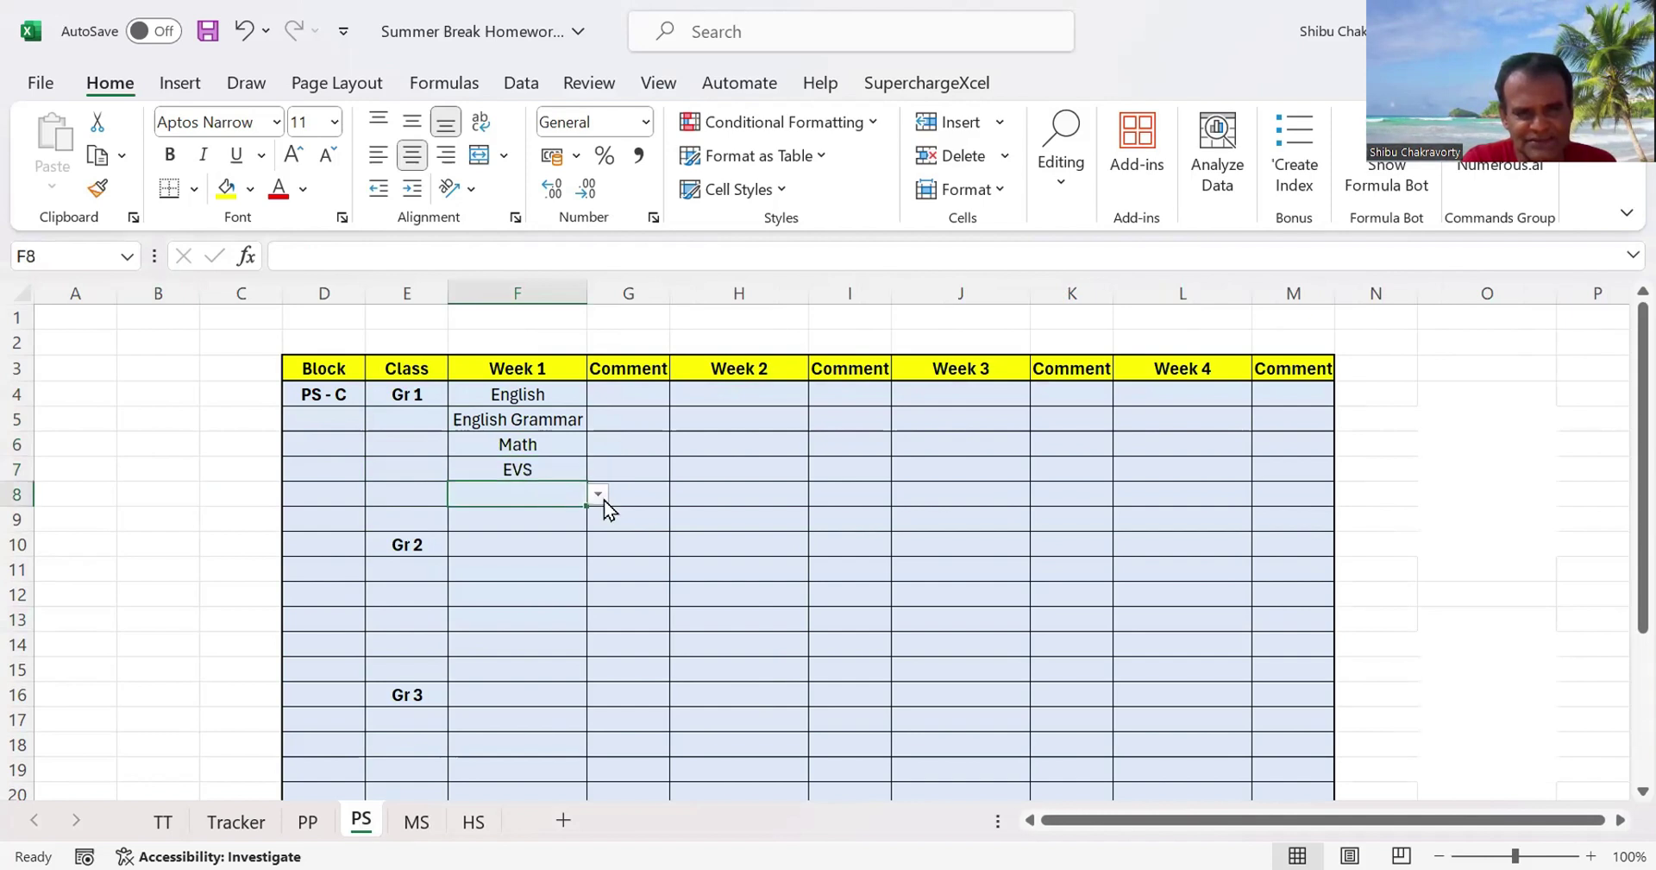
pyautogui.click(599, 496)
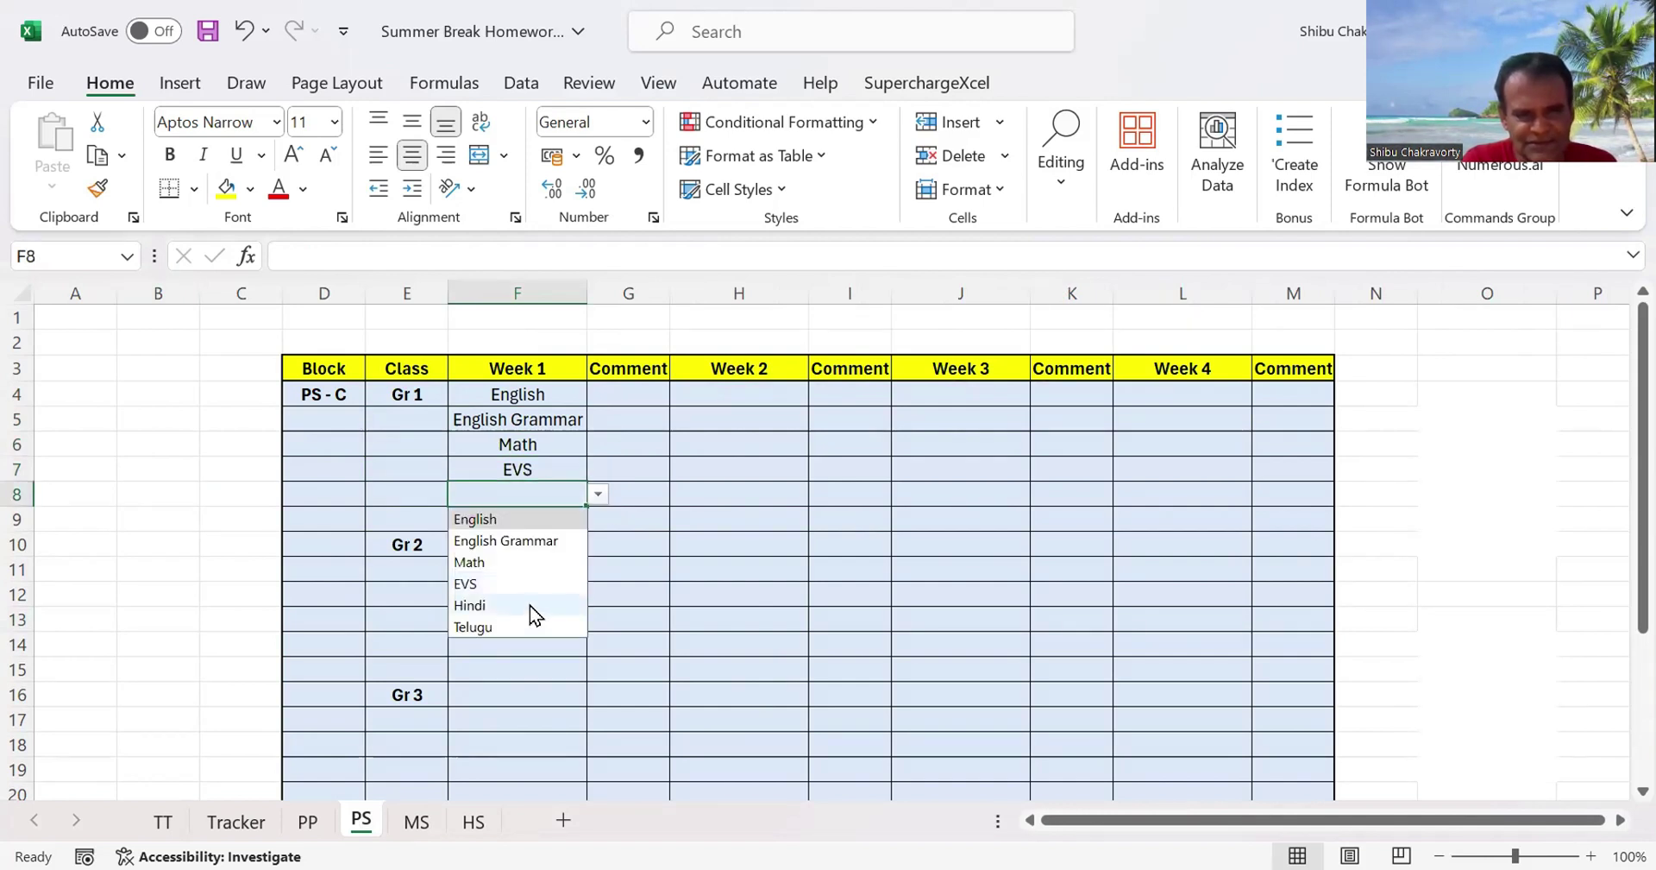
pyautogui.click(529, 604)
pyautogui.click(555, 528)
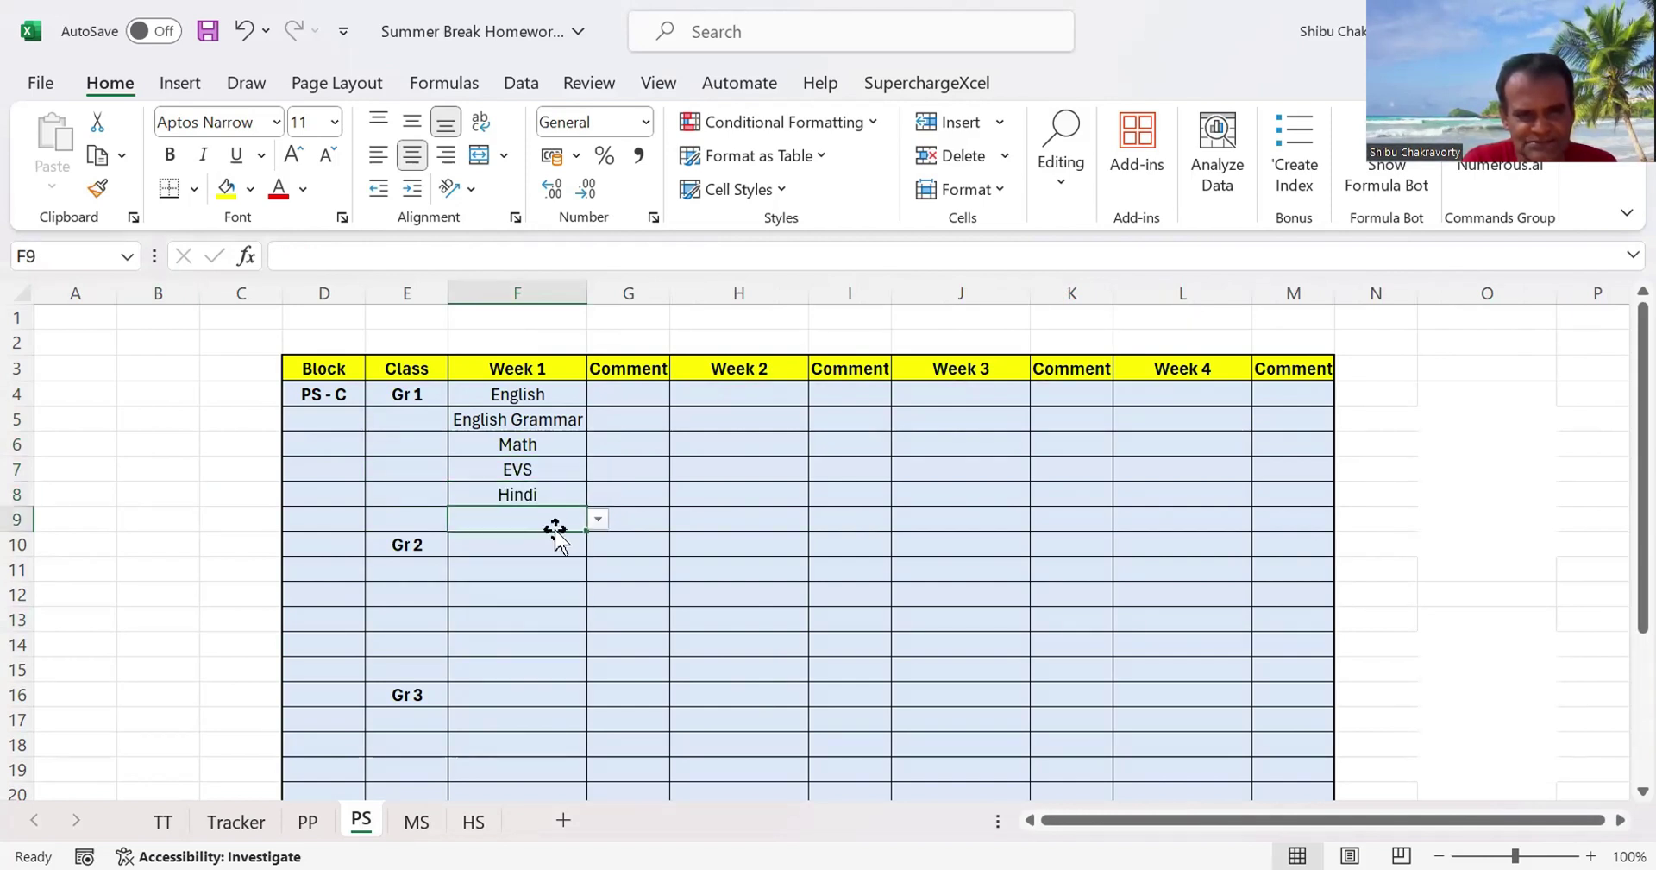
pyautogui.click(597, 520)
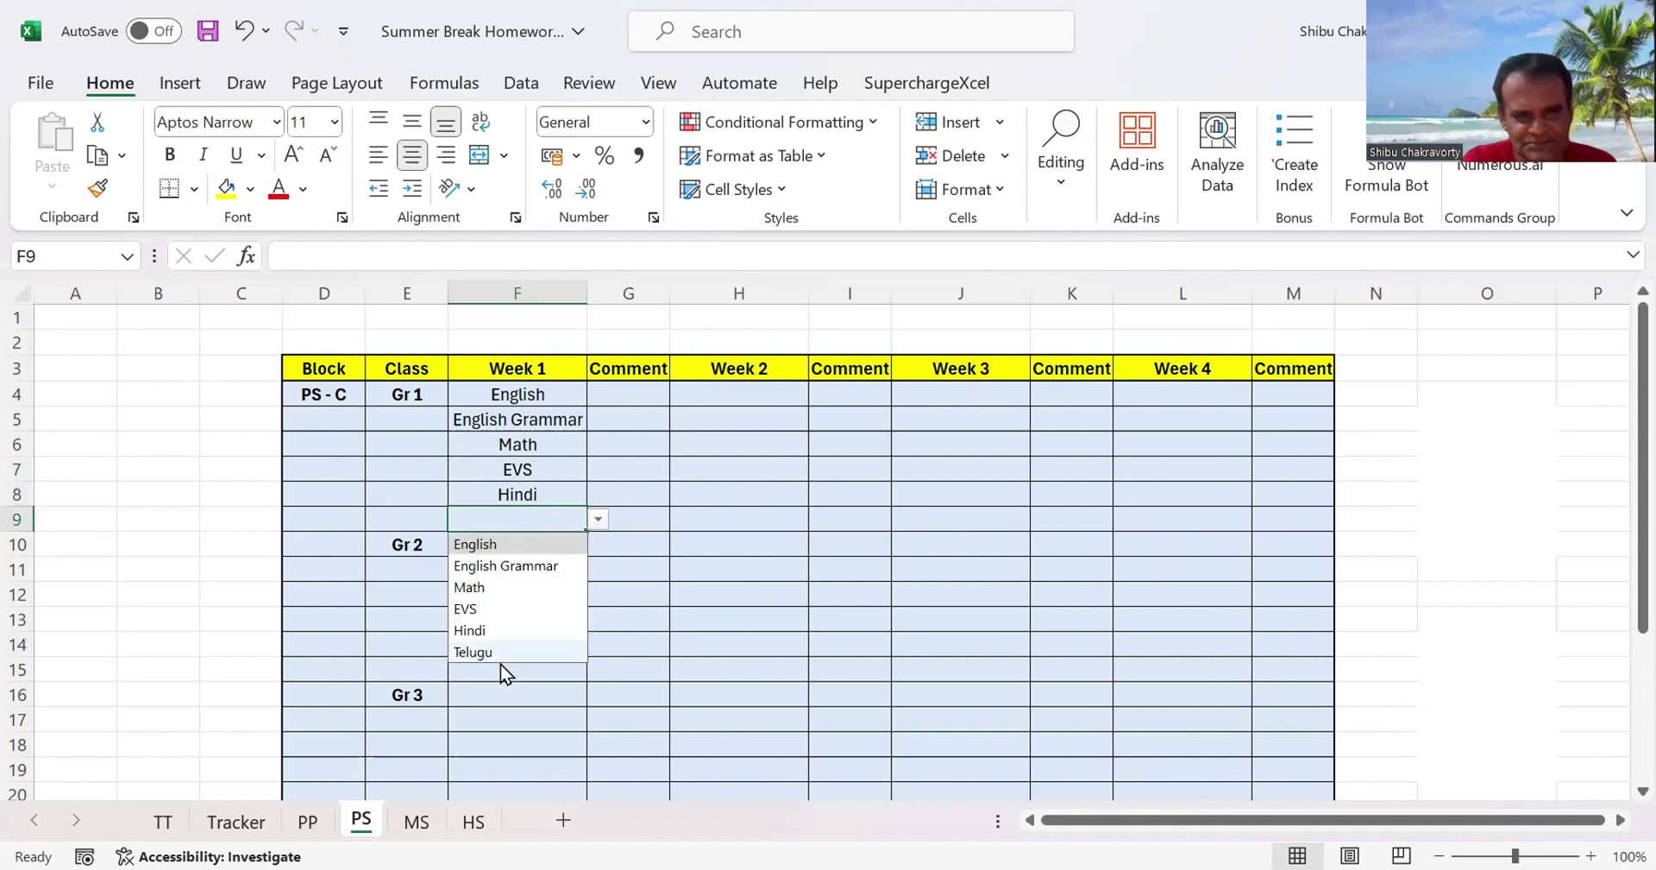
pyautogui.click(499, 656)
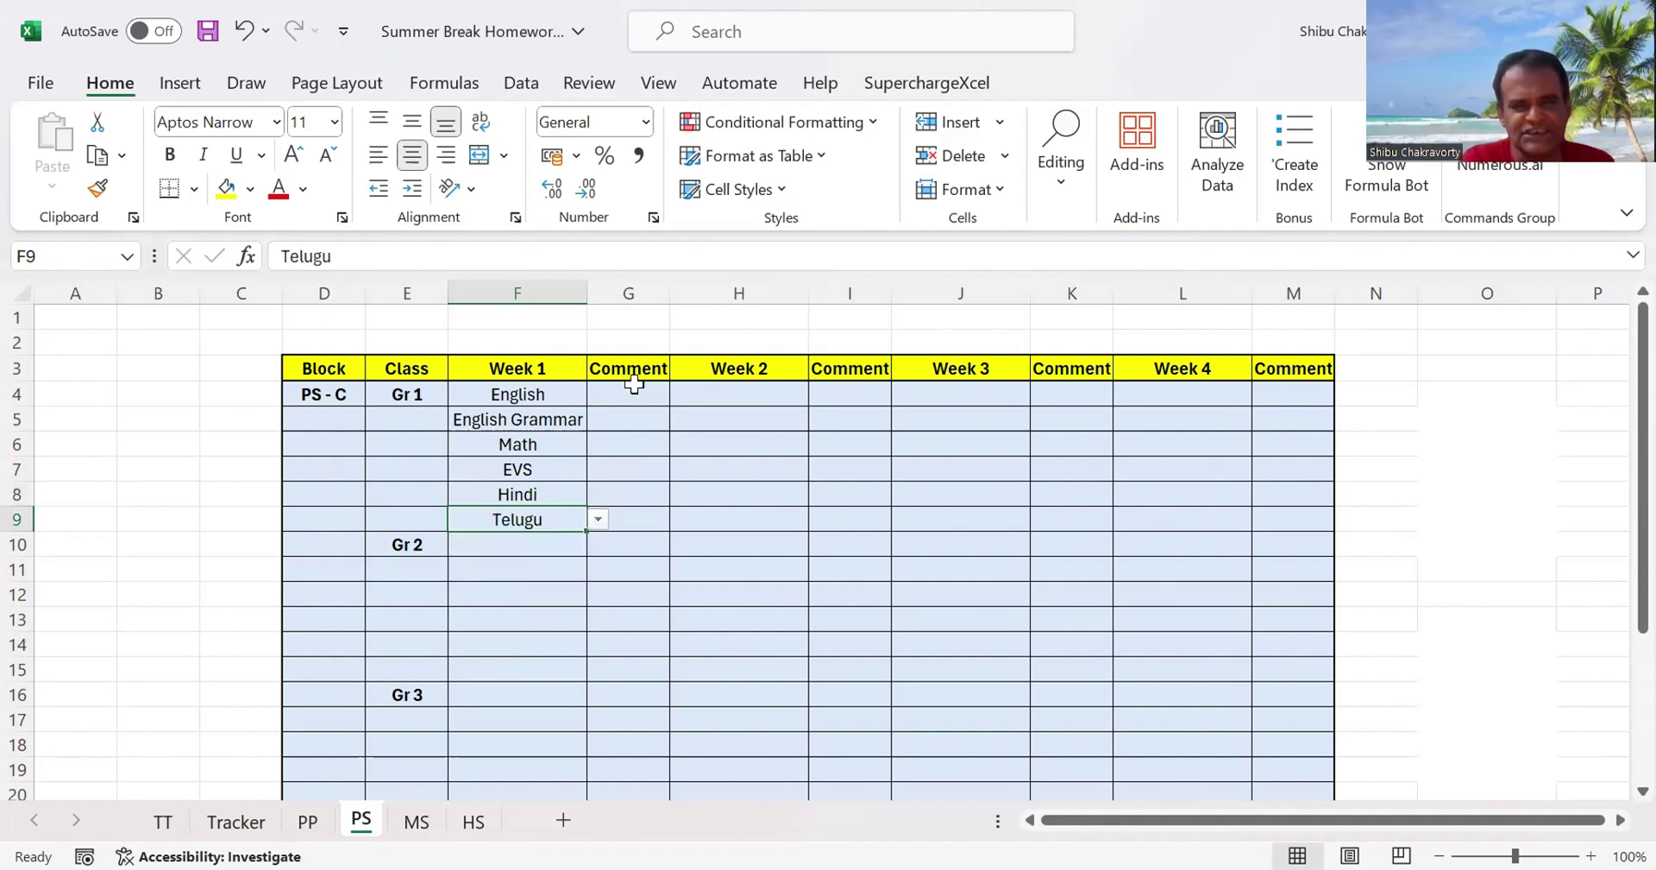
# - Look at Gr 1's Week 1 comment cell, check the Tracker and PP sheets, and return to the PS sheet
pyautogui.click(637, 390)
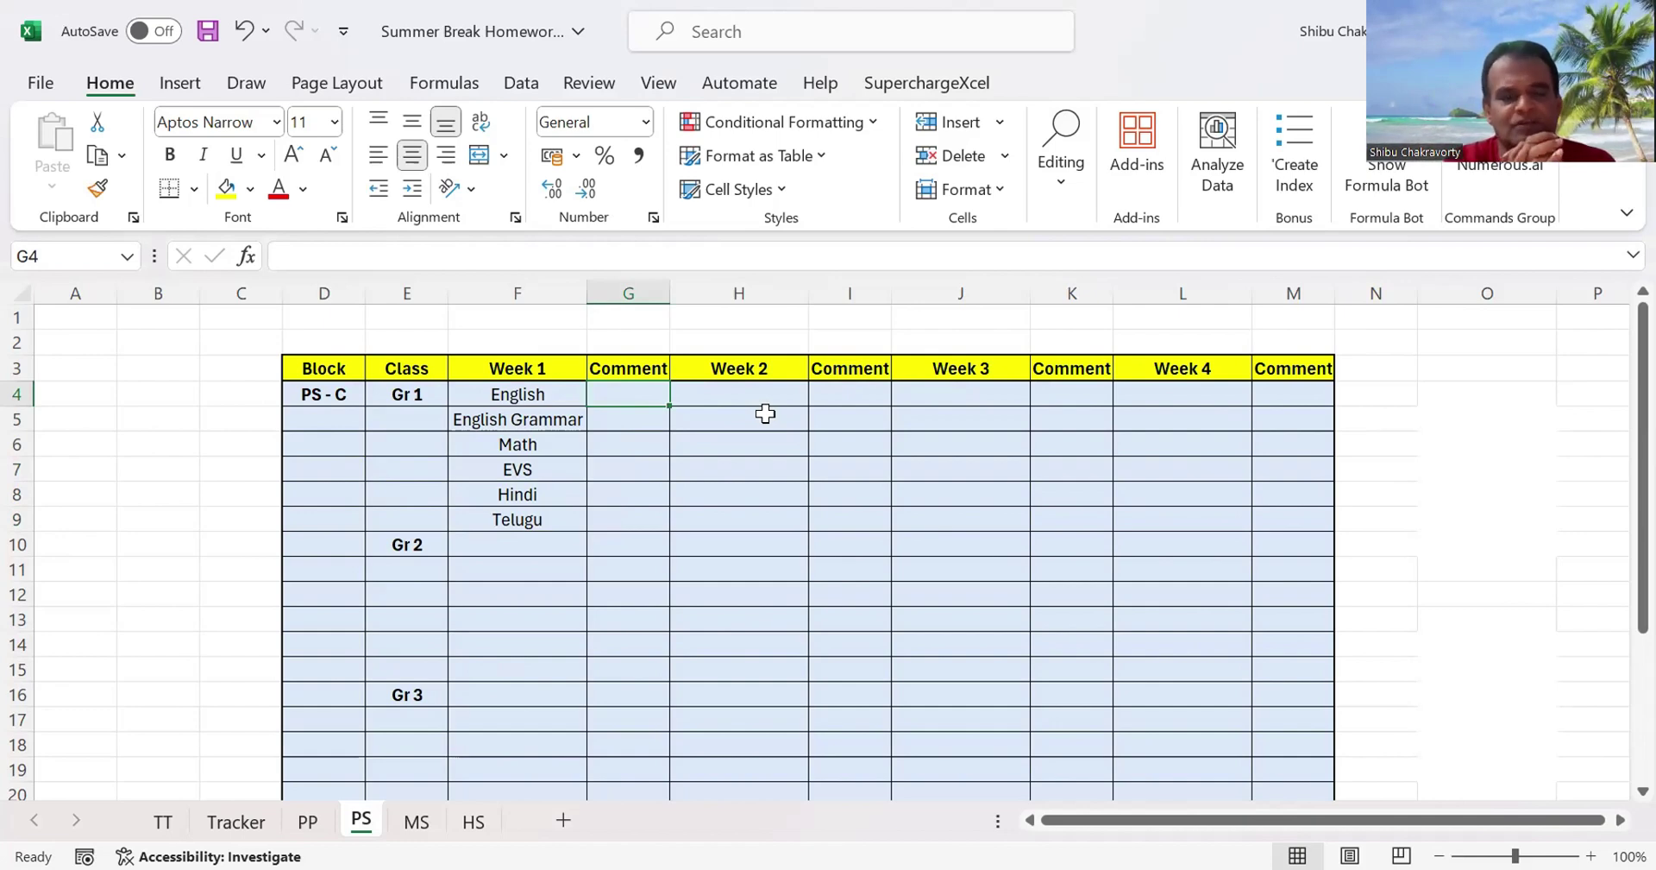
pyautogui.click(233, 821)
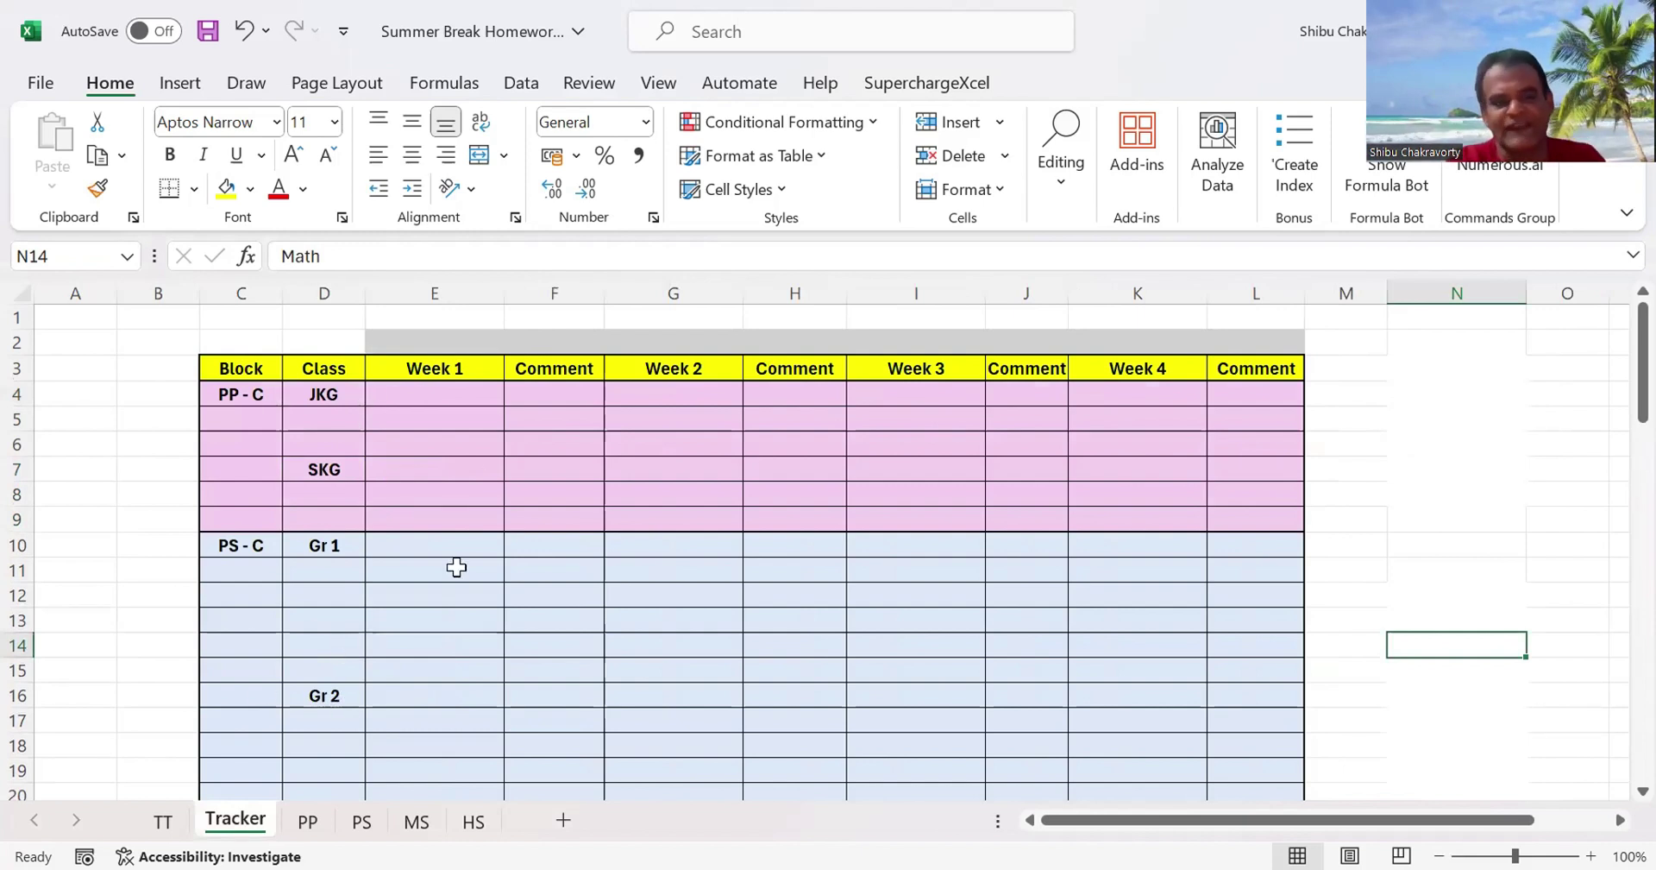
pyautogui.click(309, 824)
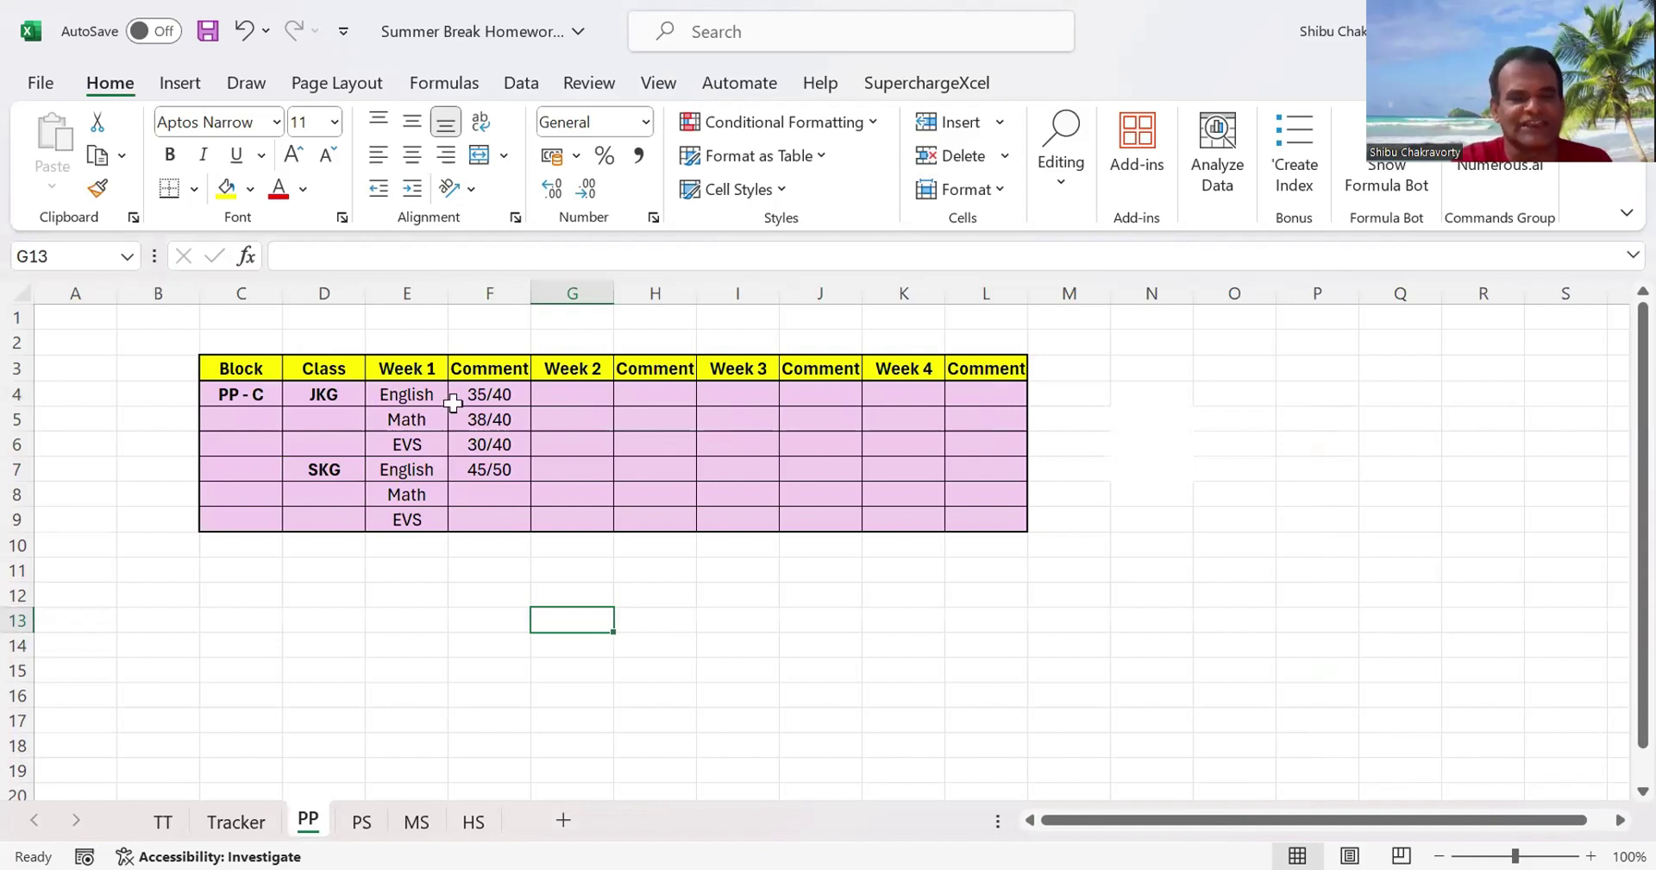
pyautogui.click(361, 829)
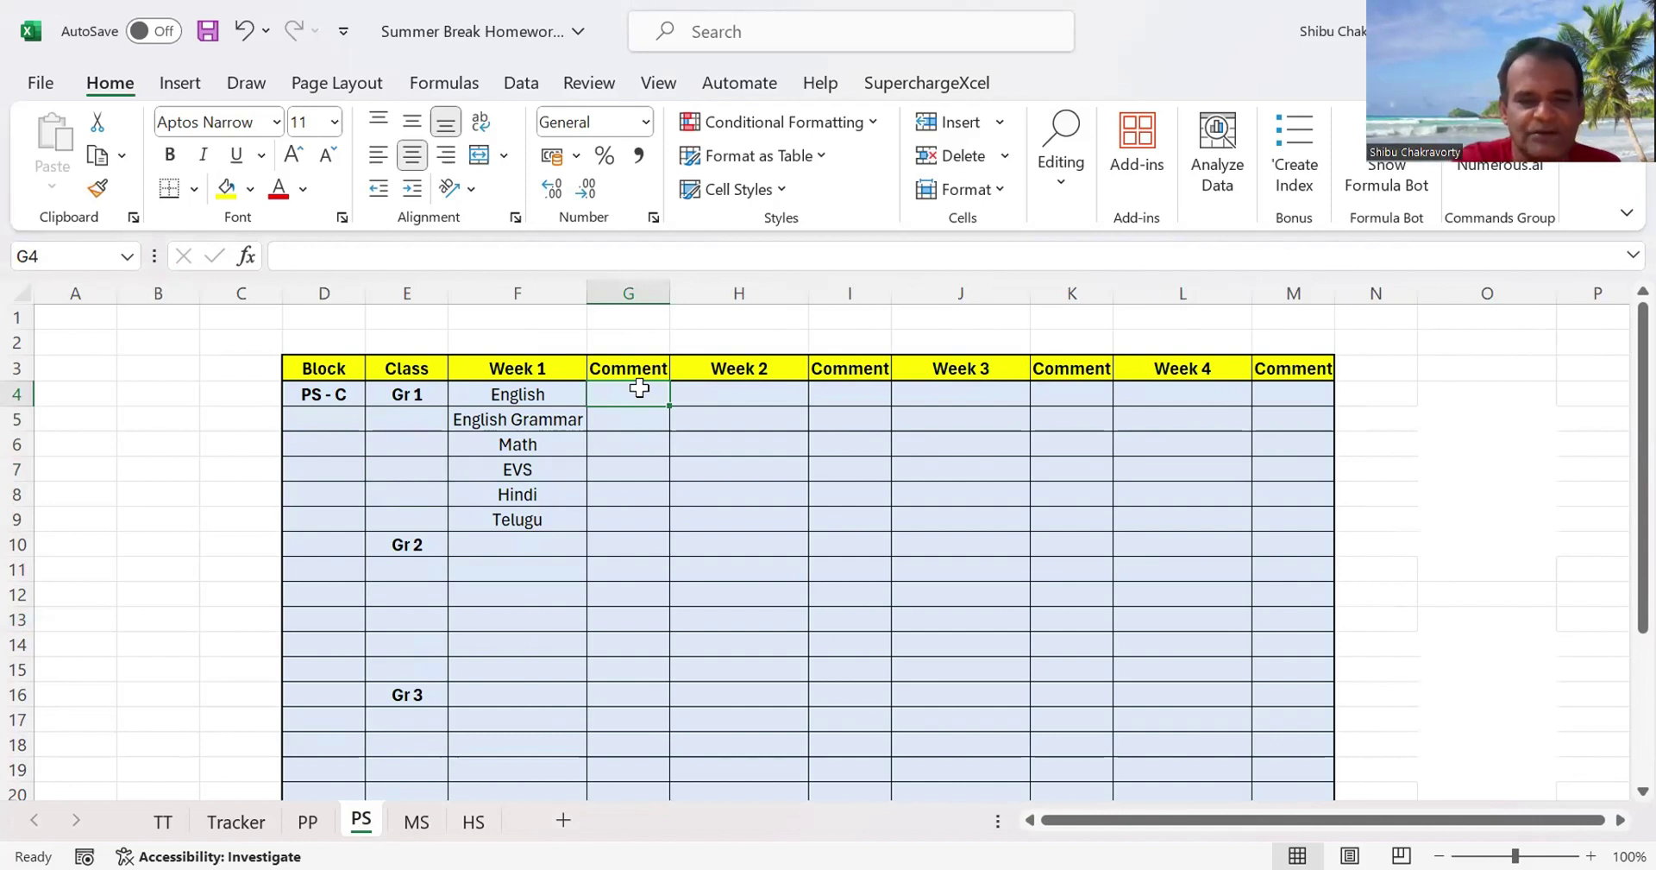
# - Enter 55/60 as the Week 1 comment for Gr 1's English in G4
pyautogui.write('55/')
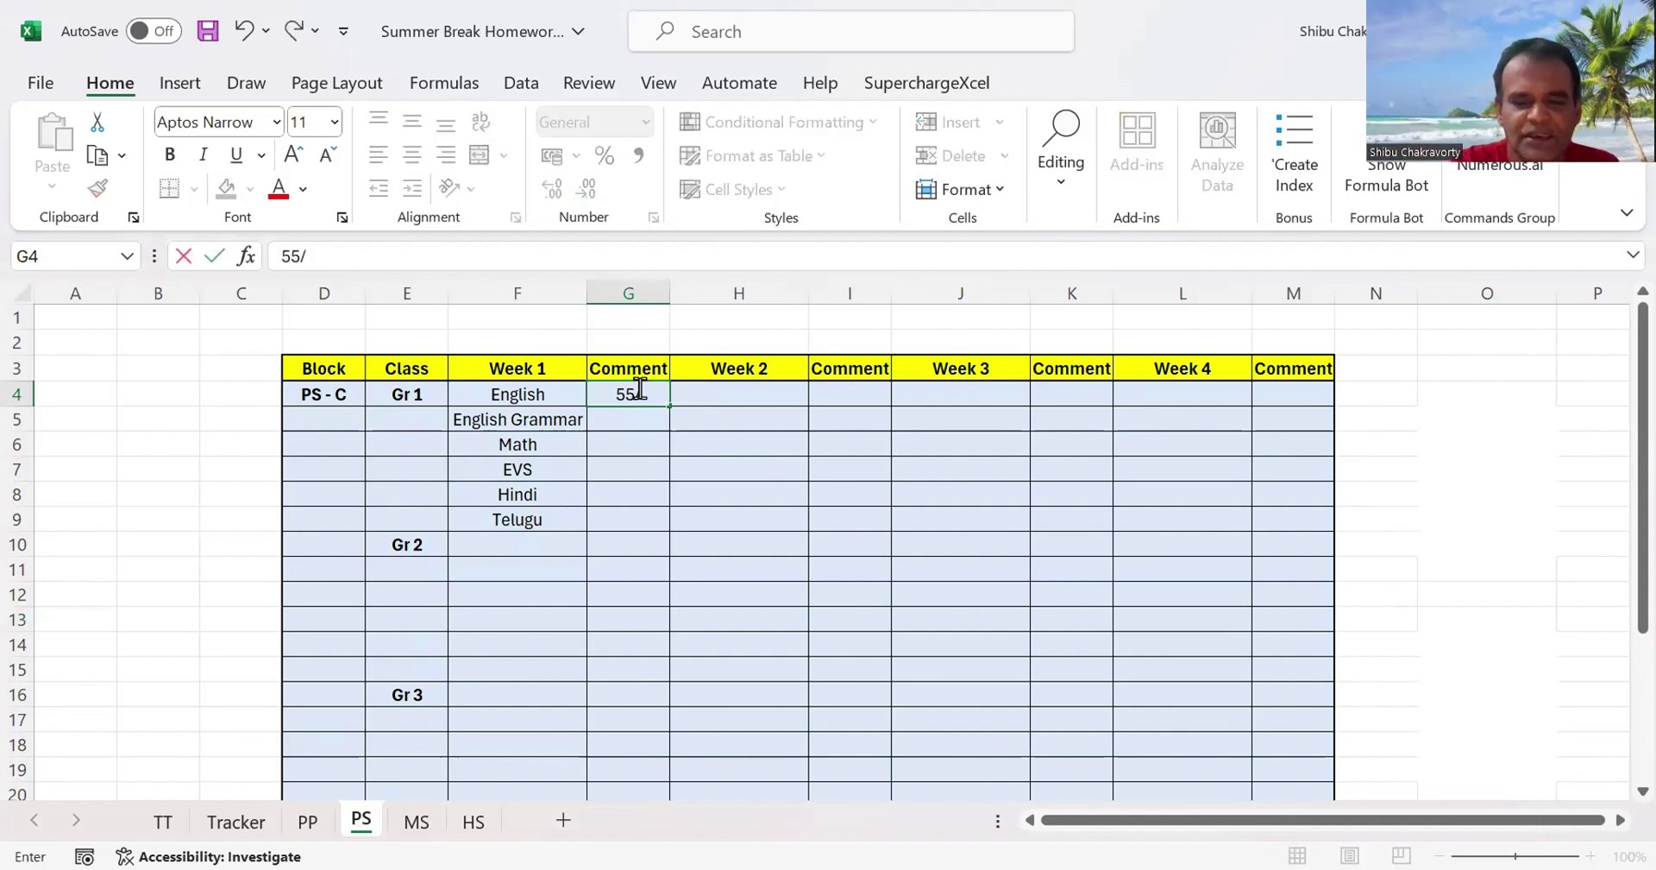
pyautogui.write('60')
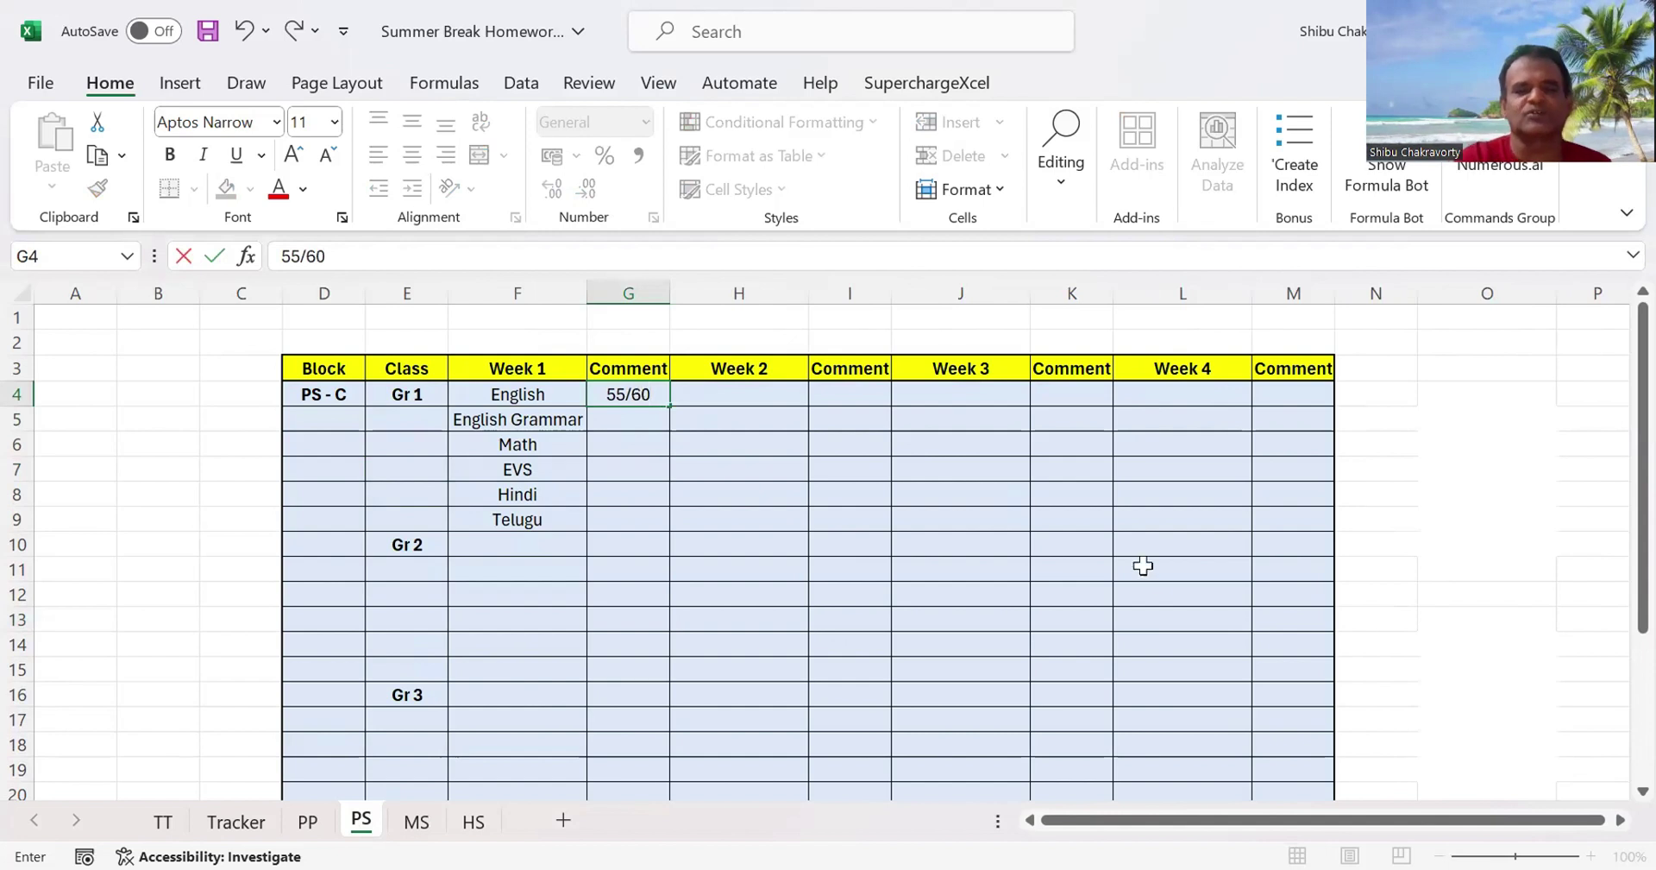
pyautogui.click(1442, 565)
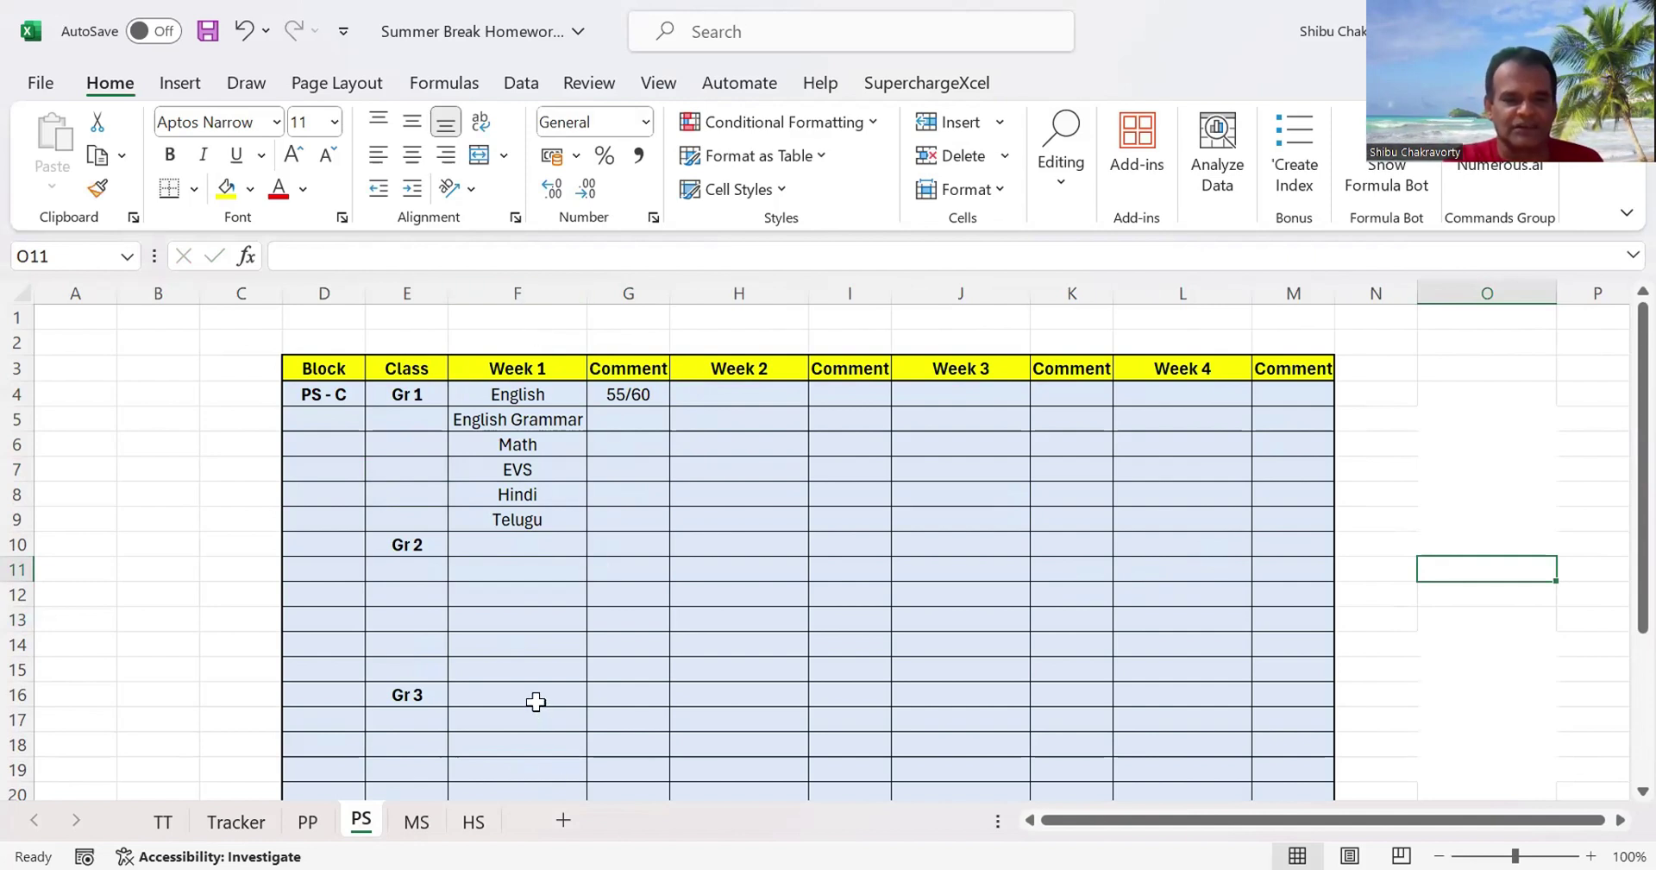
# - Look at the subject choices available for Gr 3's Week 1 cell F16, leaving it empty
pyautogui.click(535, 701)
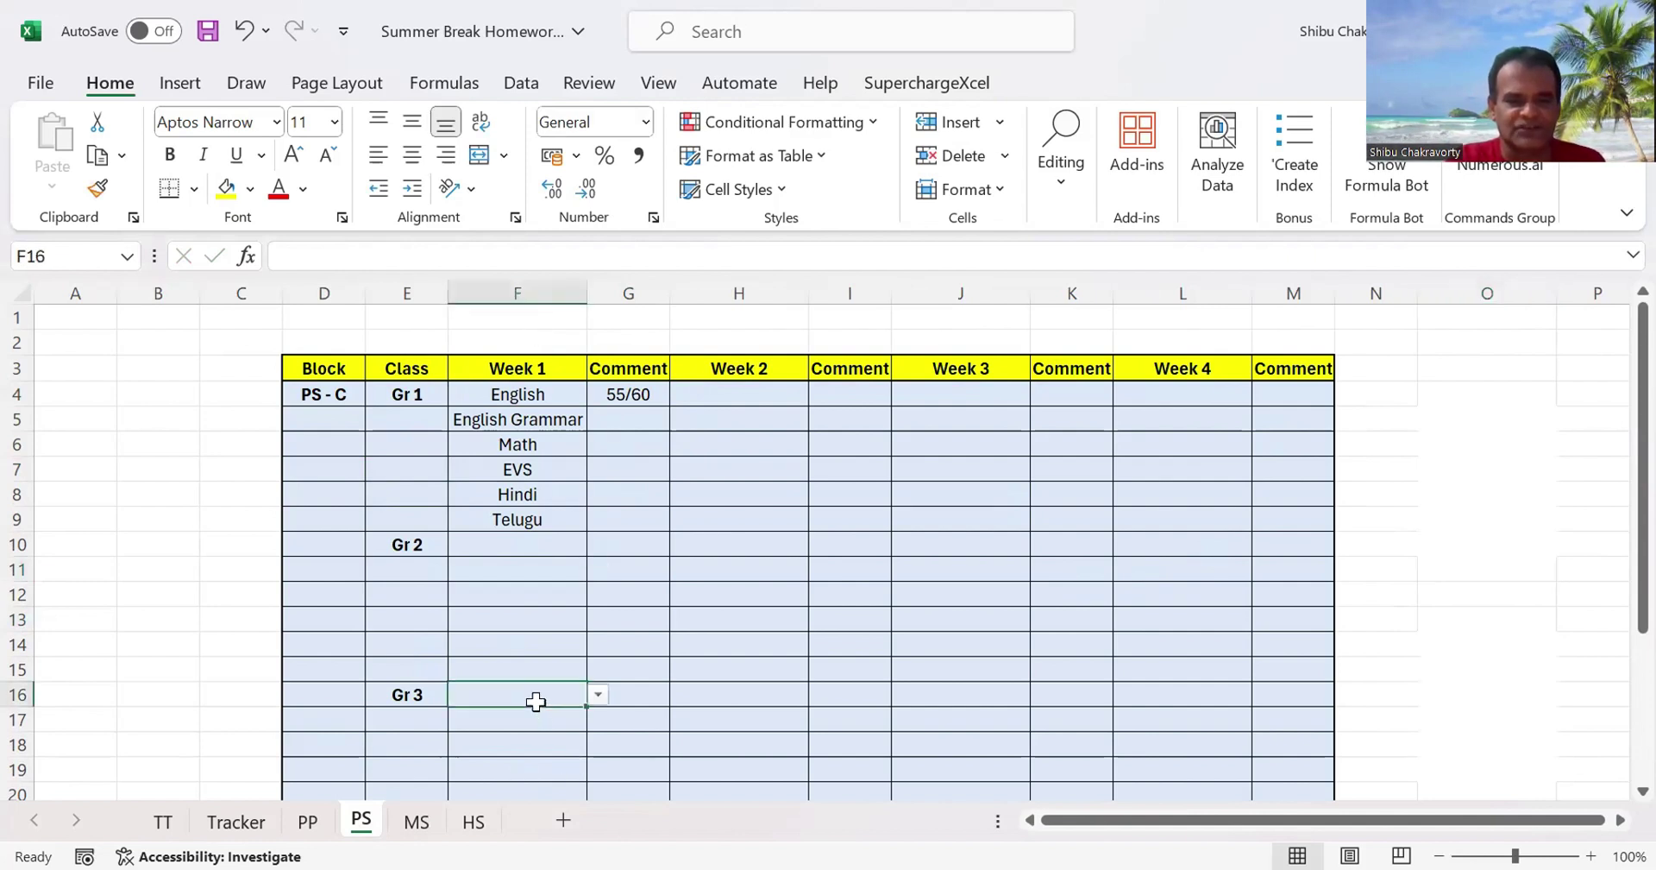
pyautogui.click(599, 694)
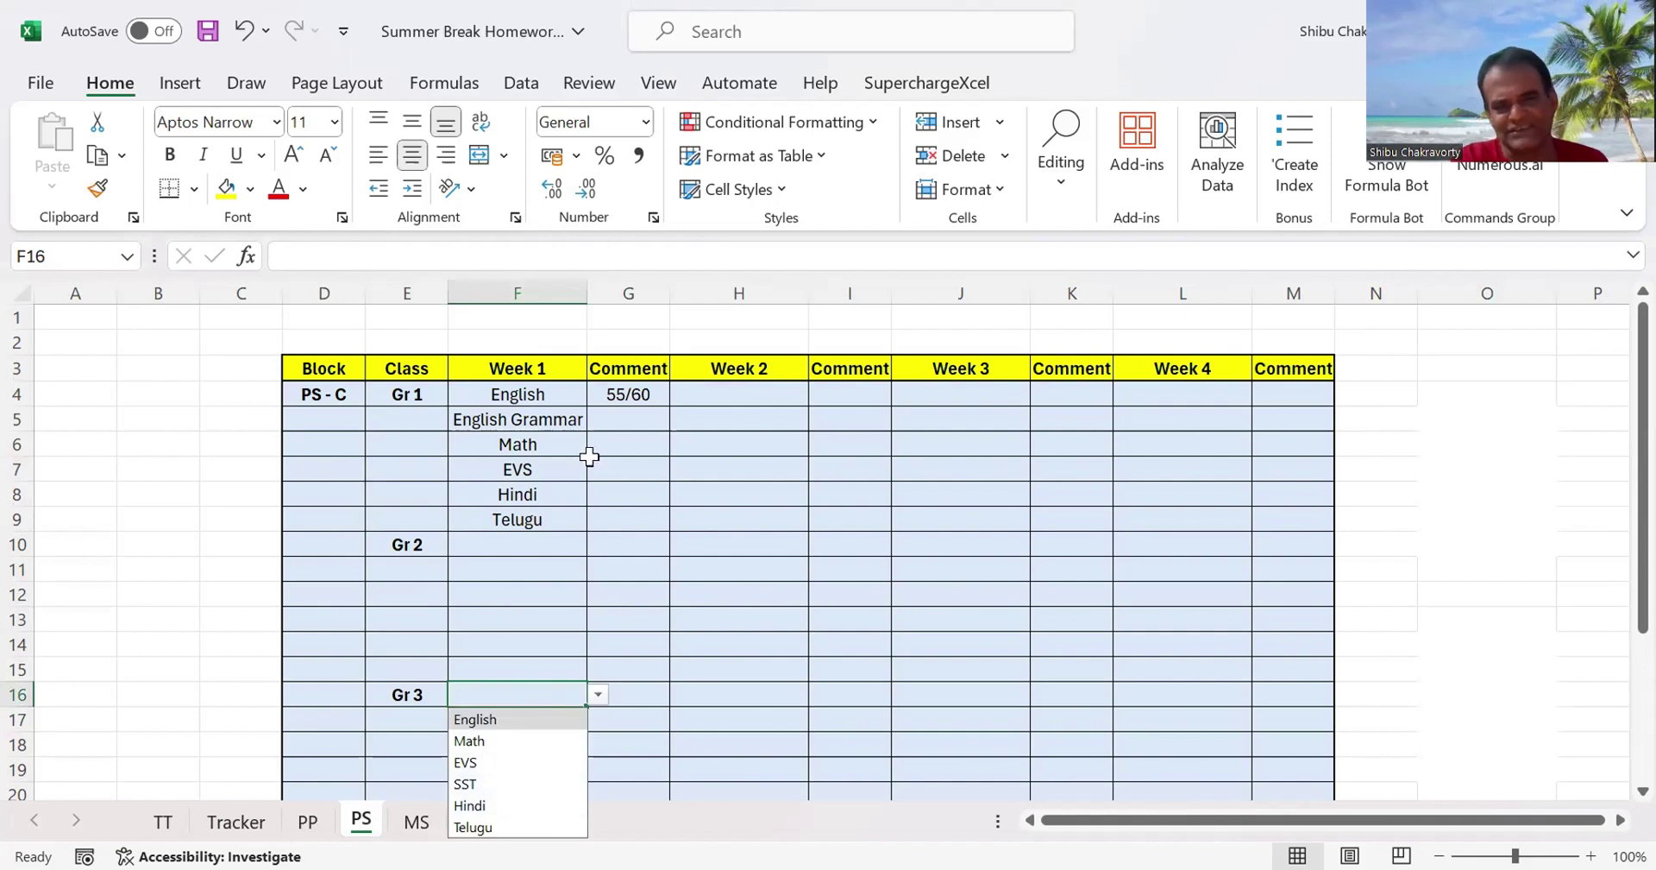
pyautogui.click(1617, 545)
pyautogui.moveTo(1643, 587); pyautogui.dragTo(1617, 507)
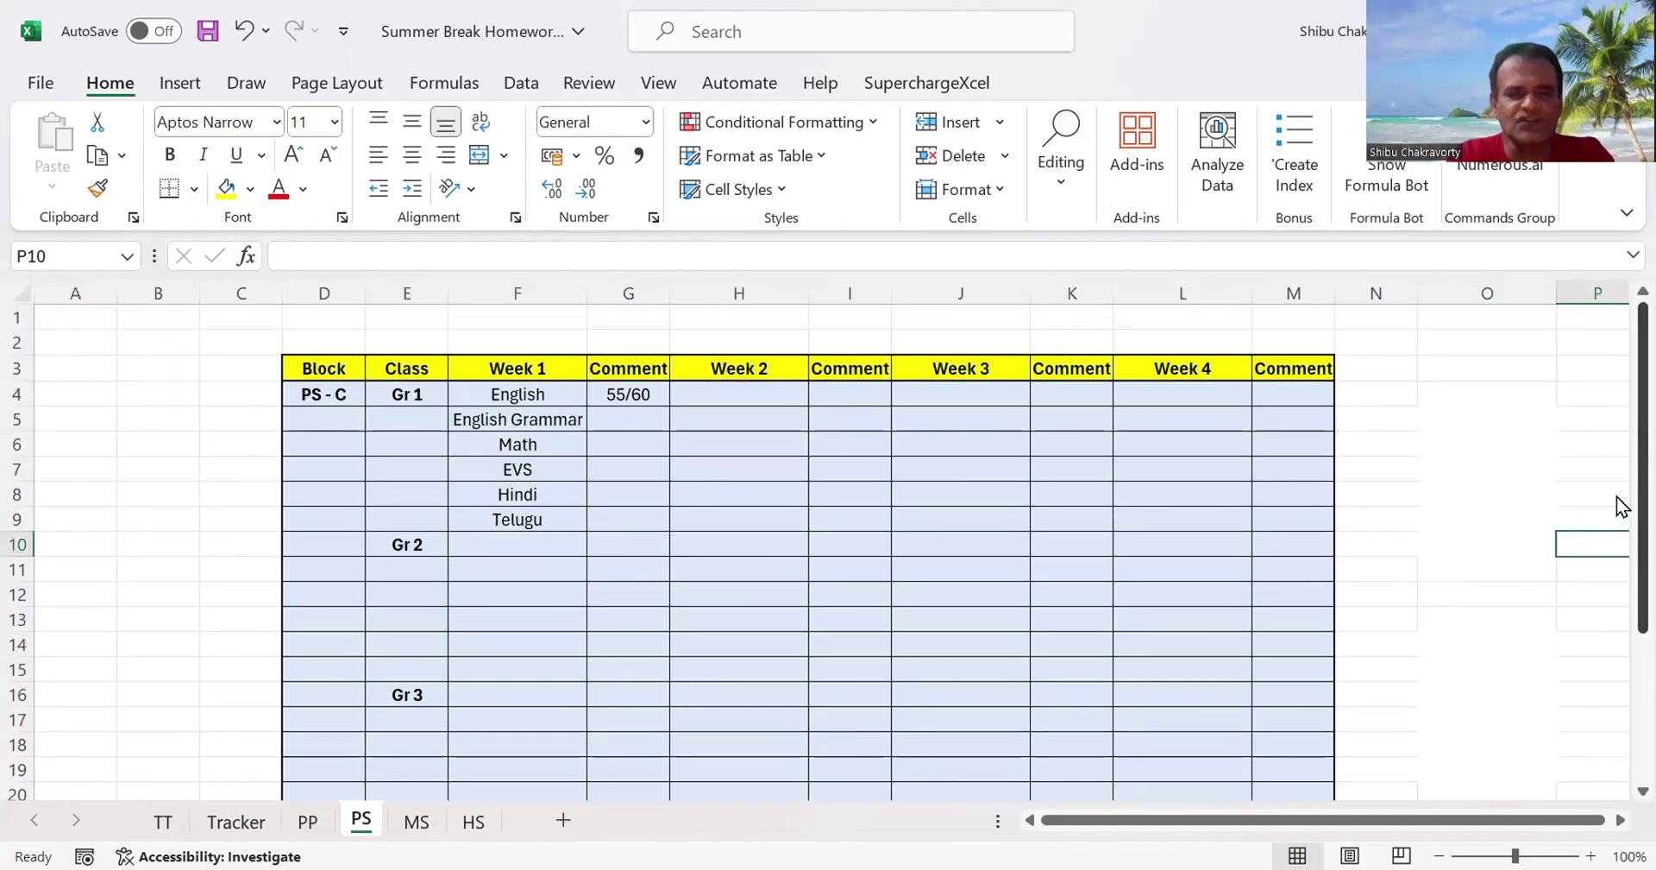
# - Review the Week 1 and Week 2 subject and comment columns on the PS sheet
pyautogui.click(513, 299)
pyautogui.click(625, 290)
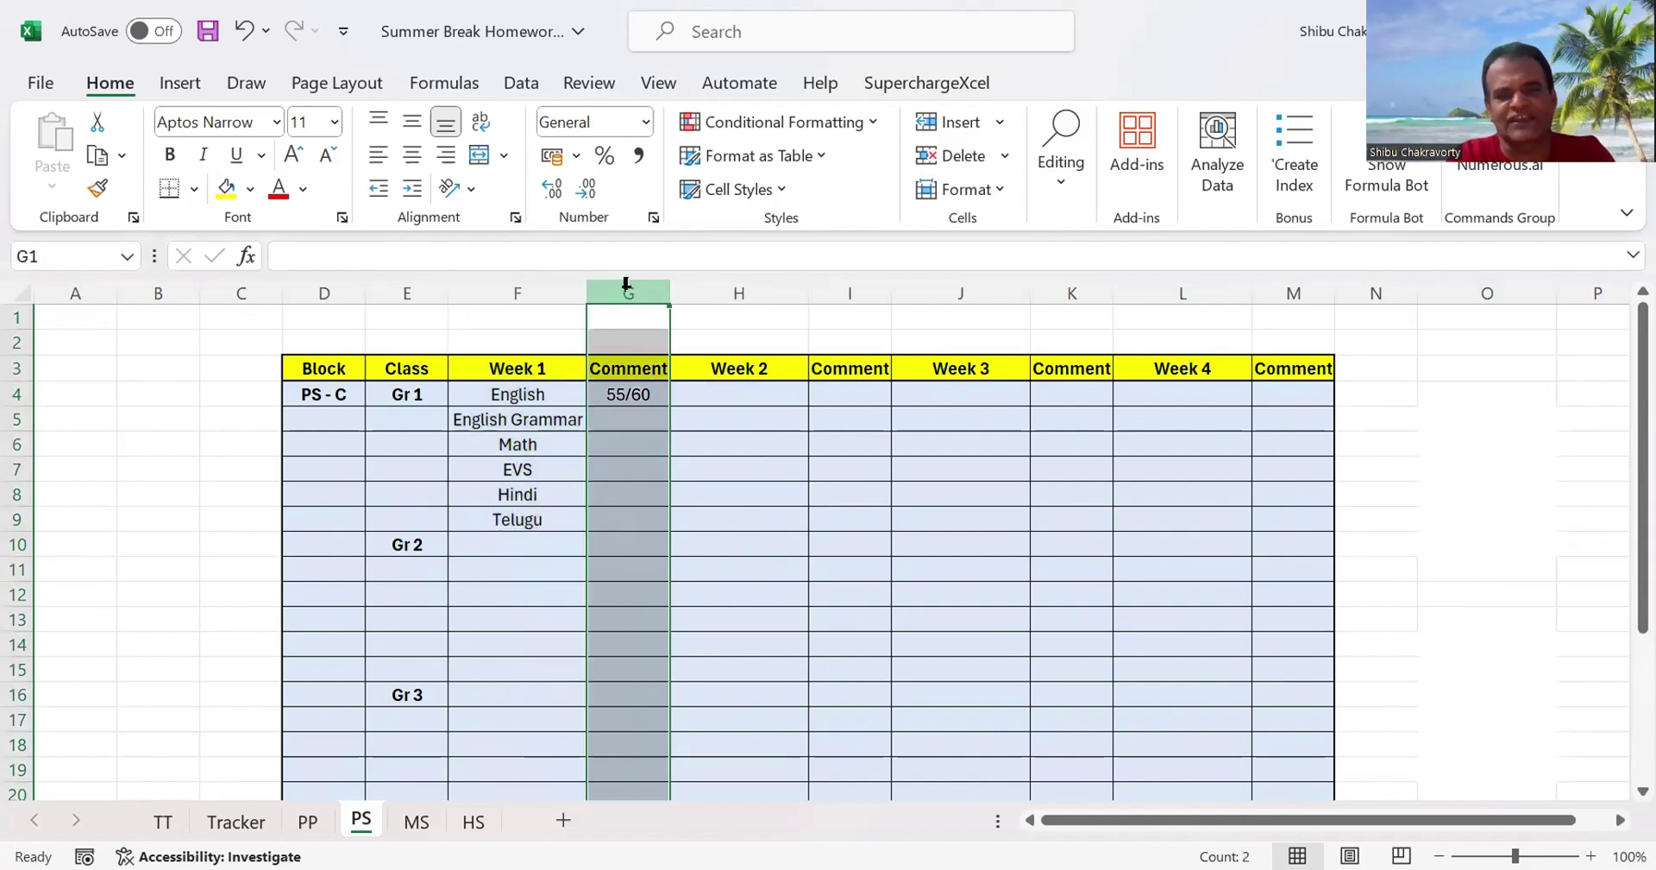
pyautogui.click(747, 294)
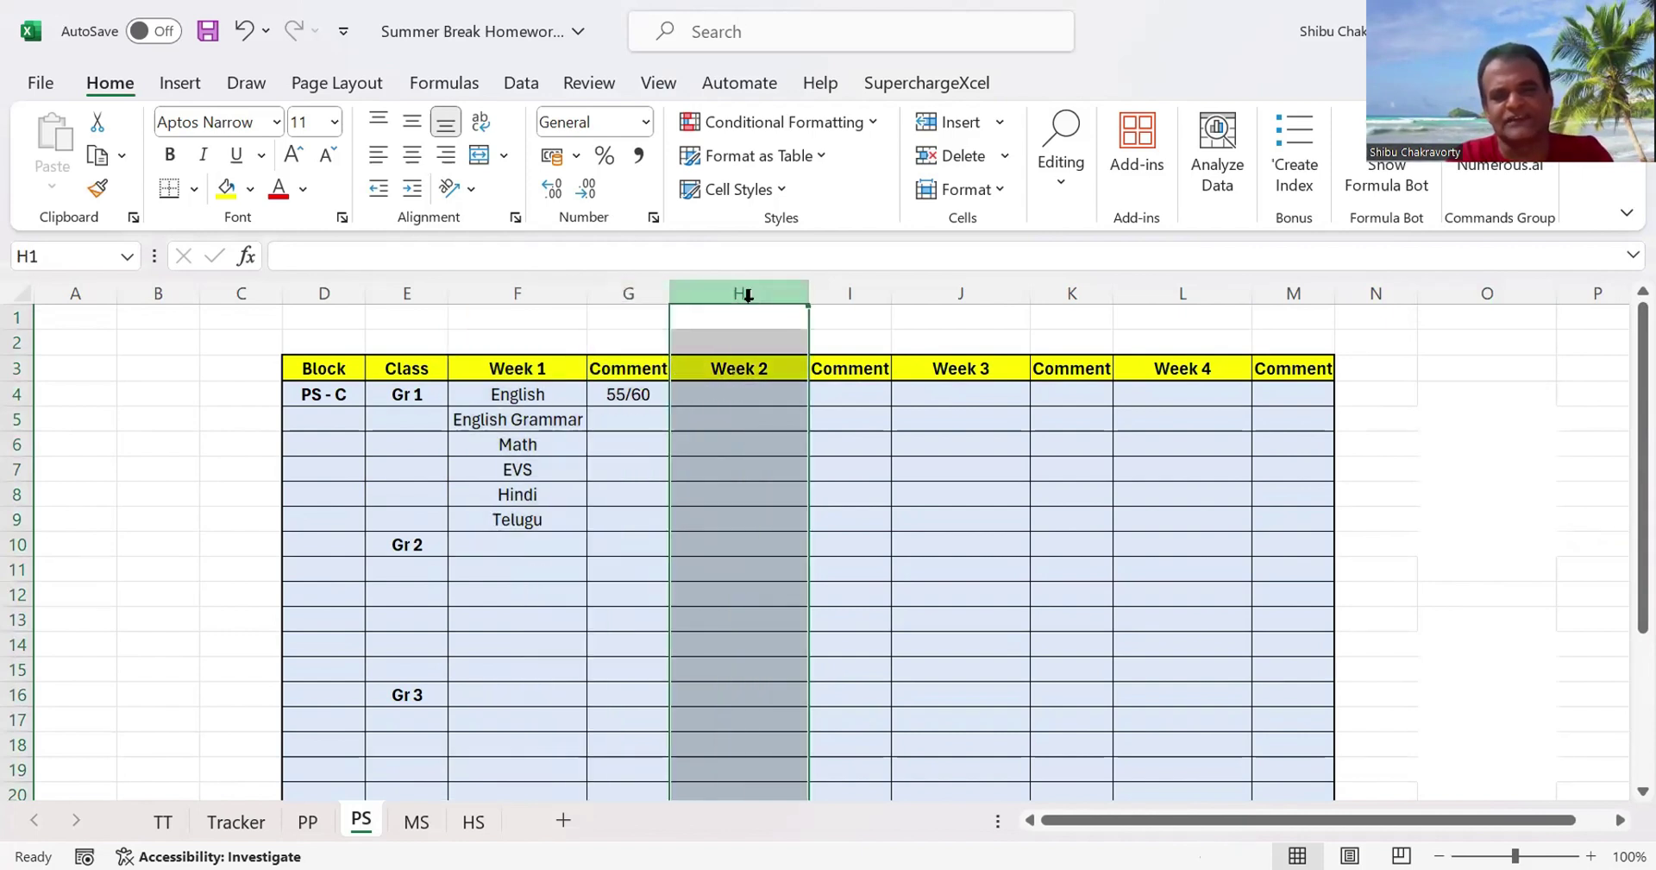
pyautogui.click(848, 294)
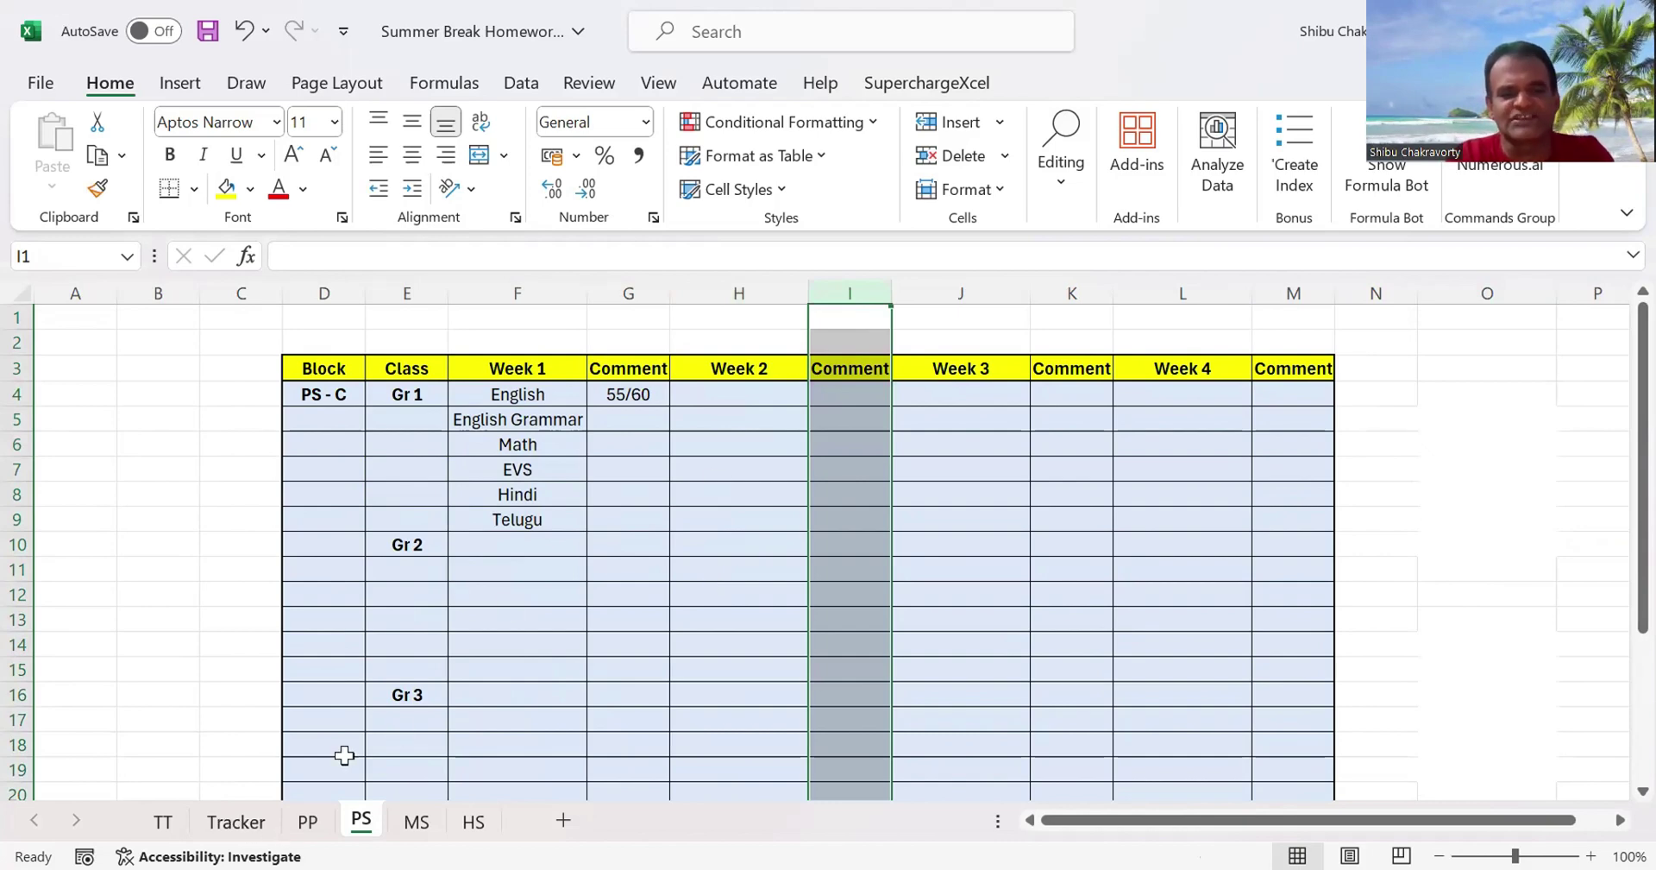
# - Compare the Tracker, PP and PS sheets, ending on the Tracker sheet
pyautogui.click(239, 824)
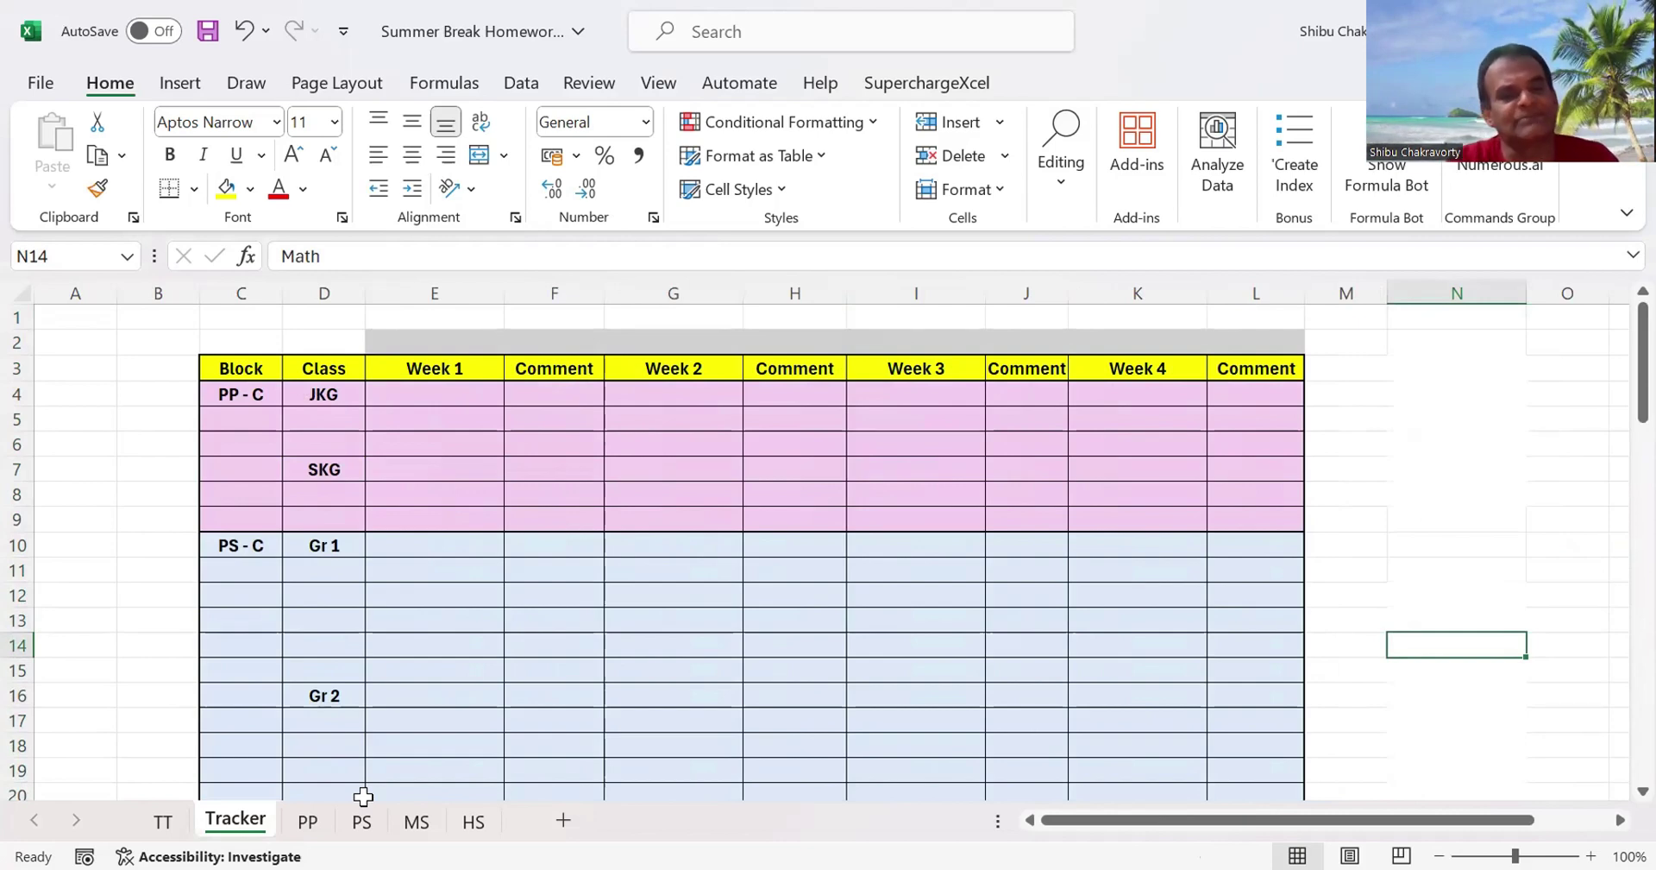
pyautogui.click(308, 819)
pyautogui.click(360, 821)
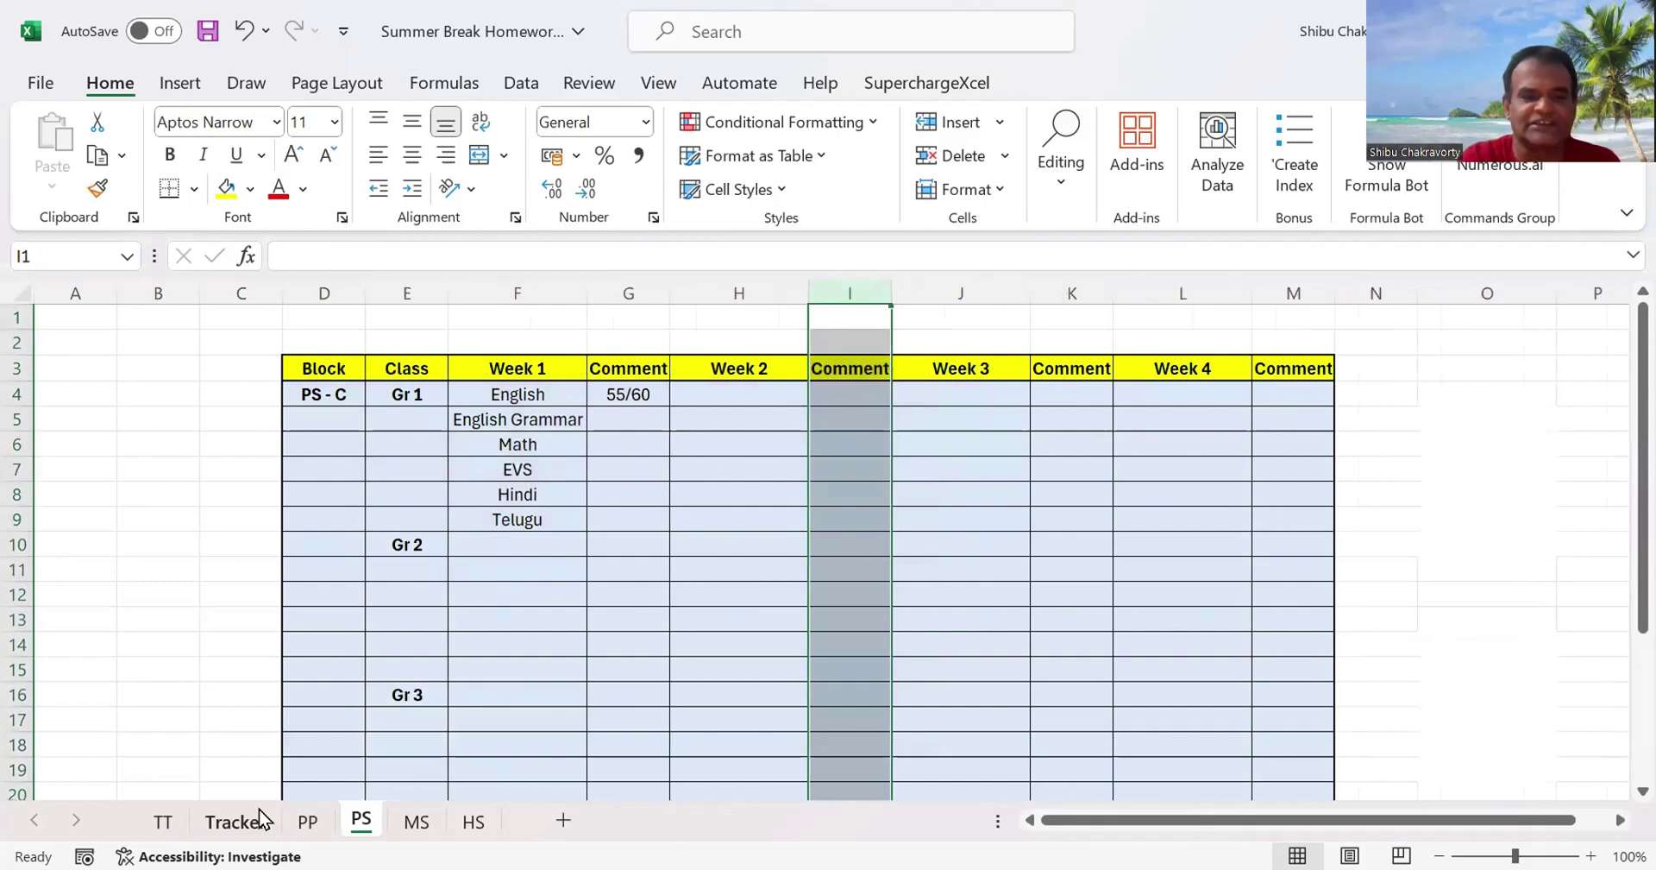
pyautogui.click(257, 818)
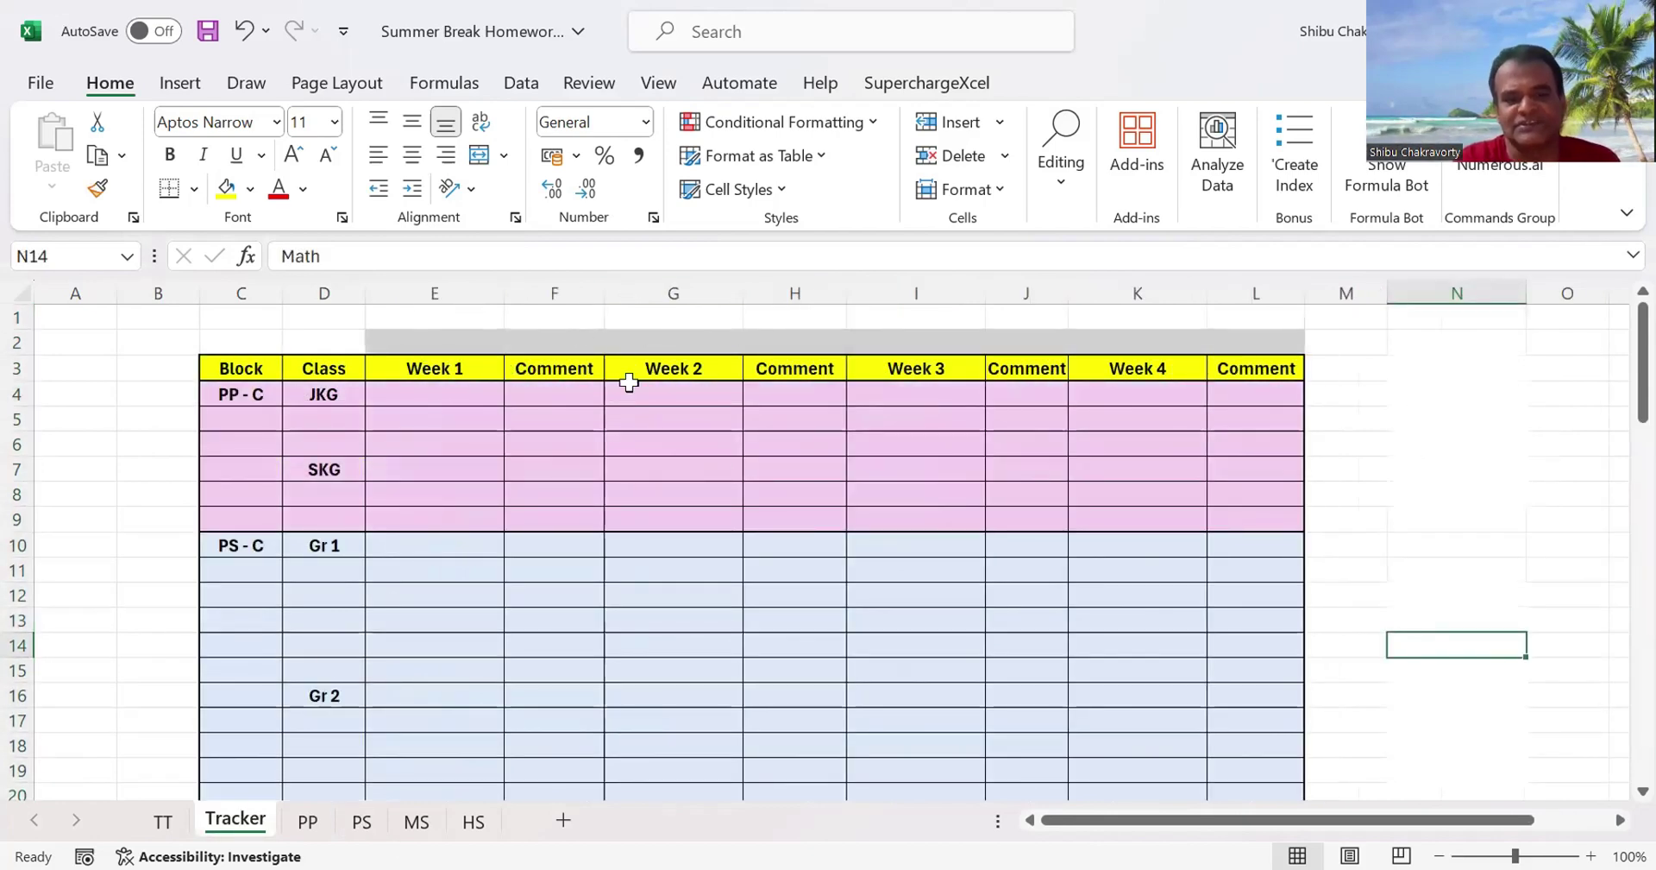
# - On the MS sheet, look at the subject choices for Gr 5's Week 1 cell F4
pyautogui.click(417, 821)
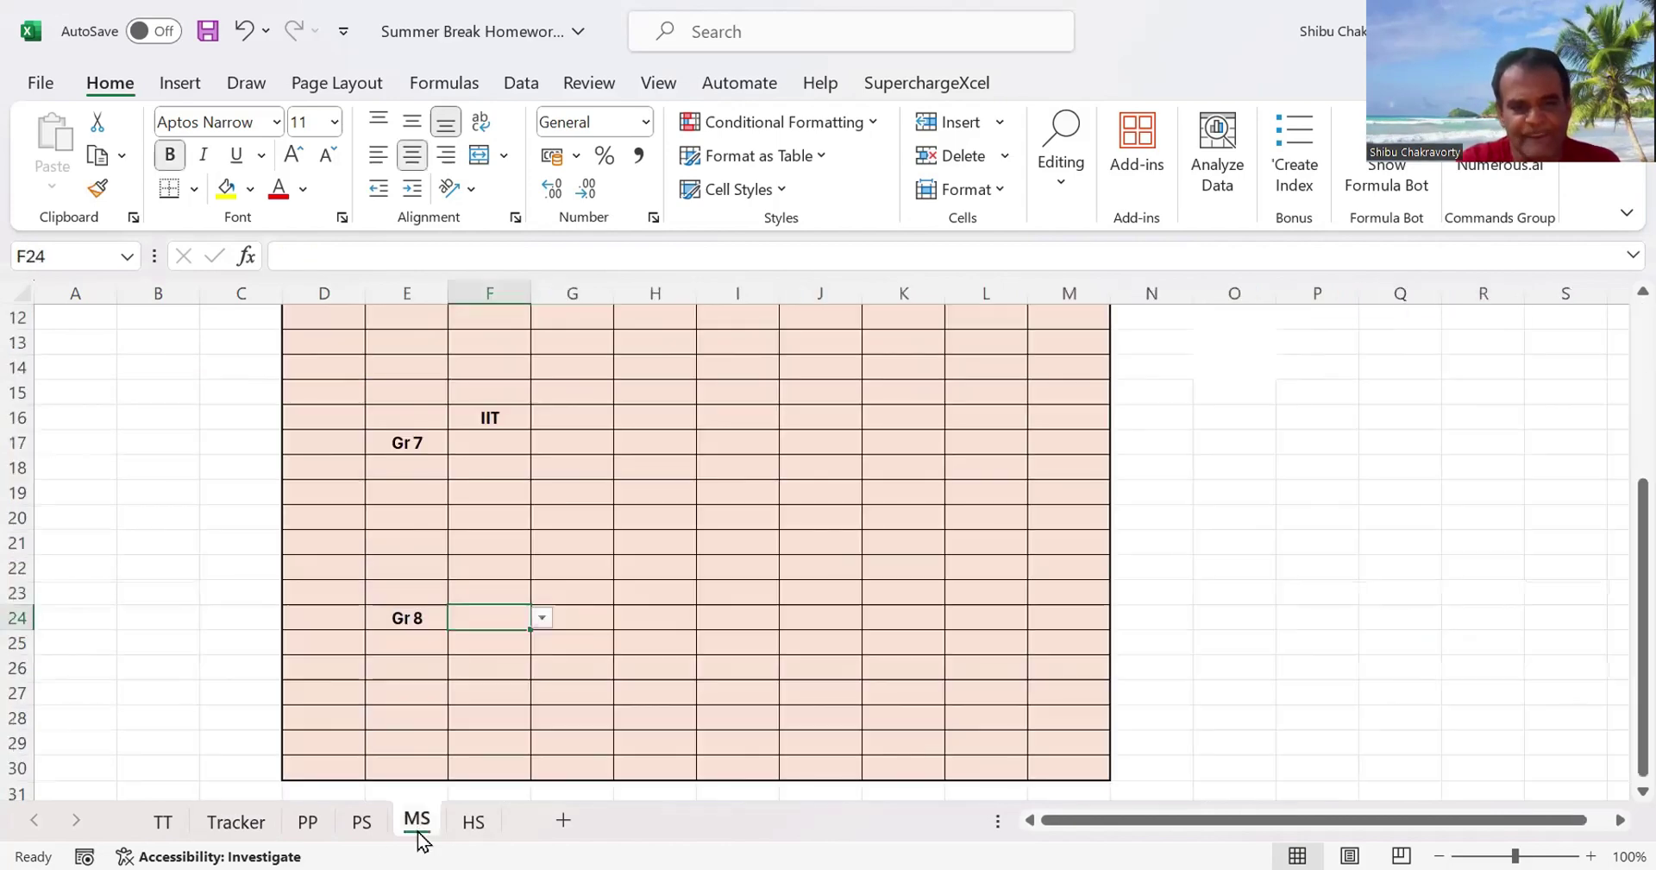
pyautogui.click(1295, 686)
pyautogui.scroll(4, 1615, 629)
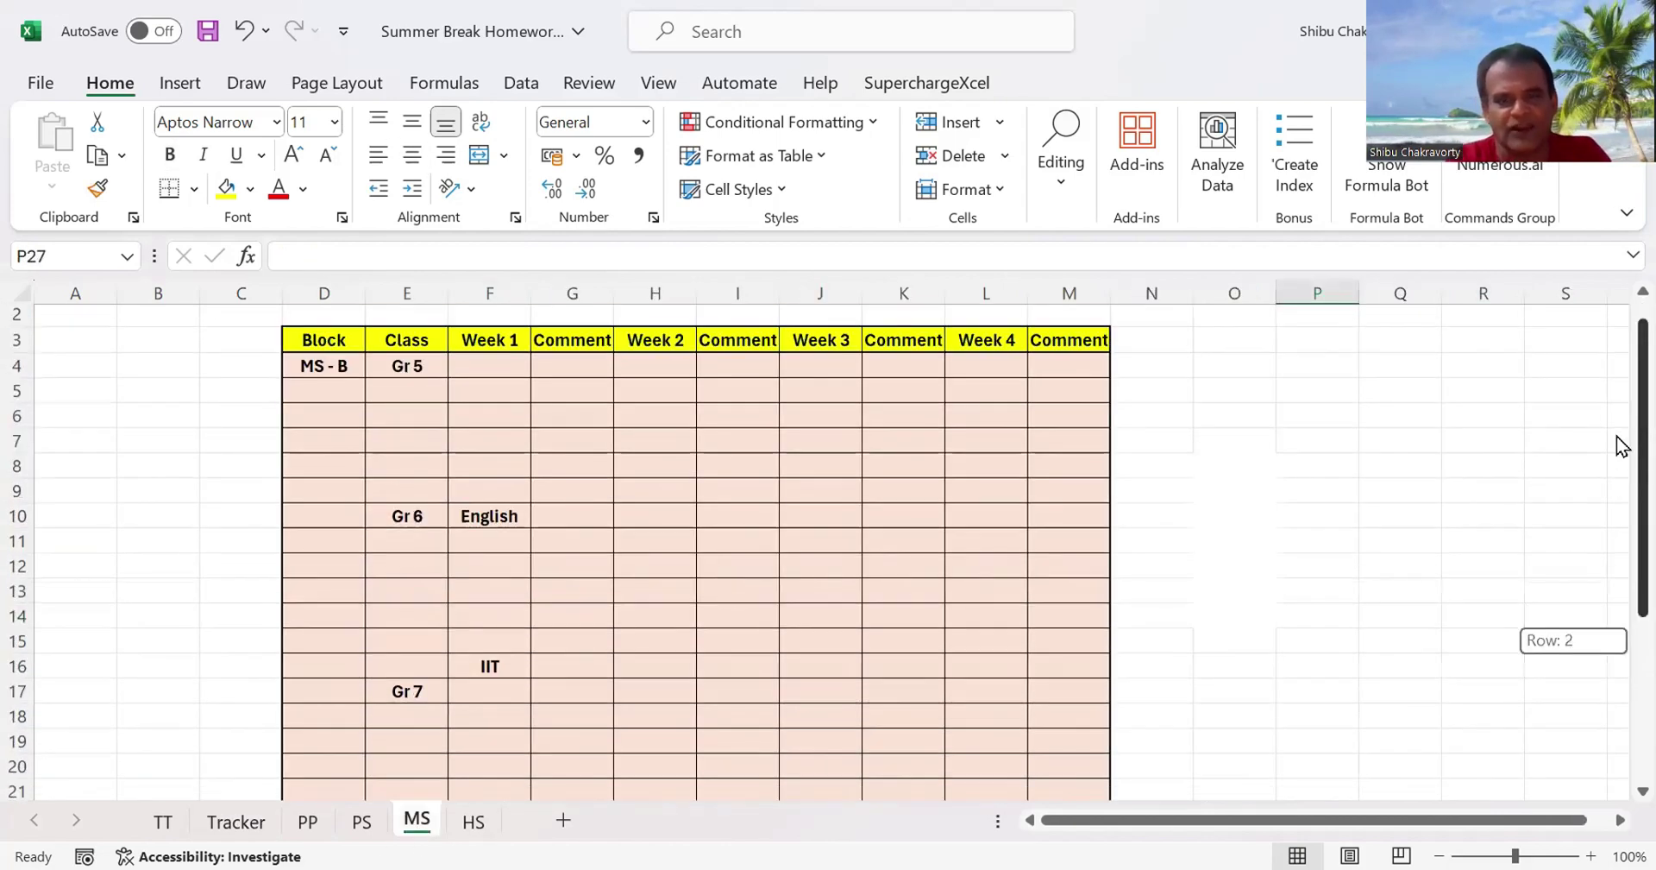
pyautogui.click(490, 396)
pyautogui.click(537, 396)
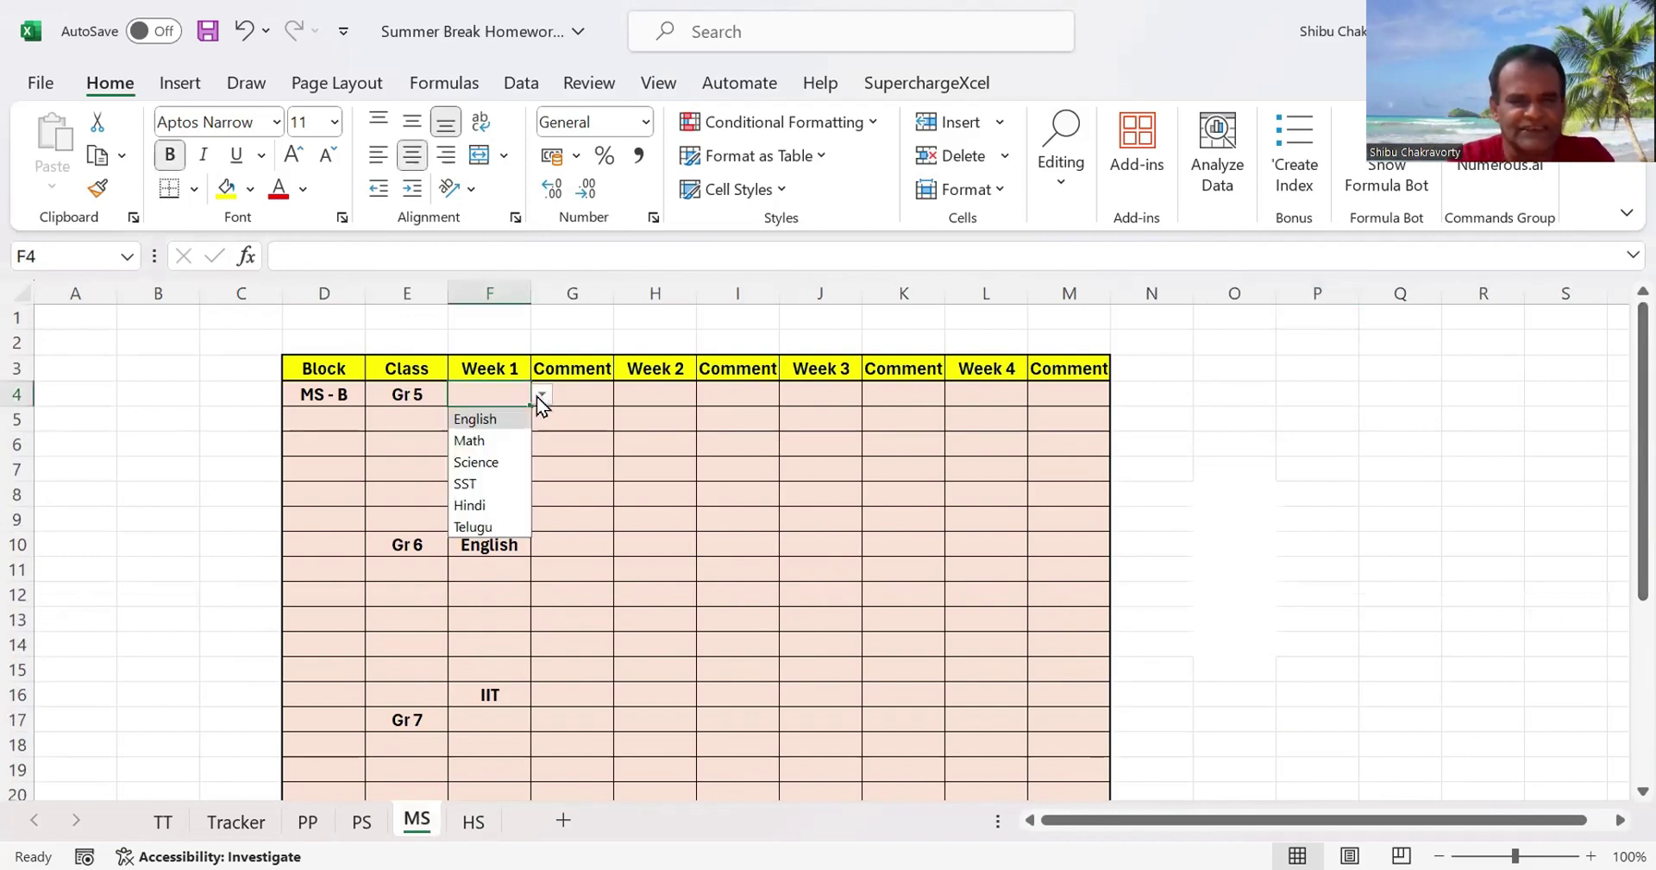
pyautogui.click(537, 396)
# - Clear the Week 1 entries from Gr 6's rows through F18 on the MS sheet
pyautogui.moveTo(491, 731); pyautogui.dragTo(491, 740)
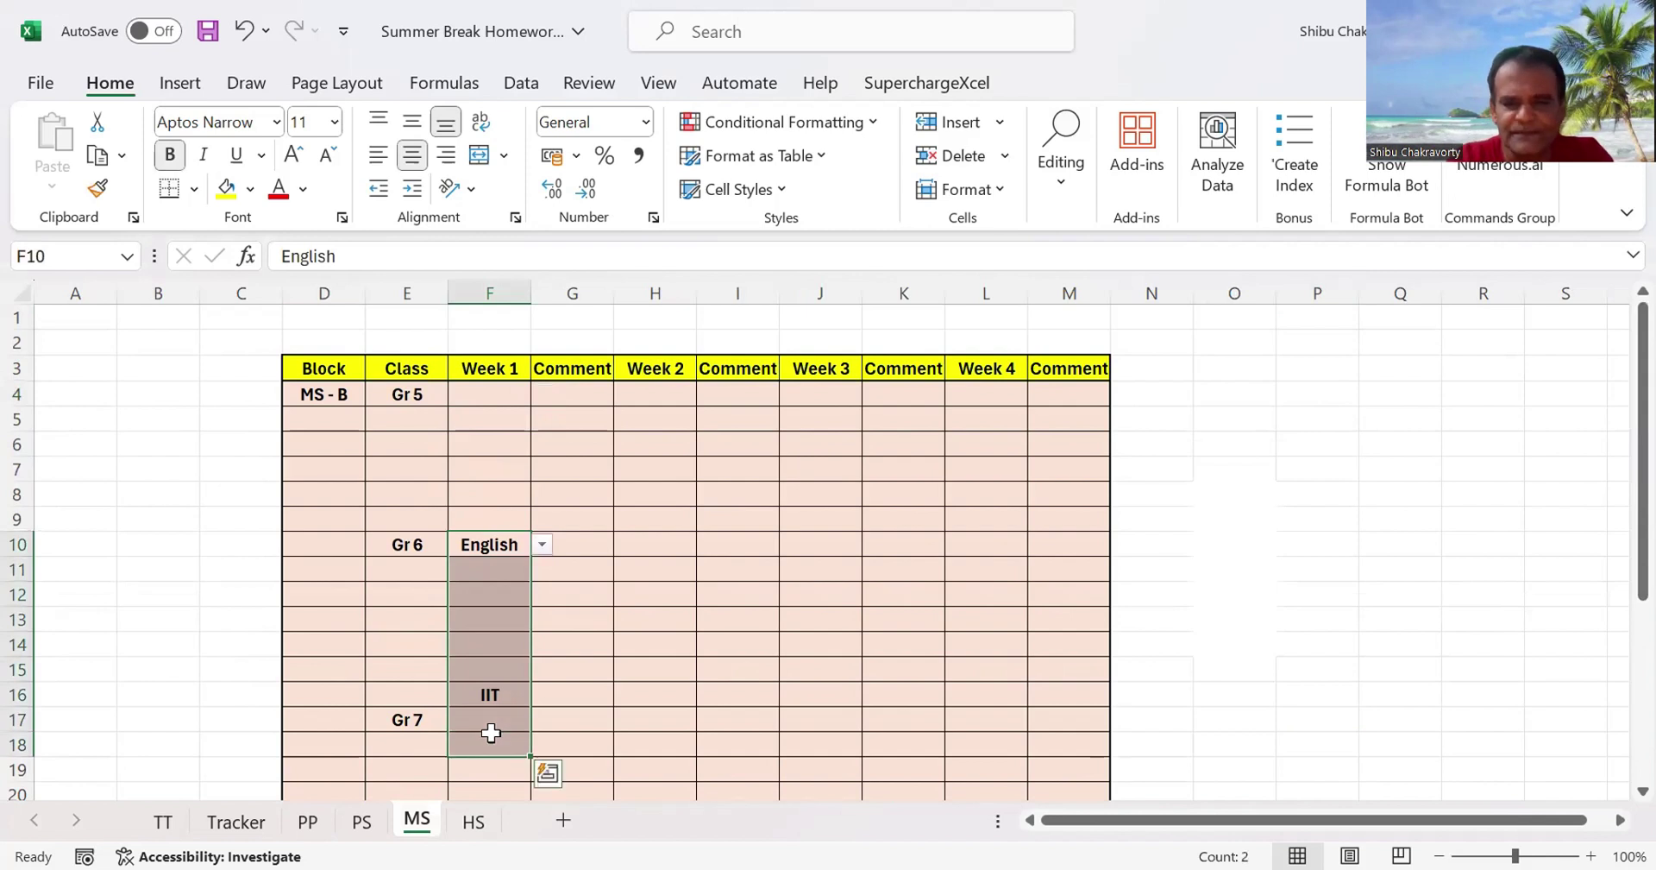
pyautogui.press('Delete')
pyautogui.press('BackSpace')
pyautogui.click(688, 656)
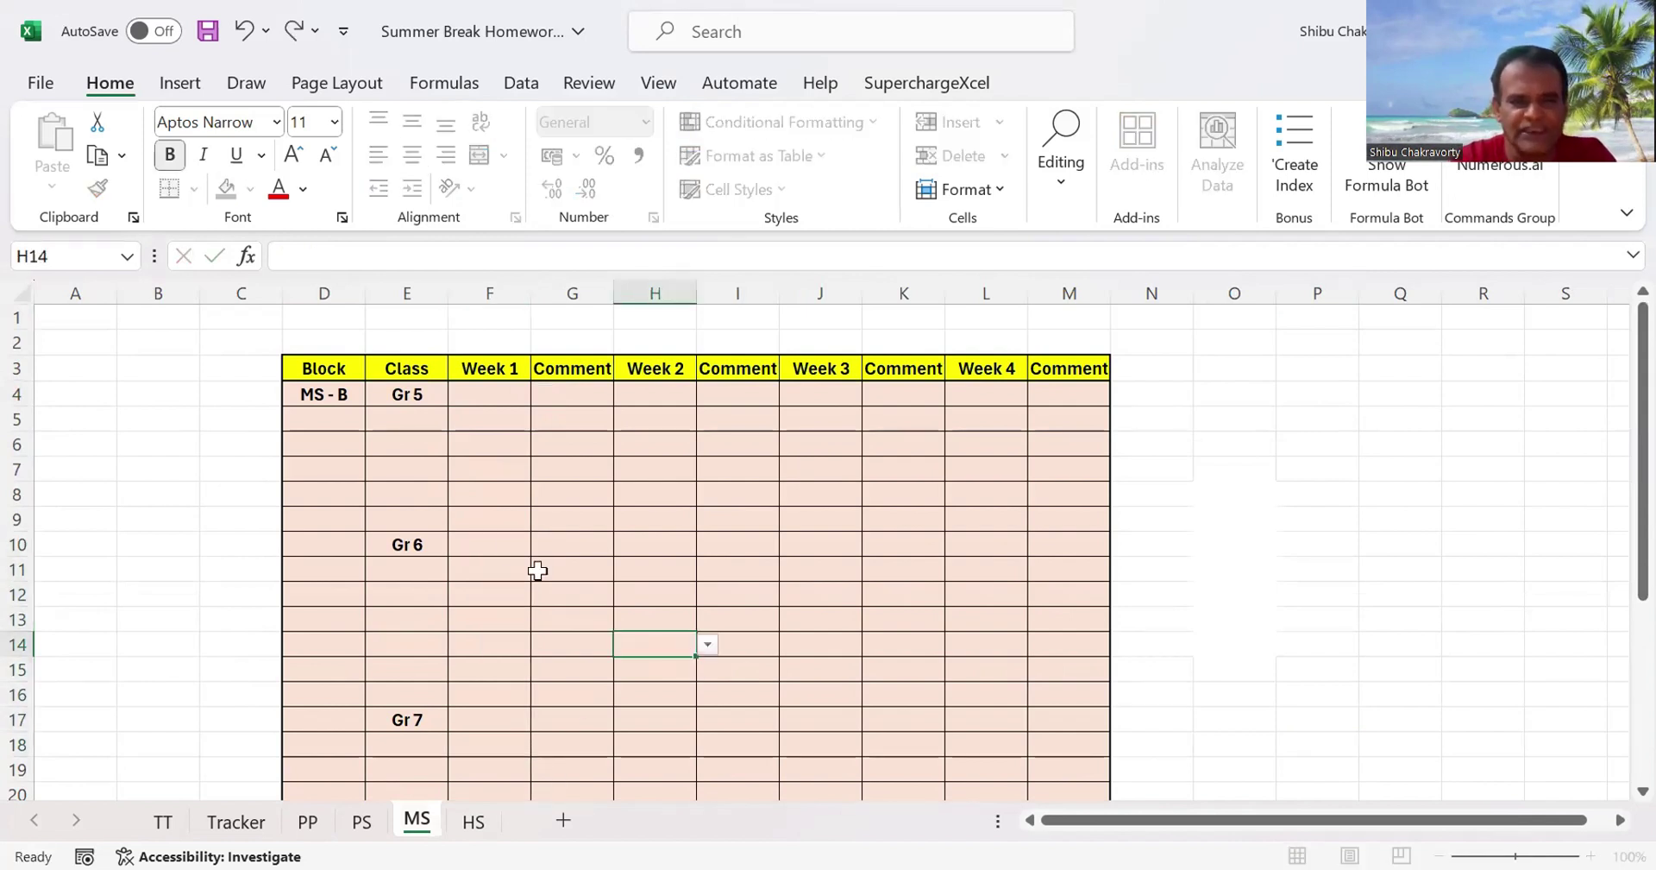
# - Look at the subject choices for Gr 6's first Week 1 cell F10 without picking one
pyautogui.click(505, 542)
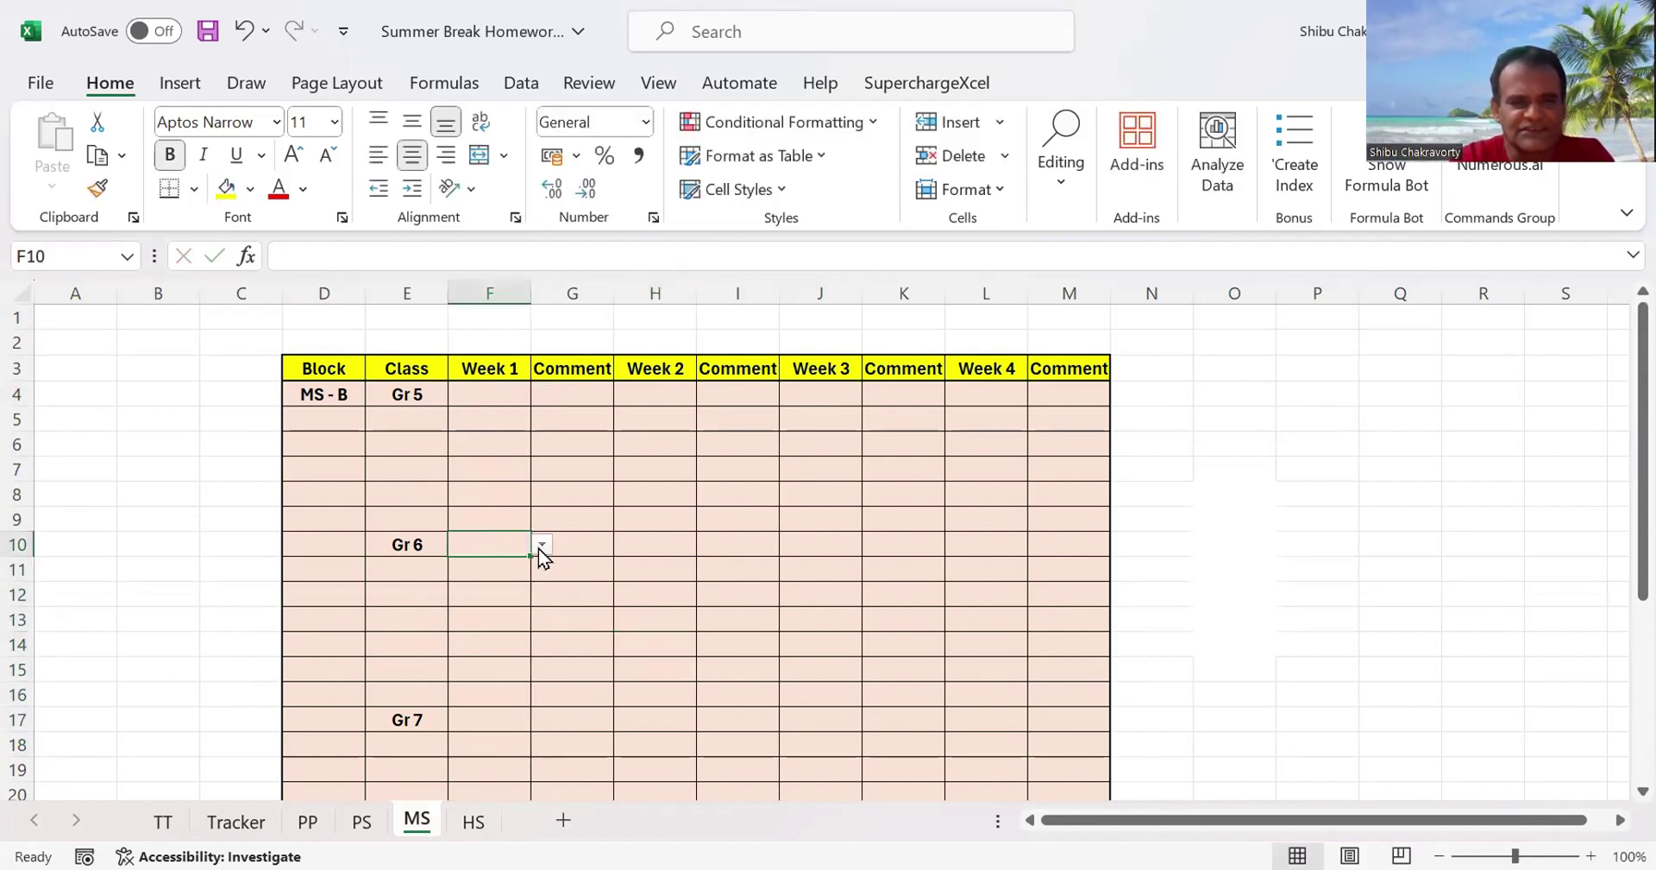
pyautogui.click(541, 545)
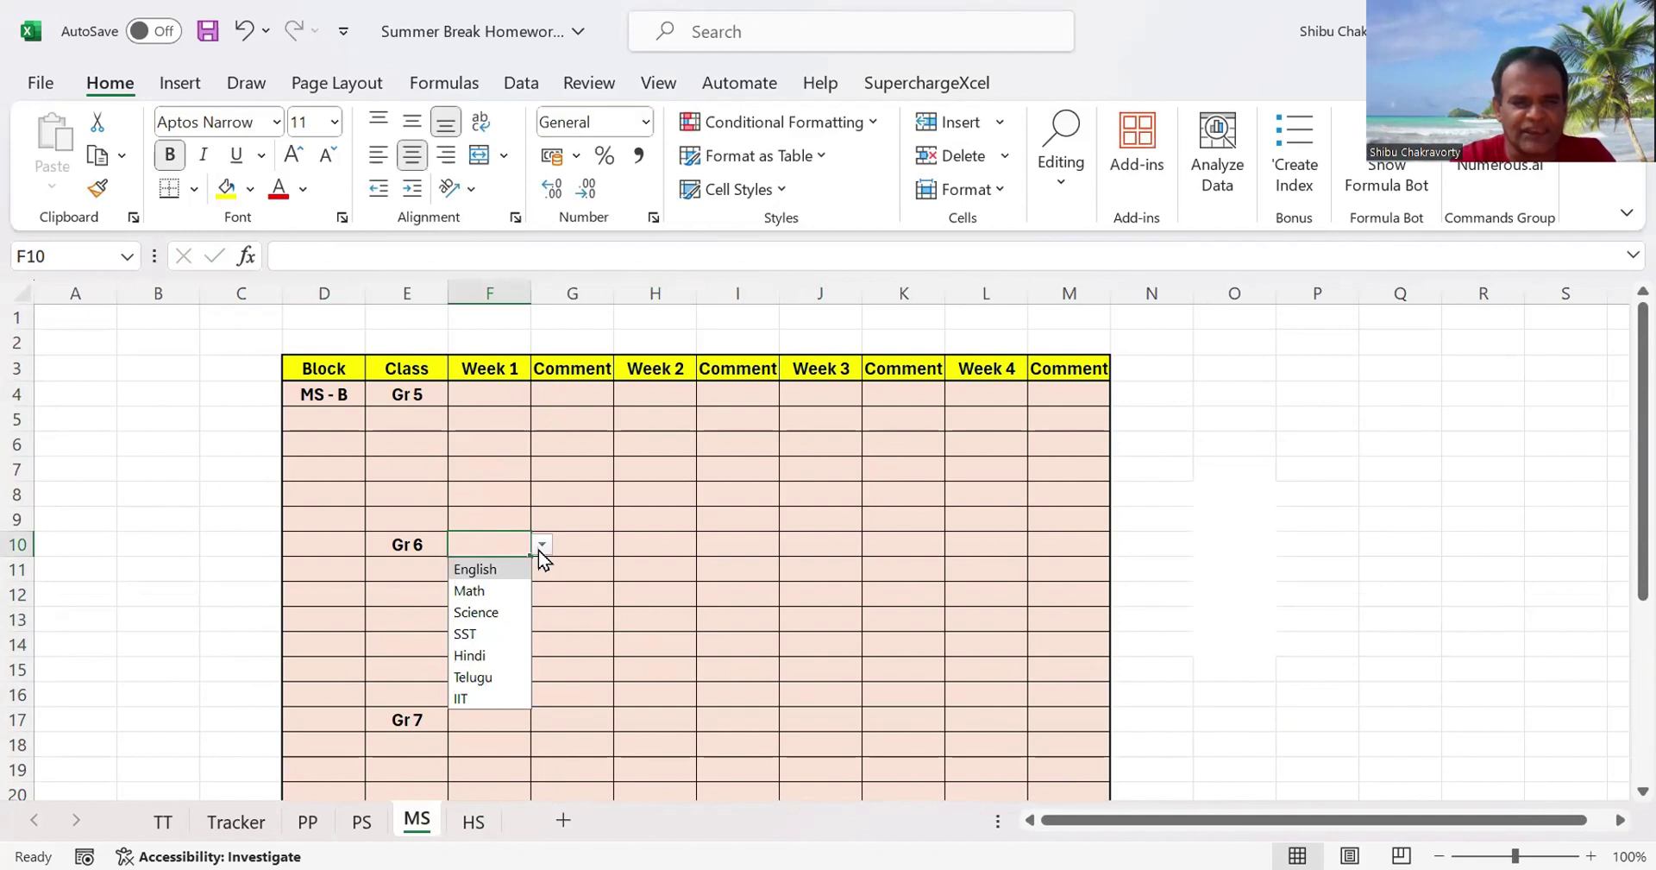
pyautogui.press('Escape')
# - Choose IIT as Gr 6's last Week 1 subject in F16
pyautogui.click(514, 694)
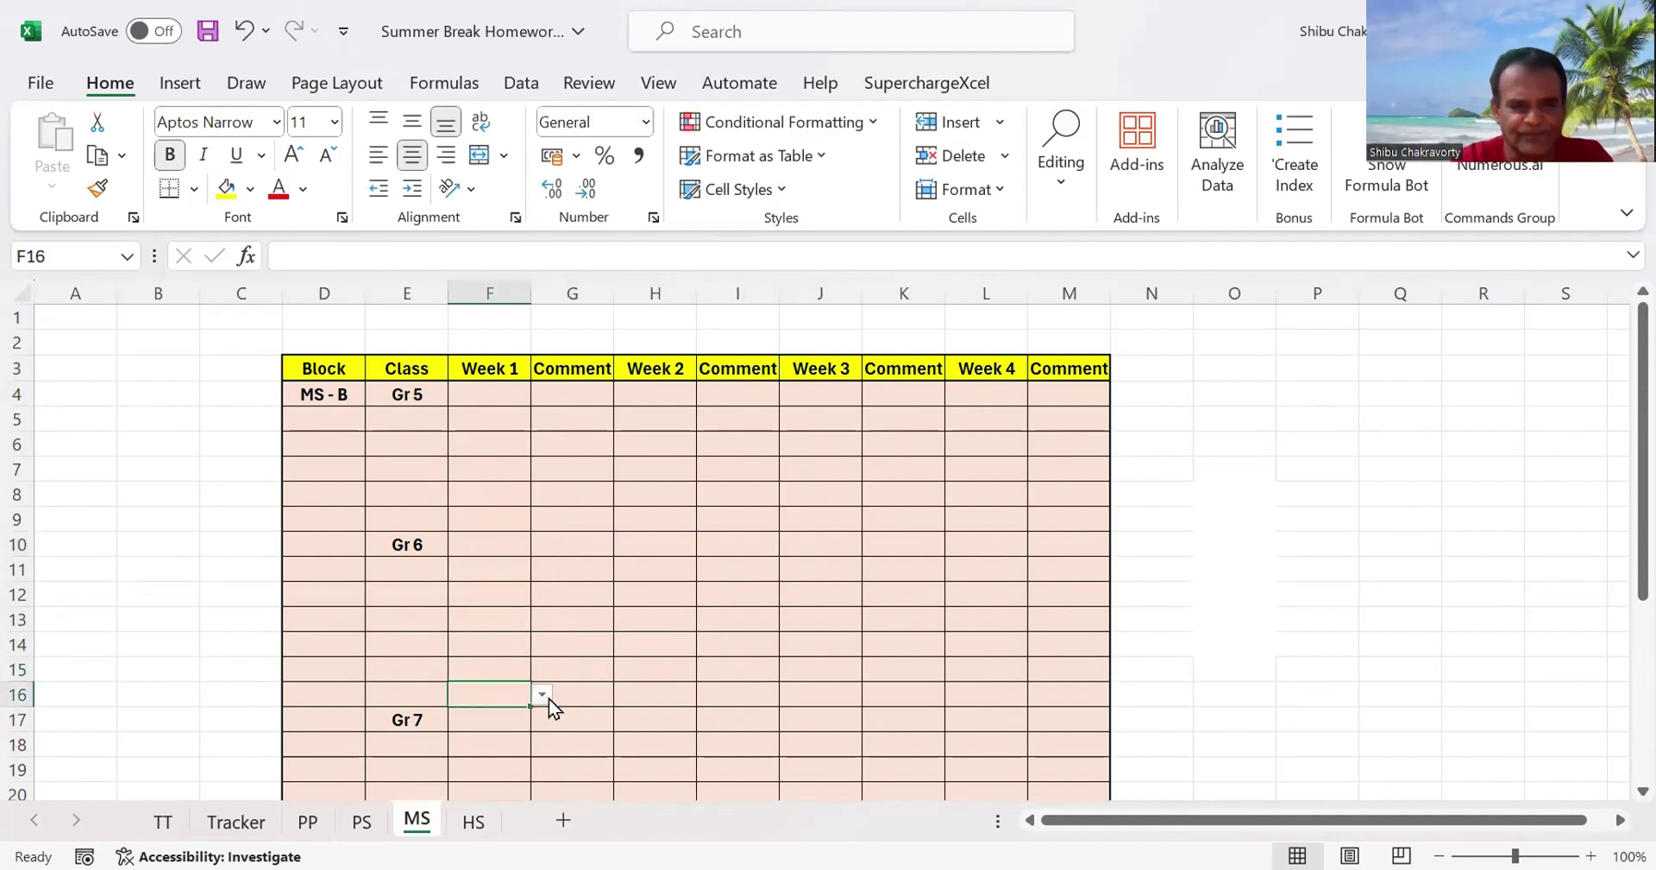
pyautogui.click(547, 696)
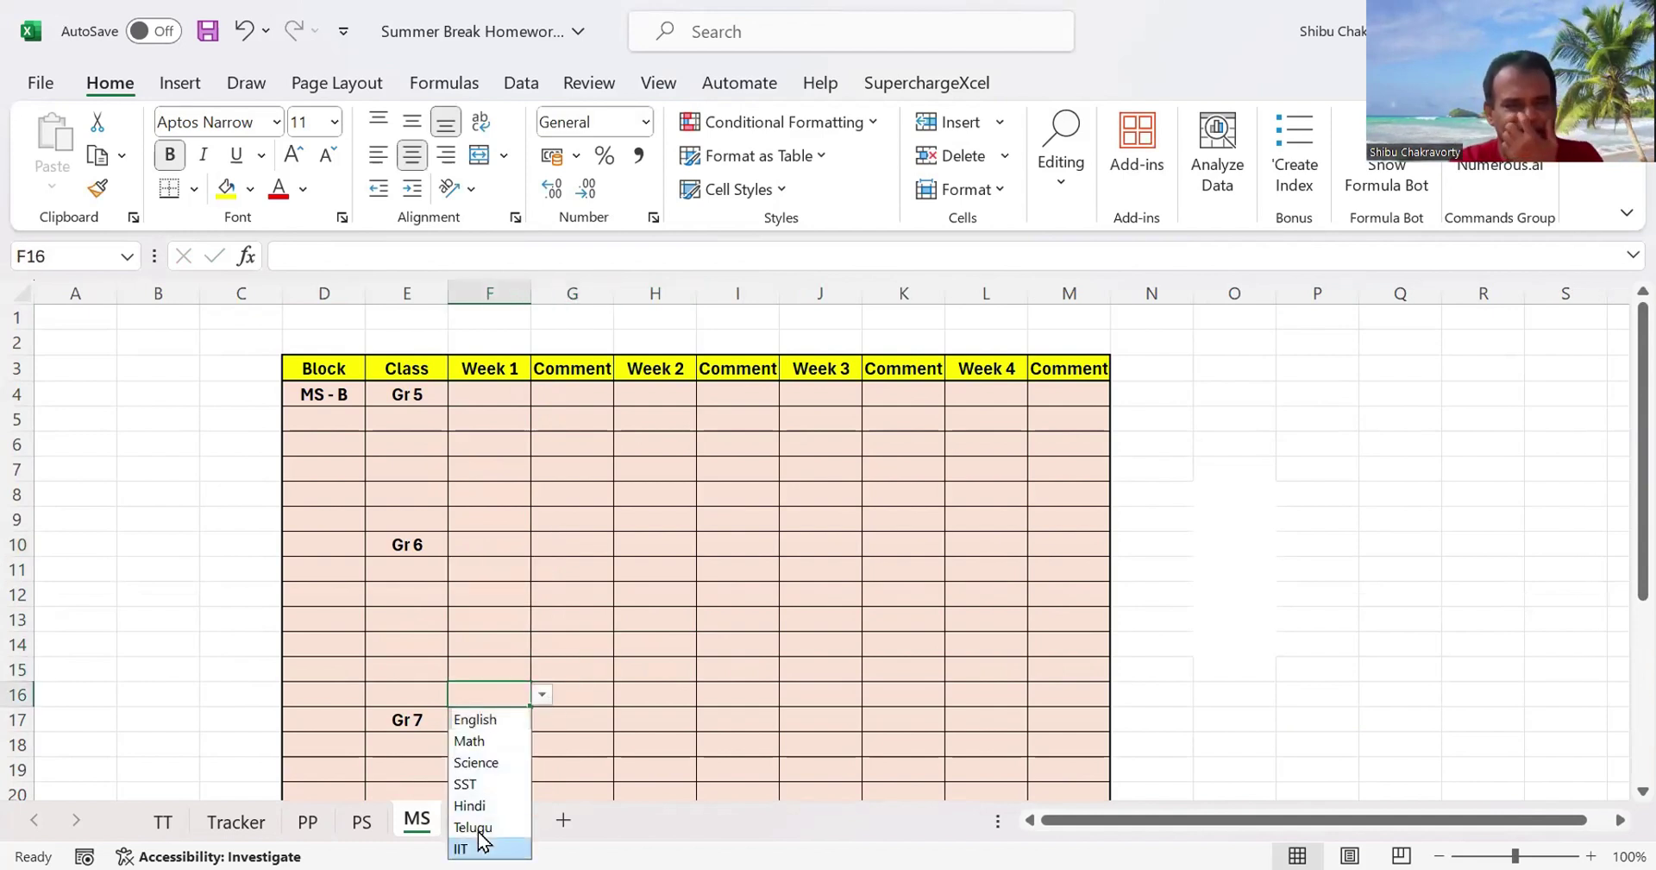
pyautogui.click(481, 843)
pyautogui.click(1294, 638)
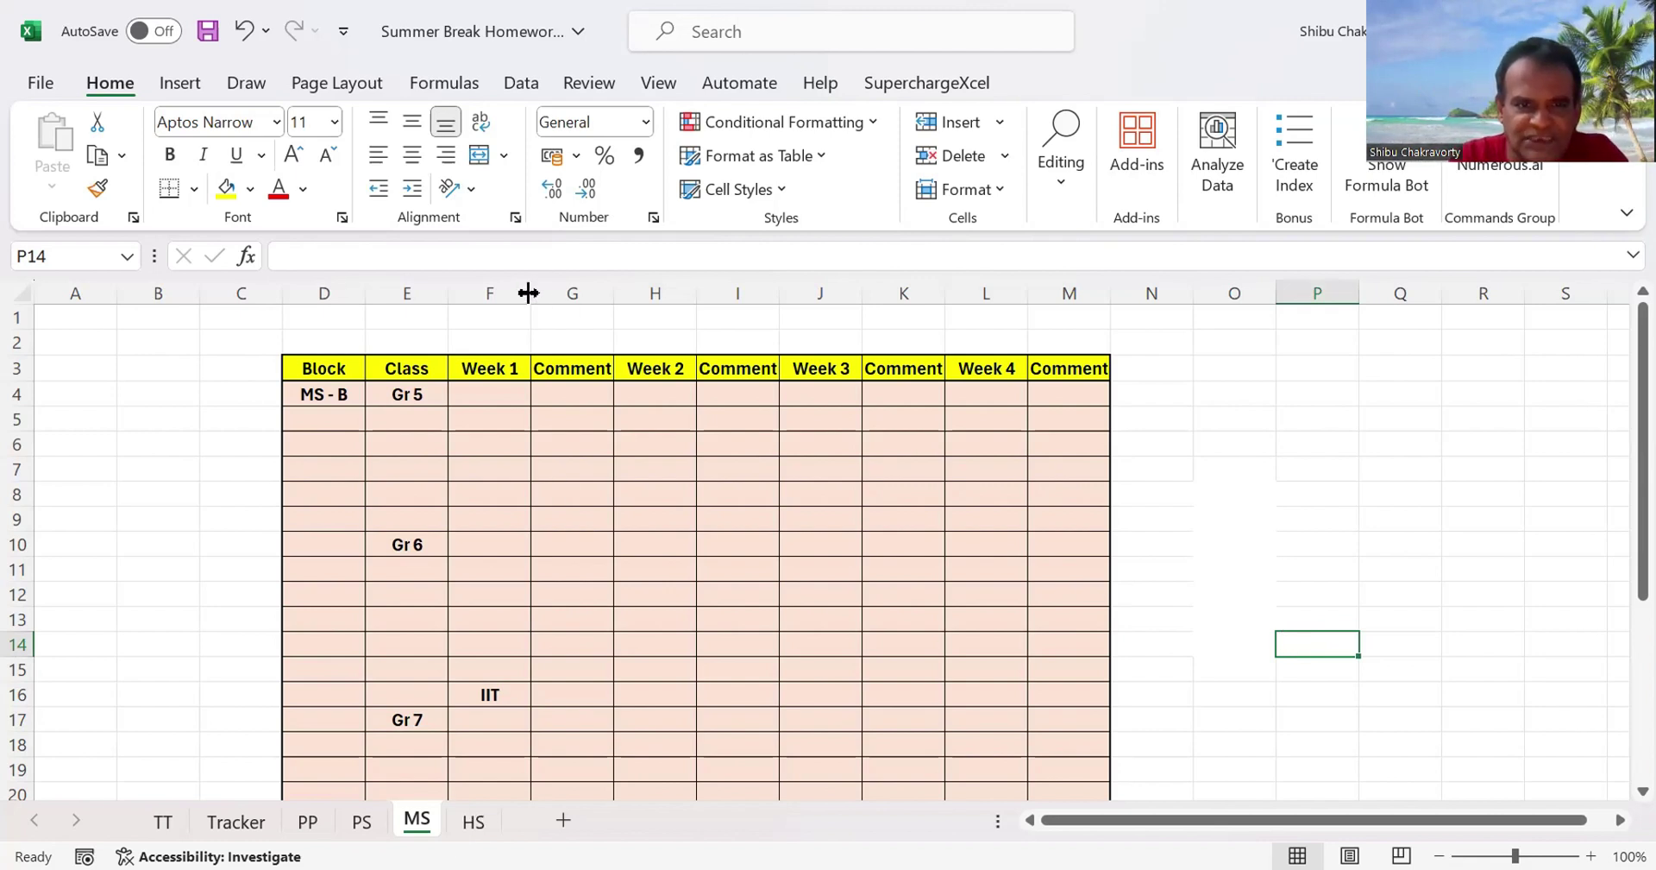
# - Clear the contents of the whole Week 1 column F on the MS sheet and deselect it
pyautogui.click(500, 289)
pyautogui.press('Delete')
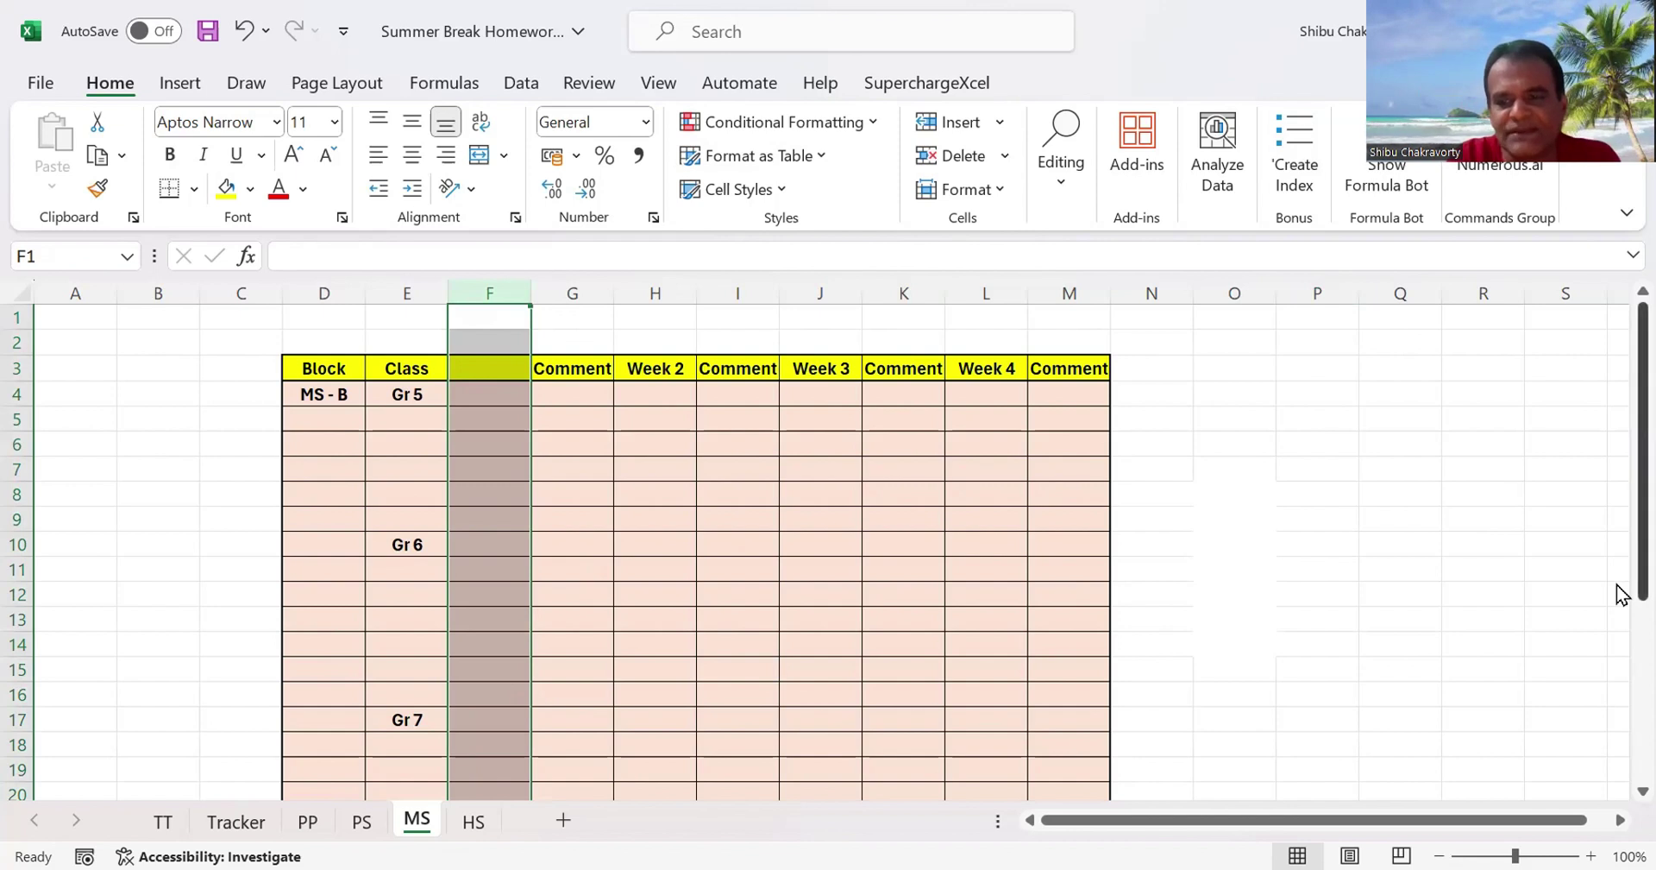
pyautogui.moveTo(1619, 587); pyautogui.dragTo(1616, 636)
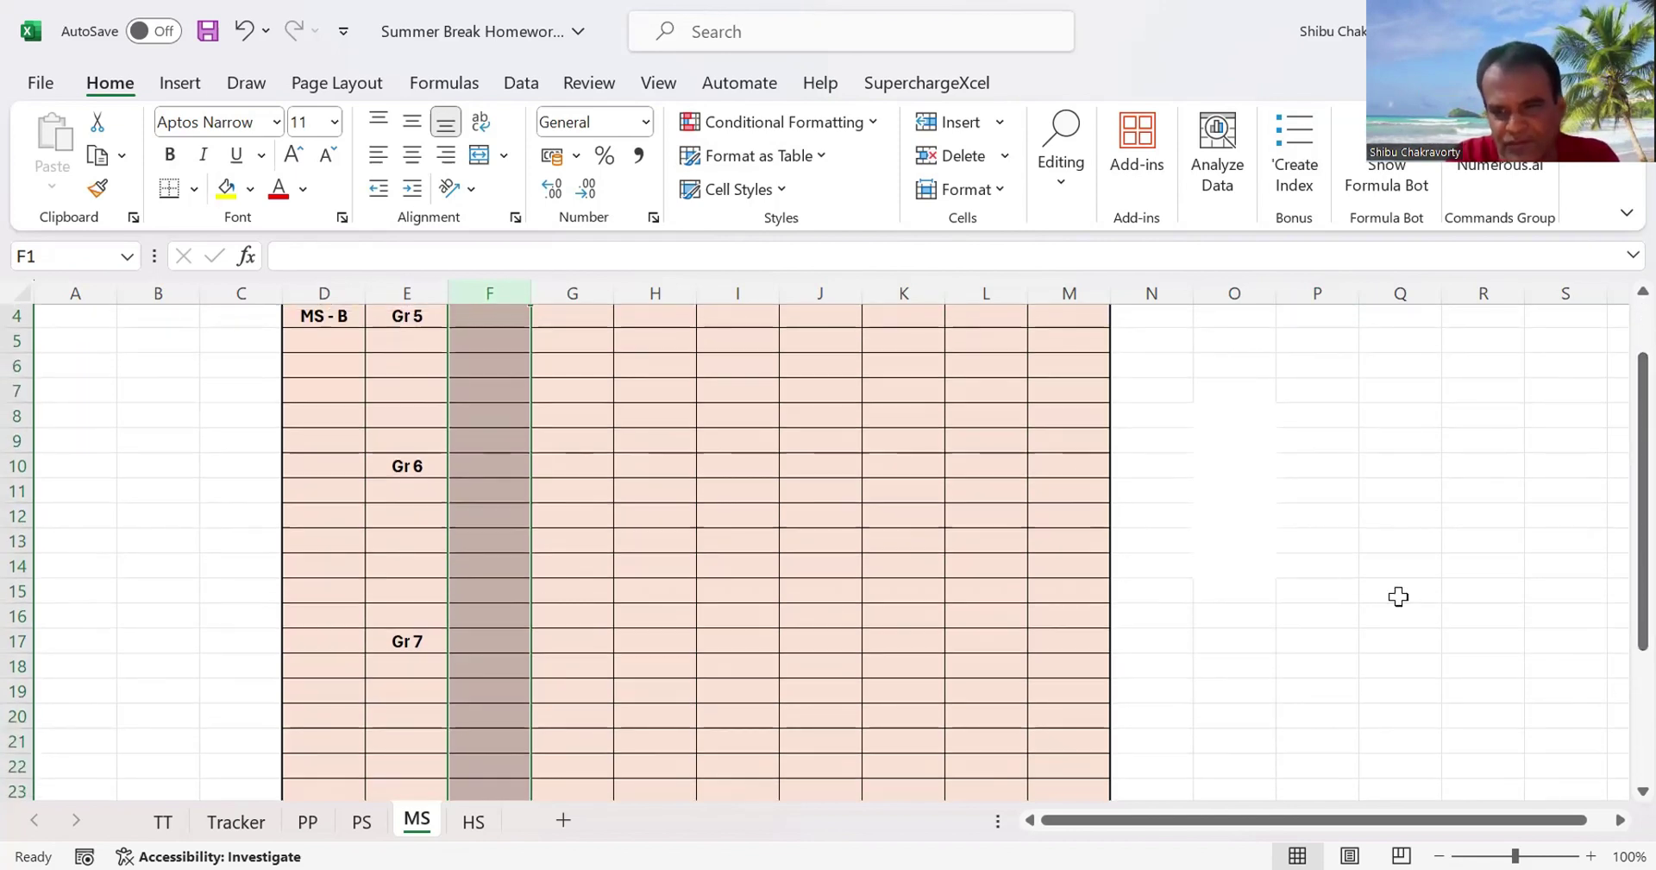
pyautogui.click(1324, 569)
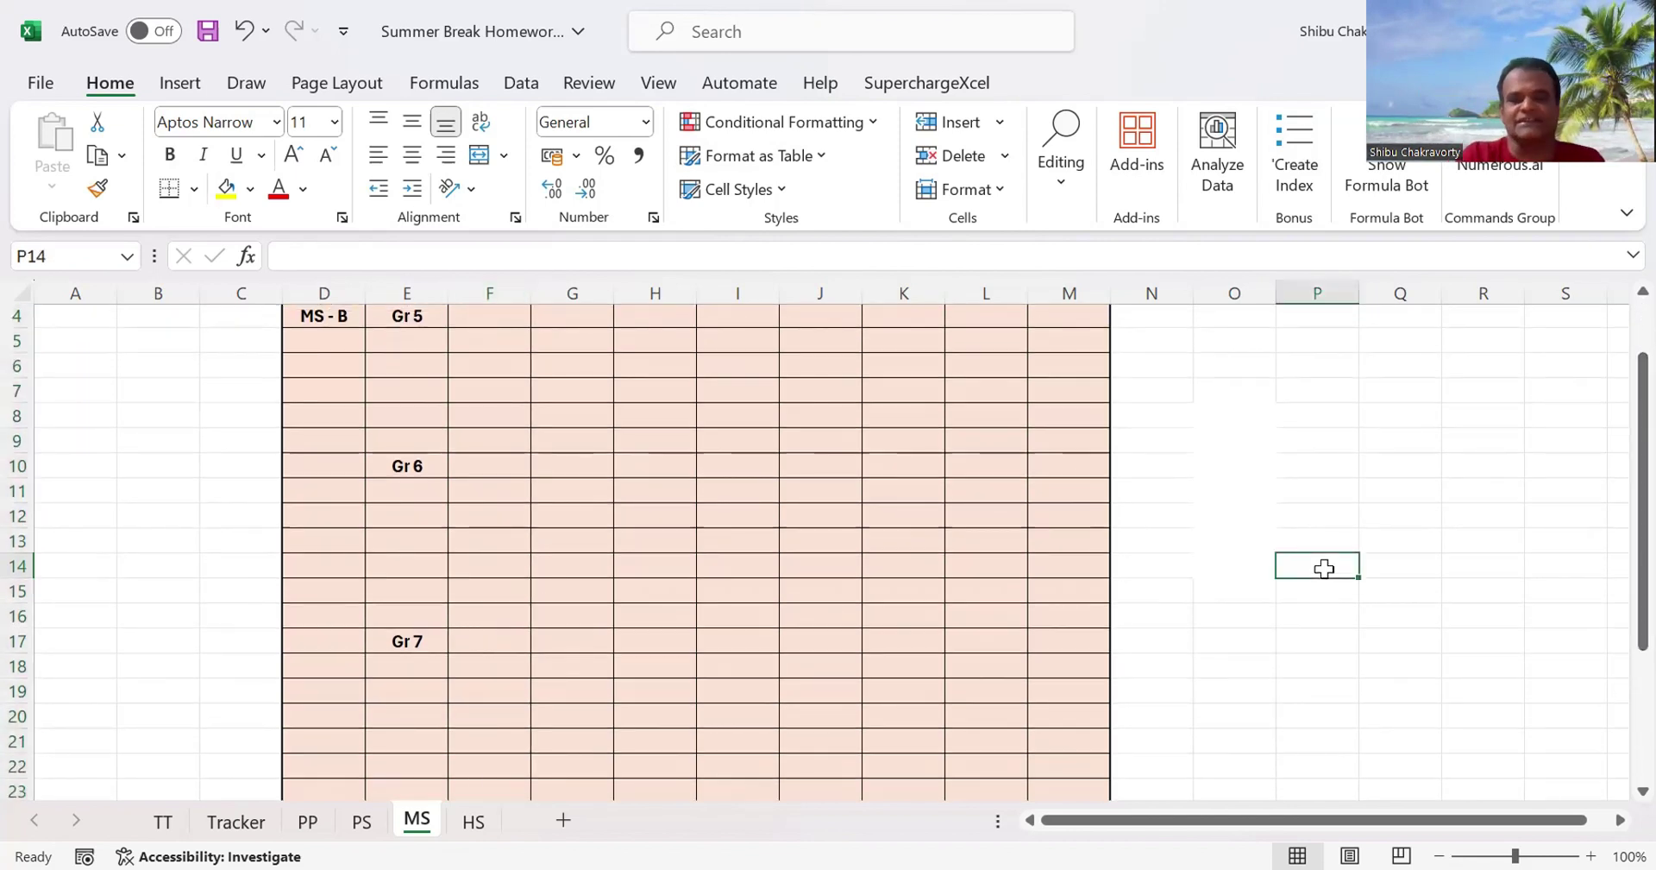
# - Choose IIT as Gr 8's last Week 1 subject in F30 and reselect that cell
pyautogui.moveTo(1615, 629); pyautogui.dragTo(1603, 833)
pyautogui.click(499, 757)
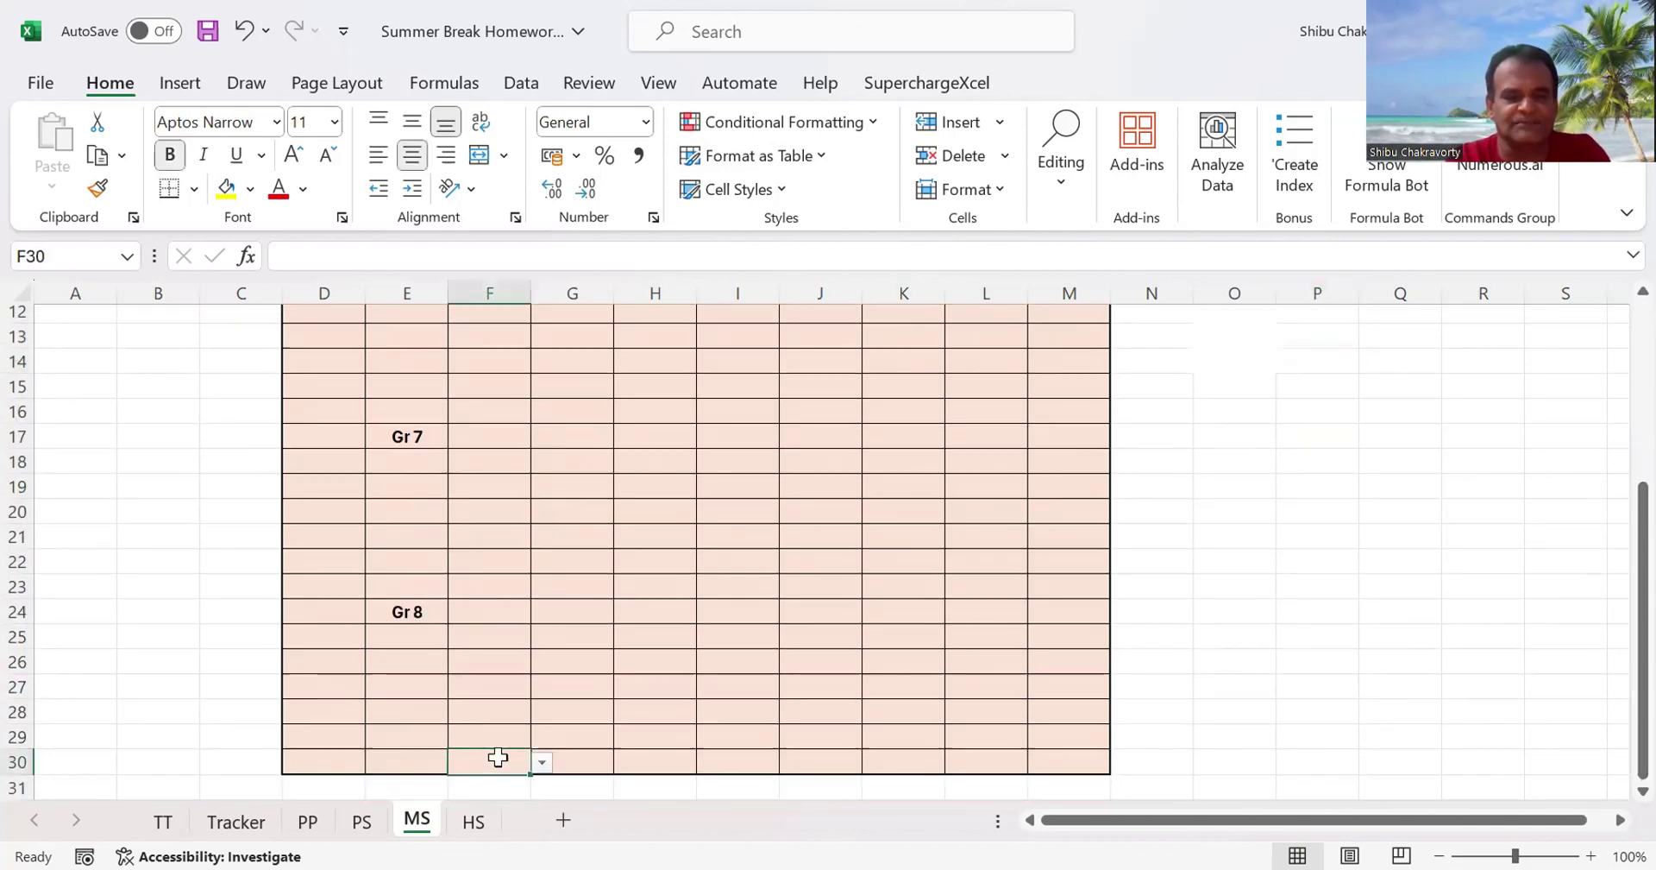
pyautogui.click(542, 763)
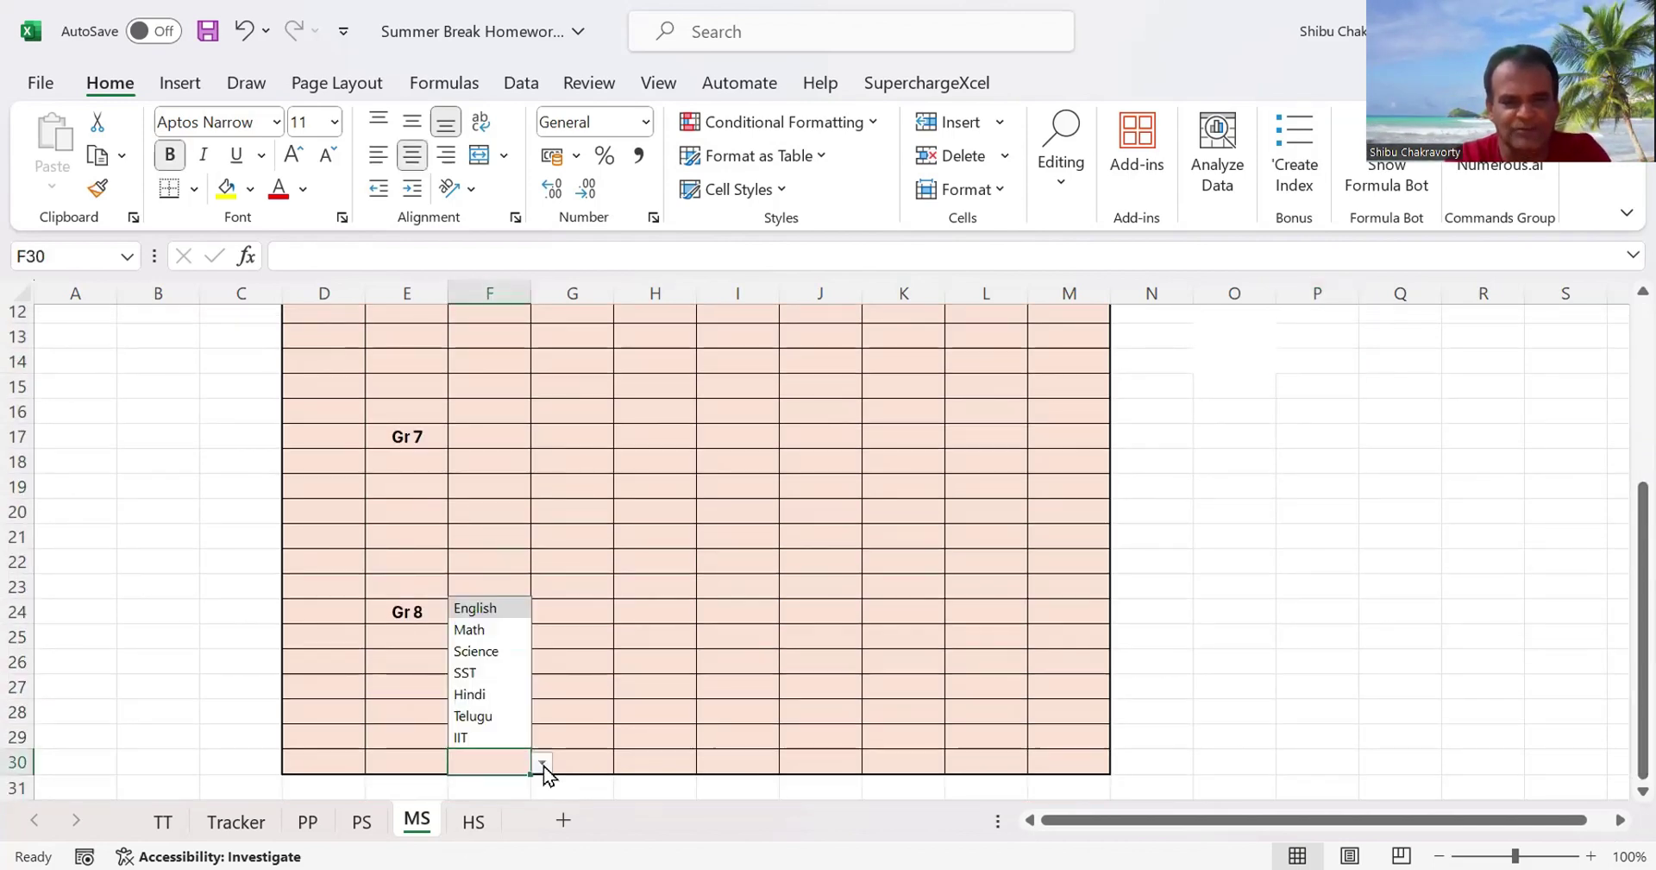
pyautogui.click(489, 734)
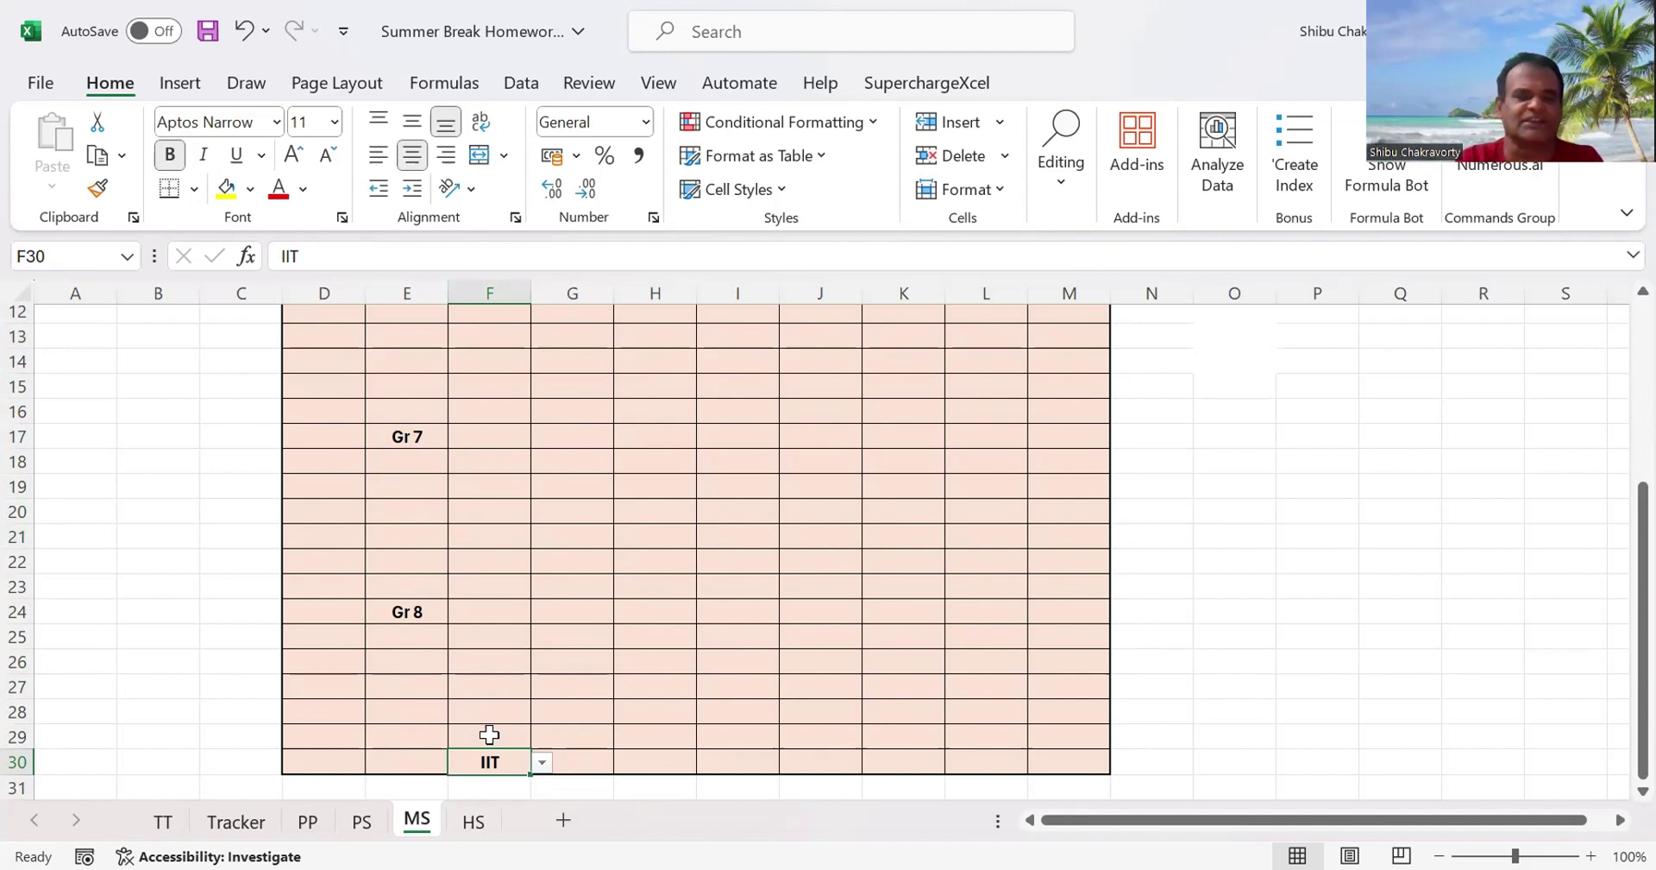
pyautogui.click(1329, 668)
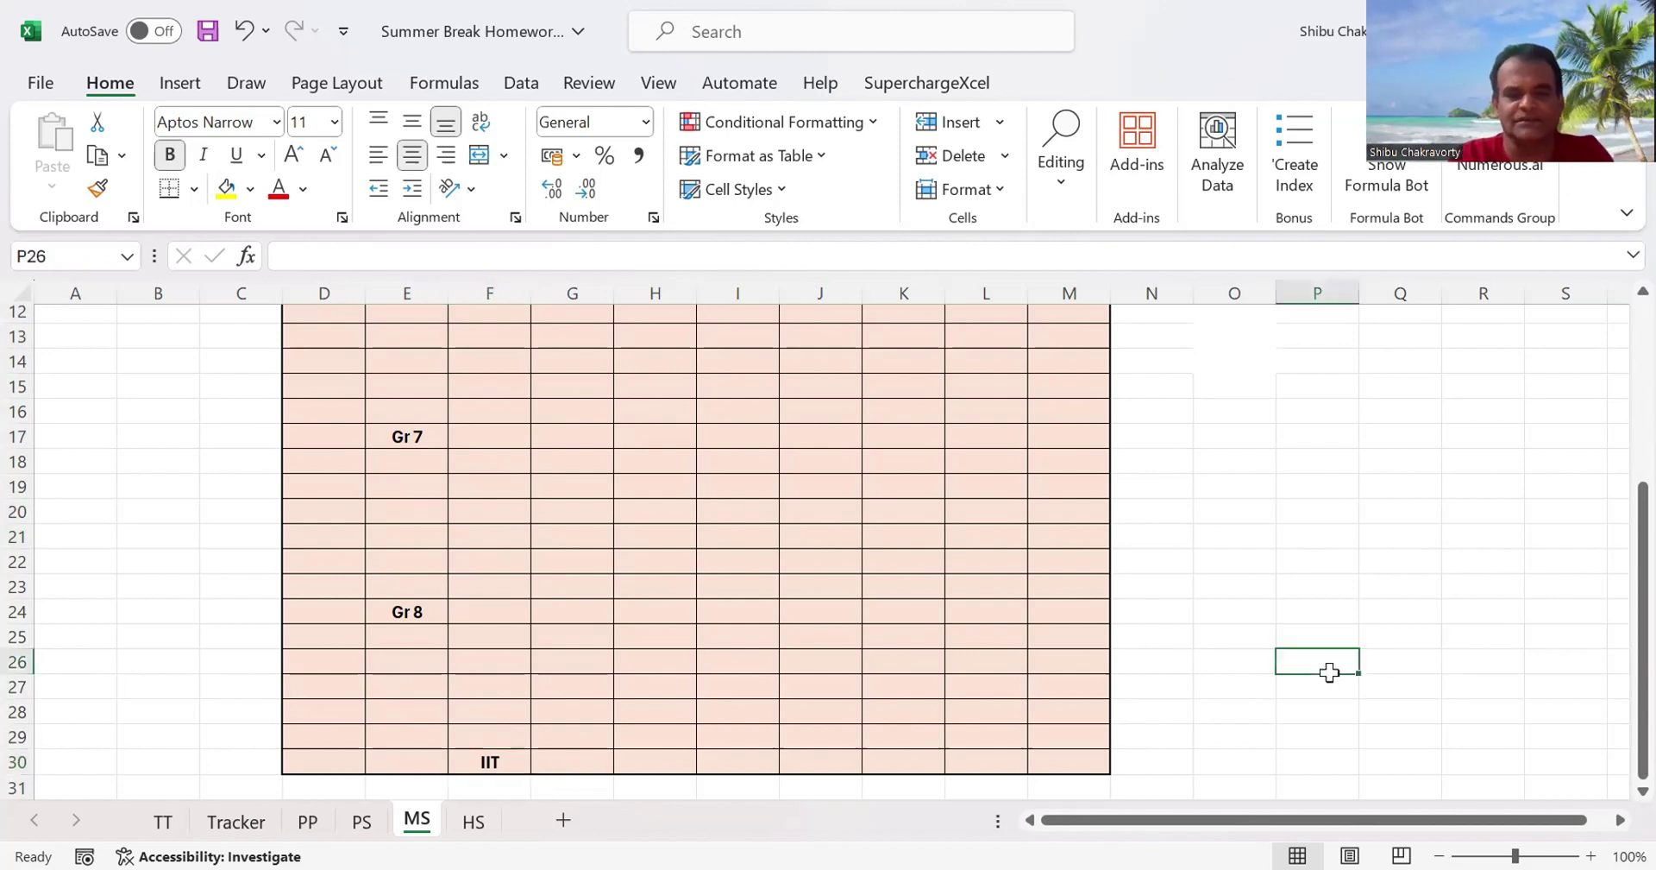
pyautogui.click(484, 767)
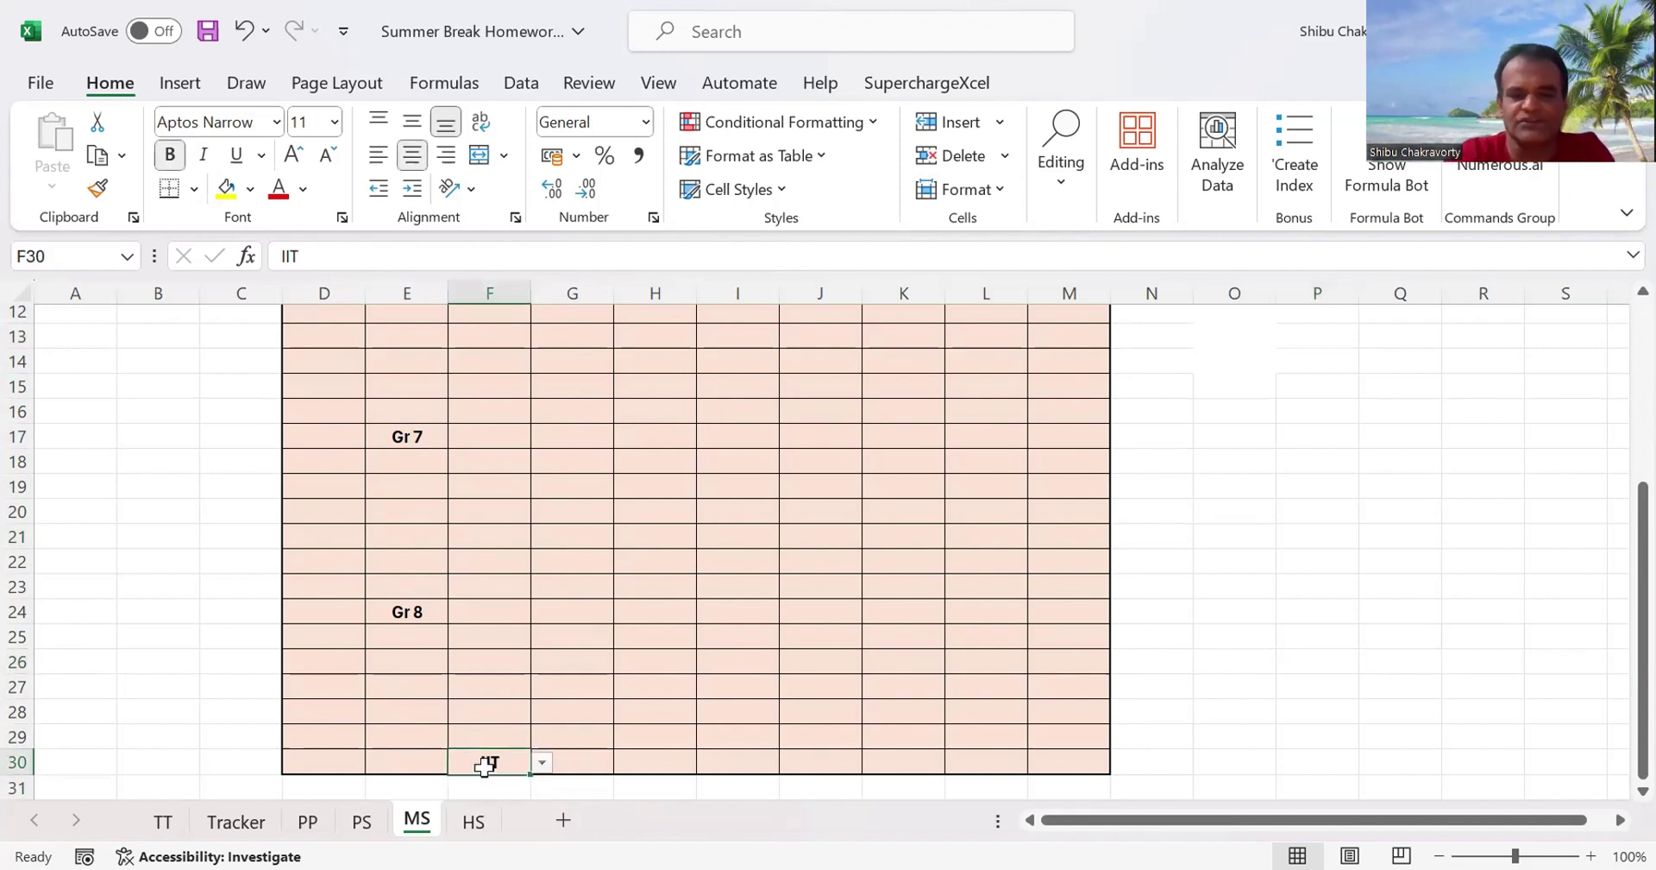
# - Look at the subject choices for Gr 9's first Week 1 cell F4 on the HS sheet without picking one
pyautogui.click(474, 821)
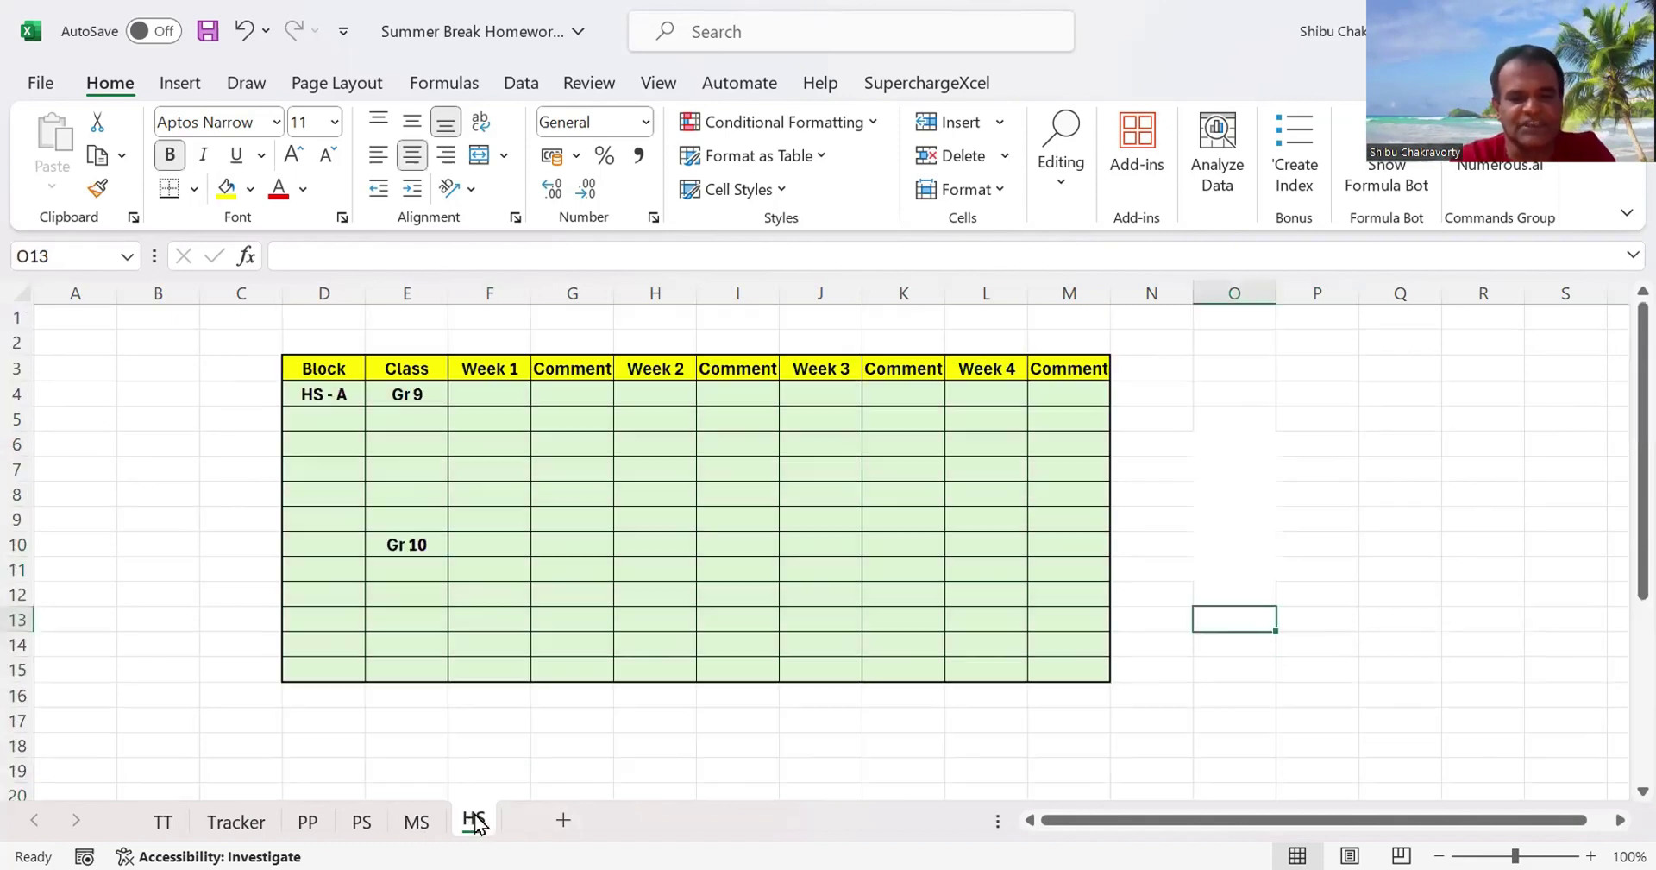
pyautogui.click(498, 393)
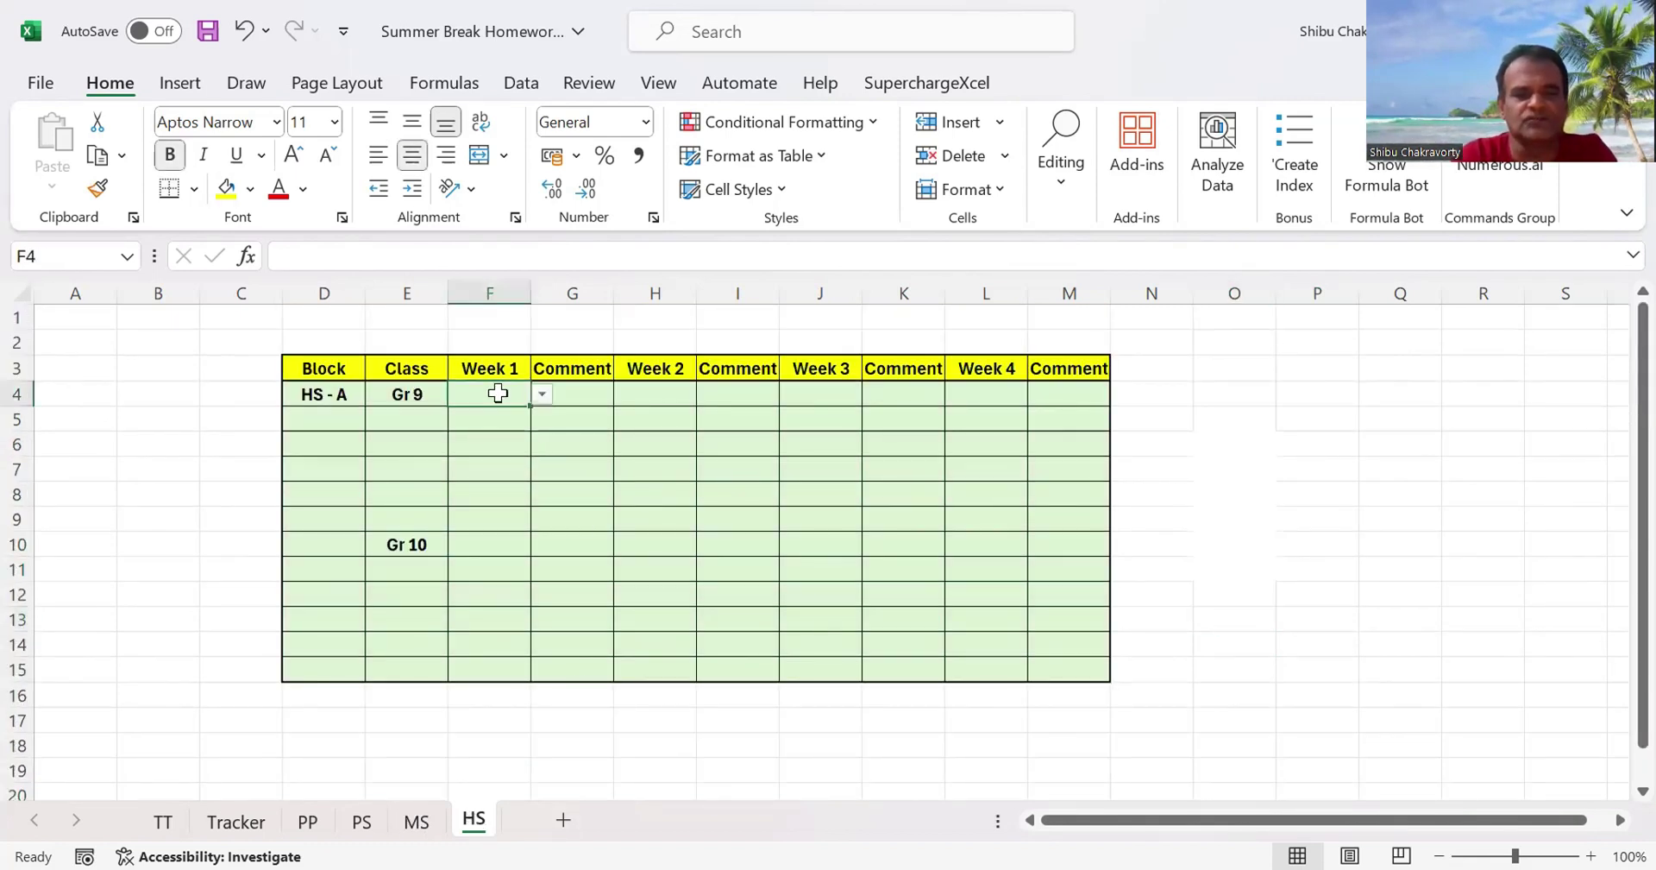
pyautogui.click(541, 395)
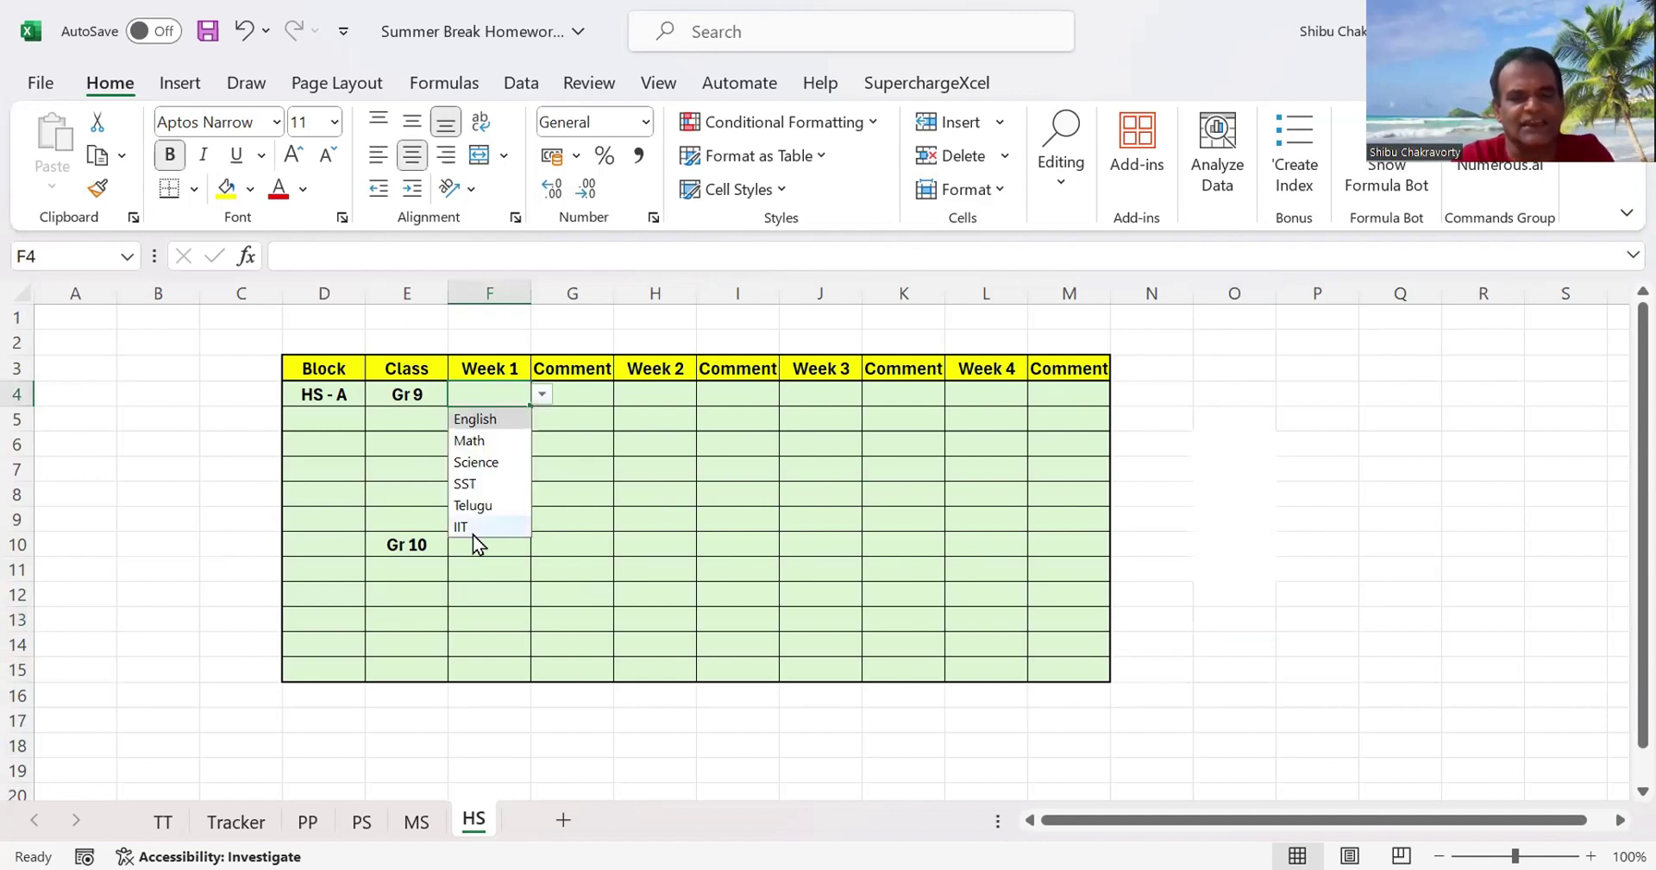
pyautogui.click(1350, 561)
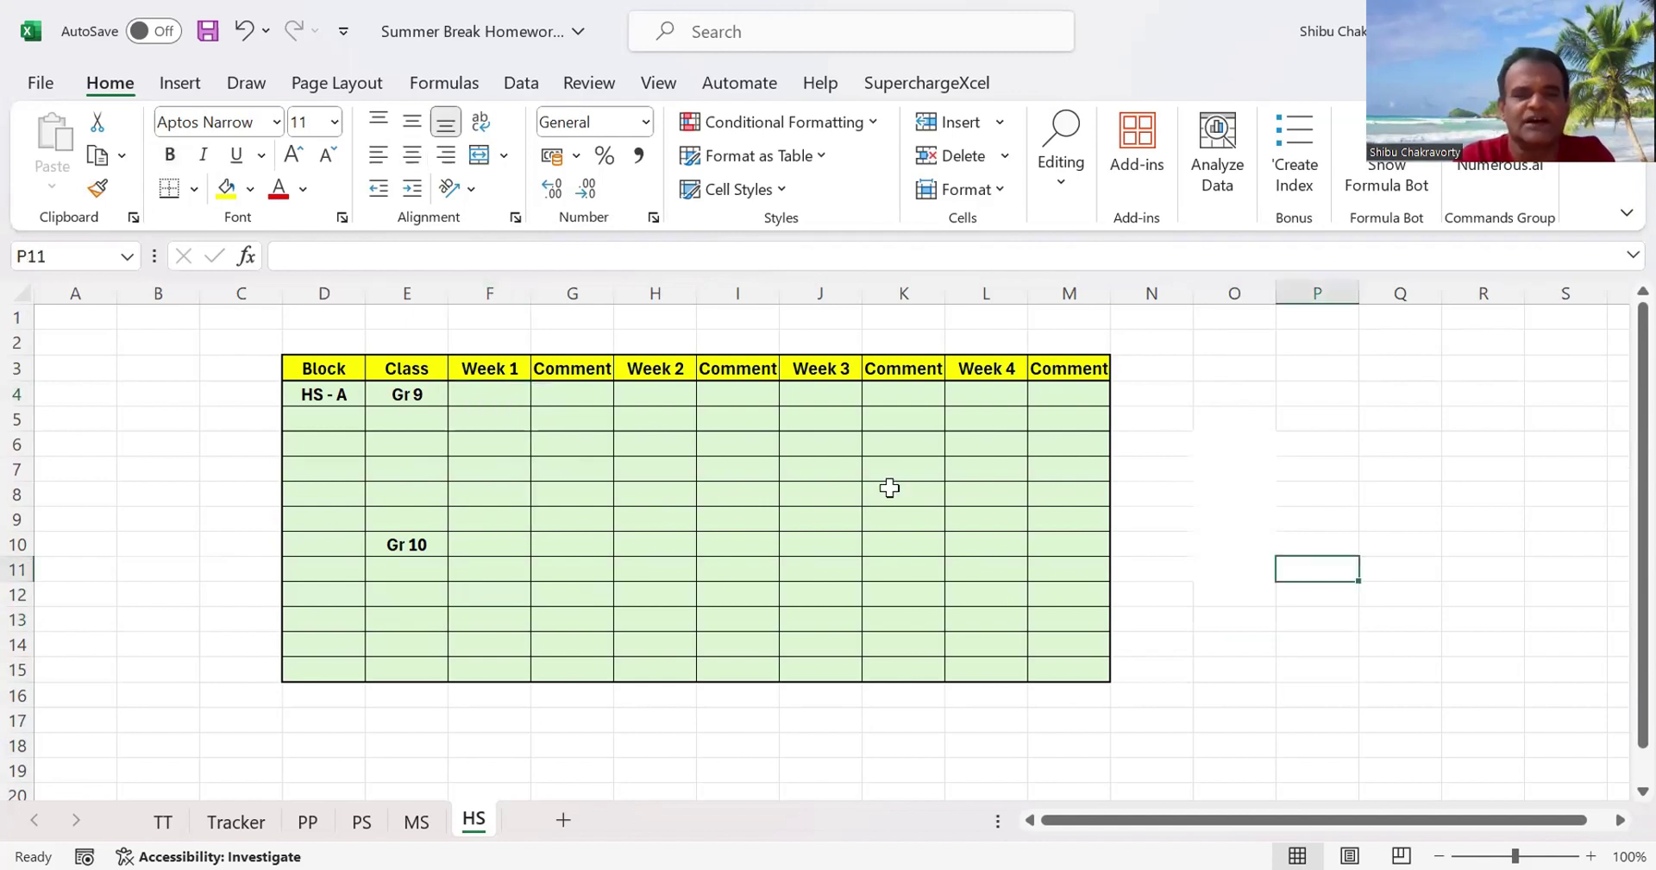
# - Highlight columns F to I on the HS sheet to point out Weeks 1 and 2 with their comments, then deselect them
pyautogui.click(480, 274)
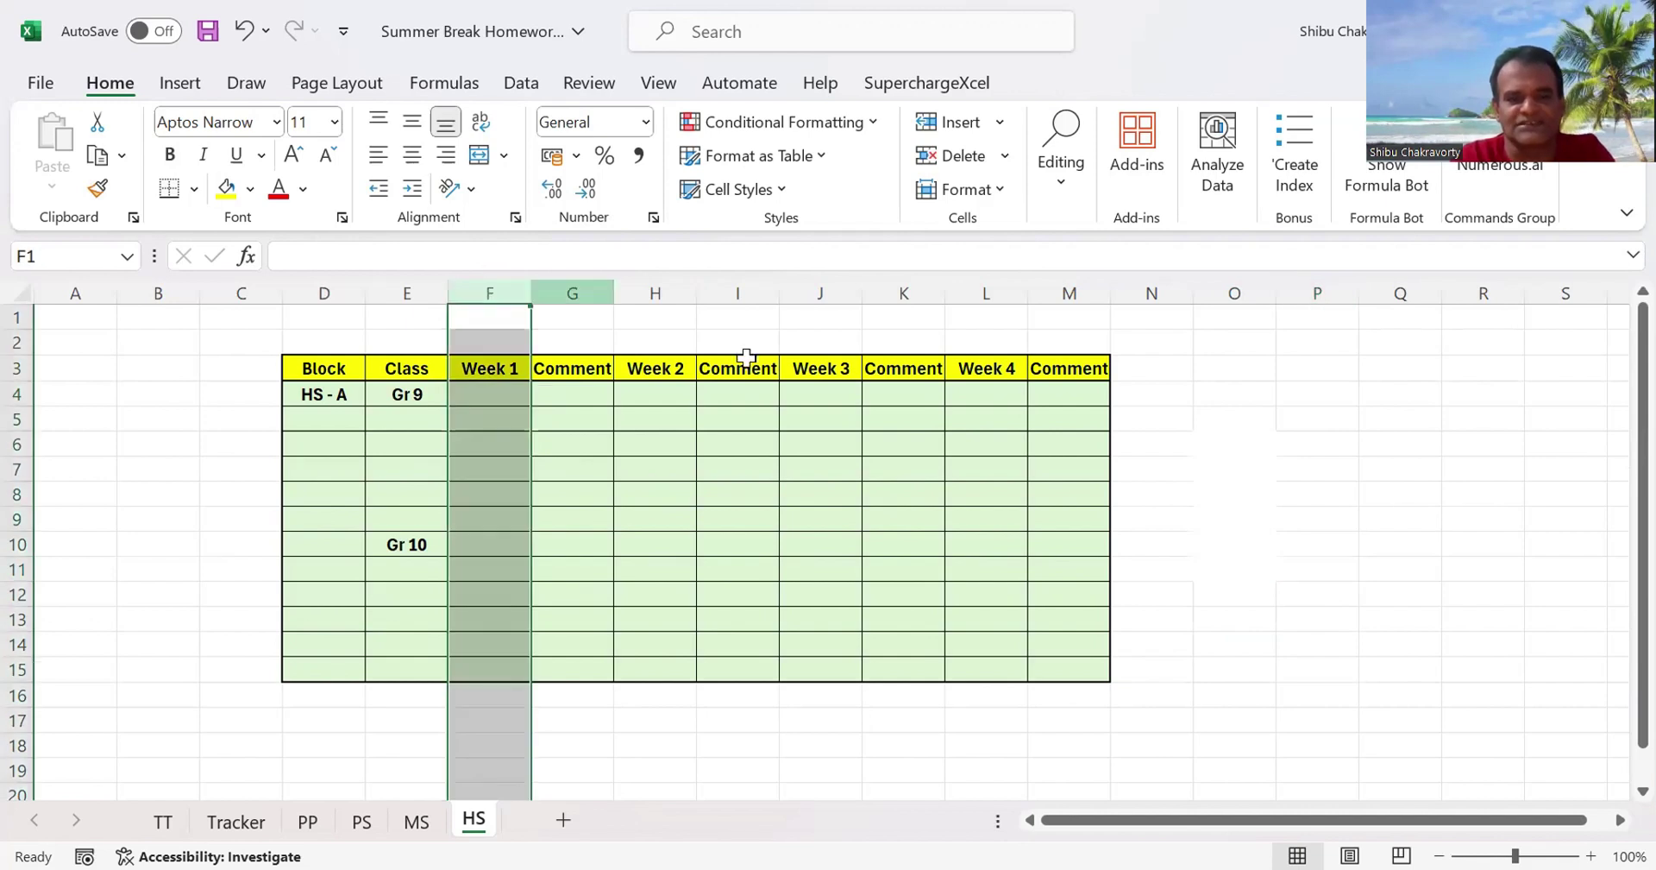
pyautogui.click(492, 284)
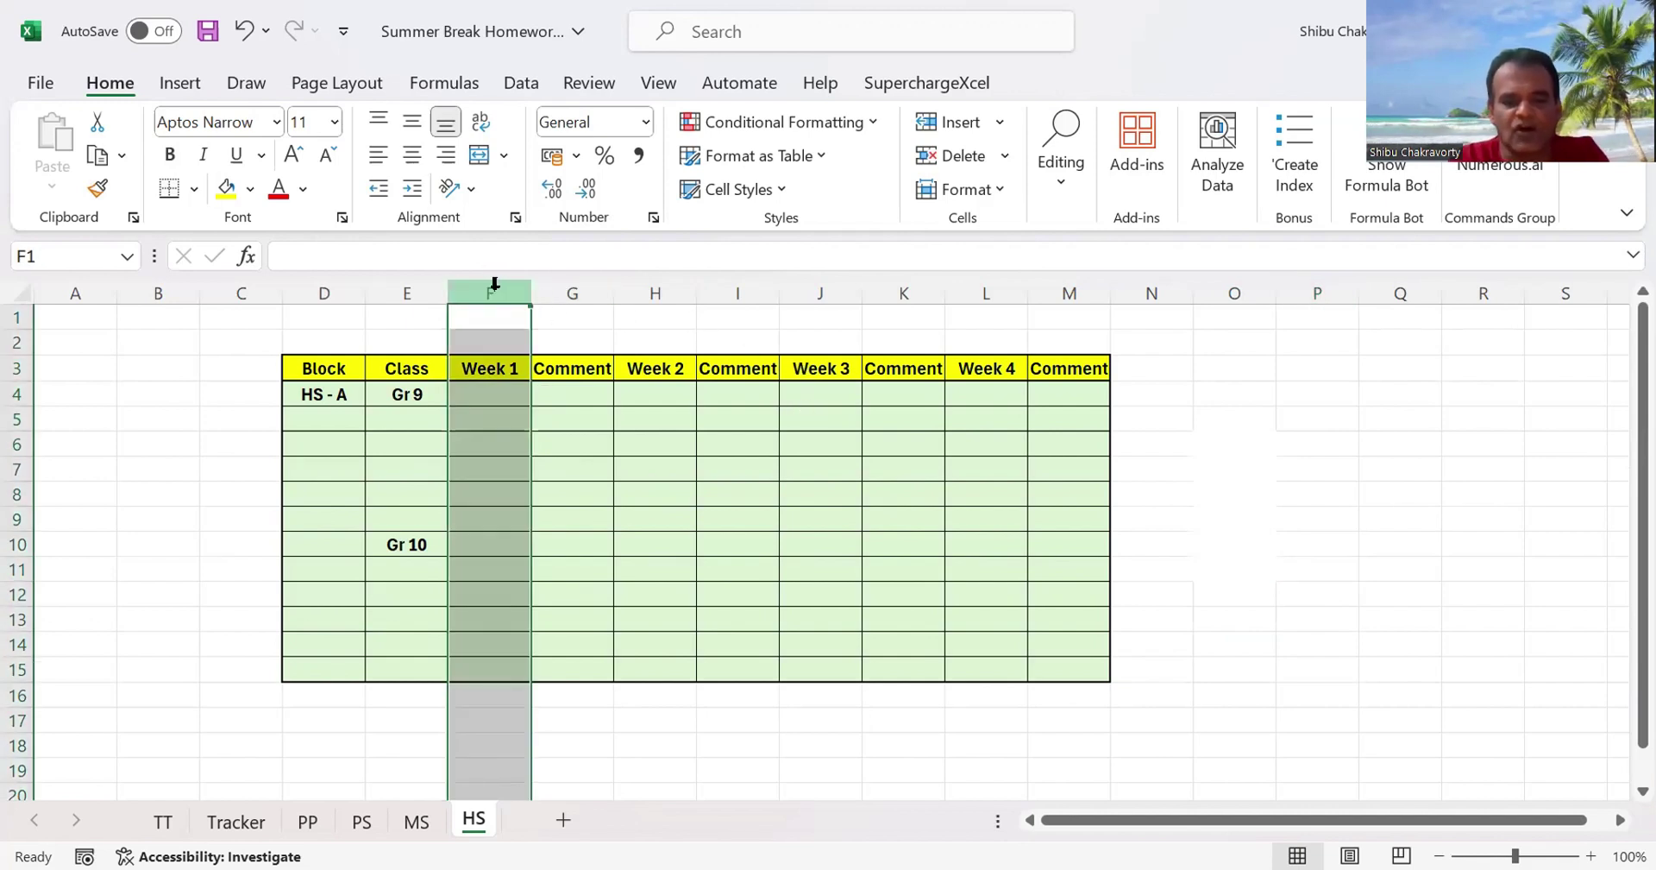
pyautogui.moveTo(781, 292); pyautogui.dragTo(755, 289)
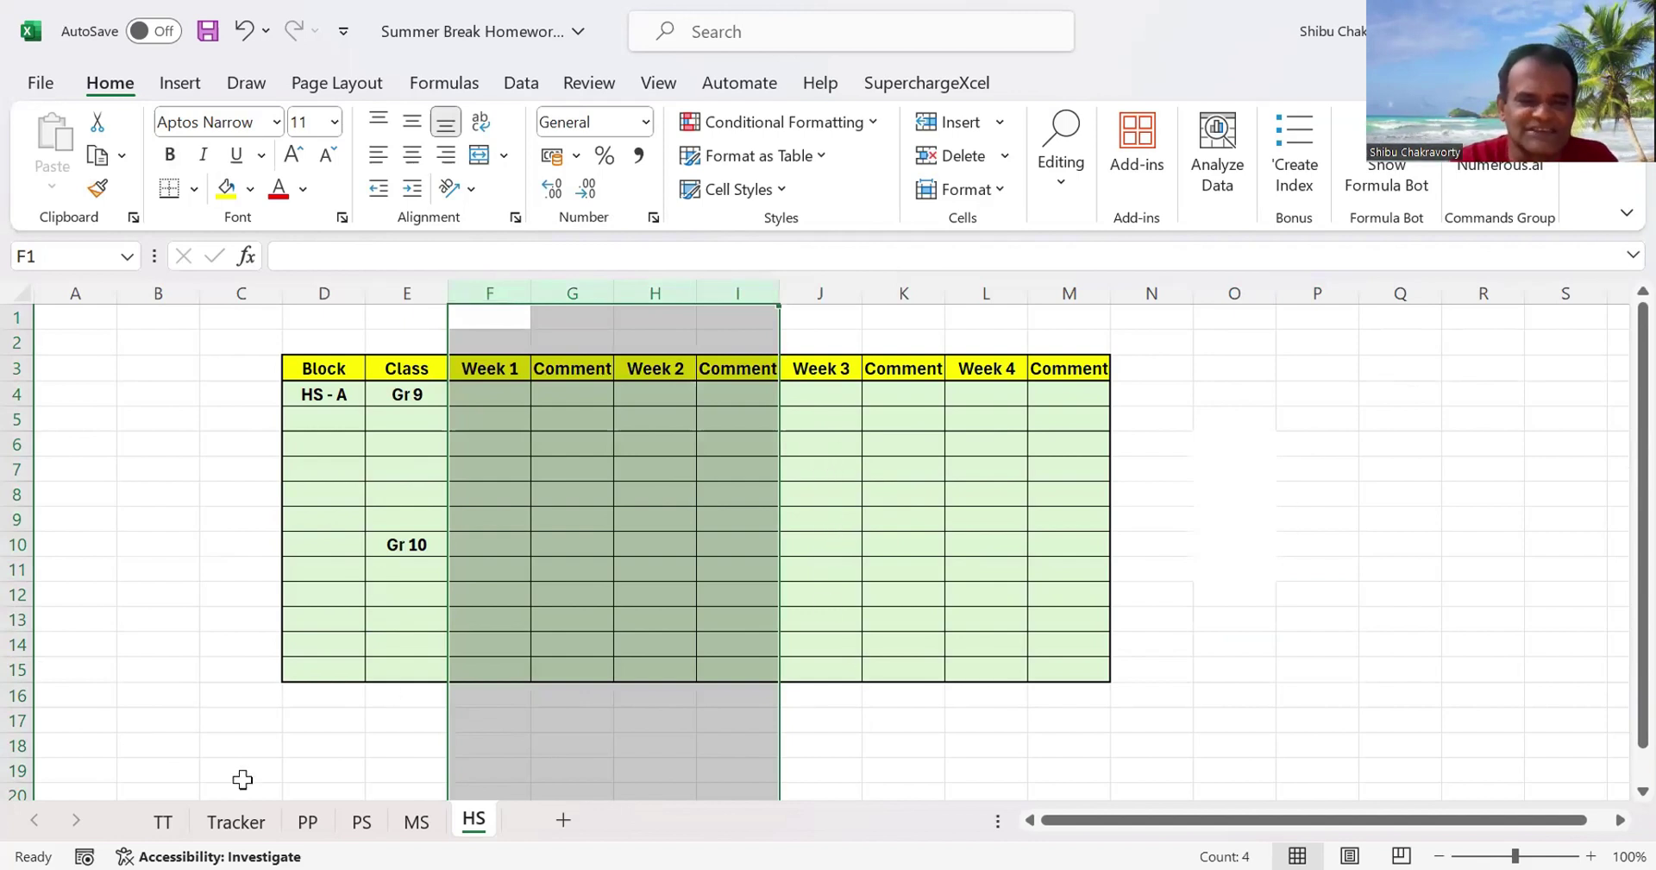
pyautogui.click(1323, 637)
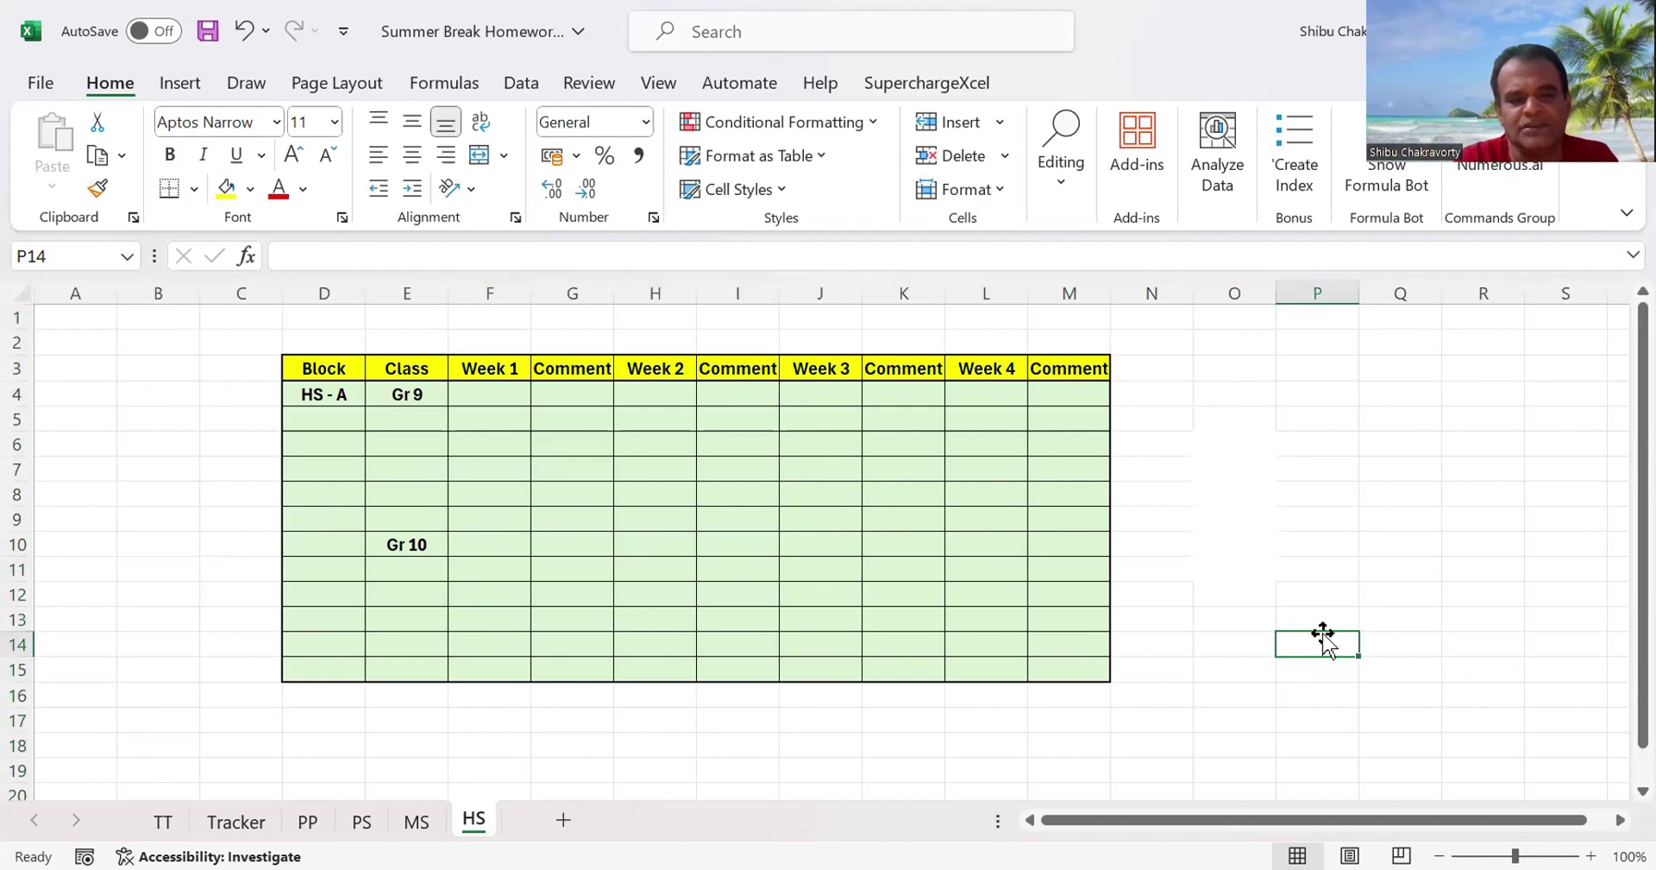
# - Look over the combined Tracker sheet with its blocks, classes and weekly columns
pyautogui.click(229, 827)
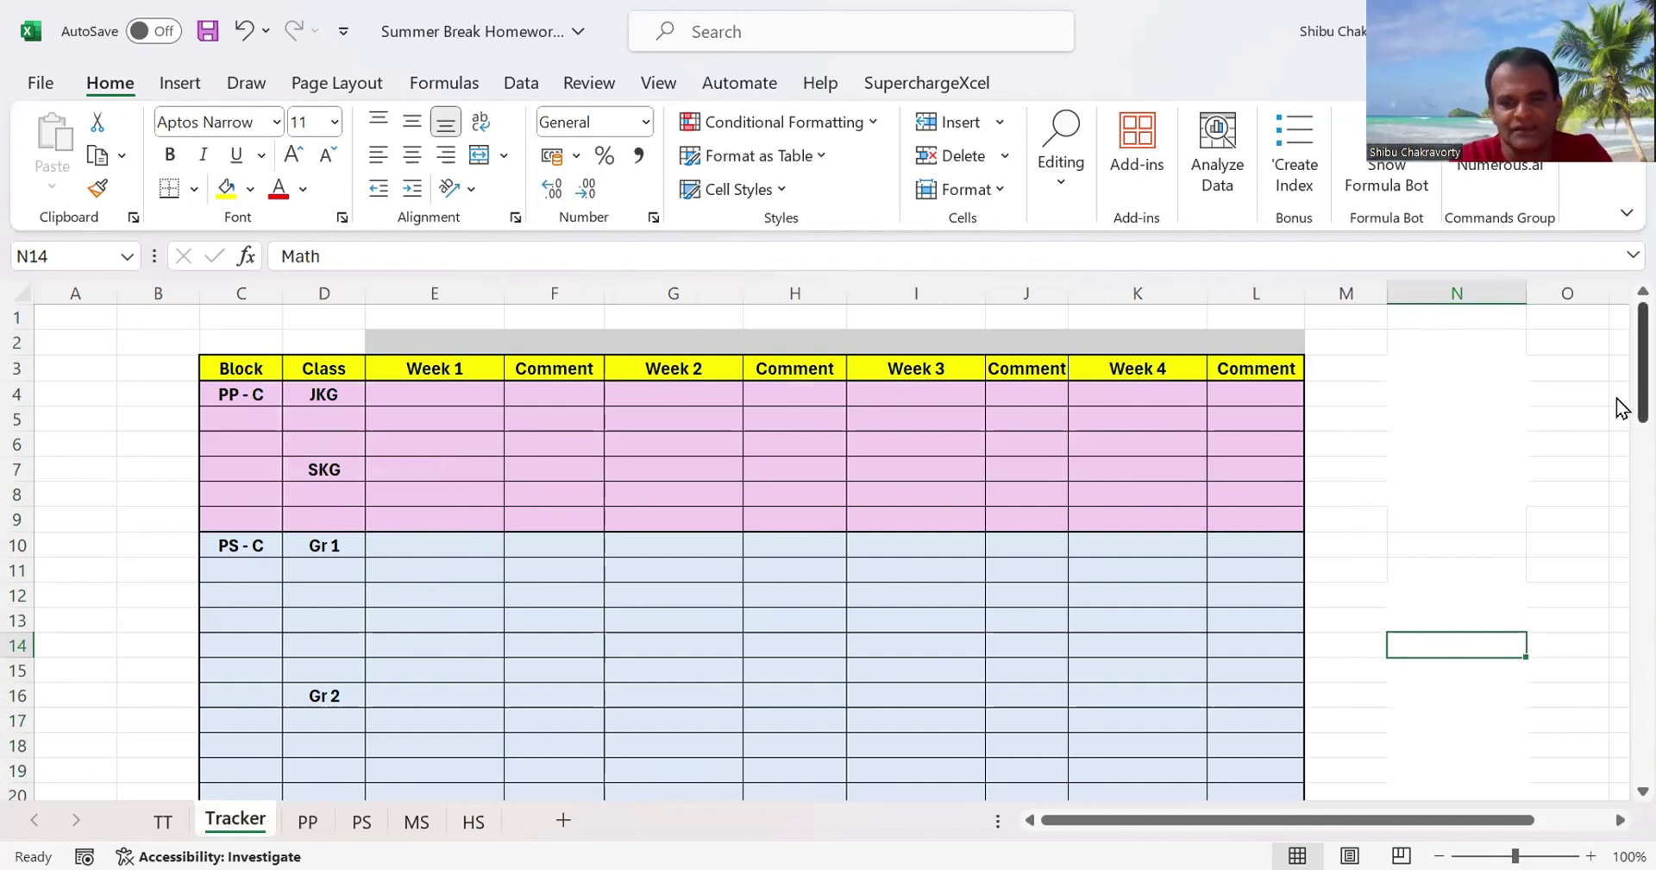
pyautogui.moveTo(1642, 410)
pyautogui.mouseDown()
pyautogui.moveTo(1616, 418)
pyautogui.moveTo(1612, 680)
pyautogui.moveTo(1620, 422)
pyautogui.mouseUp()
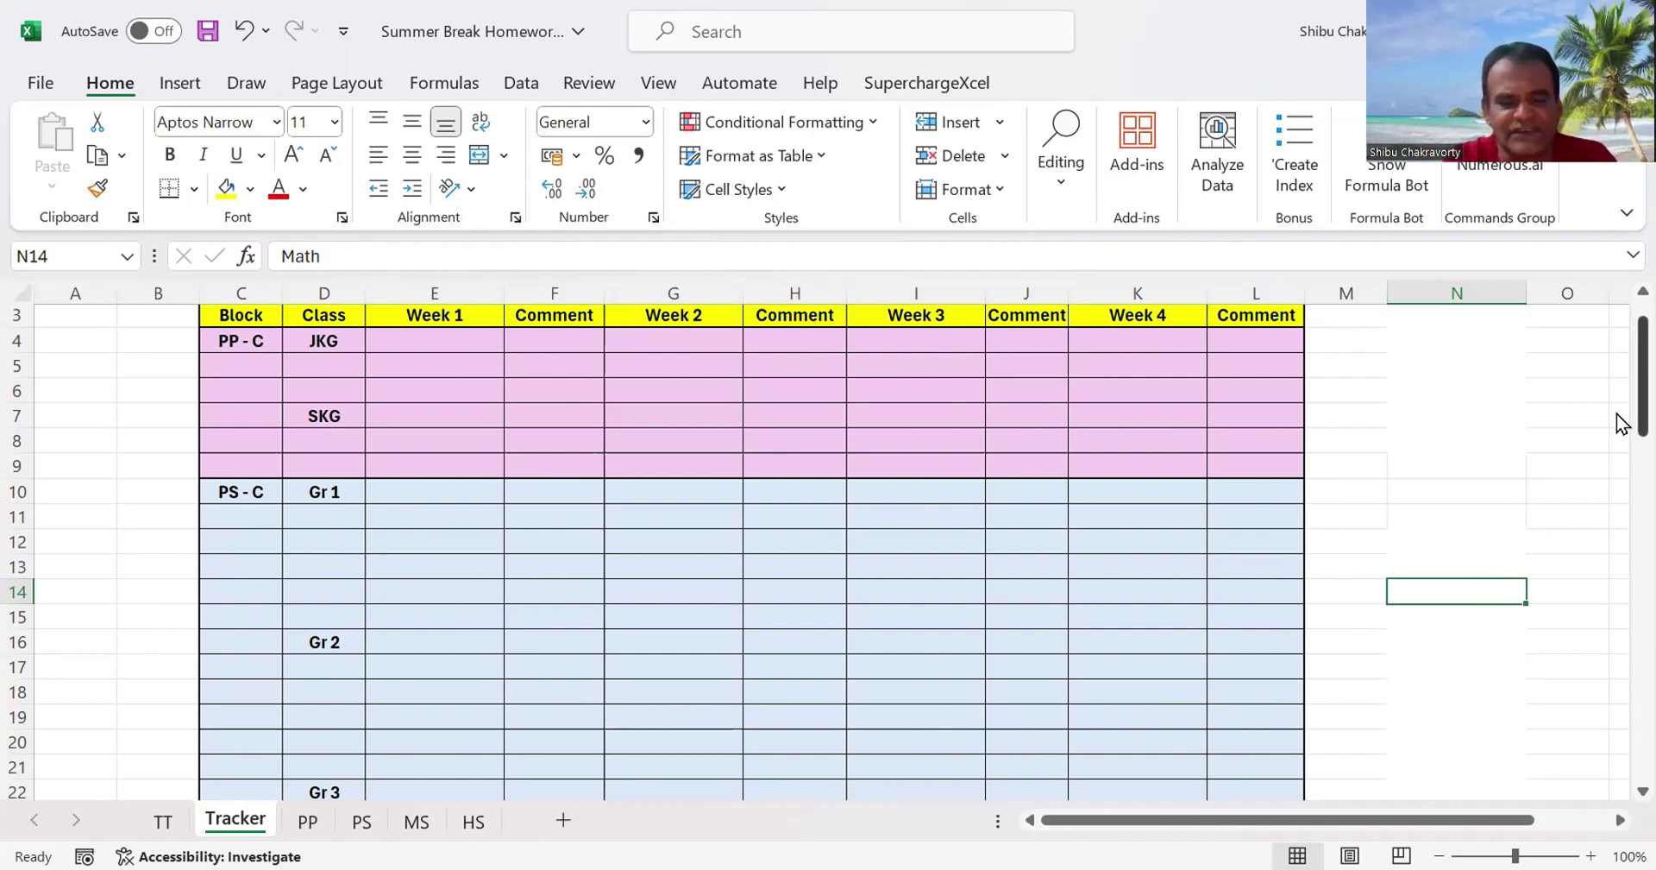
pyautogui.moveTo(1619, 414); pyautogui.dragTo(1619, 274)
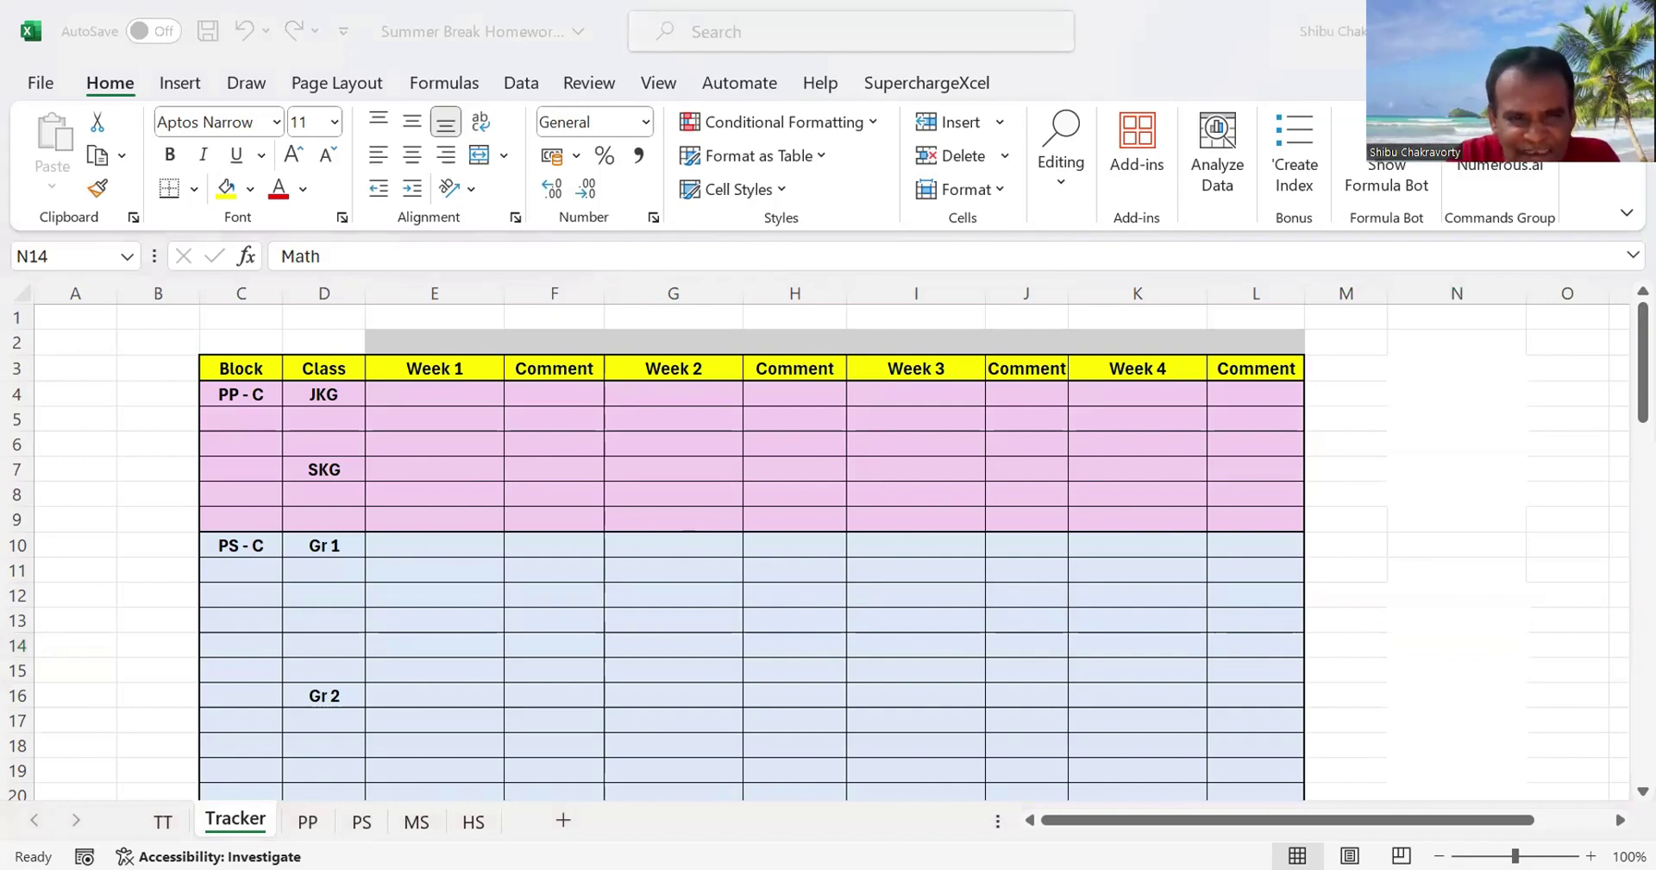
# - Switch to the Summer Break folder in Google Drive and download the Summer Break Homework TT spreadsheet
pyautogui.hotkey('alt', 'Tab')
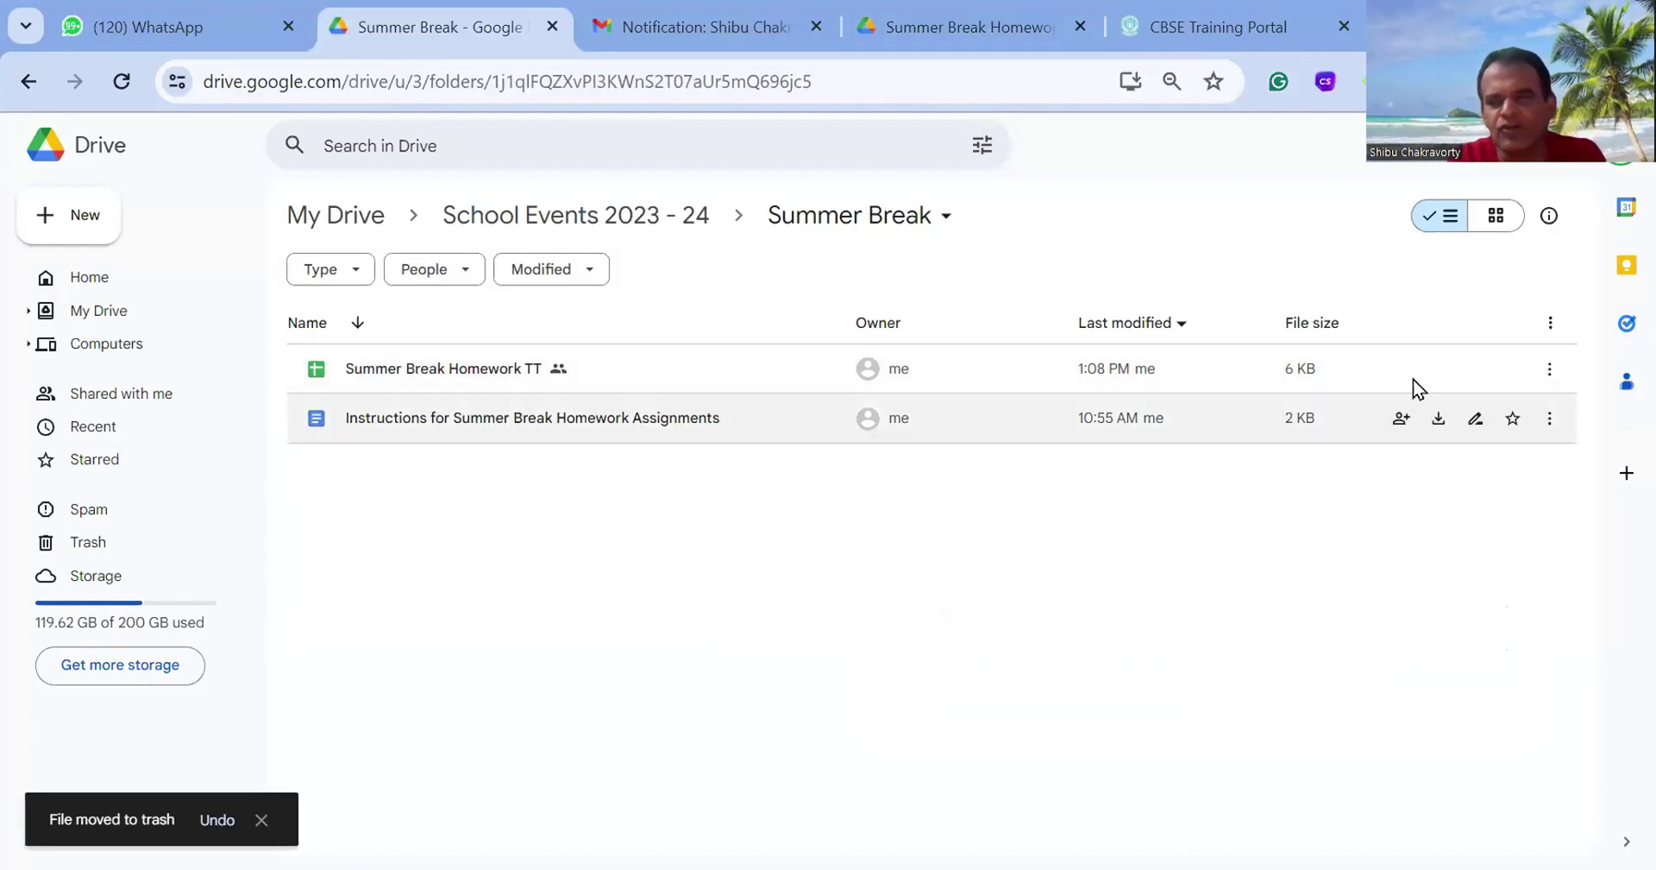
pyautogui.click(1551, 371)
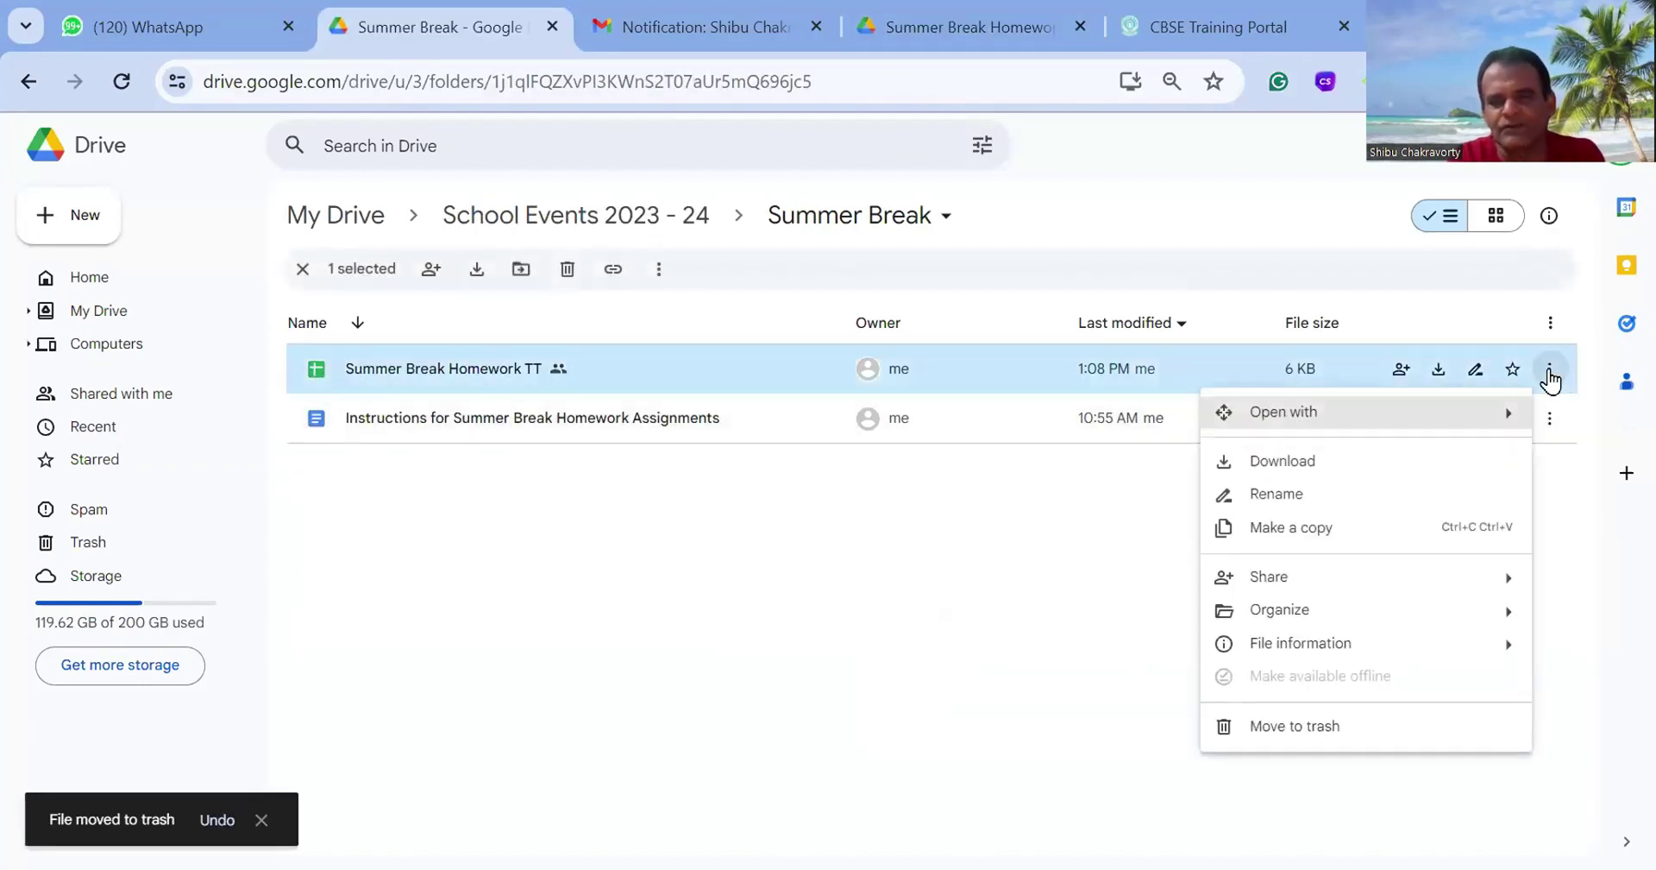
pyautogui.click(1316, 466)
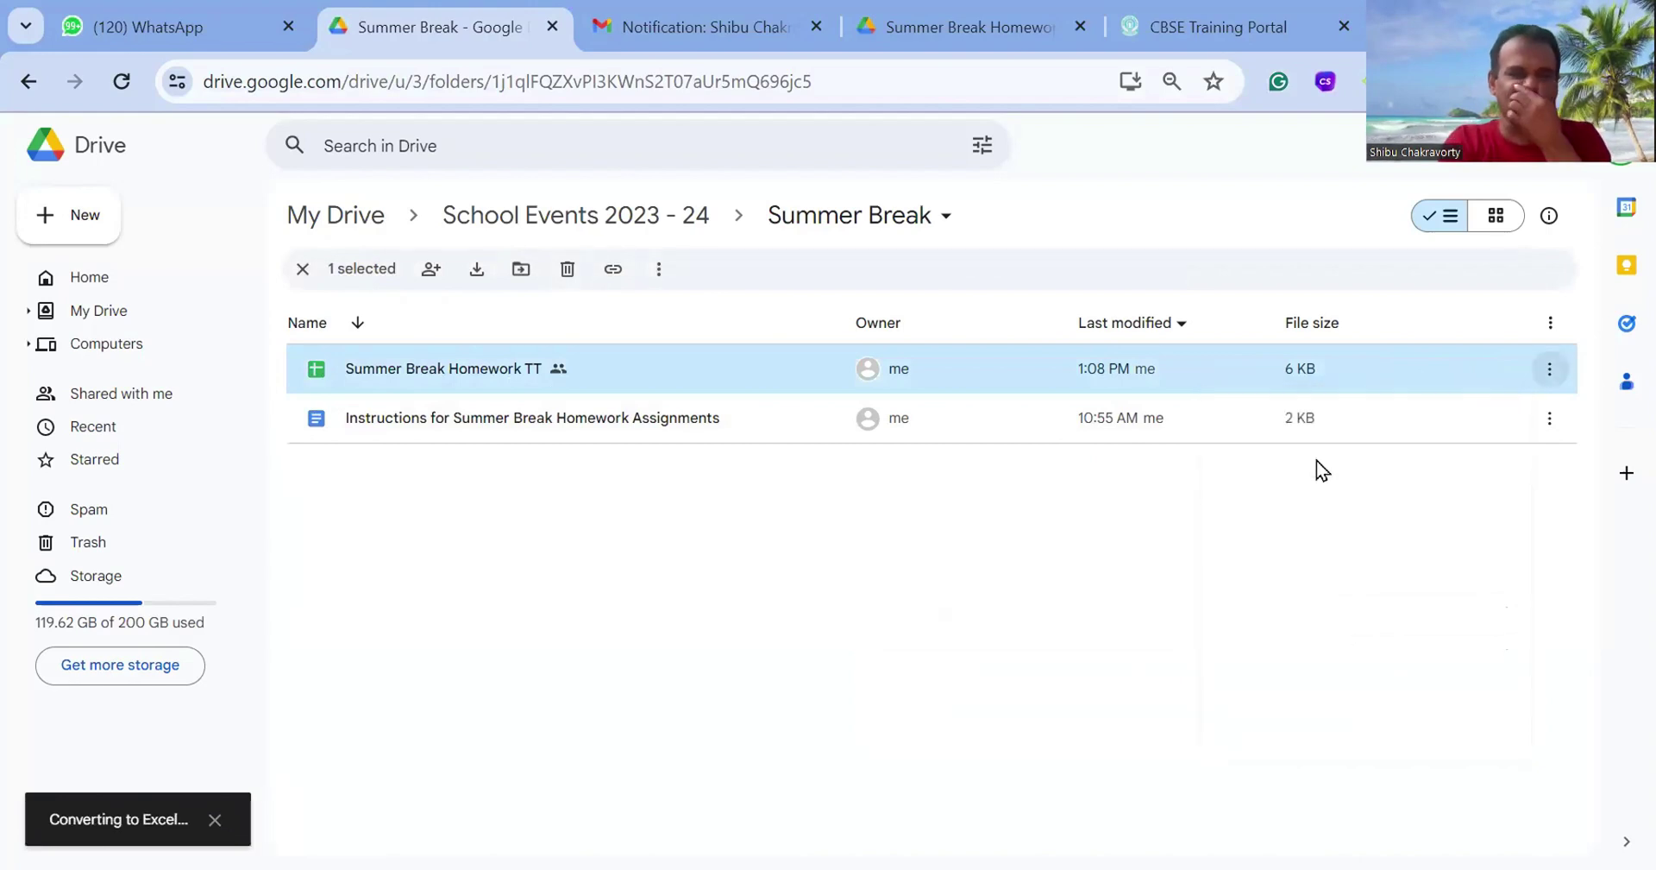
# - Open Summer Break Homework TT in Google Sheets and clear JKG's Week 1 subjects and comments in E4:F6 on the PP sheet
pyautogui.doubleClick(507, 370)
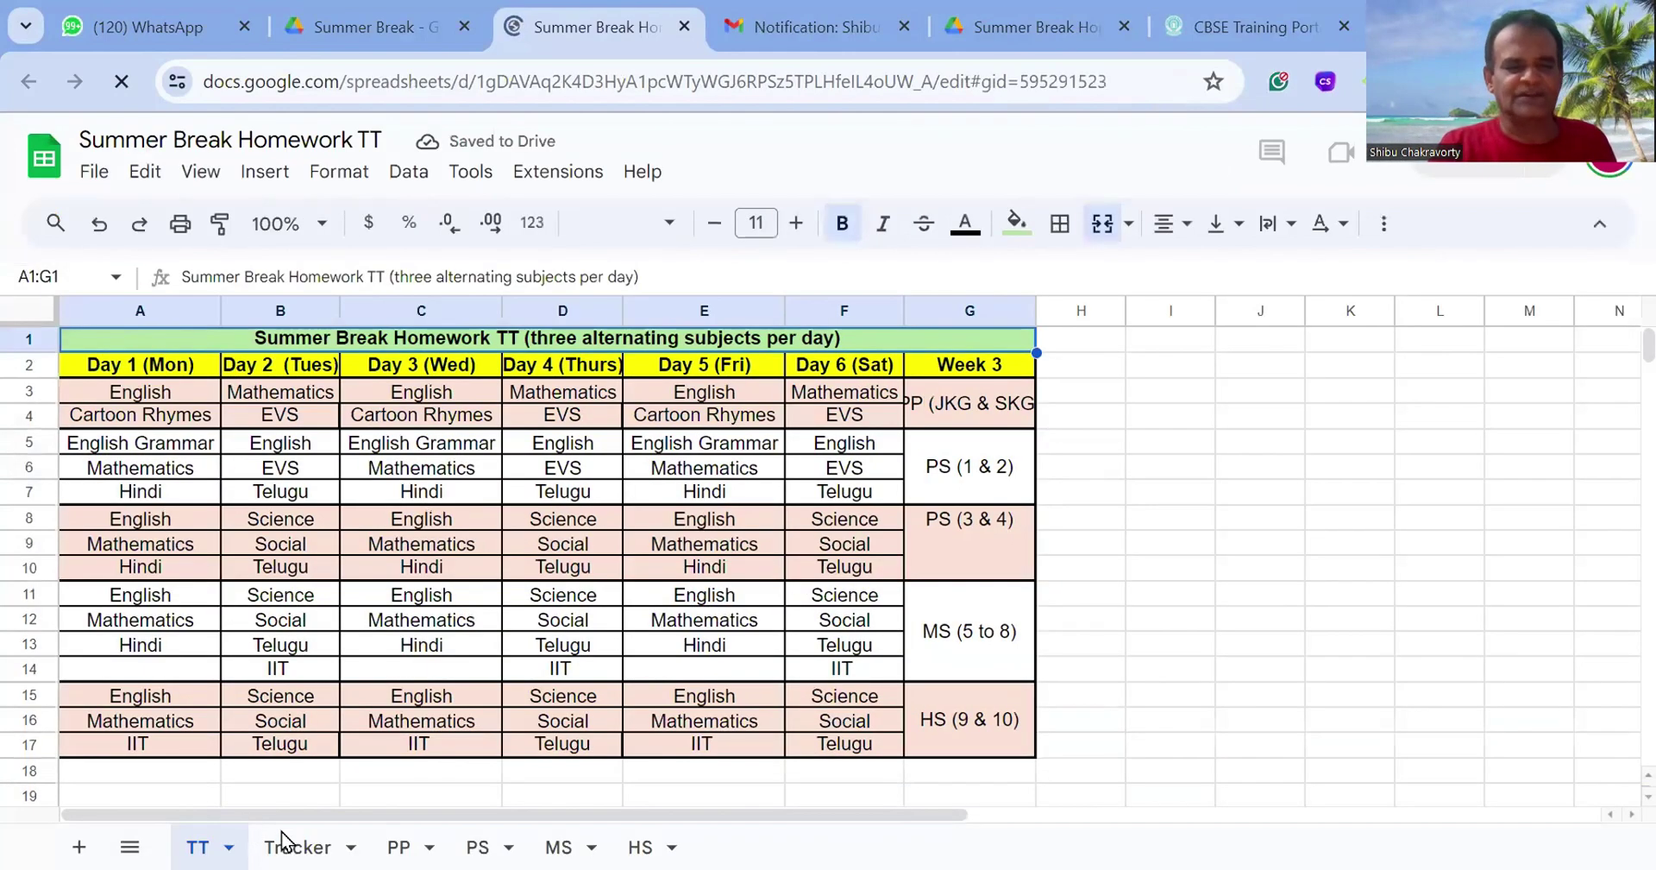
pyautogui.click(284, 841)
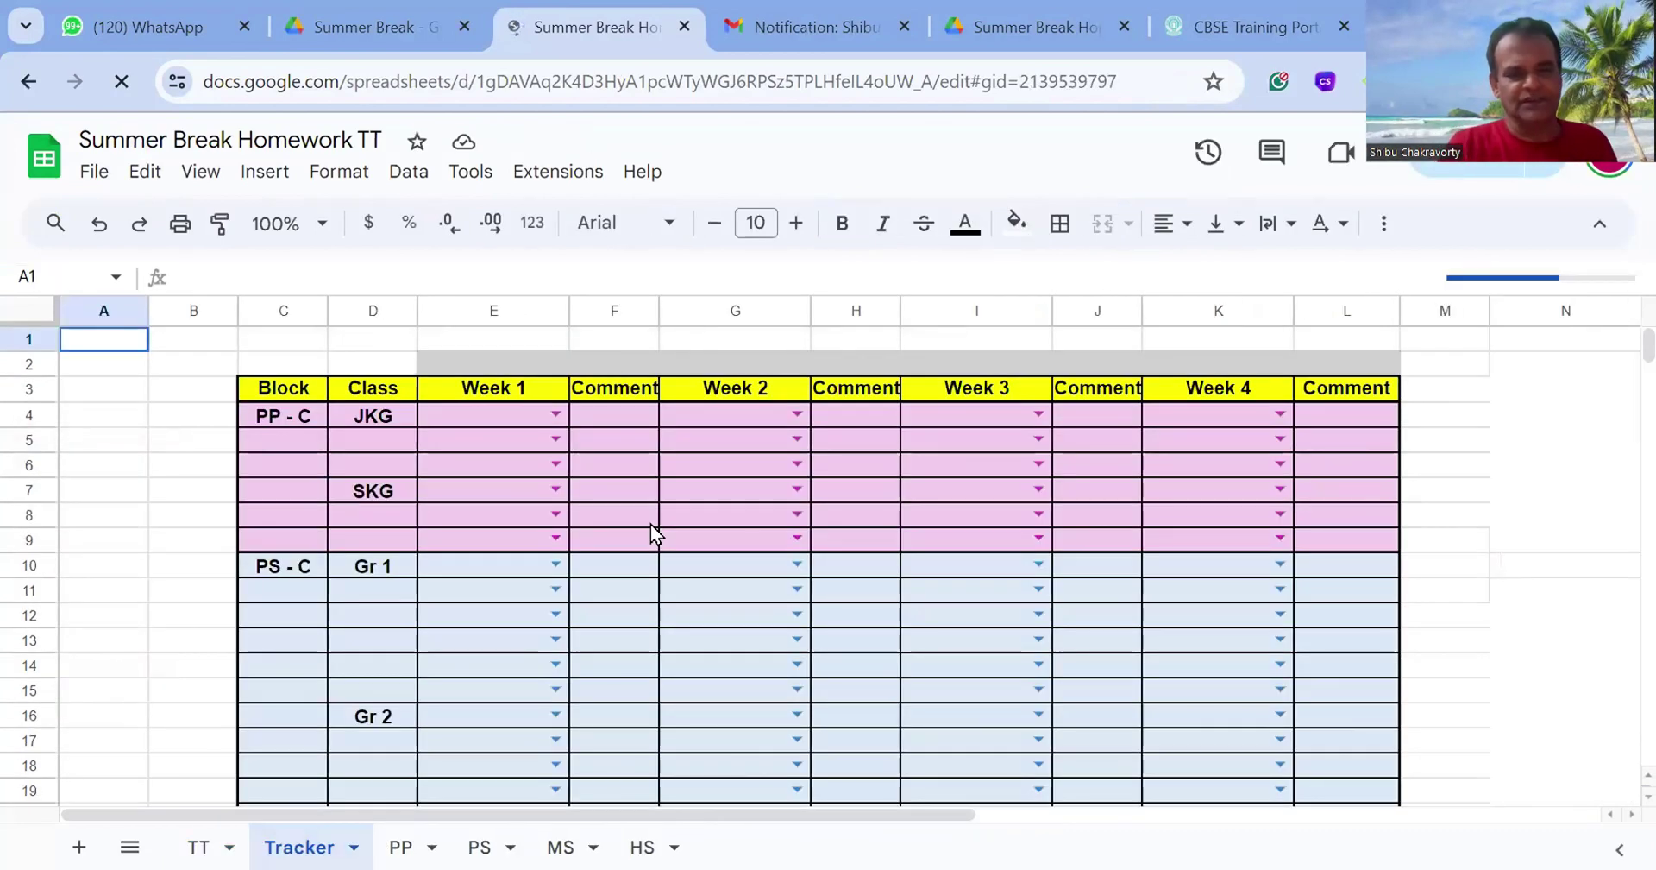
pyautogui.click(402, 844)
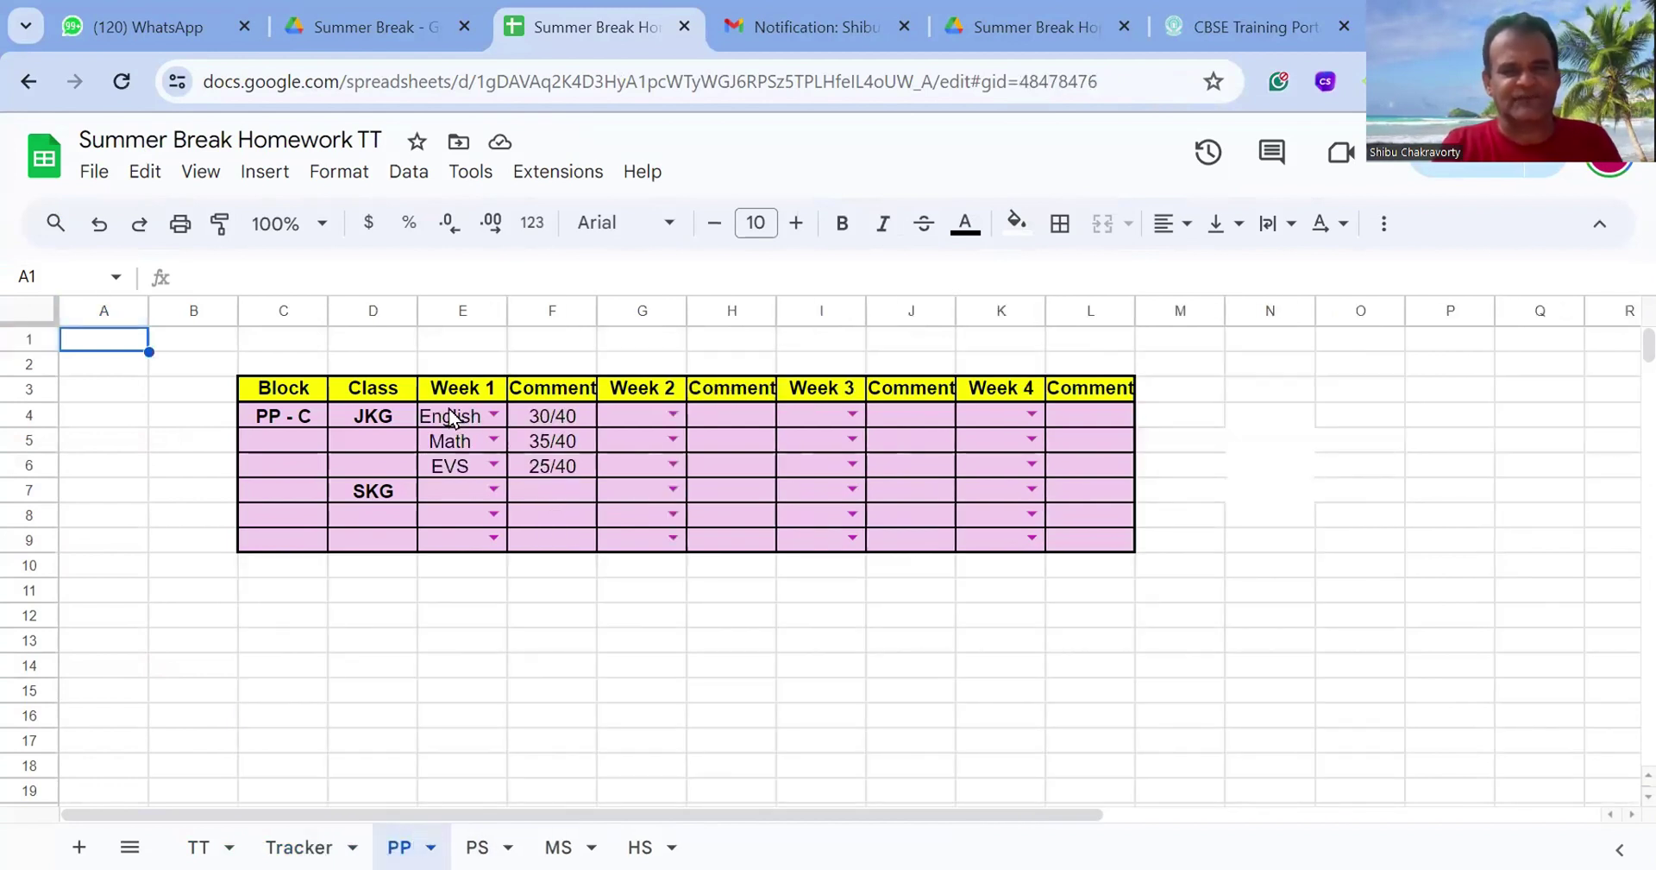
pyautogui.moveTo(449, 418); pyautogui.dragTo(577, 484)
pyautogui.press('Delete')
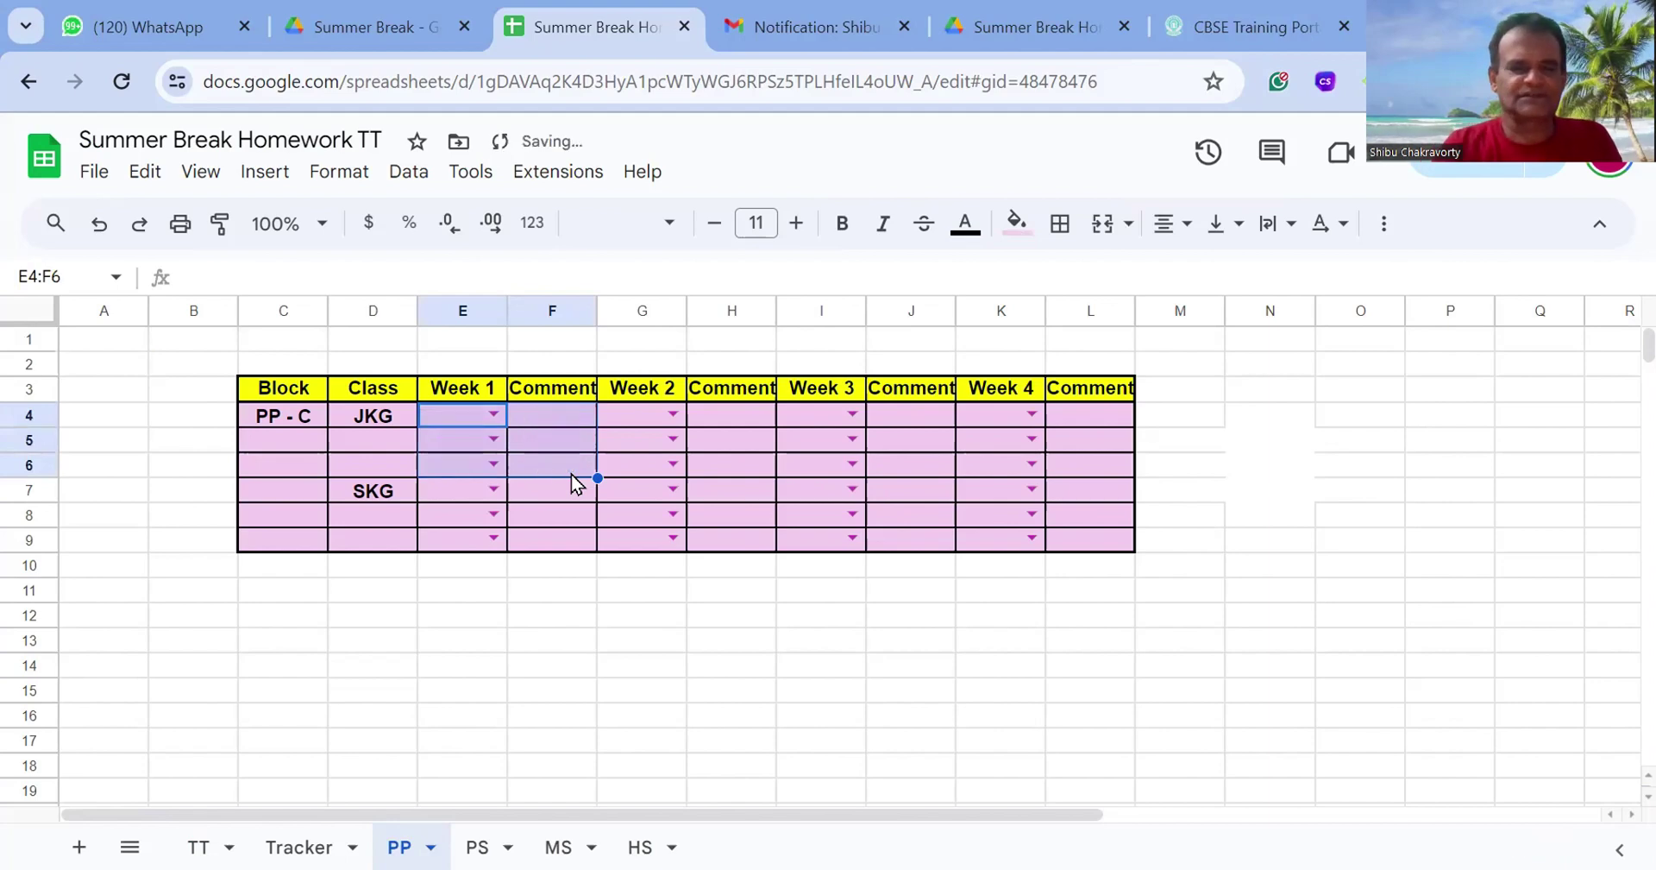
pyautogui.click(532, 624)
# - Check the PS, MS and HS sheets for leftover entries and clear the Week 1 cells F10:F17 on the MS sheet
pyautogui.click(473, 843)
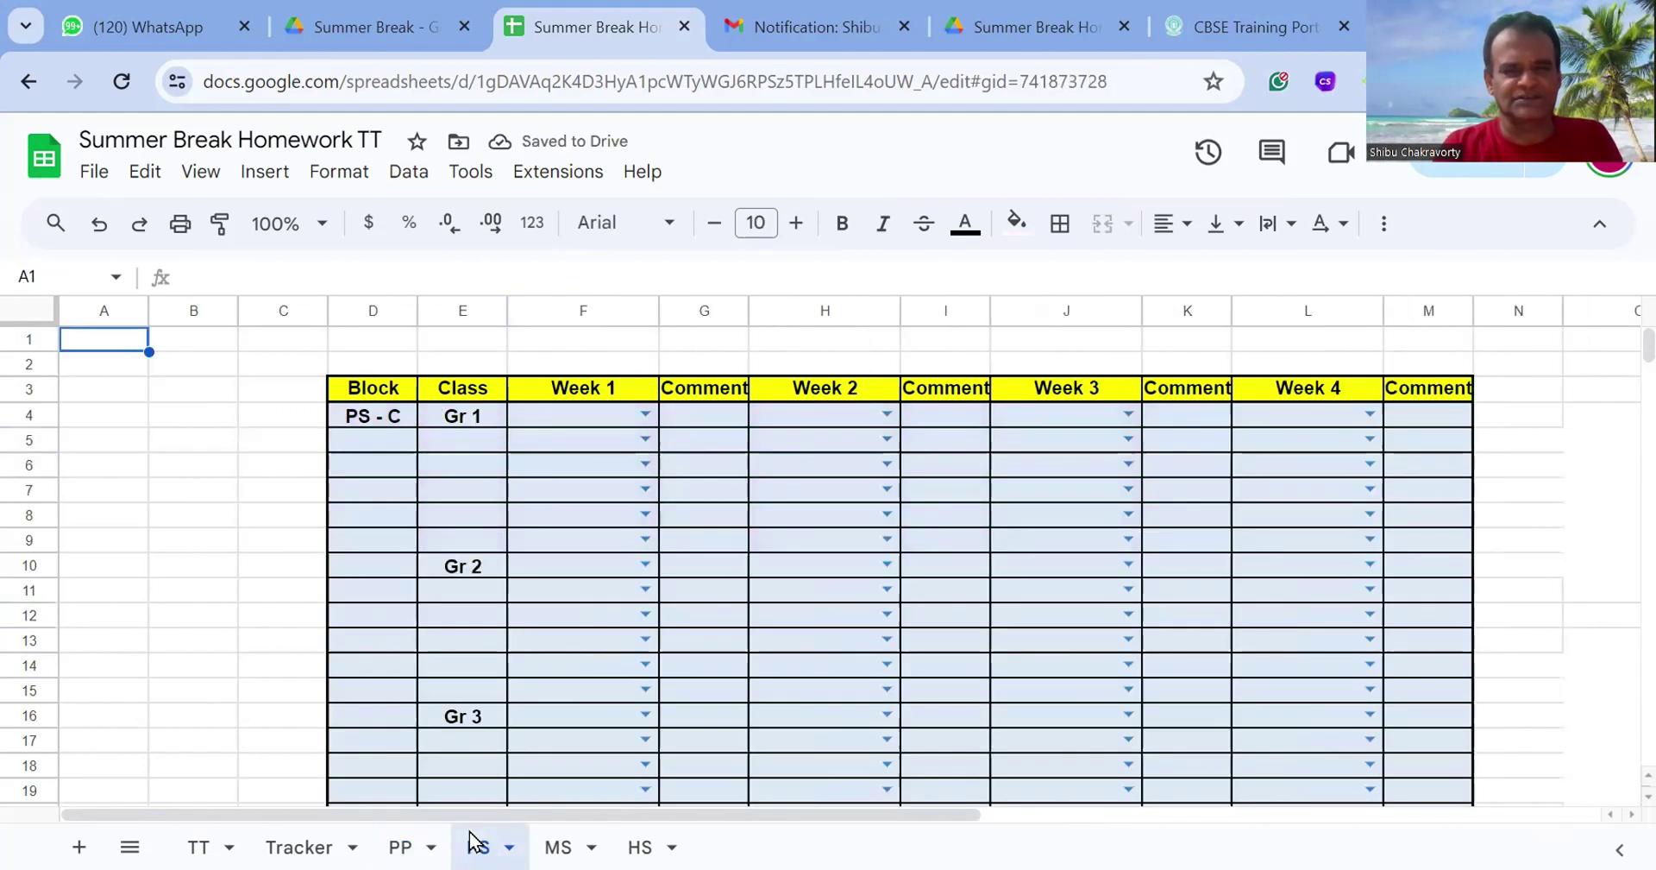
pyautogui.click(575, 843)
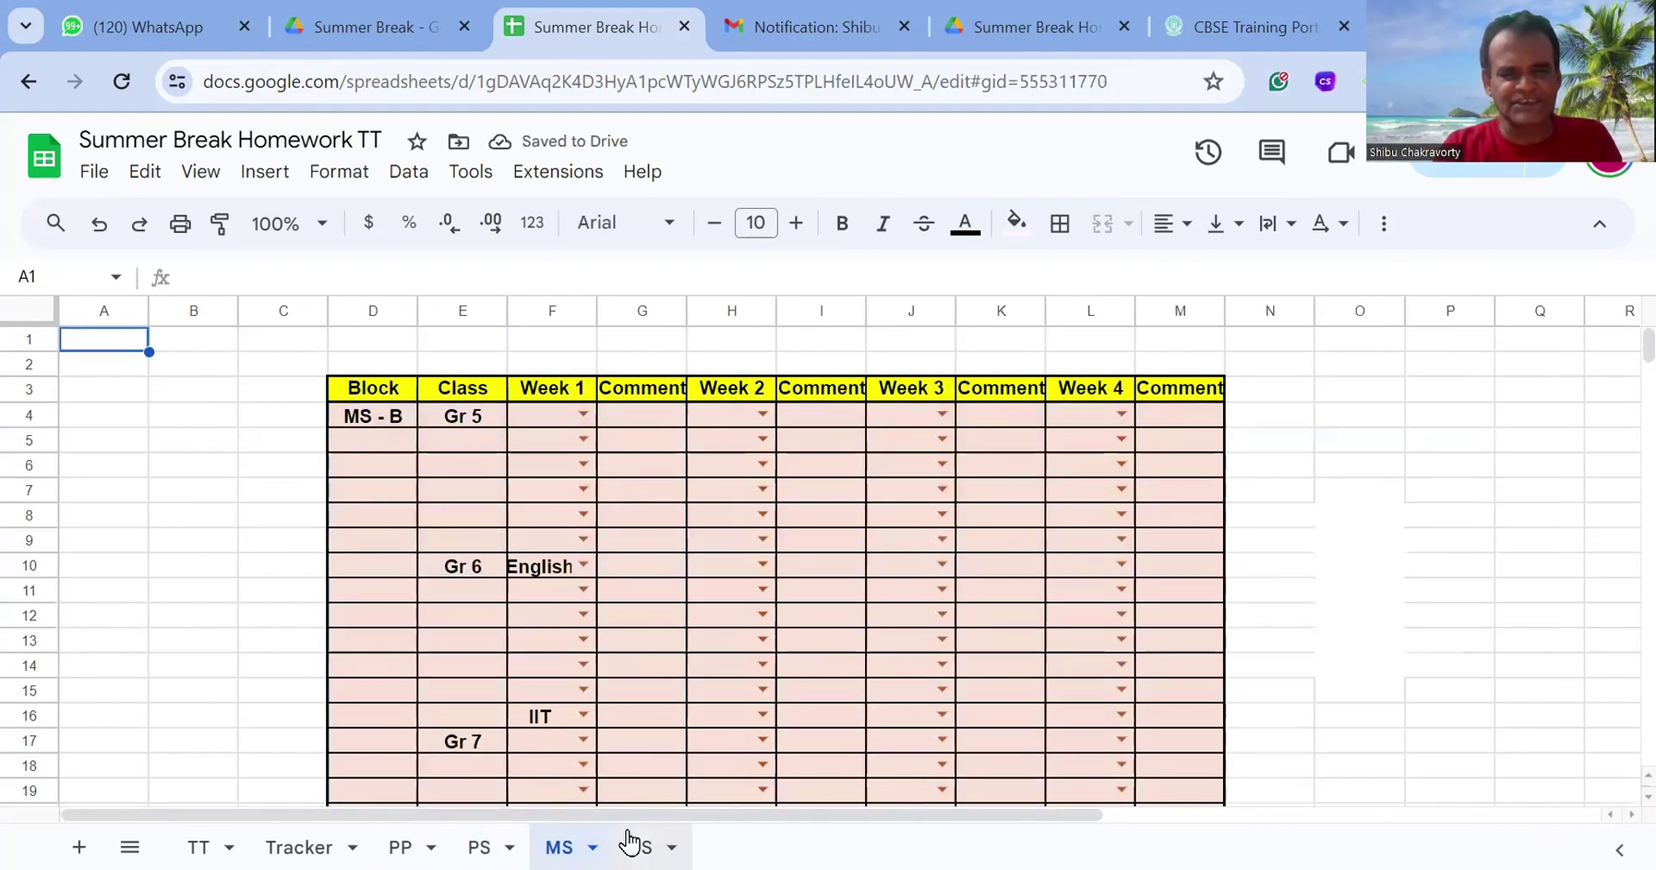
pyautogui.click(633, 843)
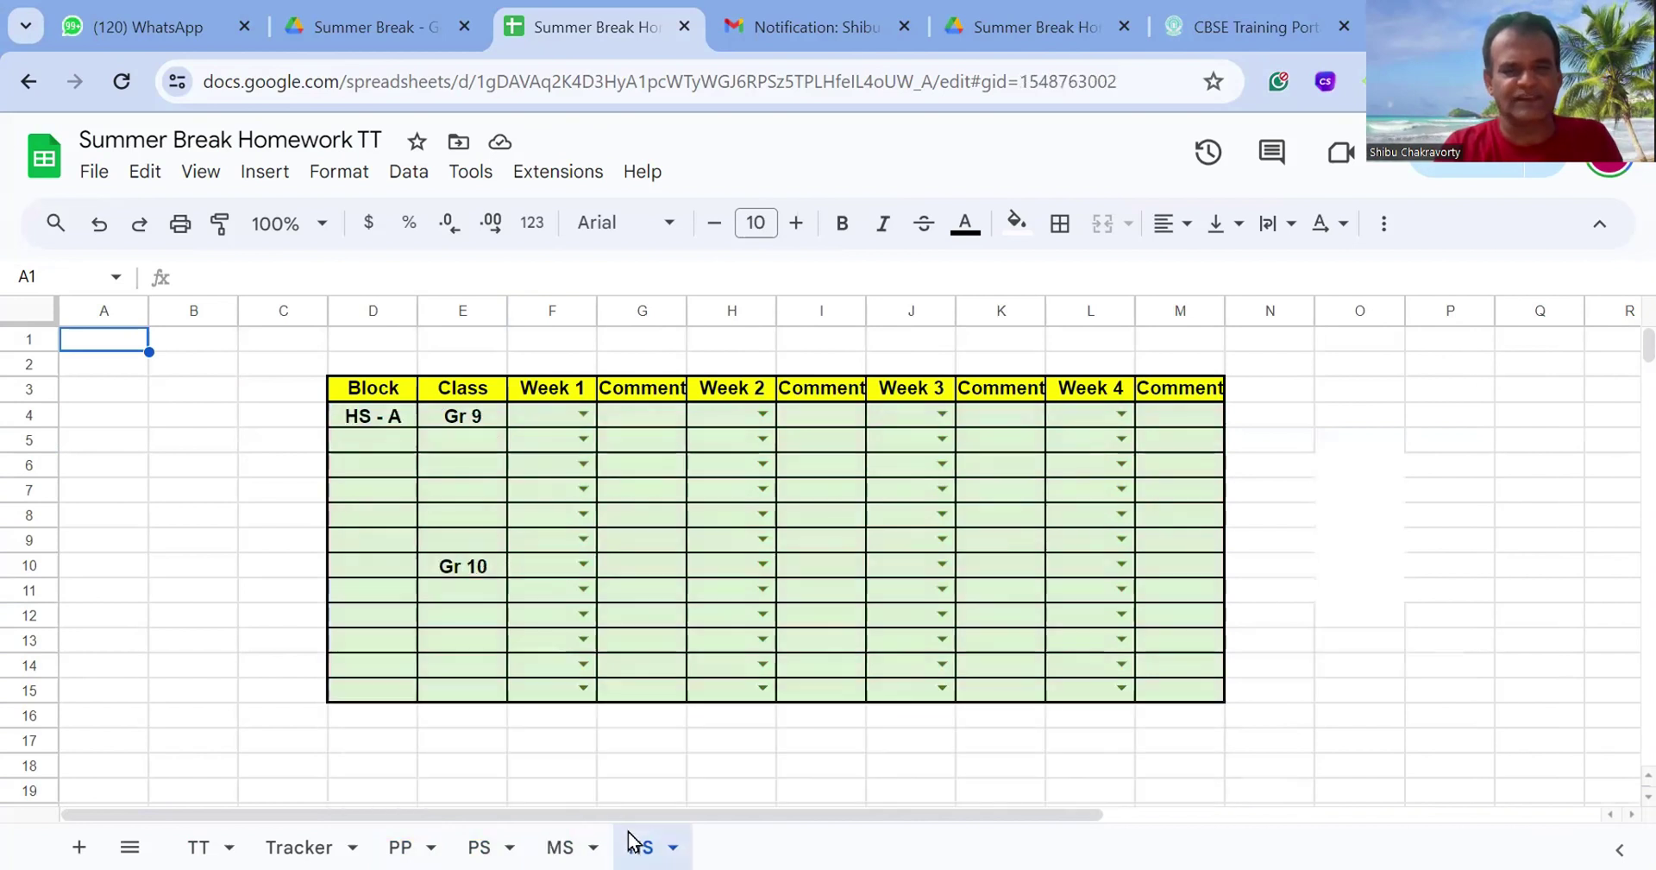
pyautogui.click(558, 844)
pyautogui.moveTo(541, 565); pyautogui.dragTo(549, 742)
pyautogui.press('Delete')
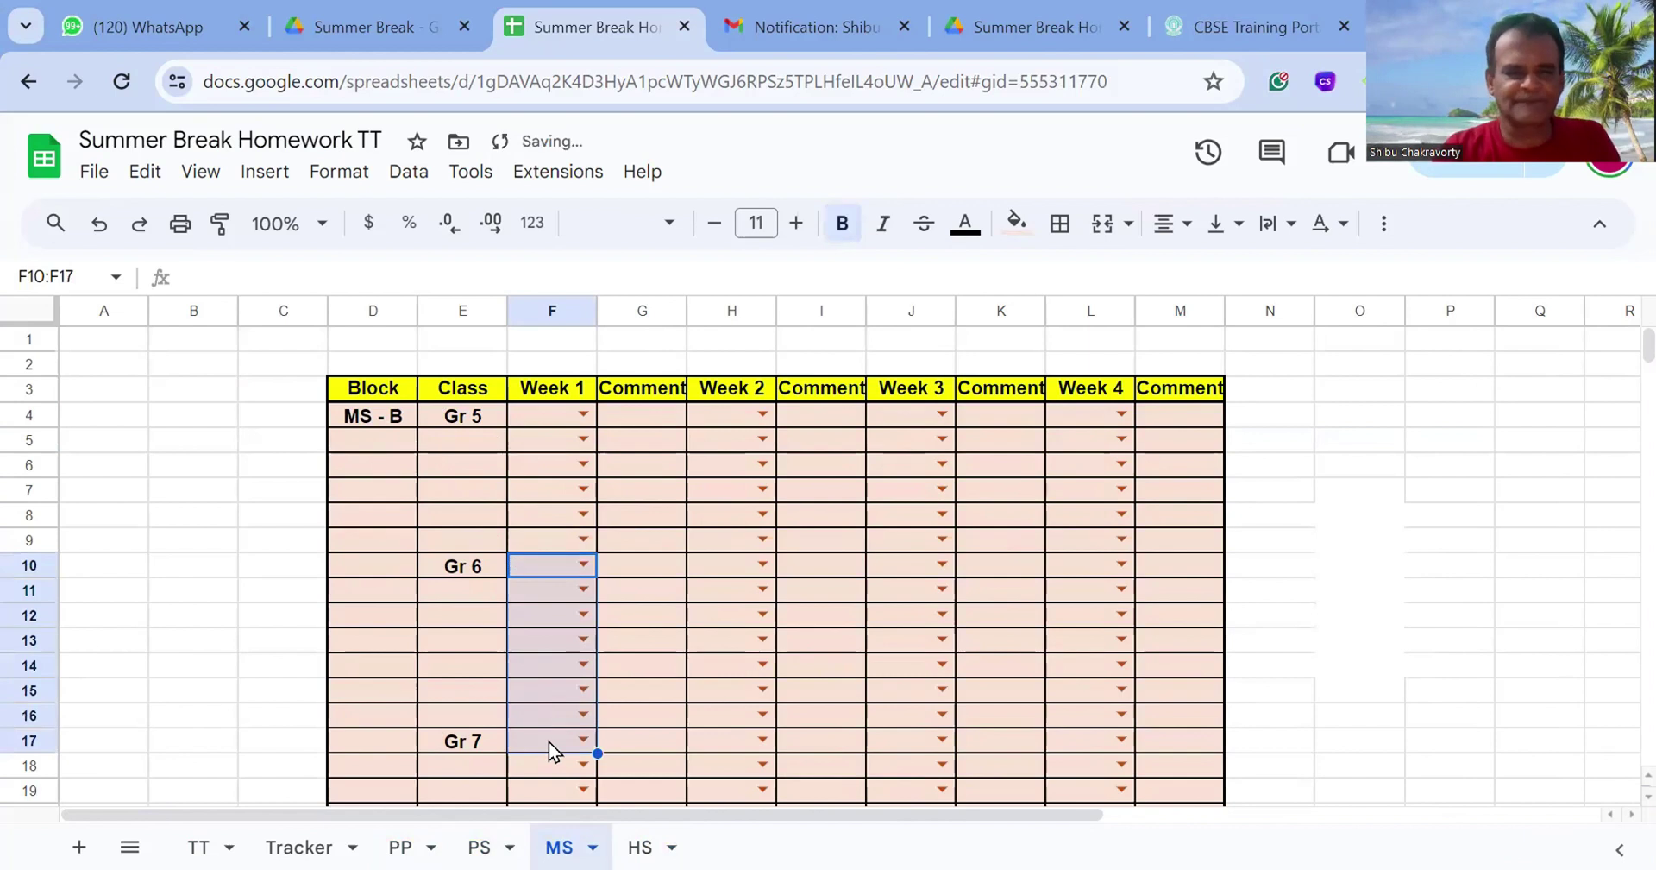
# - Choose English, English Grammar and Math as Gr 1's first three Week 1 subjects in F4:F6 on the PS sheet
pyautogui.click(487, 840)
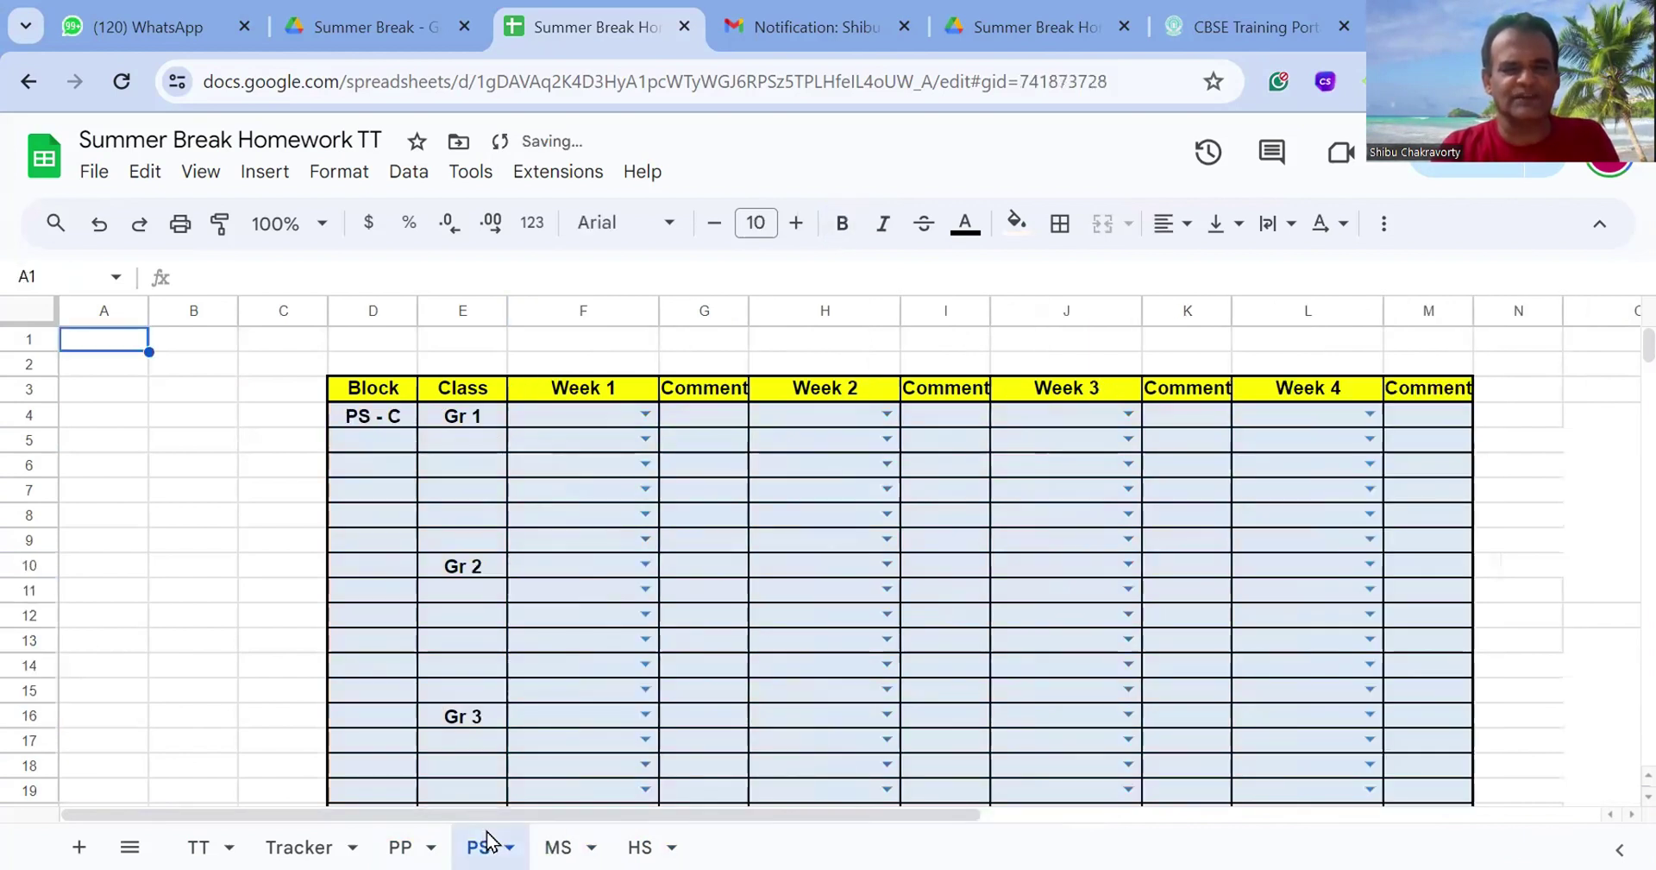
pyautogui.click(646, 403)
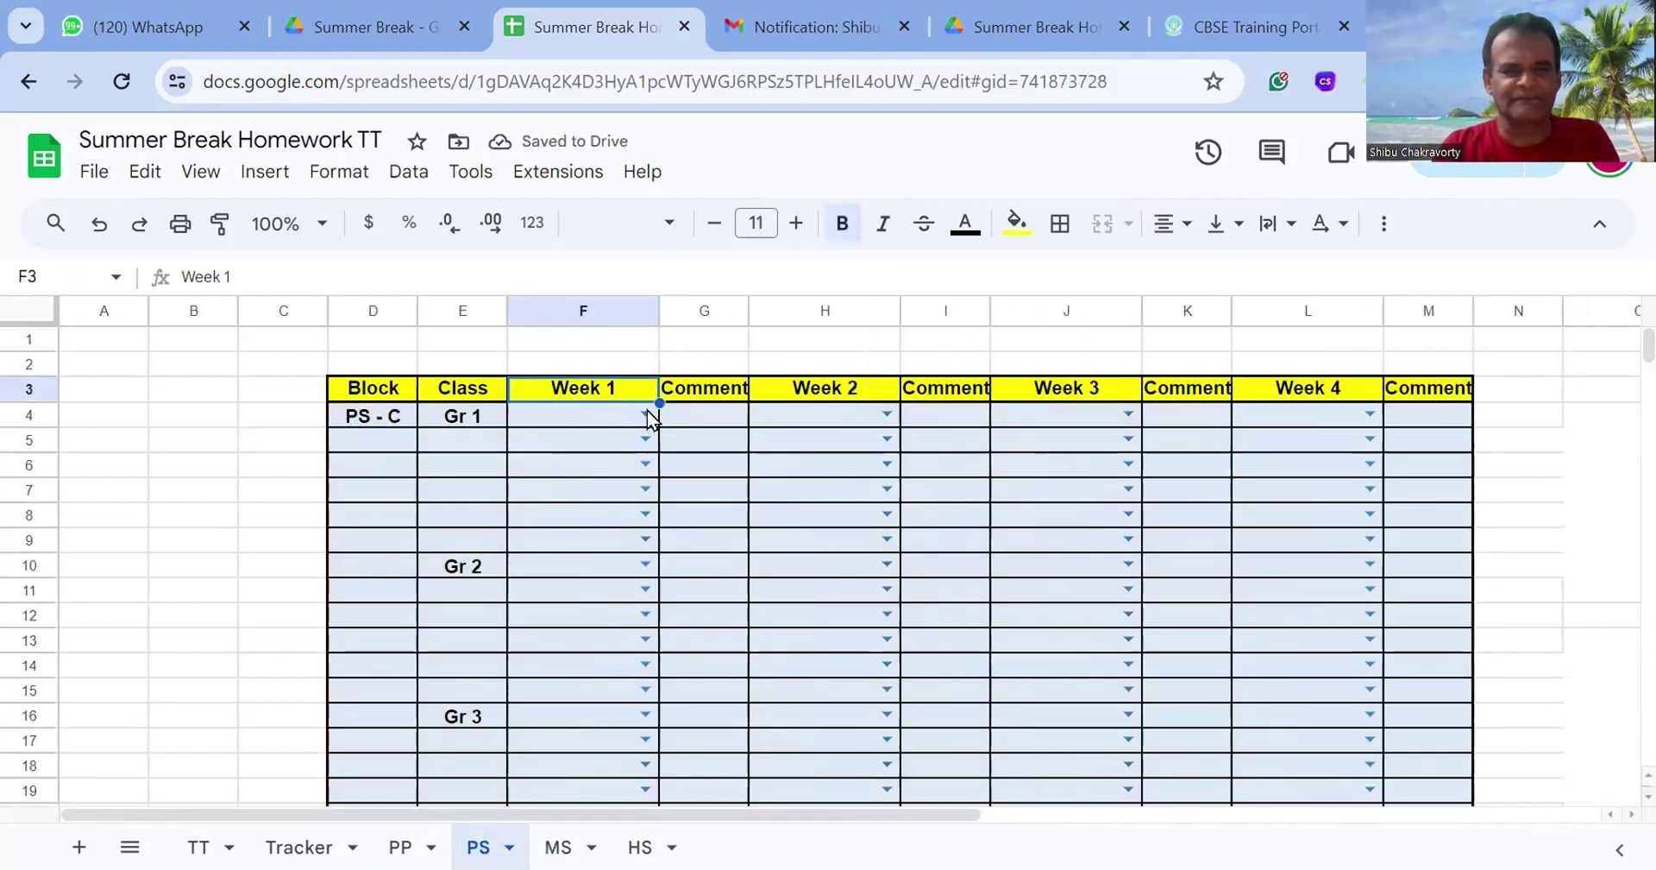
pyautogui.click(645, 414)
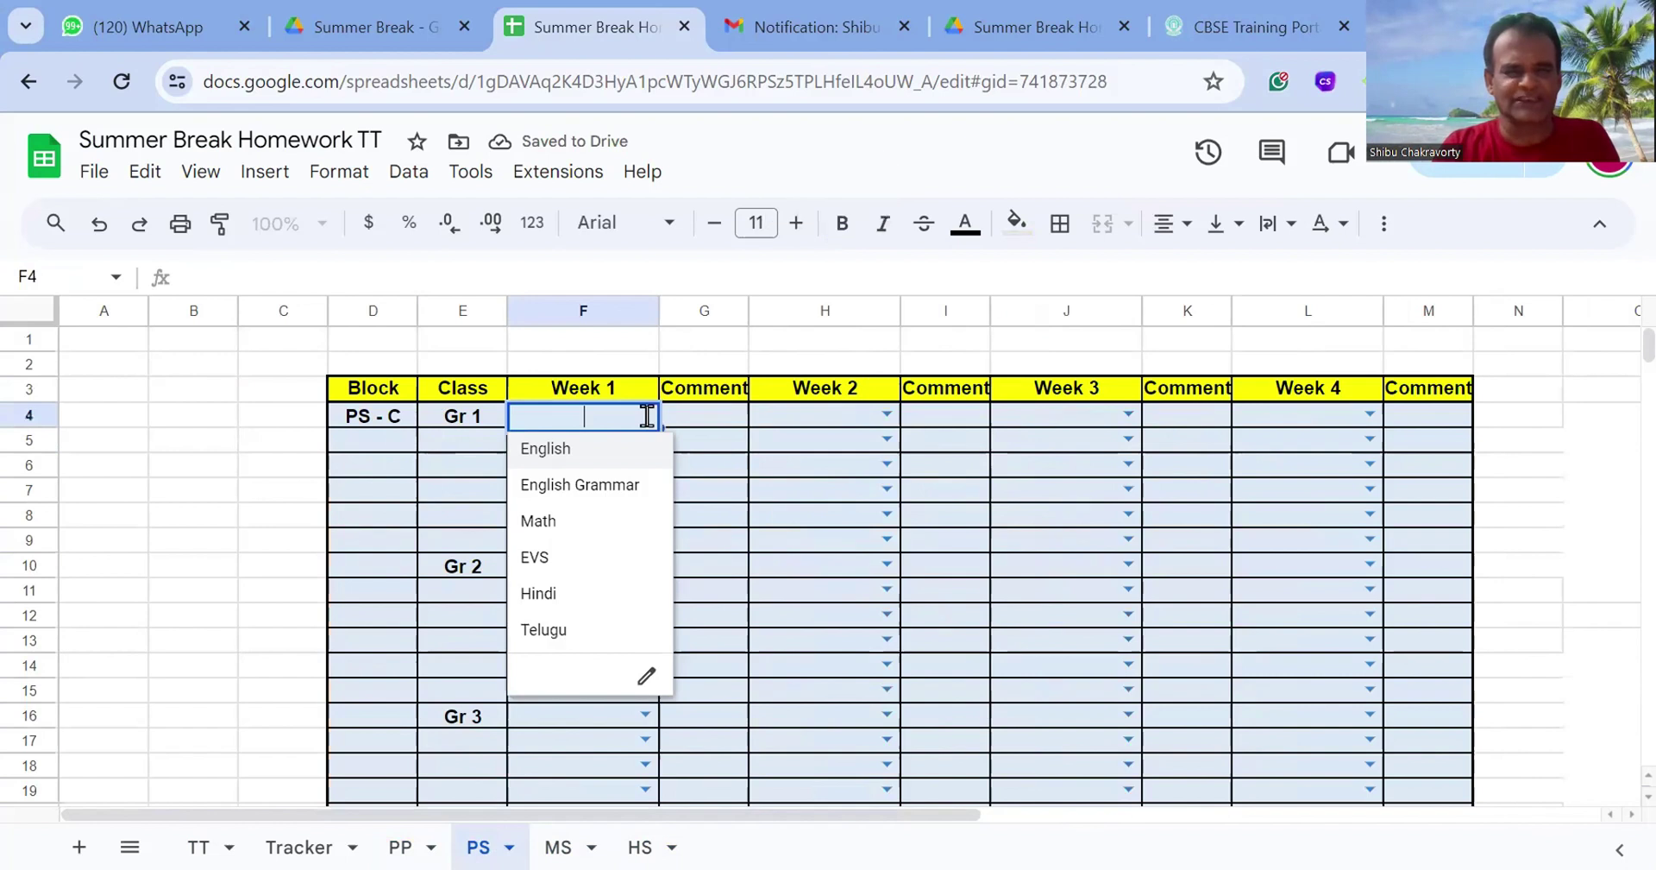
pyautogui.click(619, 449)
pyautogui.click(647, 440)
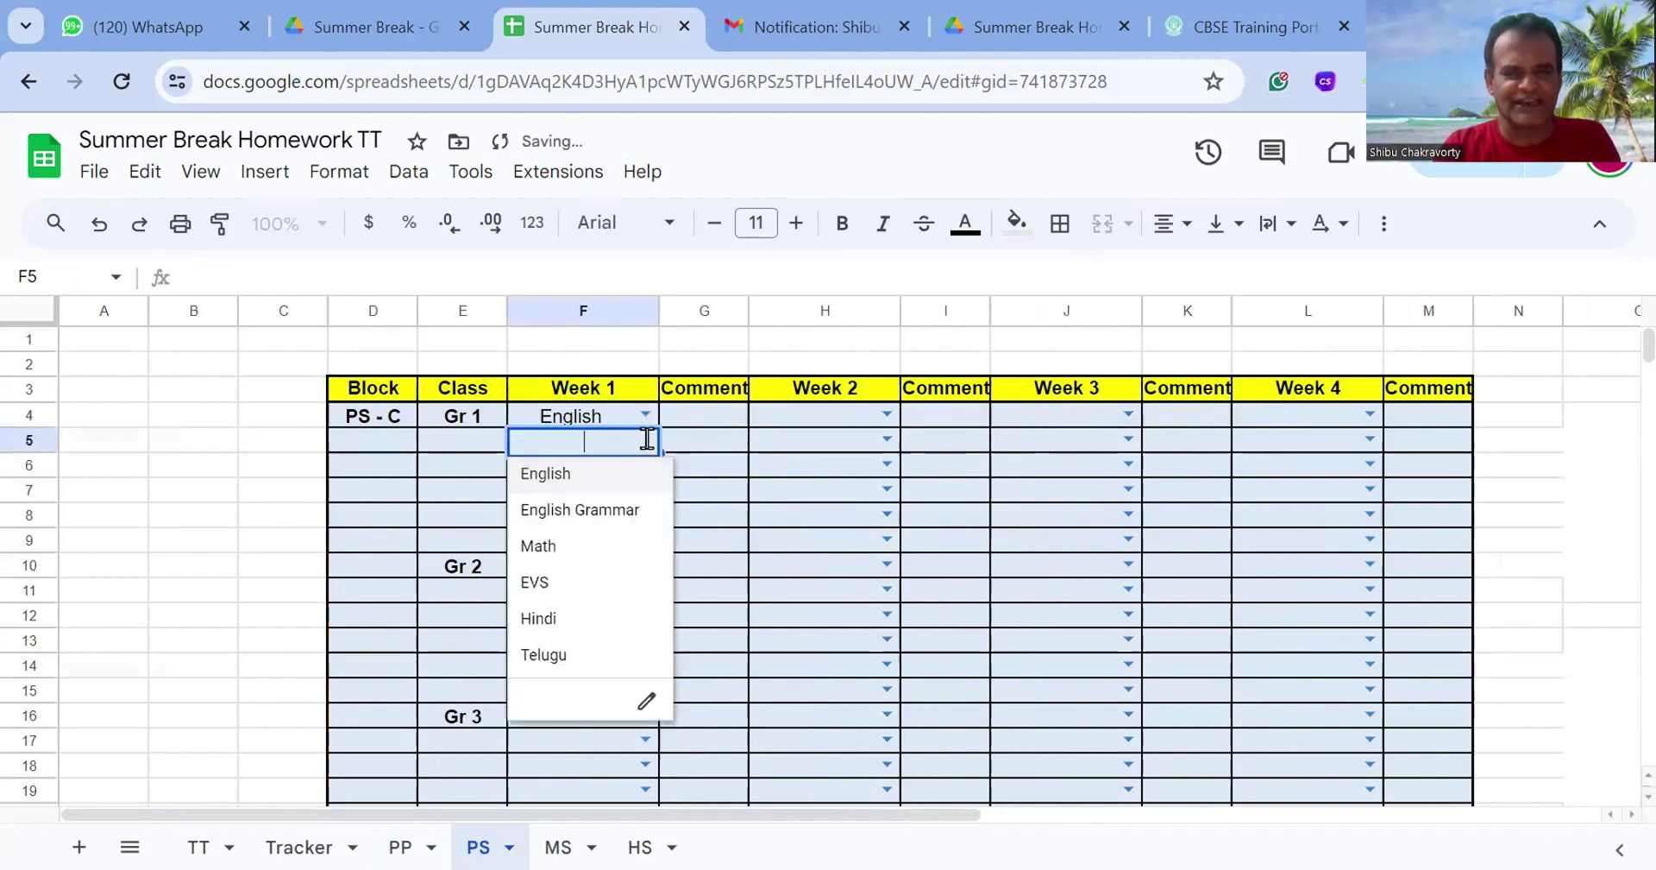
pyautogui.click(623, 514)
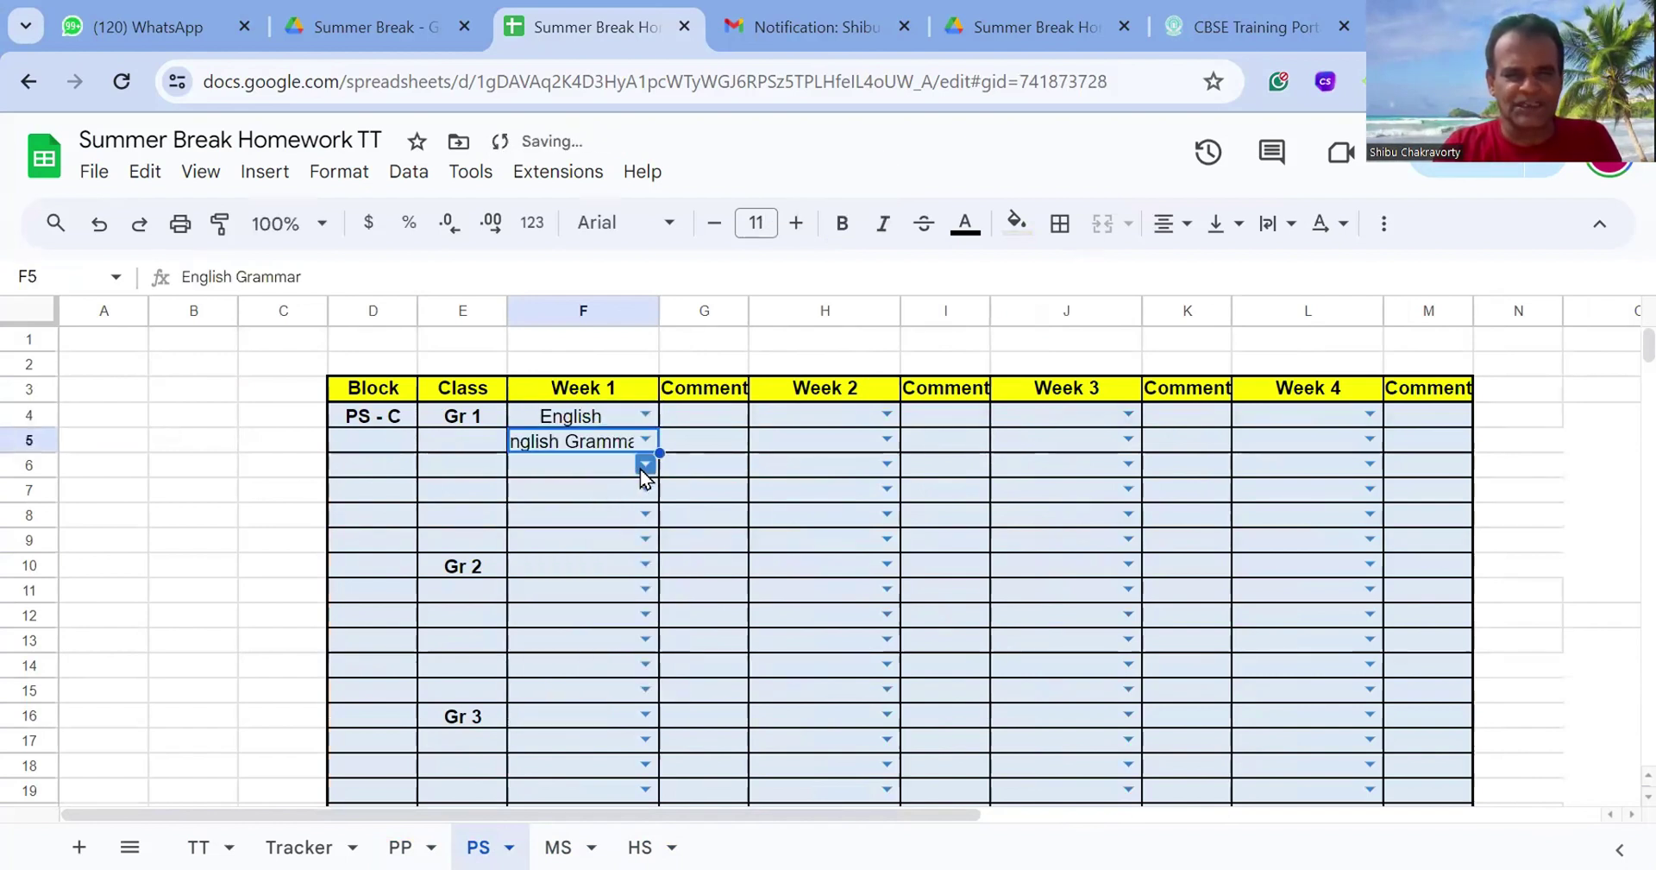
pyautogui.click(646, 464)
pyautogui.click(585, 573)
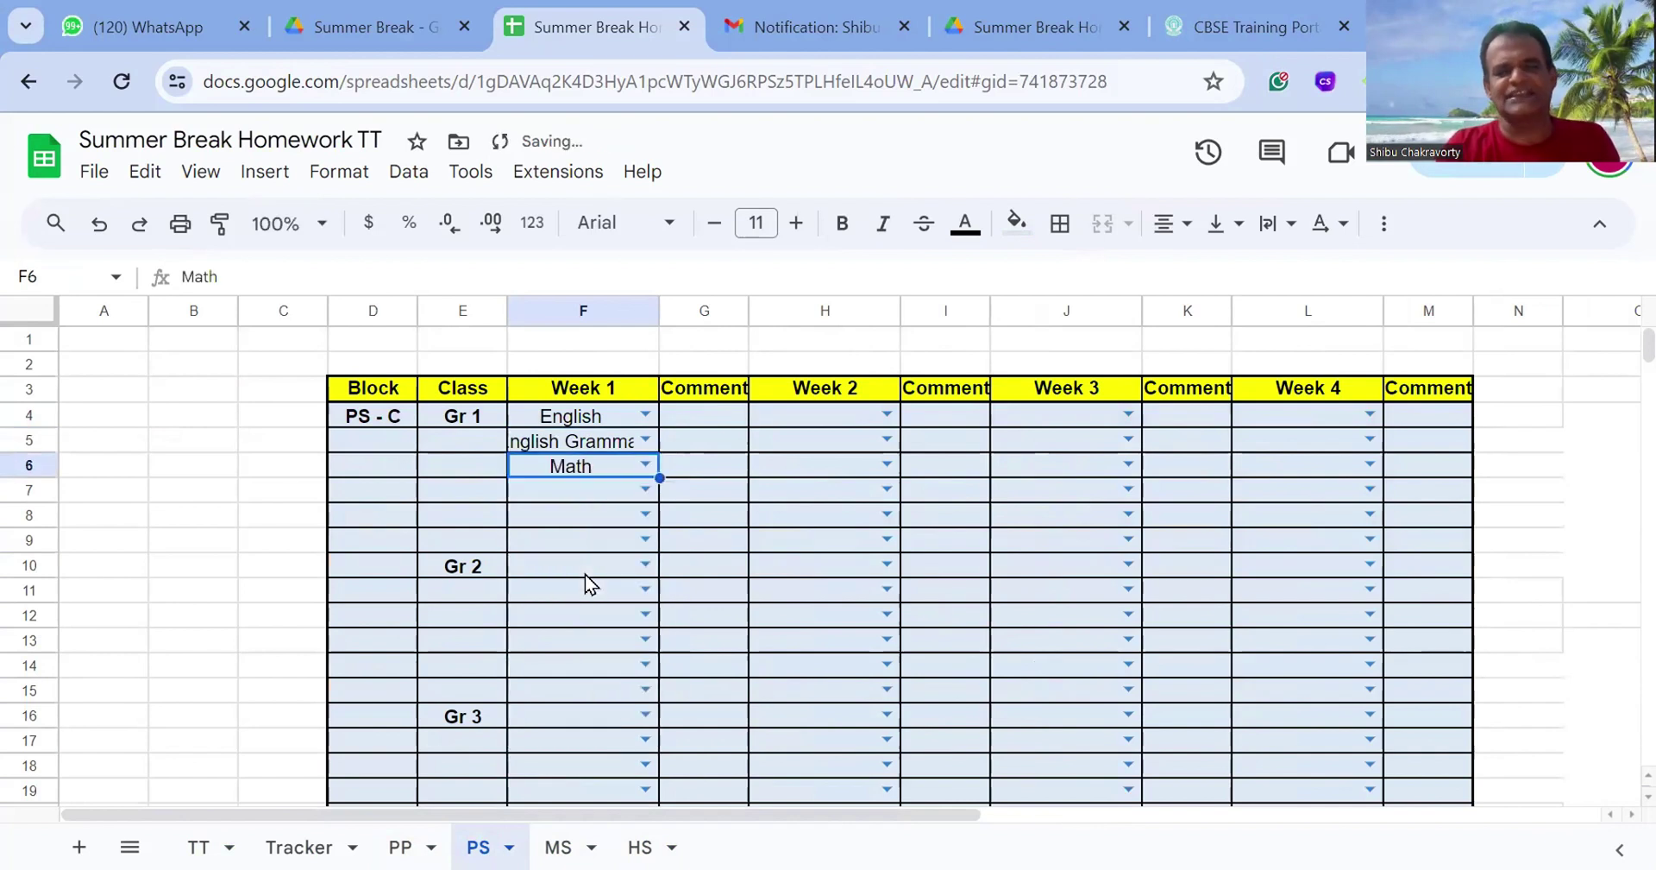
# - Enter 55/60 as the Week 1 comment for Gr 1 English in G4
pyautogui.click(721, 408)
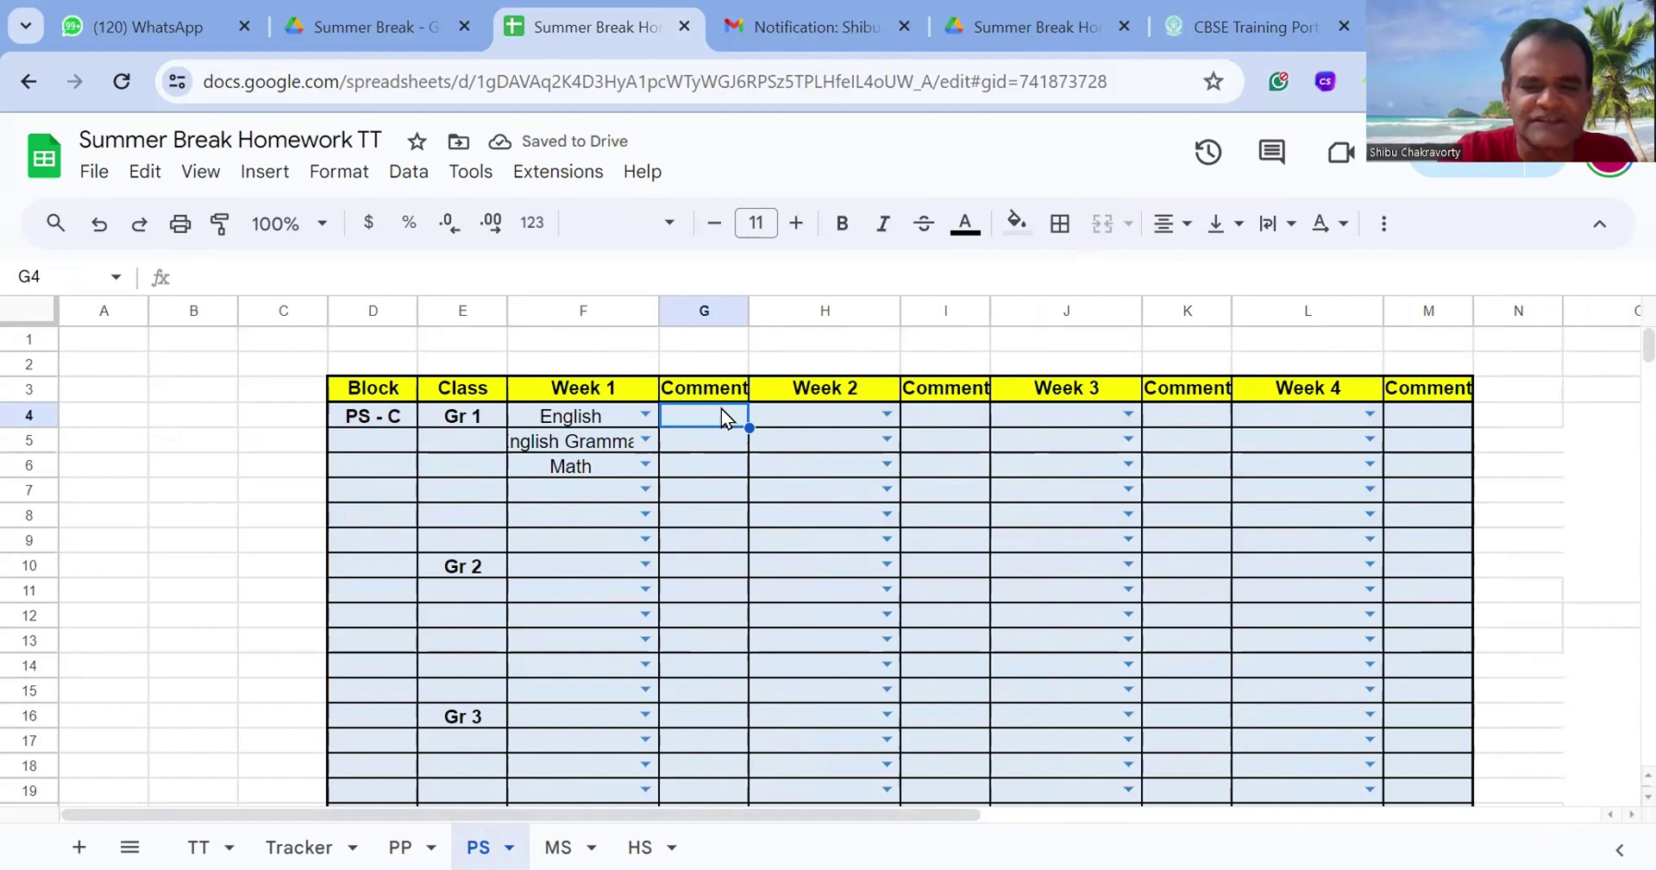
pyautogui.write('55/')
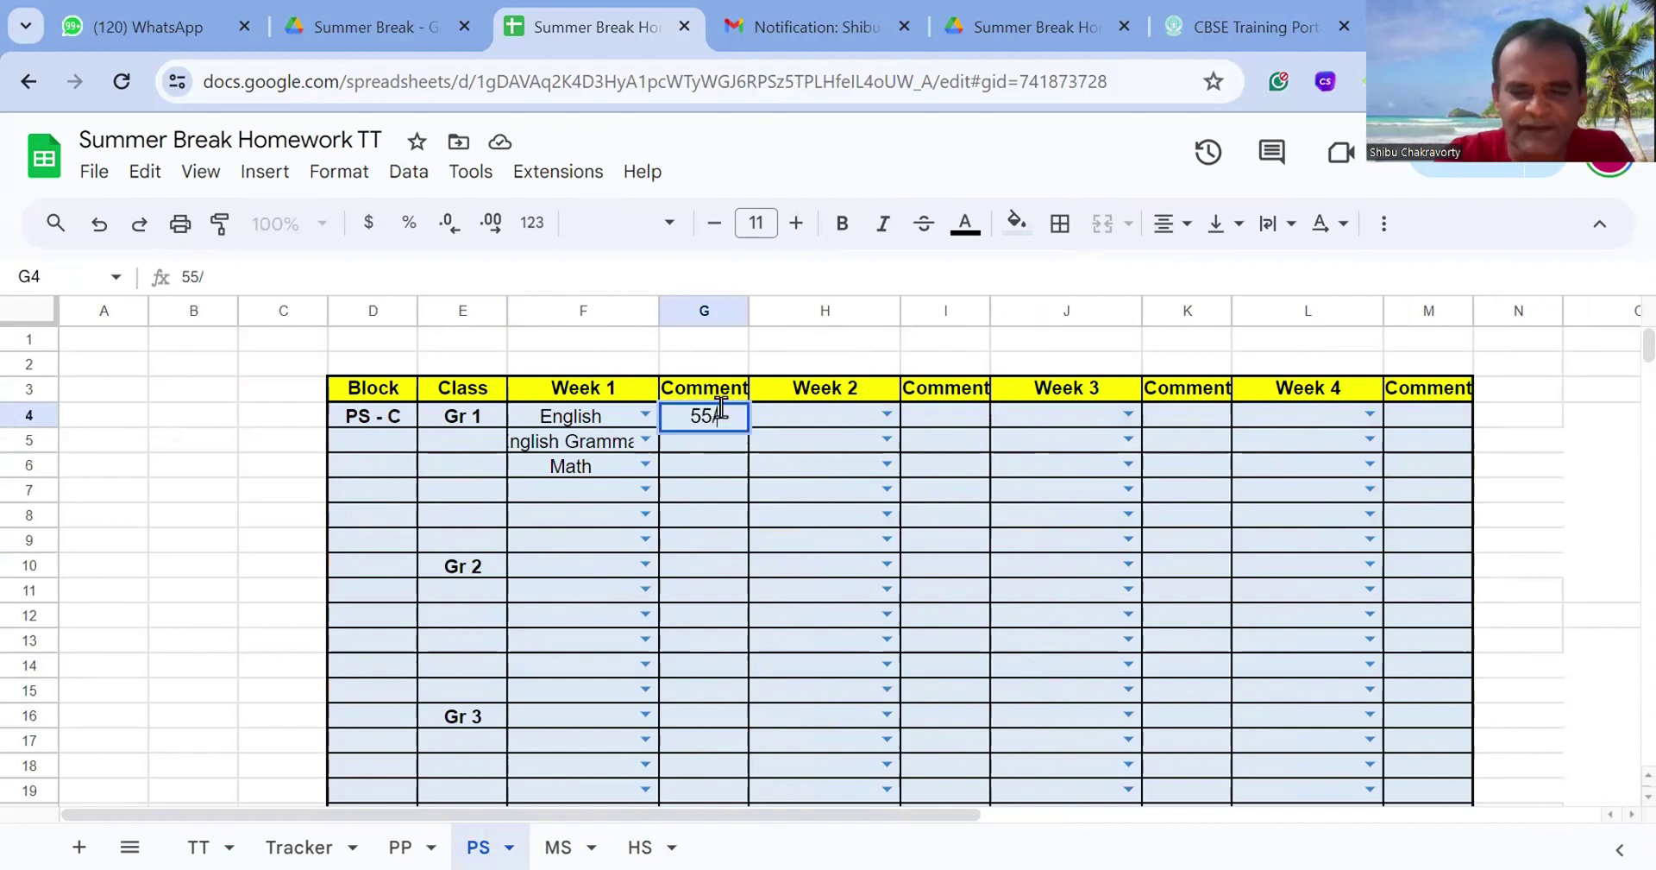
pyautogui.write('6')
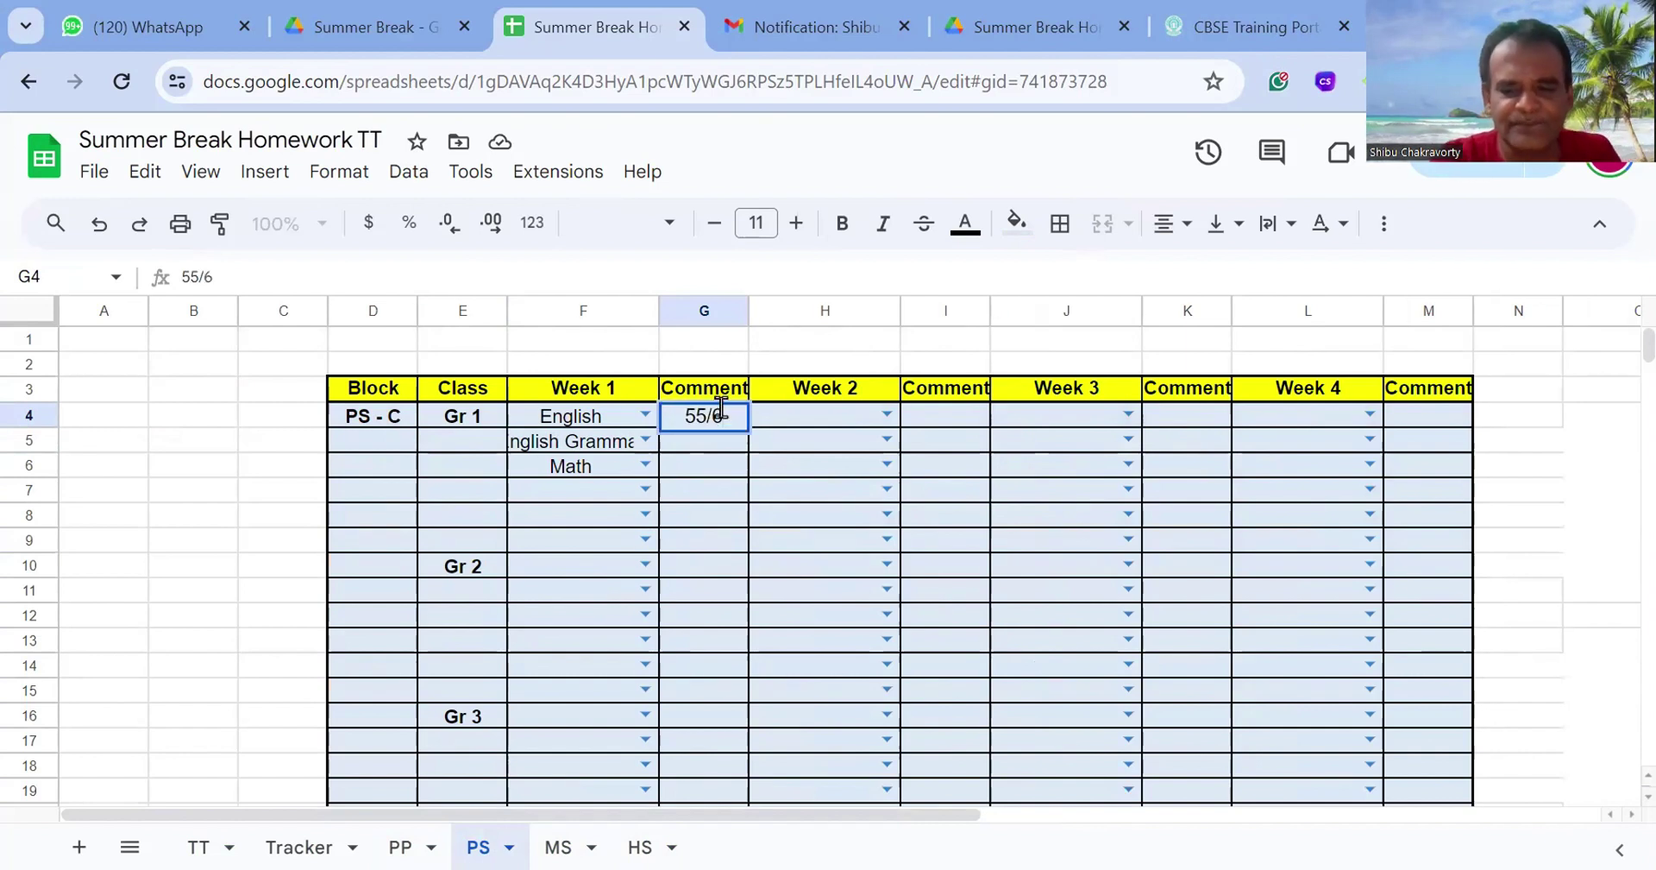
pyautogui.write('-')
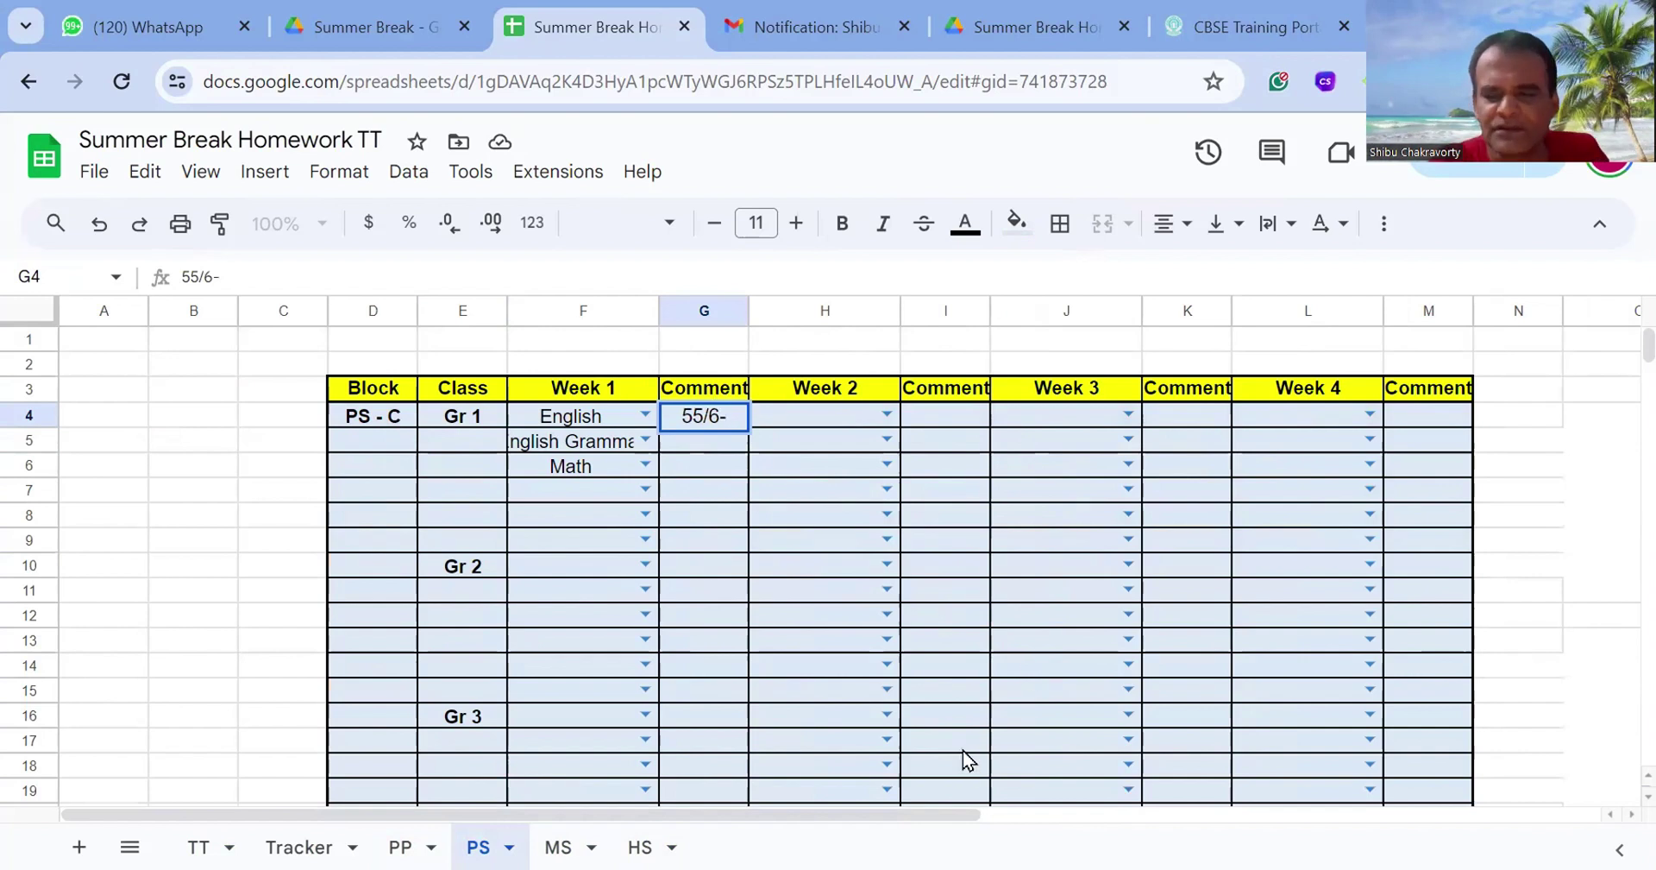
pyautogui.press('BackSpace')
pyautogui.write('9')
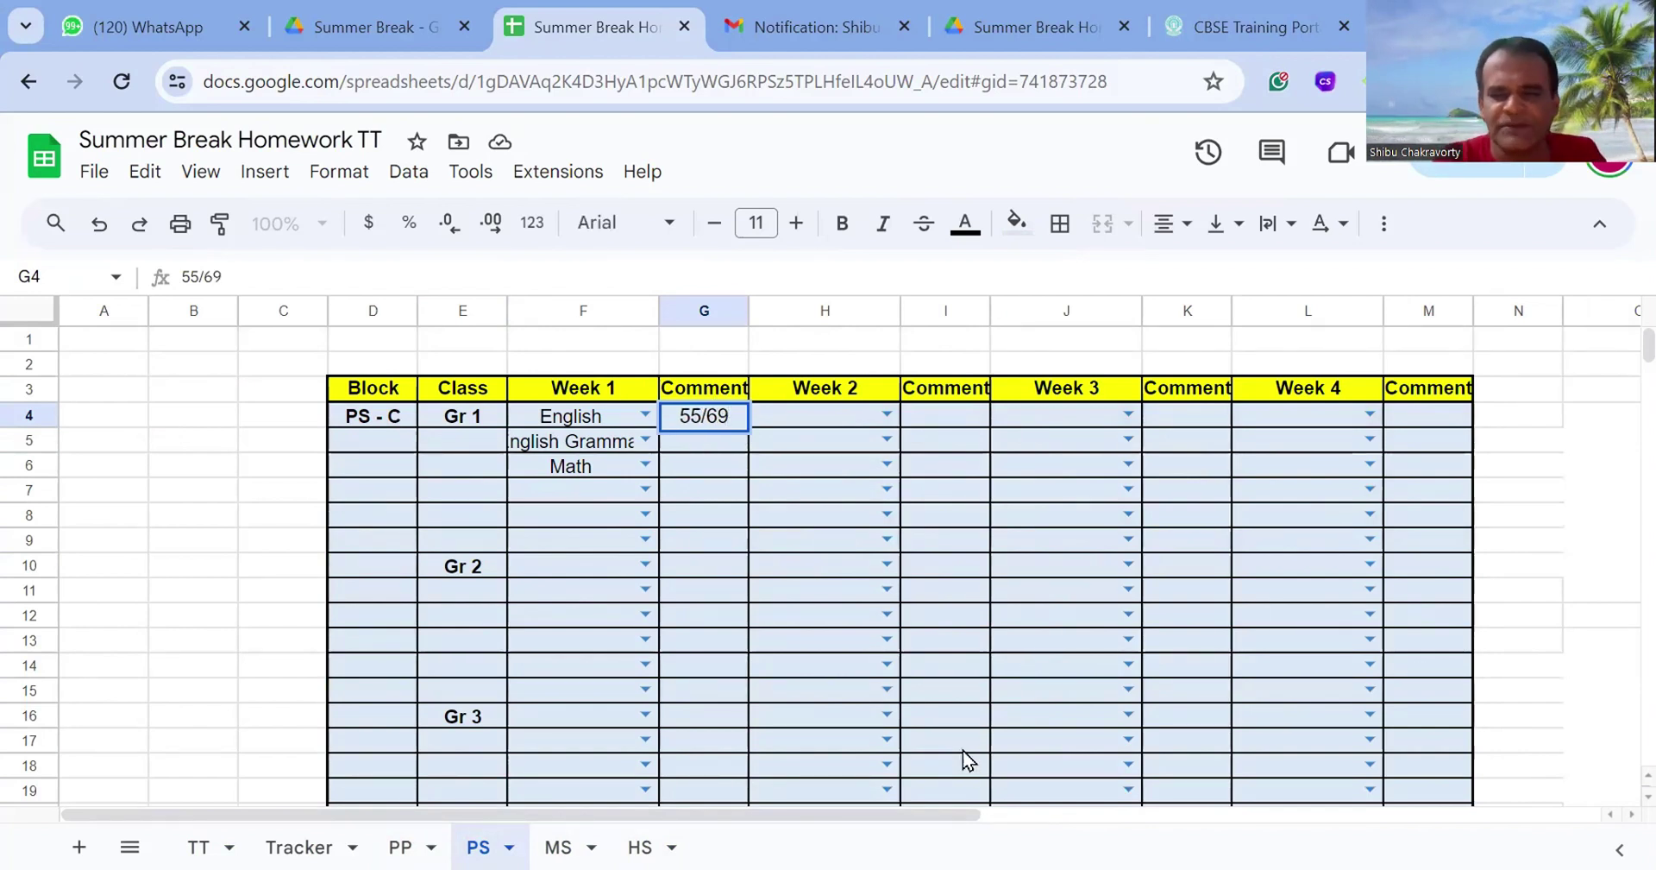
pyautogui.press('BackSpace')
pyautogui.write('0')
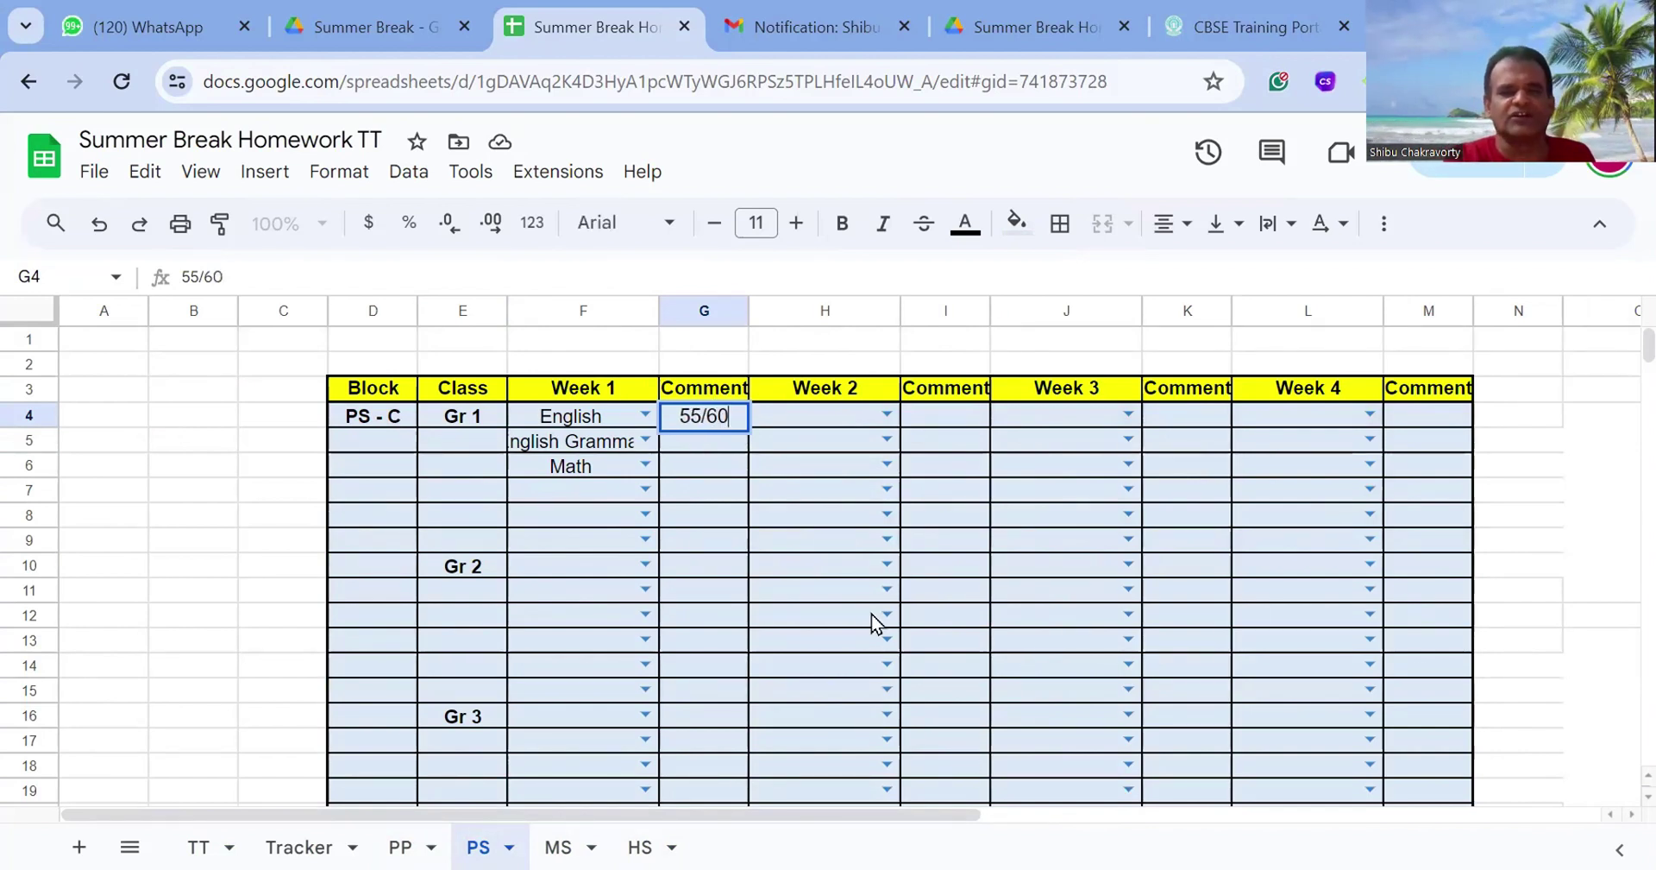
pyautogui.click(714, 437)
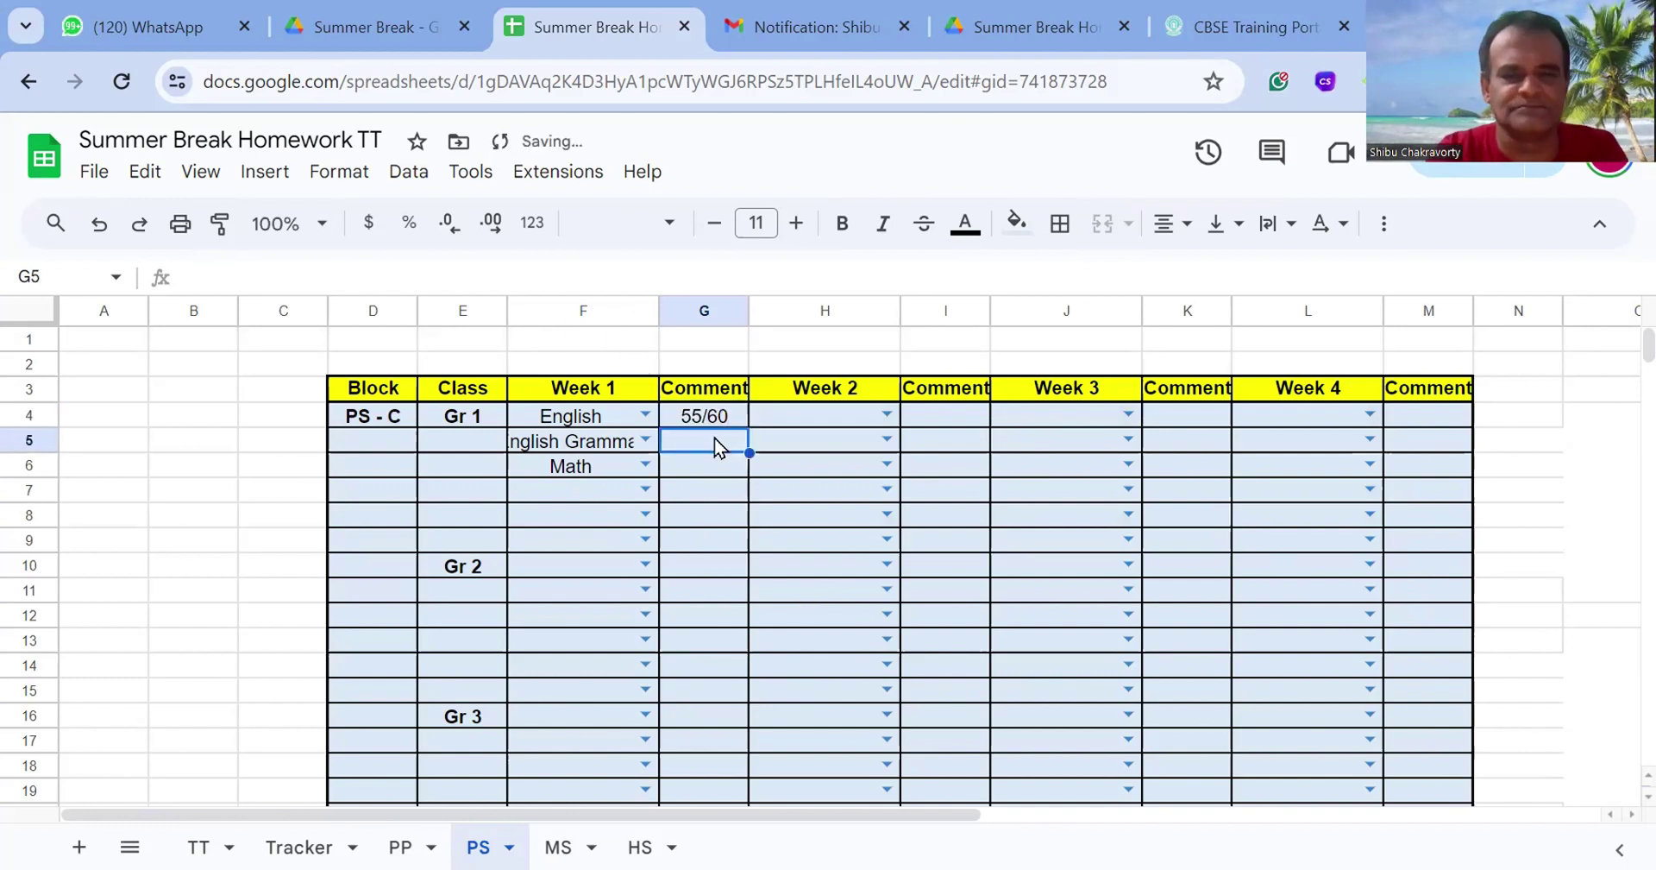
# - Fit column F on the PS sheet to its contents and enter 50/60 as Gr 1's English Grammar comment in G5
pyautogui.doubleClick(659, 311)
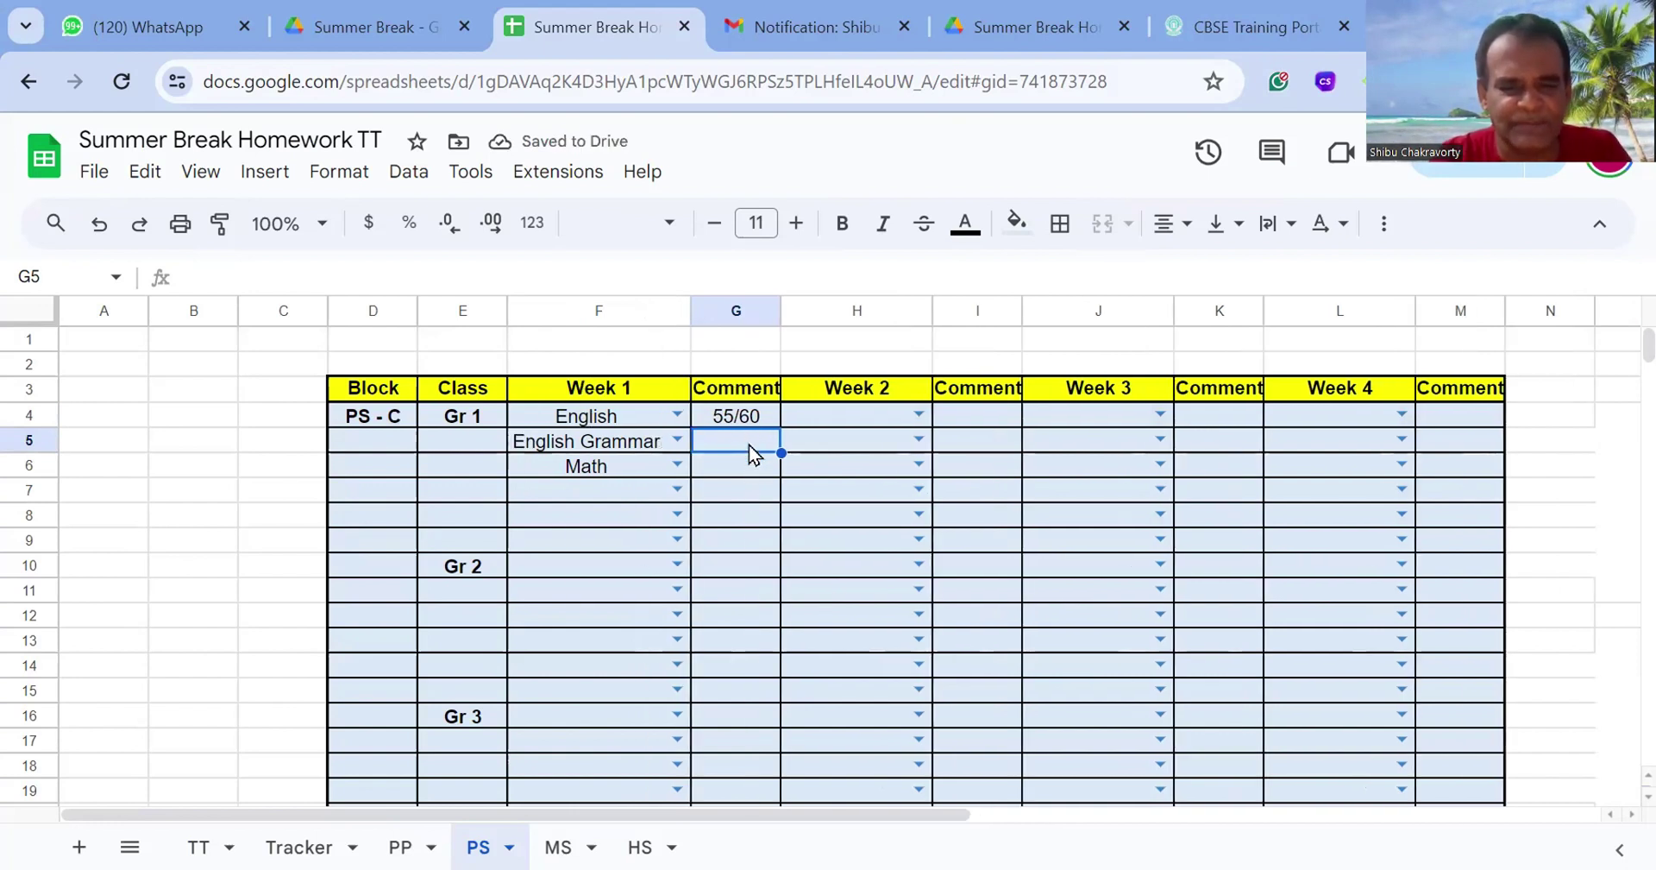
pyautogui.write('50')
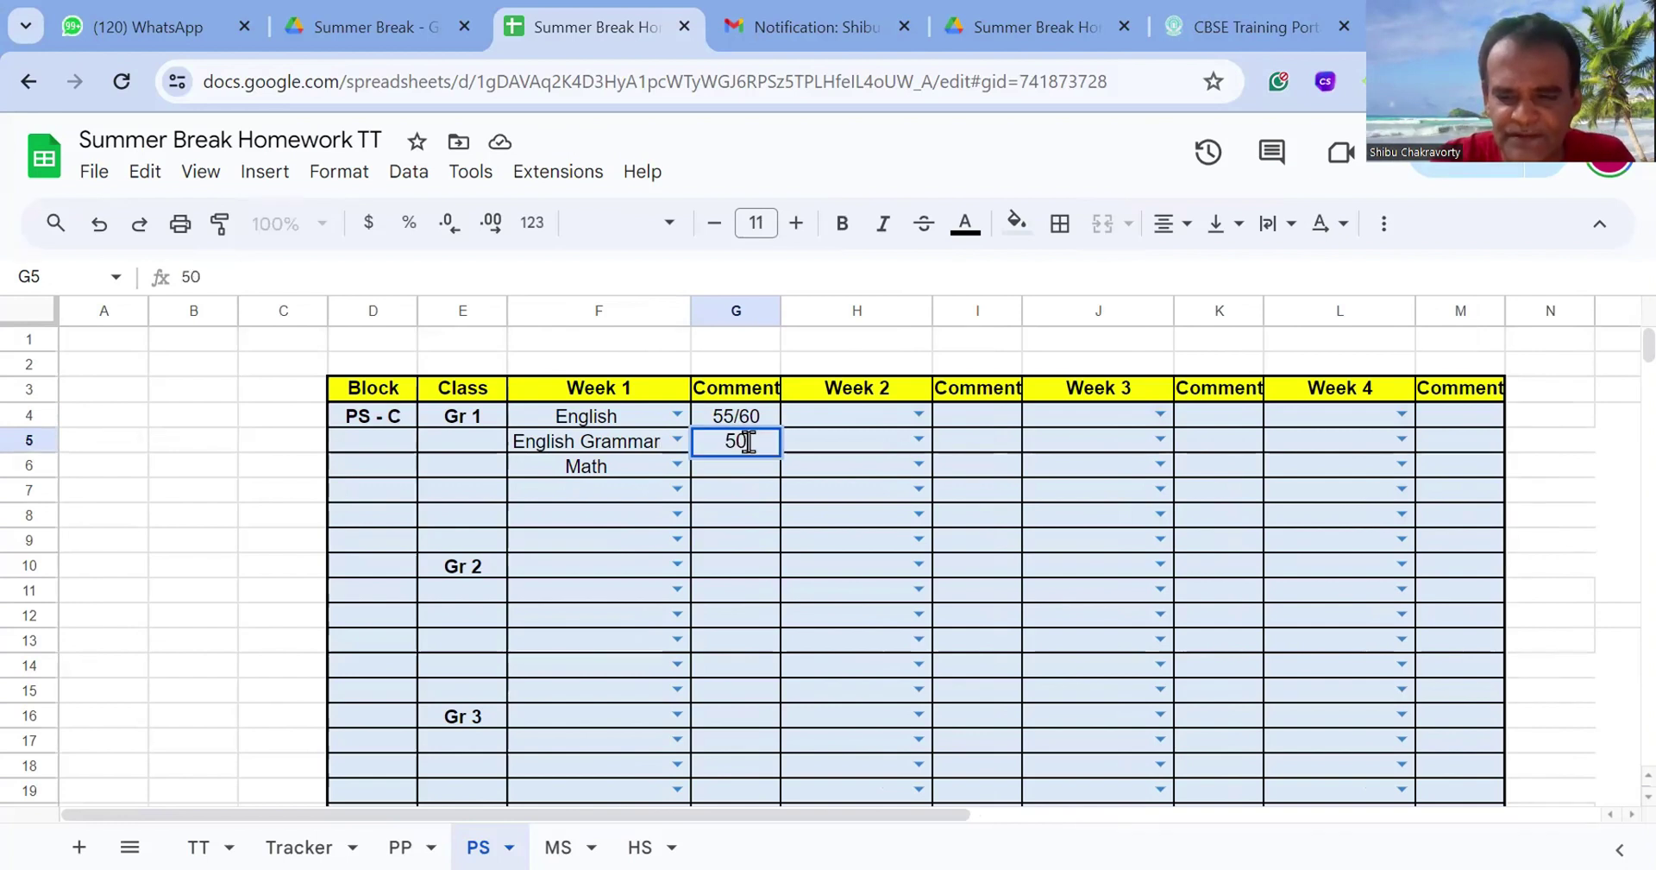
pyautogui.write('/60')
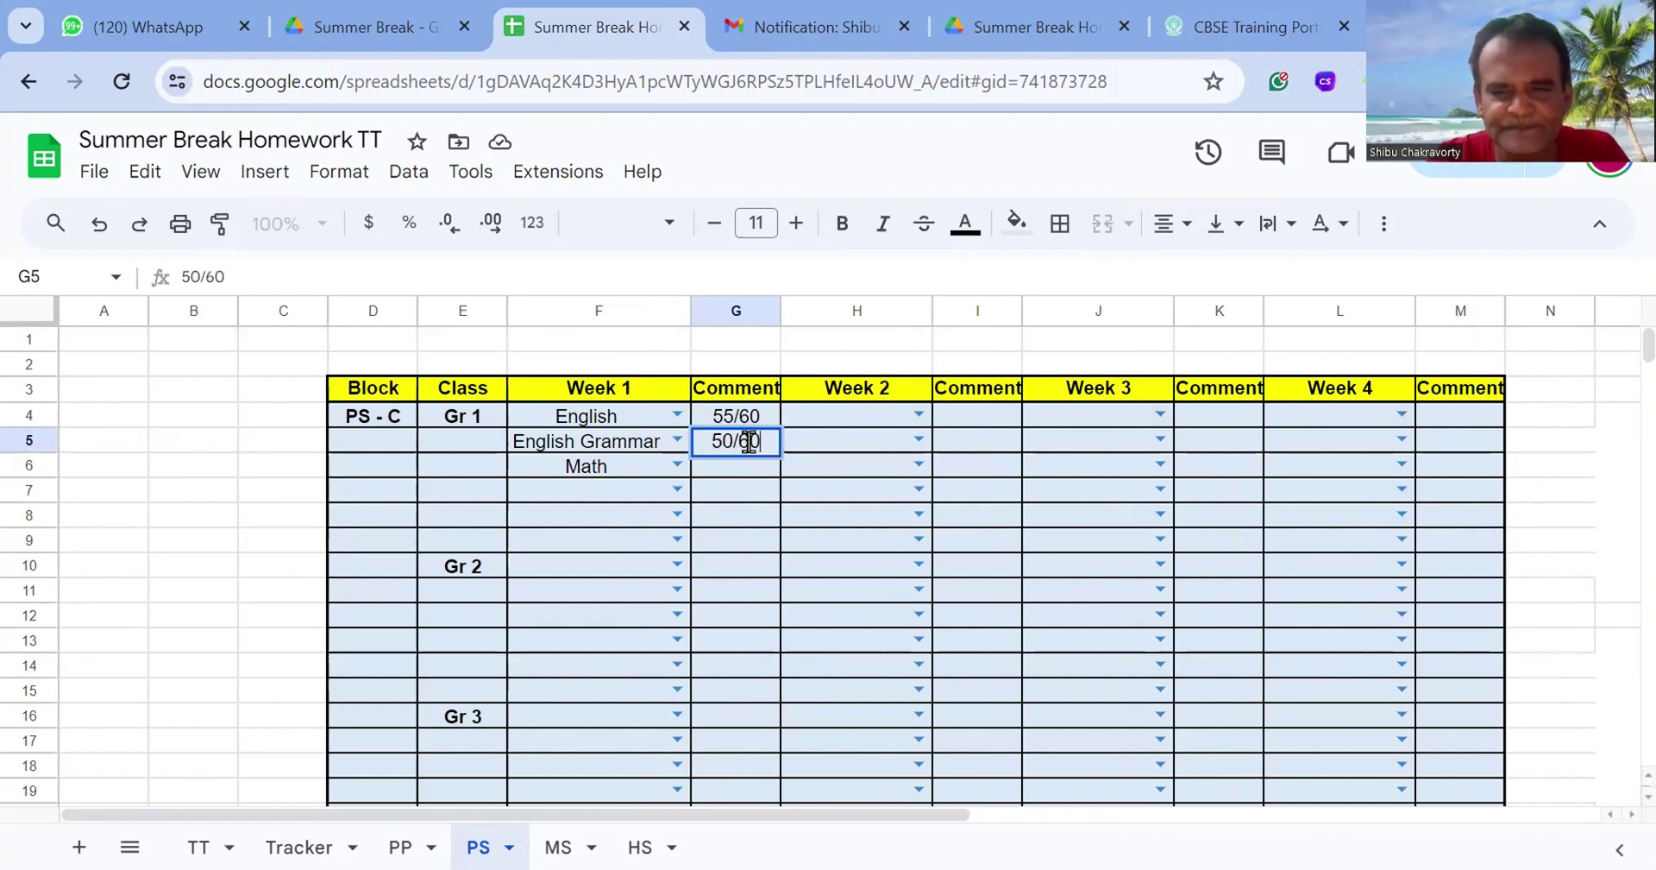
pyautogui.click(823, 645)
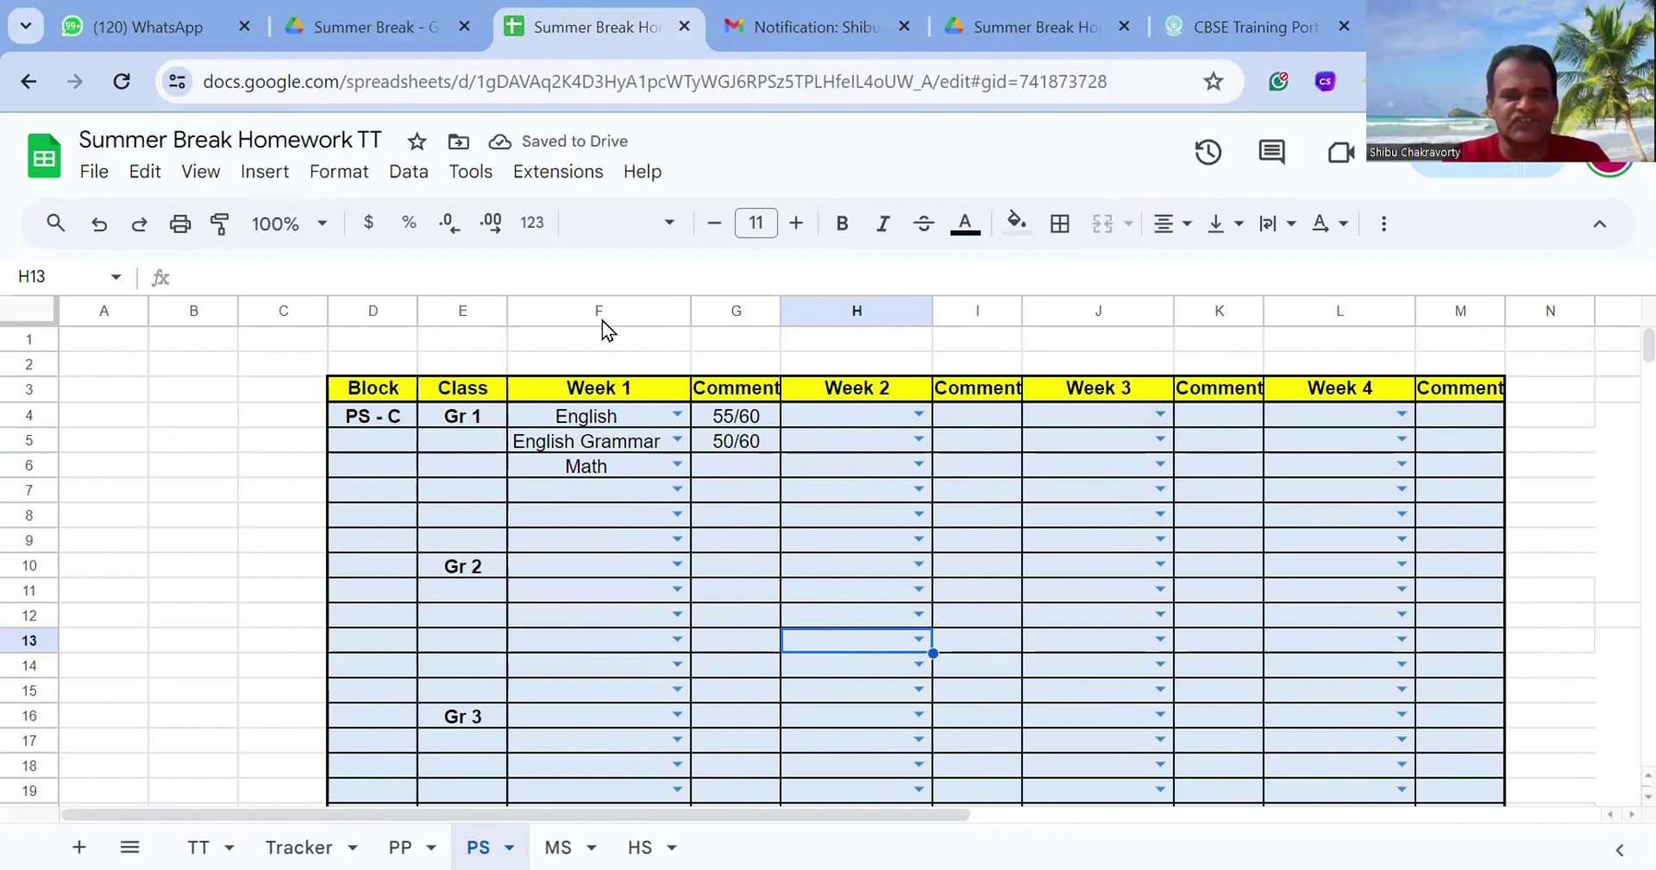
pyautogui.moveTo(601, 309); pyautogui.dragTo(963, 354)
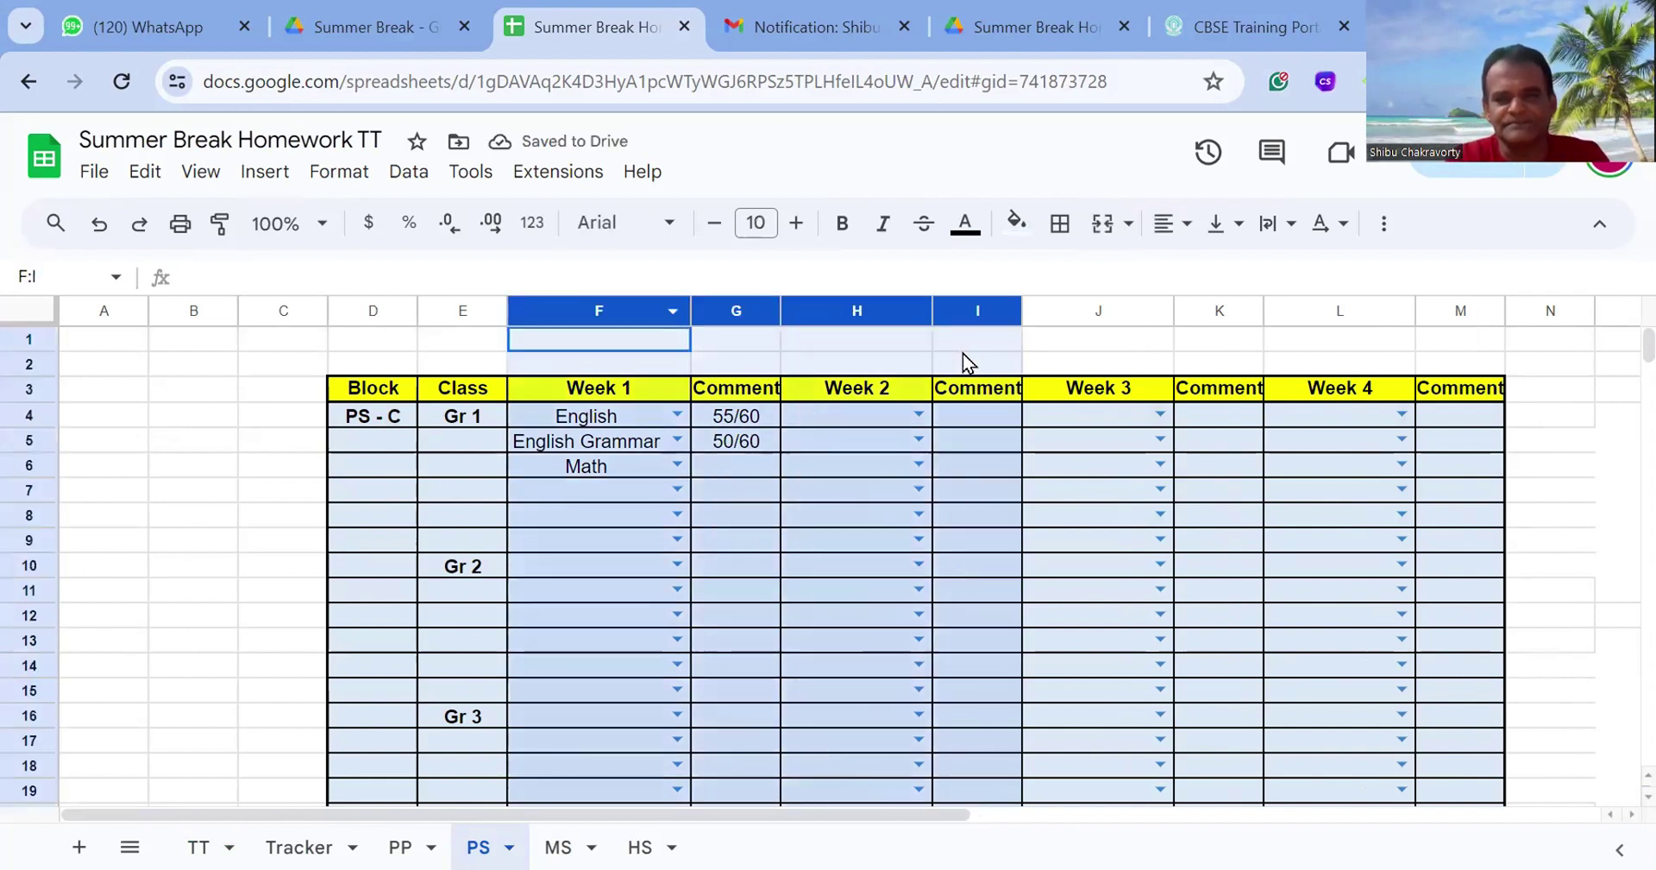
pyautogui.click(297, 841)
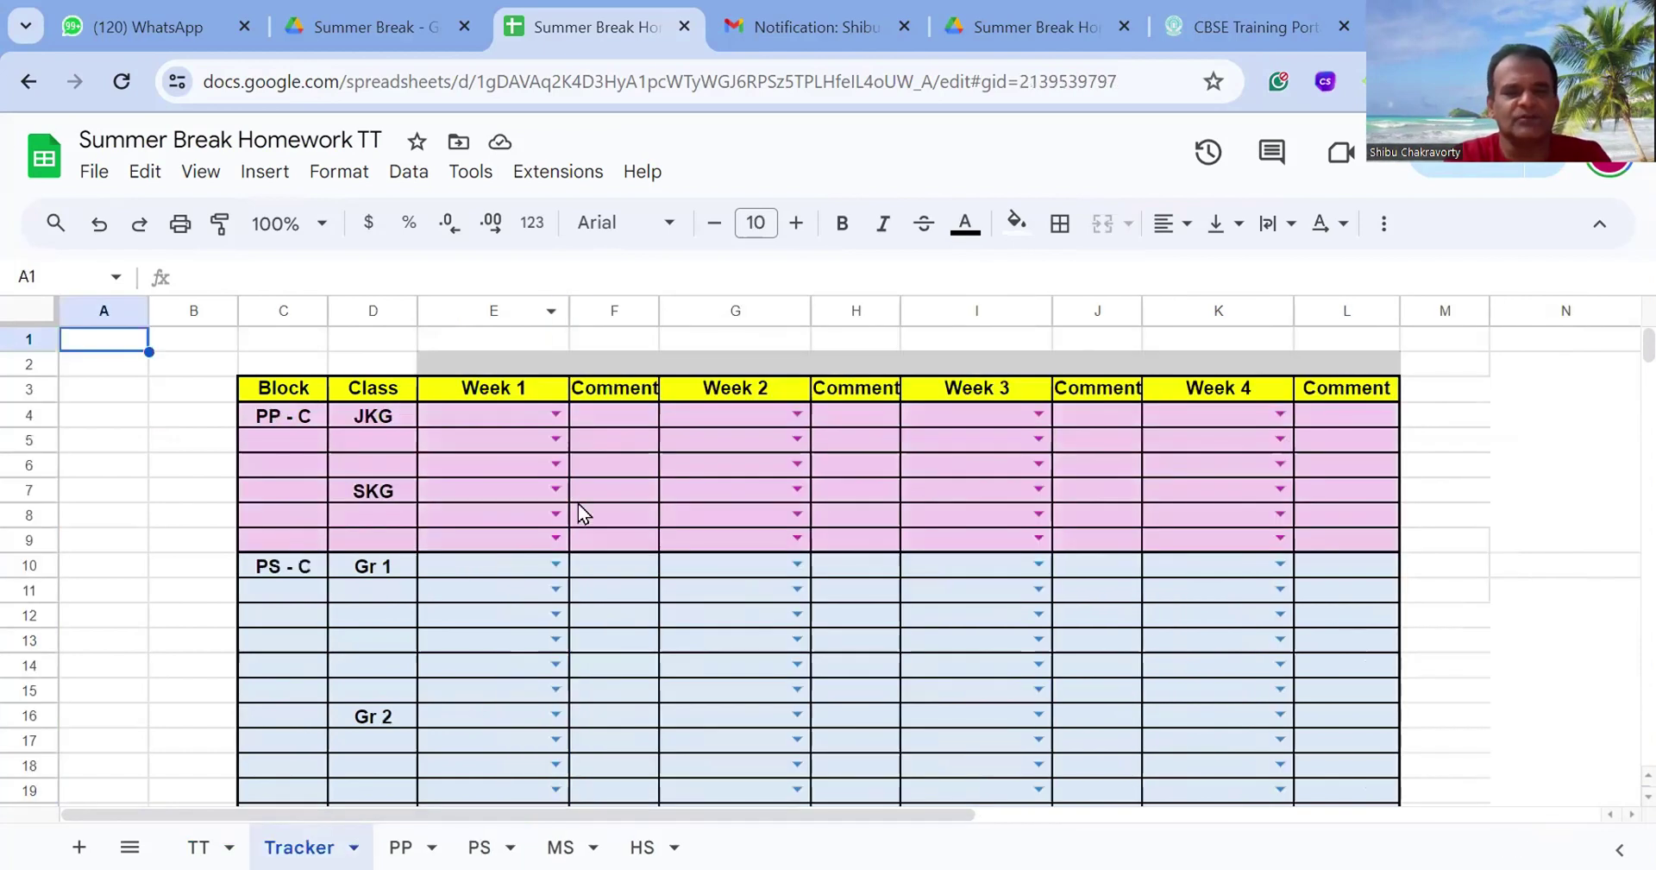
pyautogui.click(489, 842)
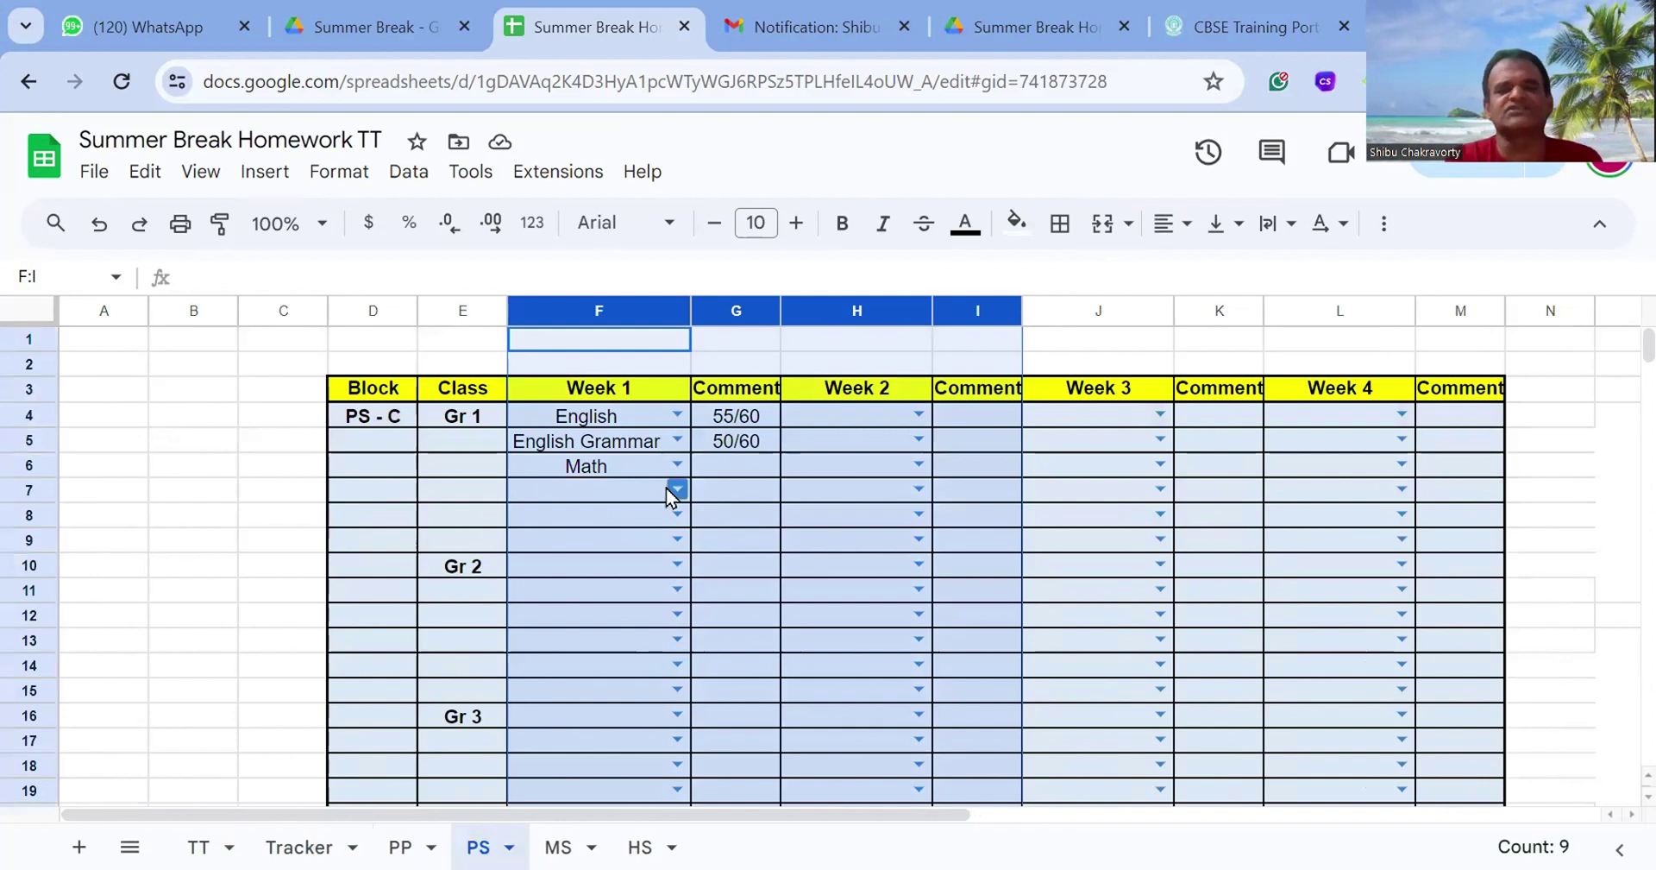
# - Change Gr 1's Week 1 English comment in G4 to 58/60
pyautogui.click(723, 416)
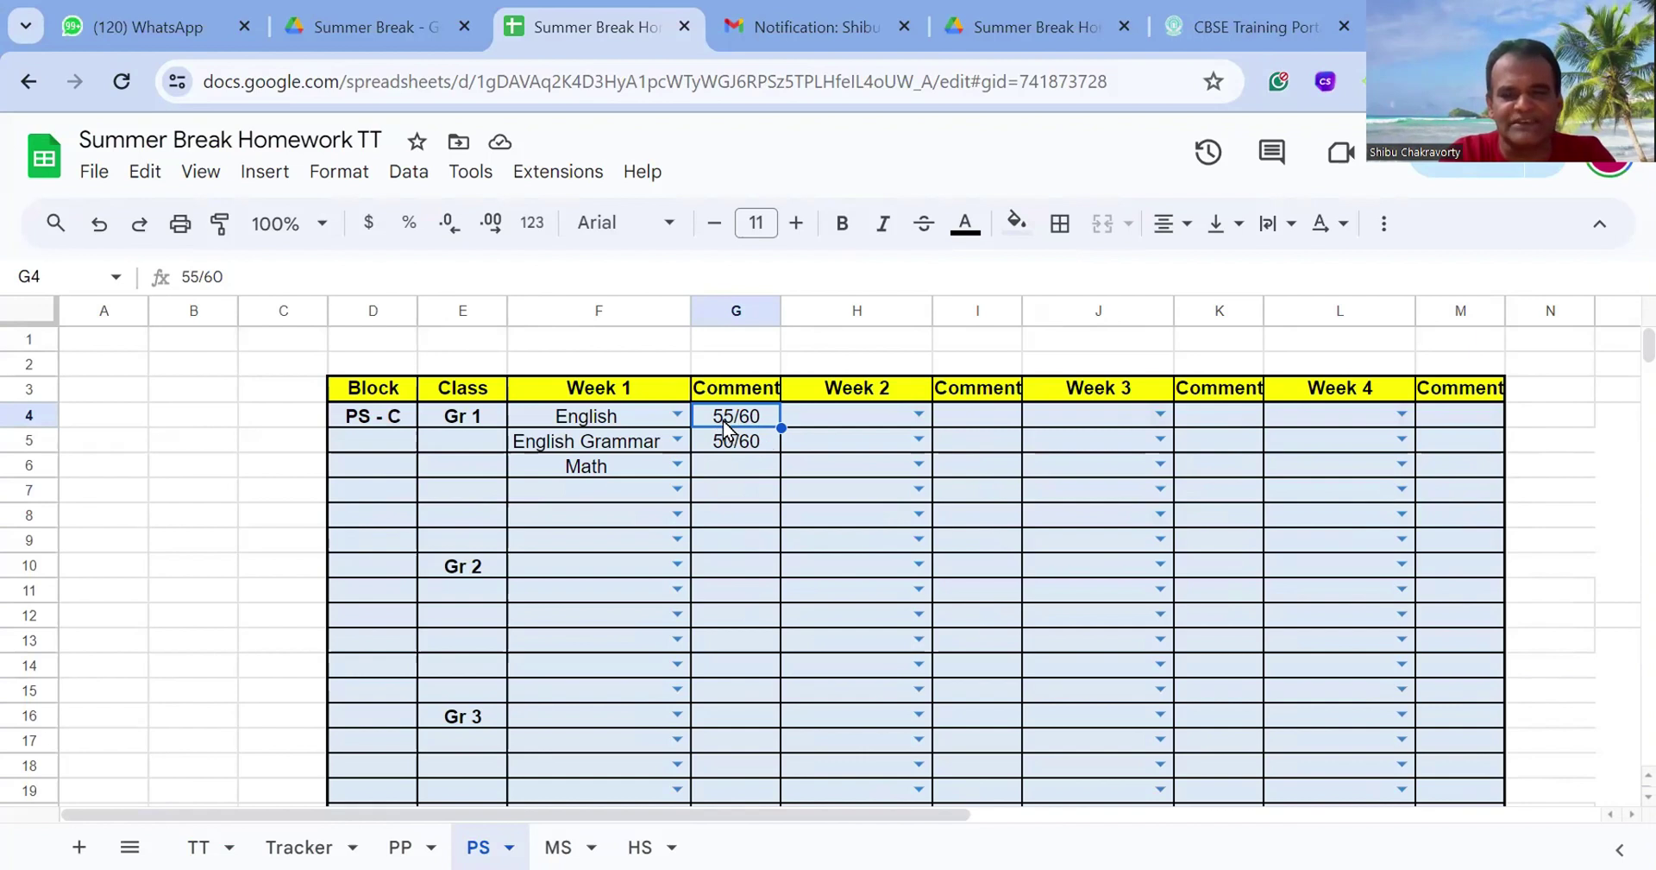
pyautogui.doubleClick(724, 420)
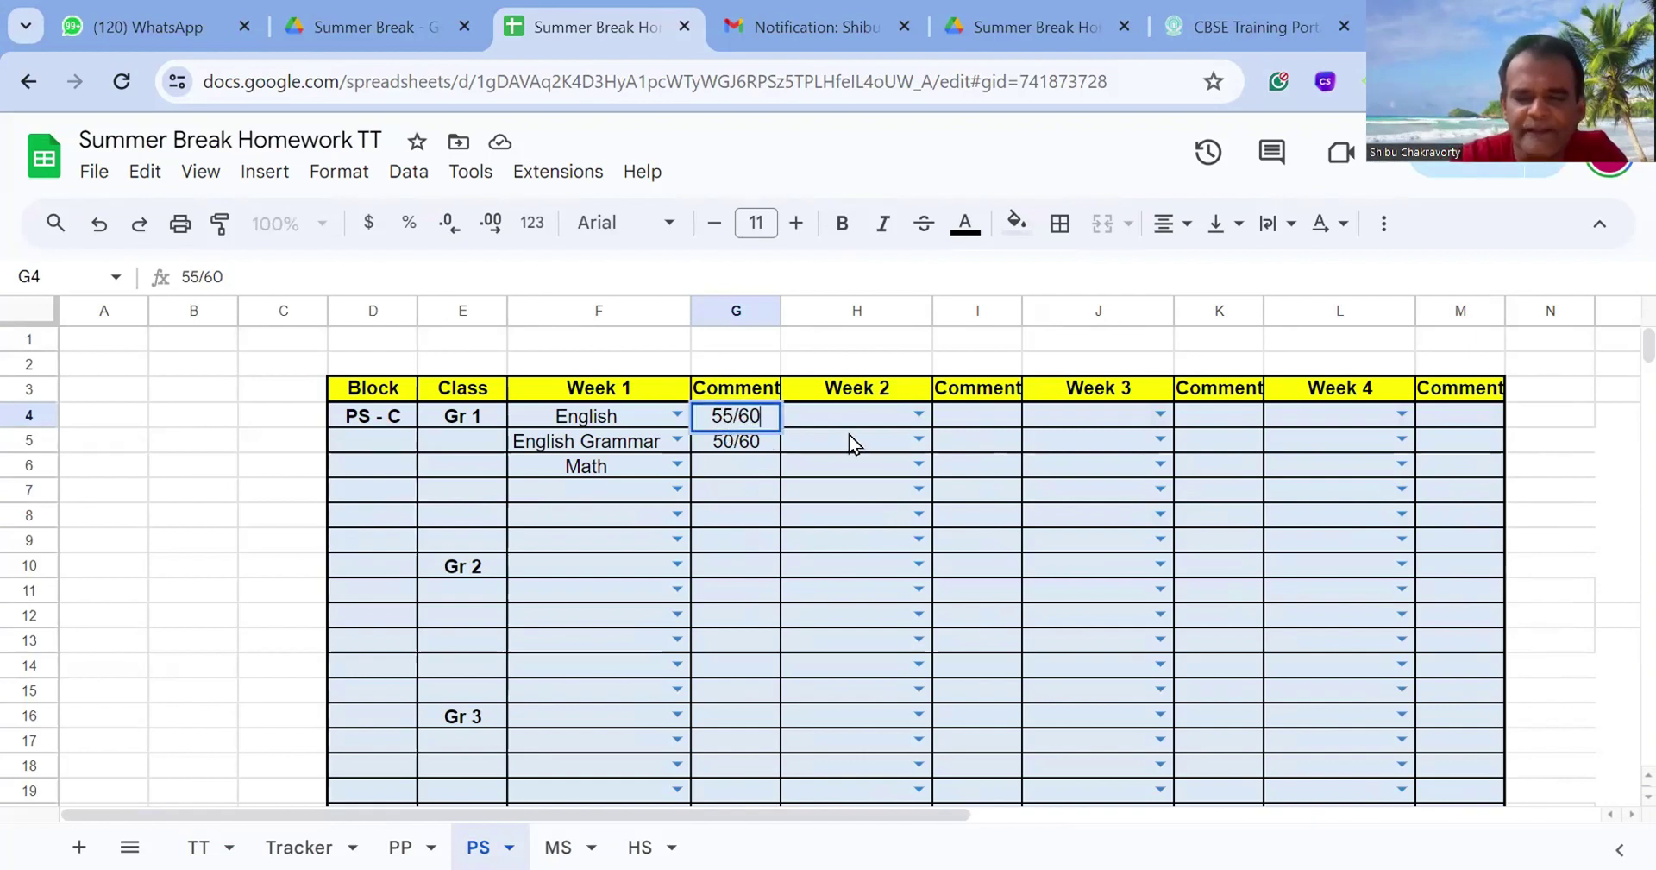
pyautogui.press('Left')
pyautogui.press('Left')
pyautogui.press('Left')
pyautogui.press('BackSpace')
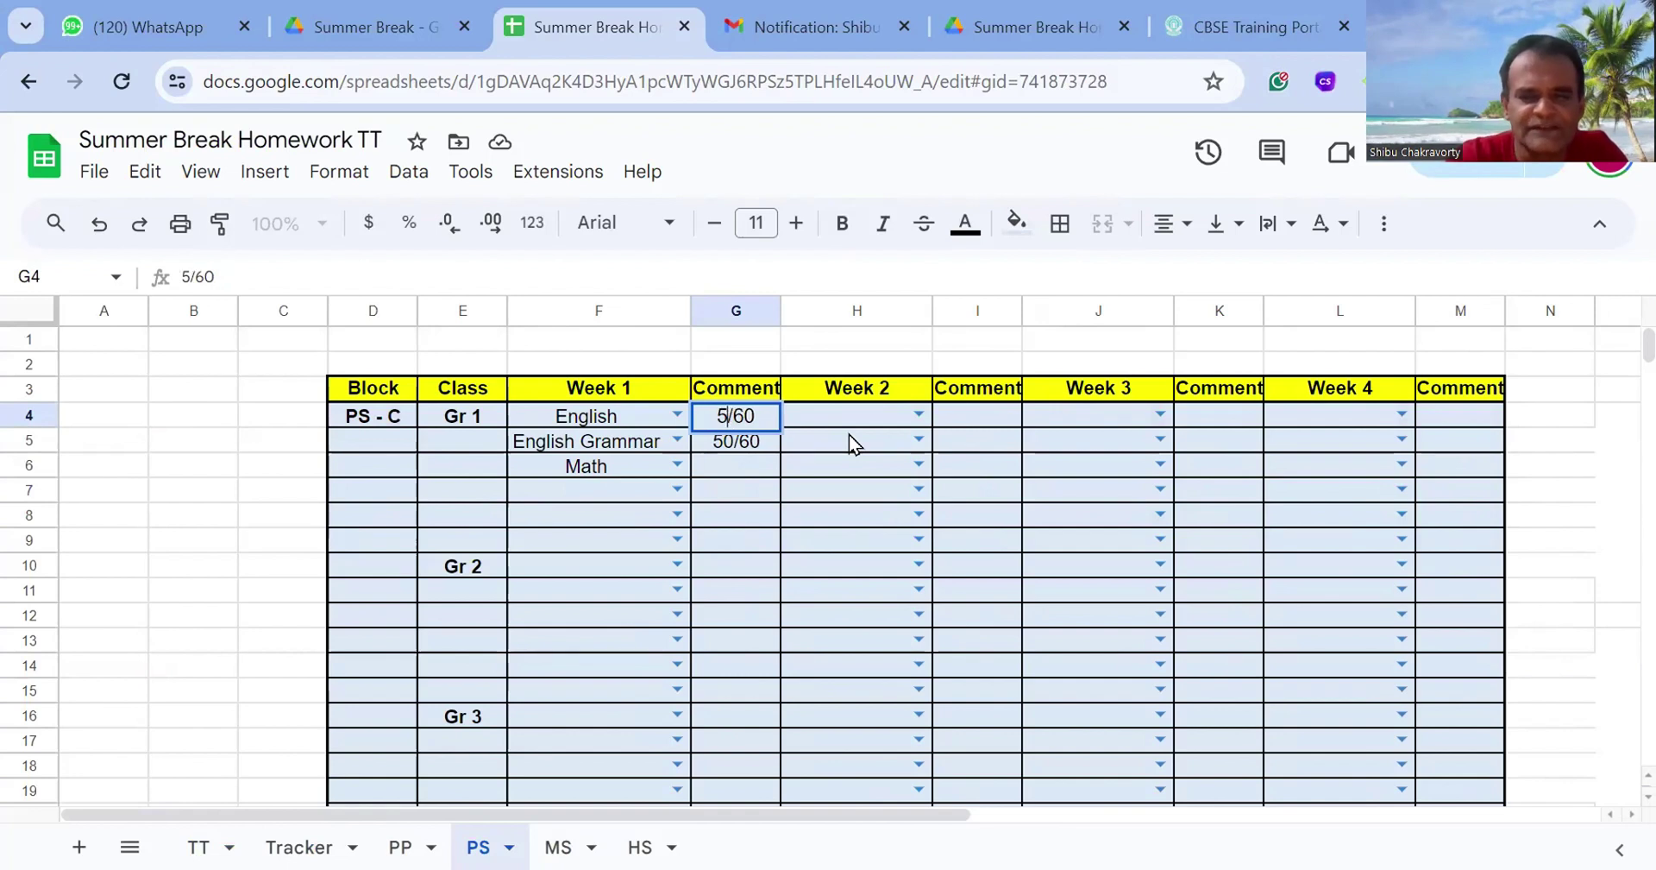
pyautogui.write('7')
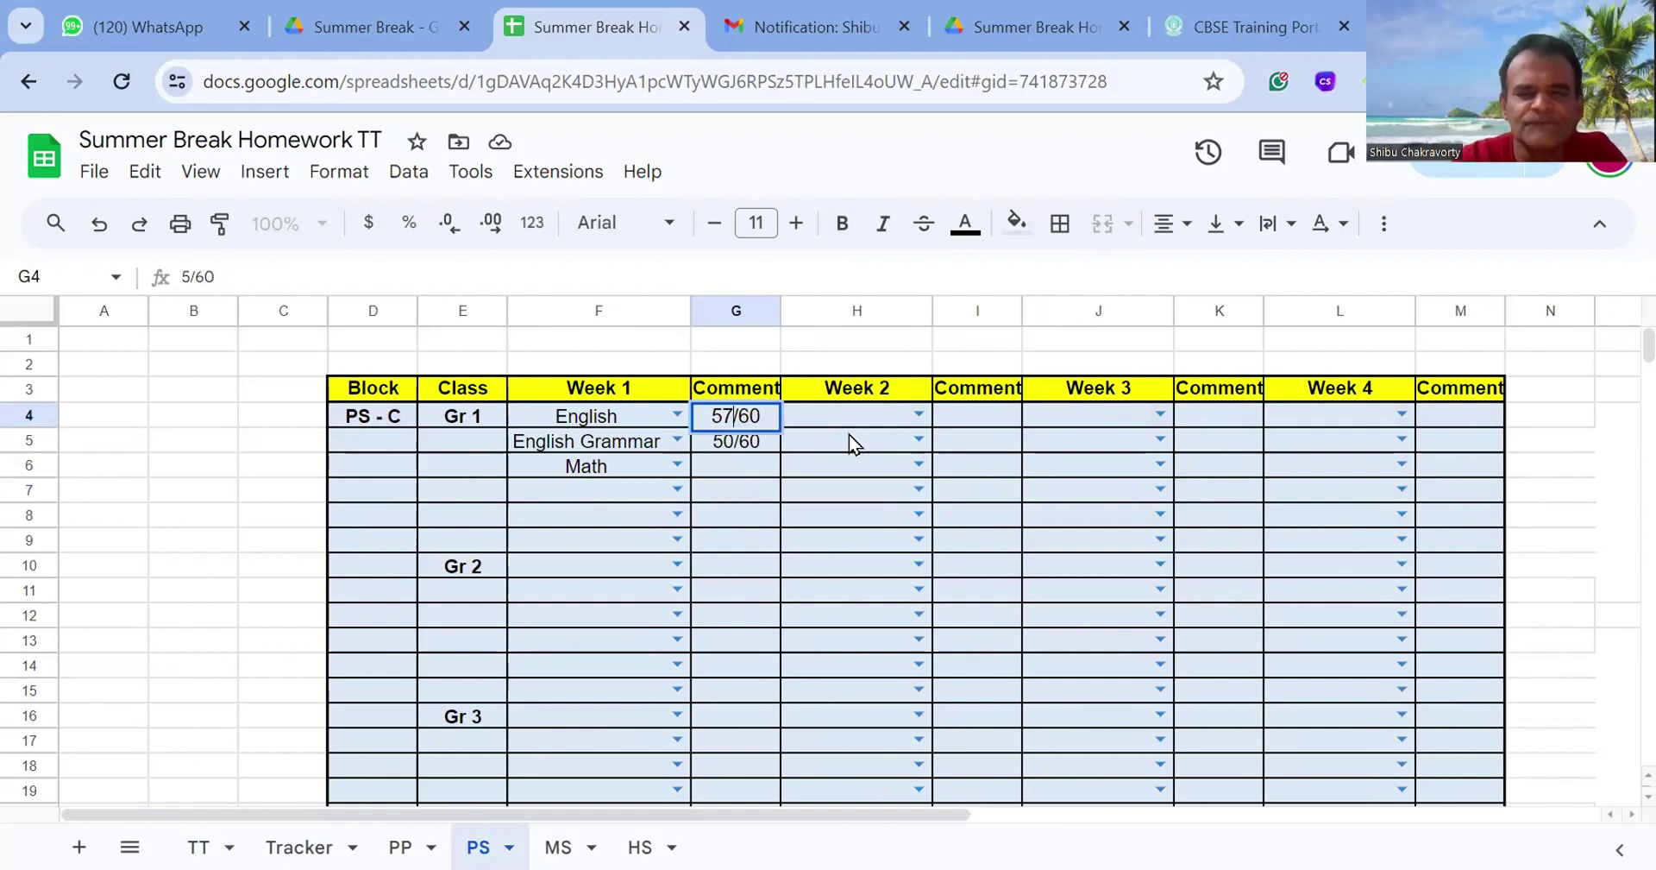
pyautogui.press('BackSpace')
pyautogui.write('8')
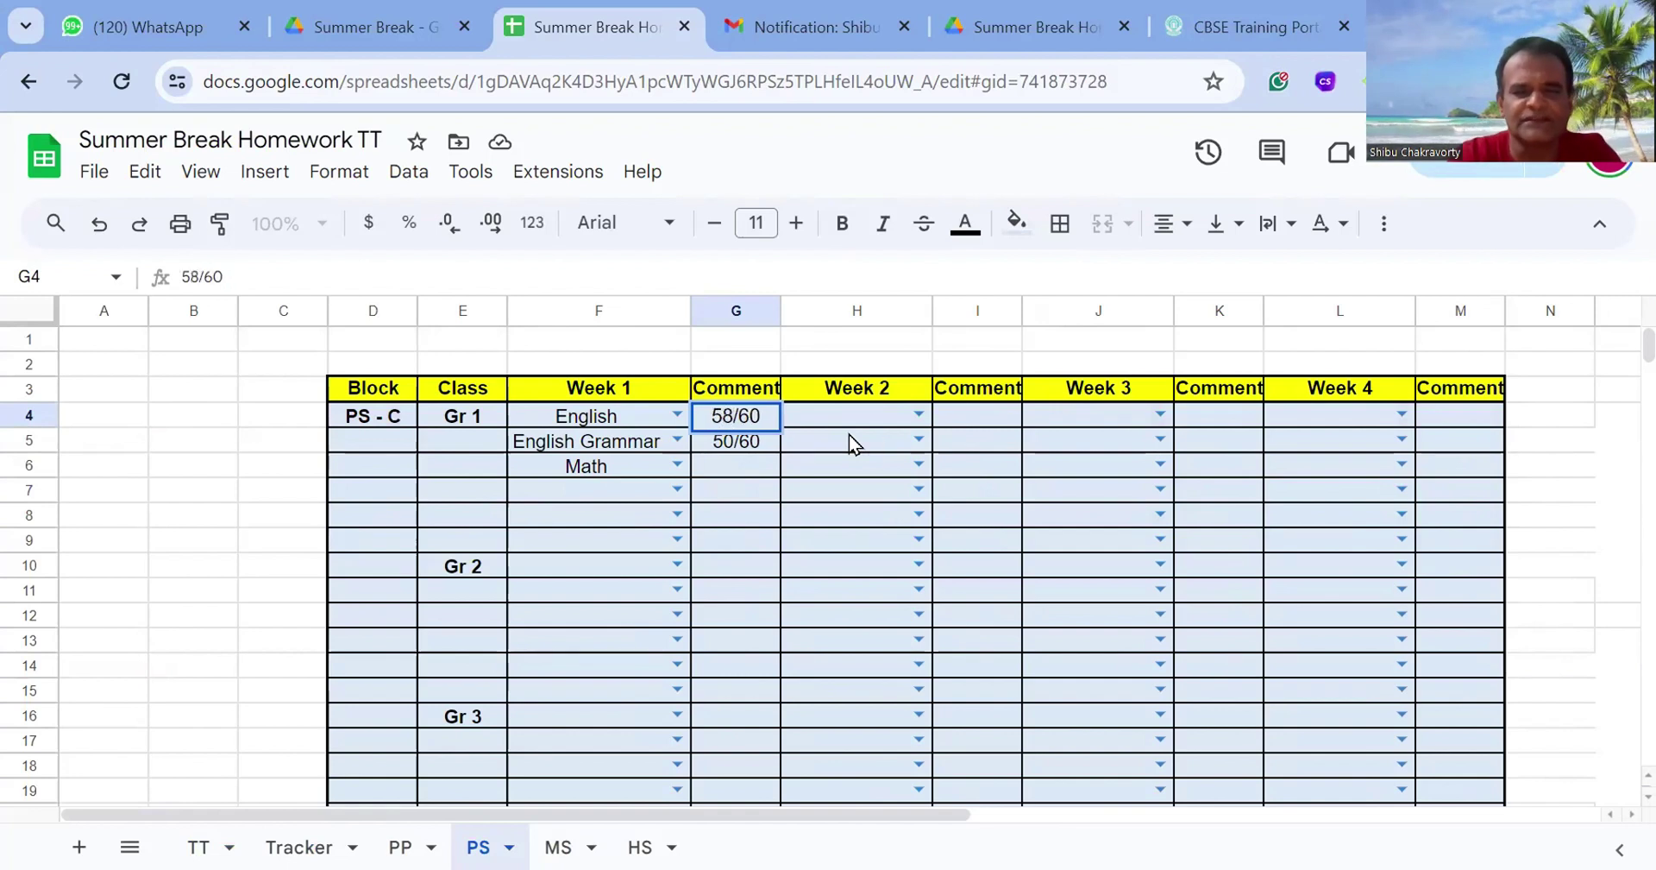
pyautogui.click(790, 571)
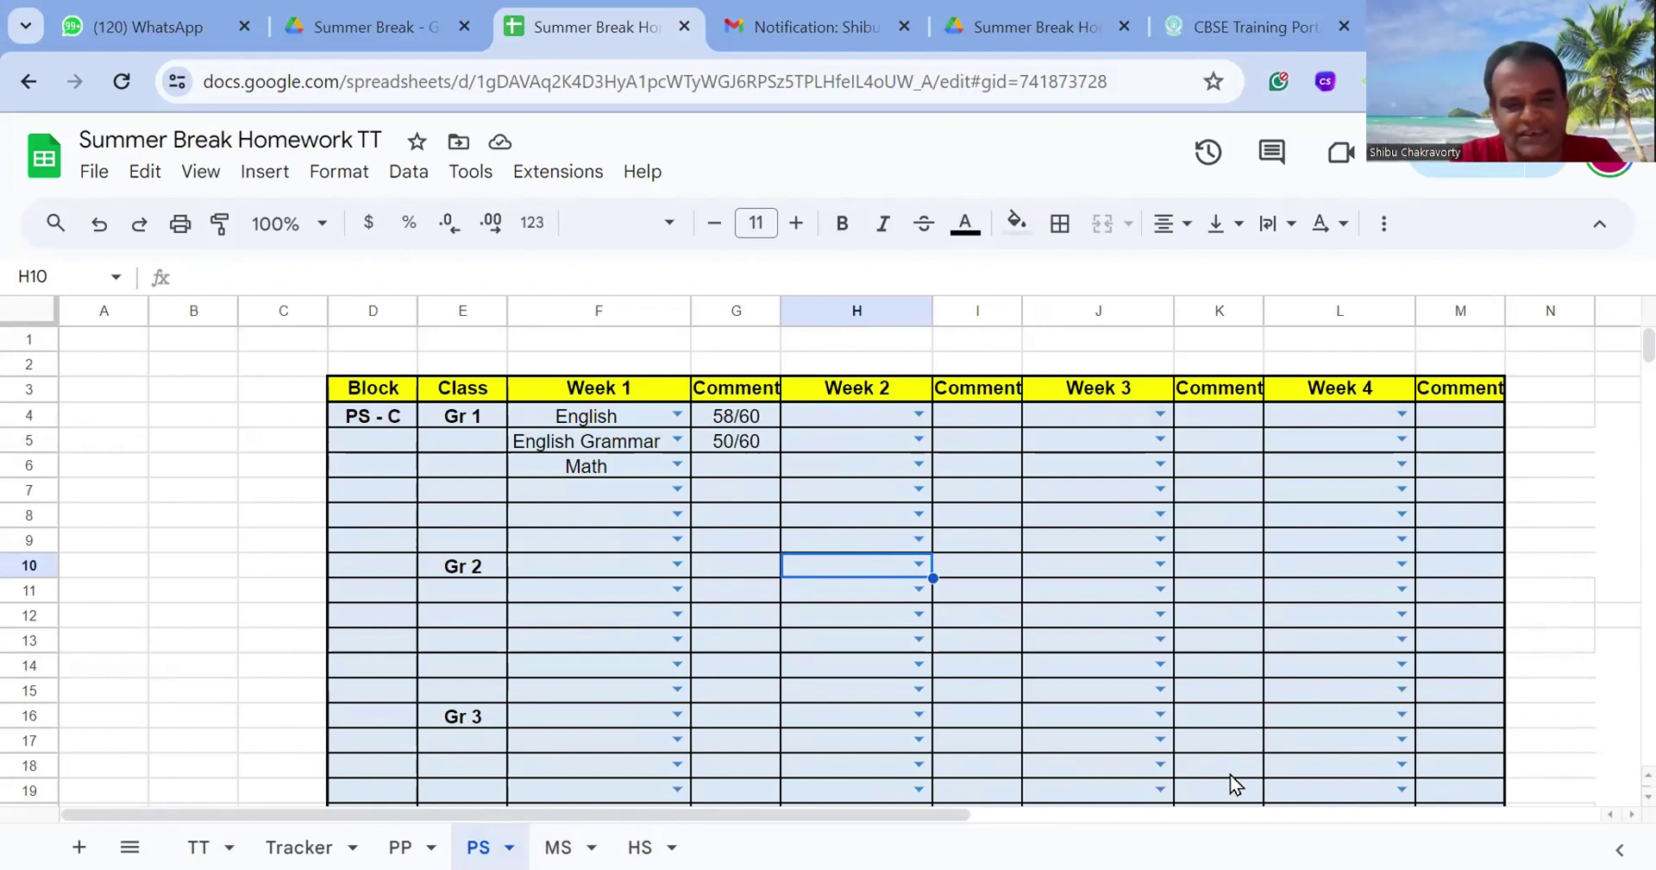
# - Look through the PP, PS, MS and HS sheets and fit the Tracker sheet's Week 1 Comment column to its header
pyautogui.click(388, 844)
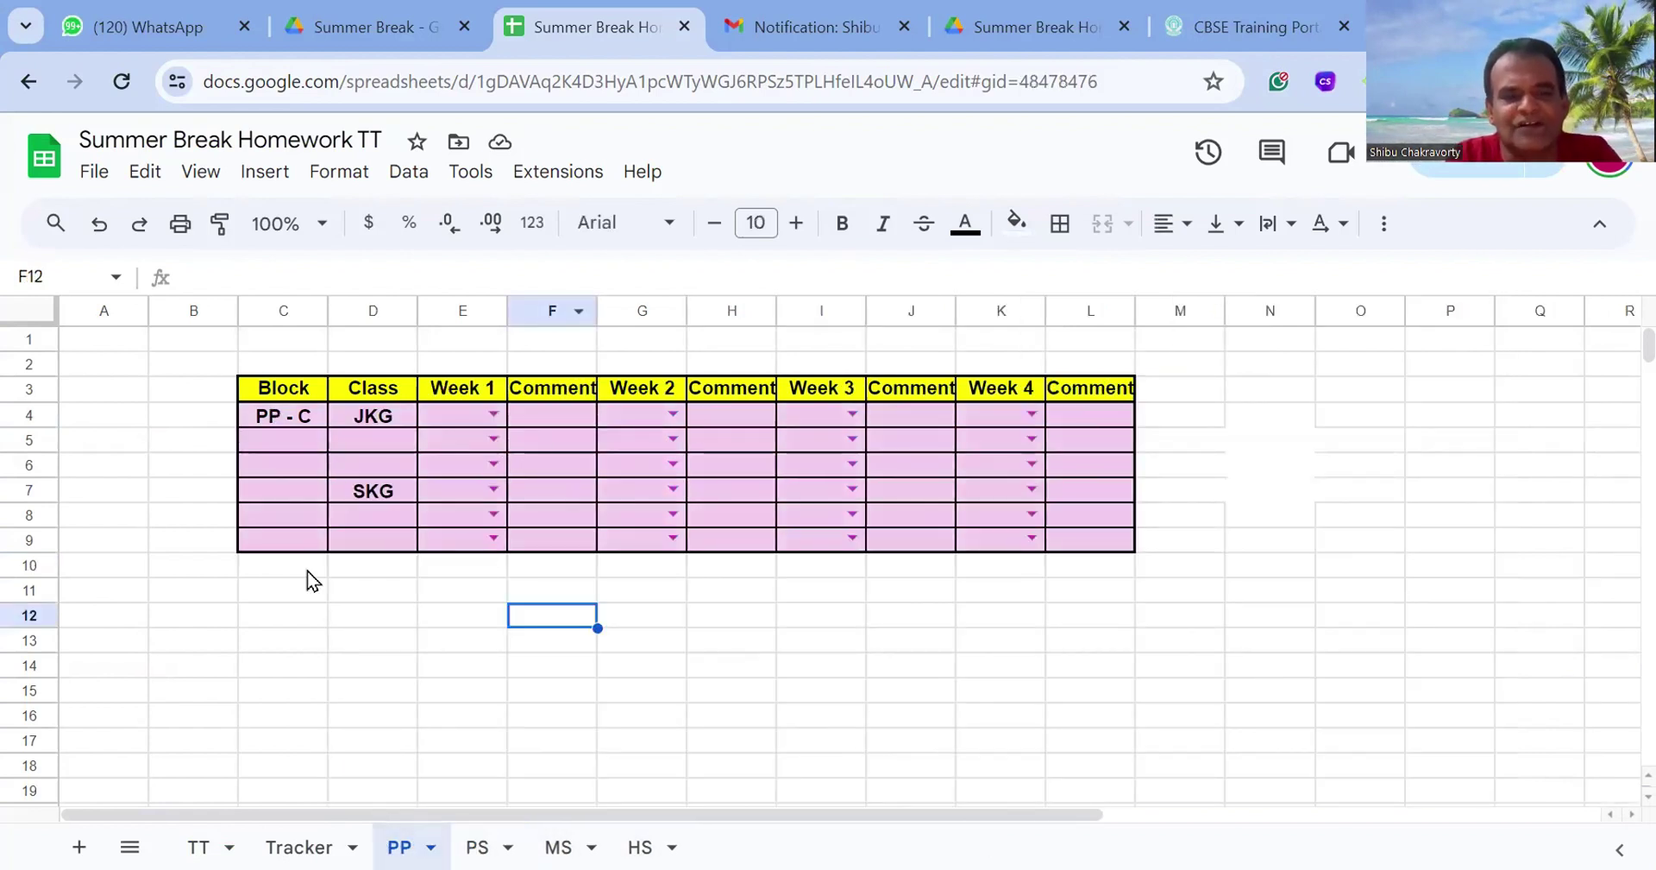
pyautogui.click(486, 842)
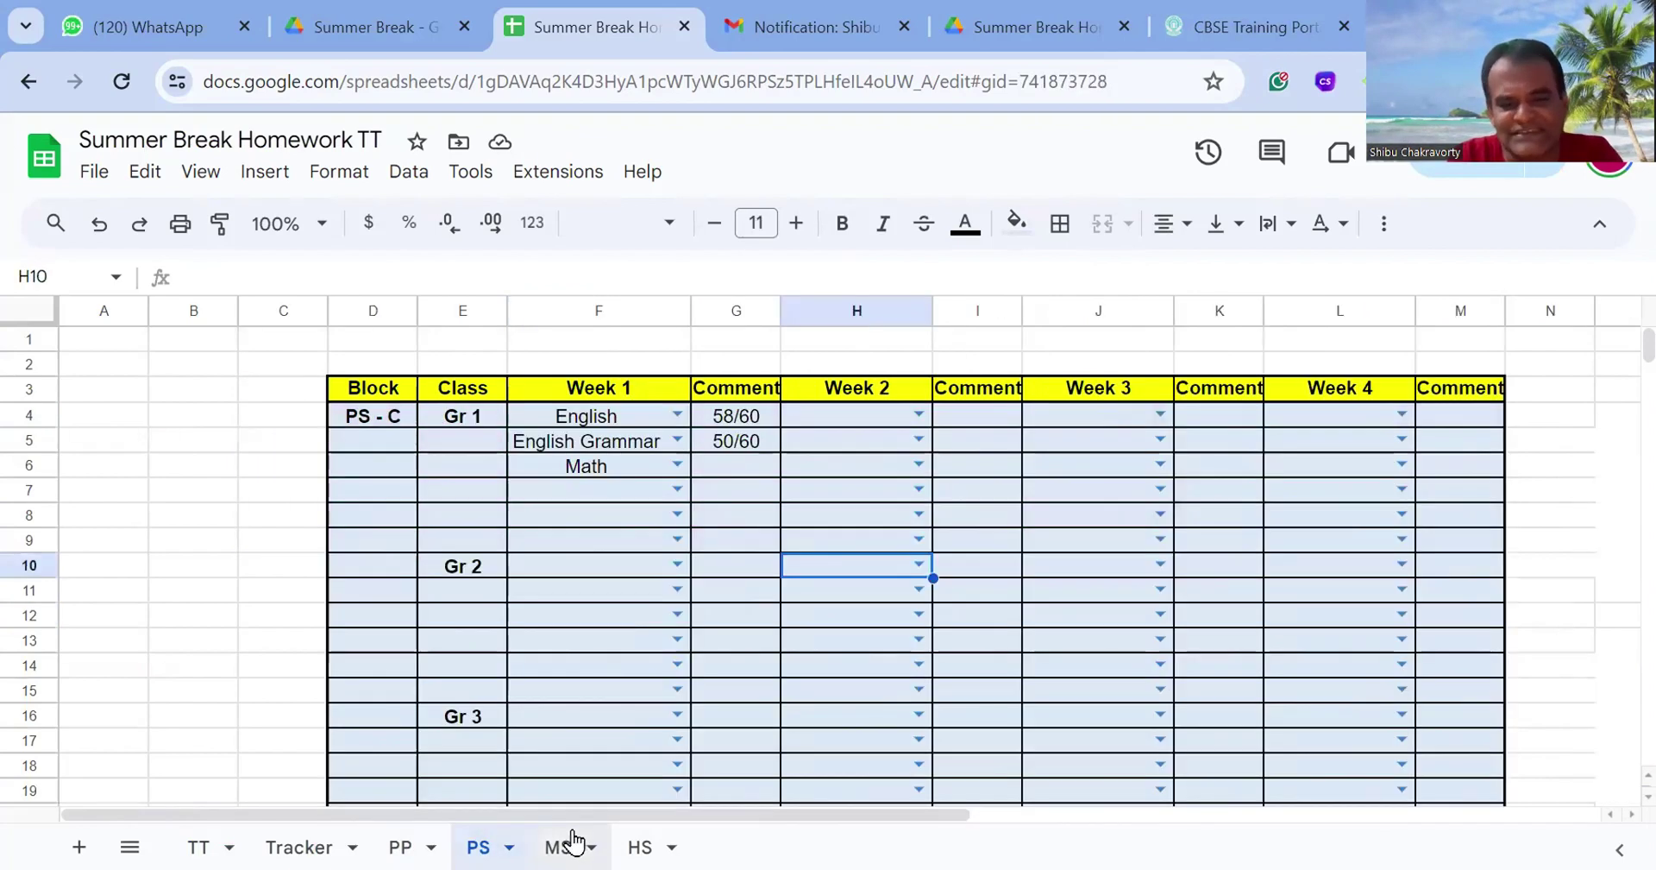
pyautogui.click(569, 844)
pyautogui.click(638, 844)
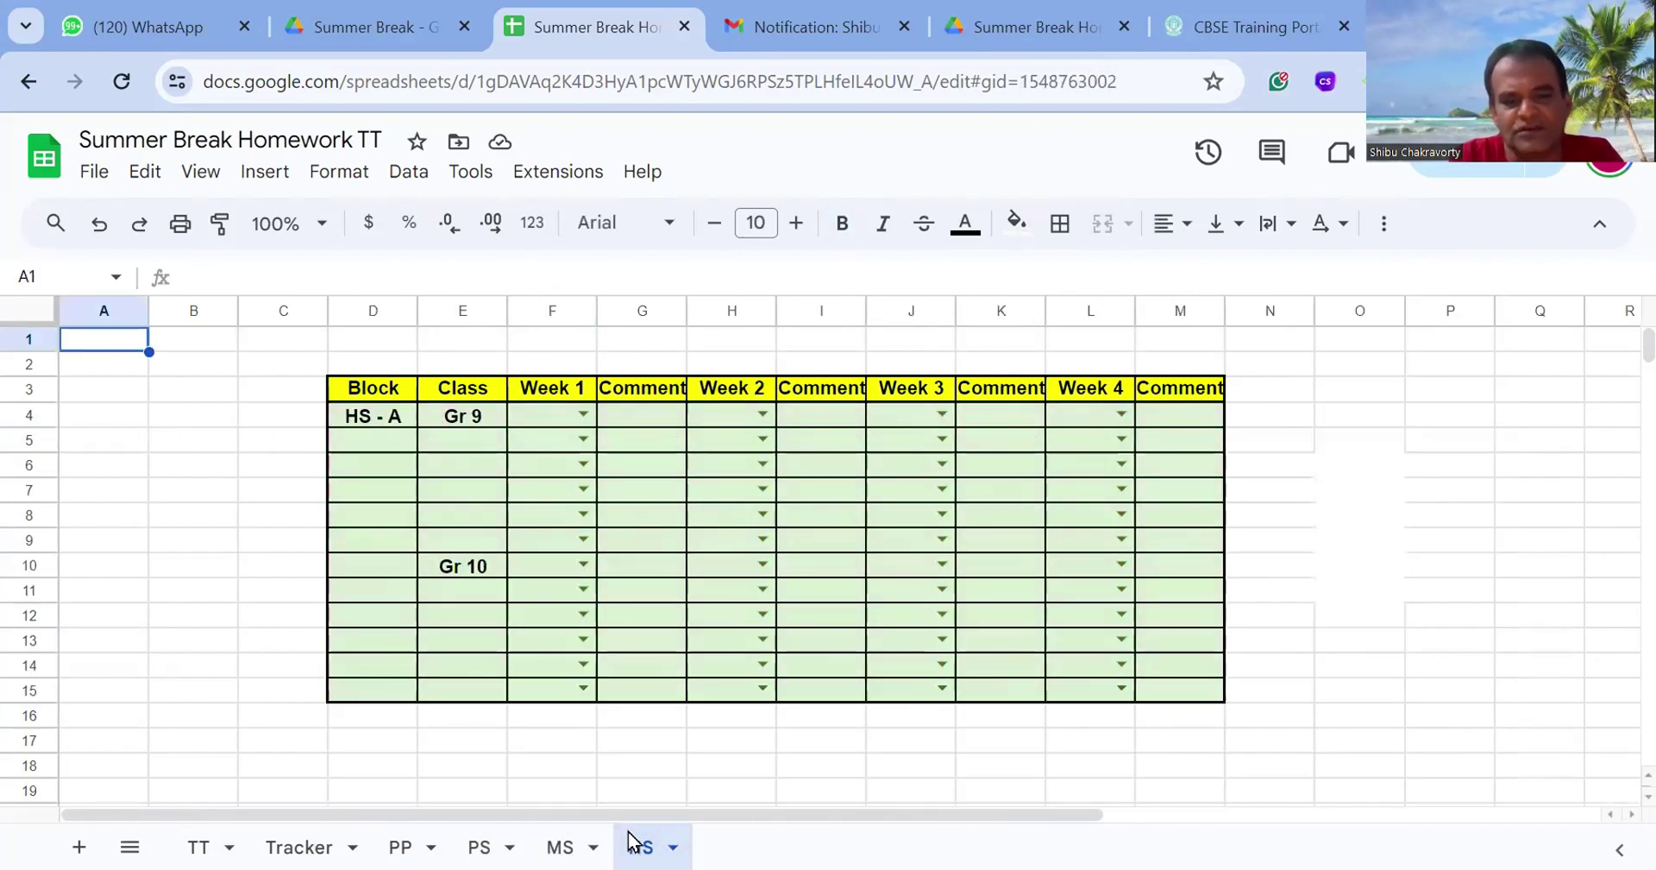
pyautogui.click(313, 843)
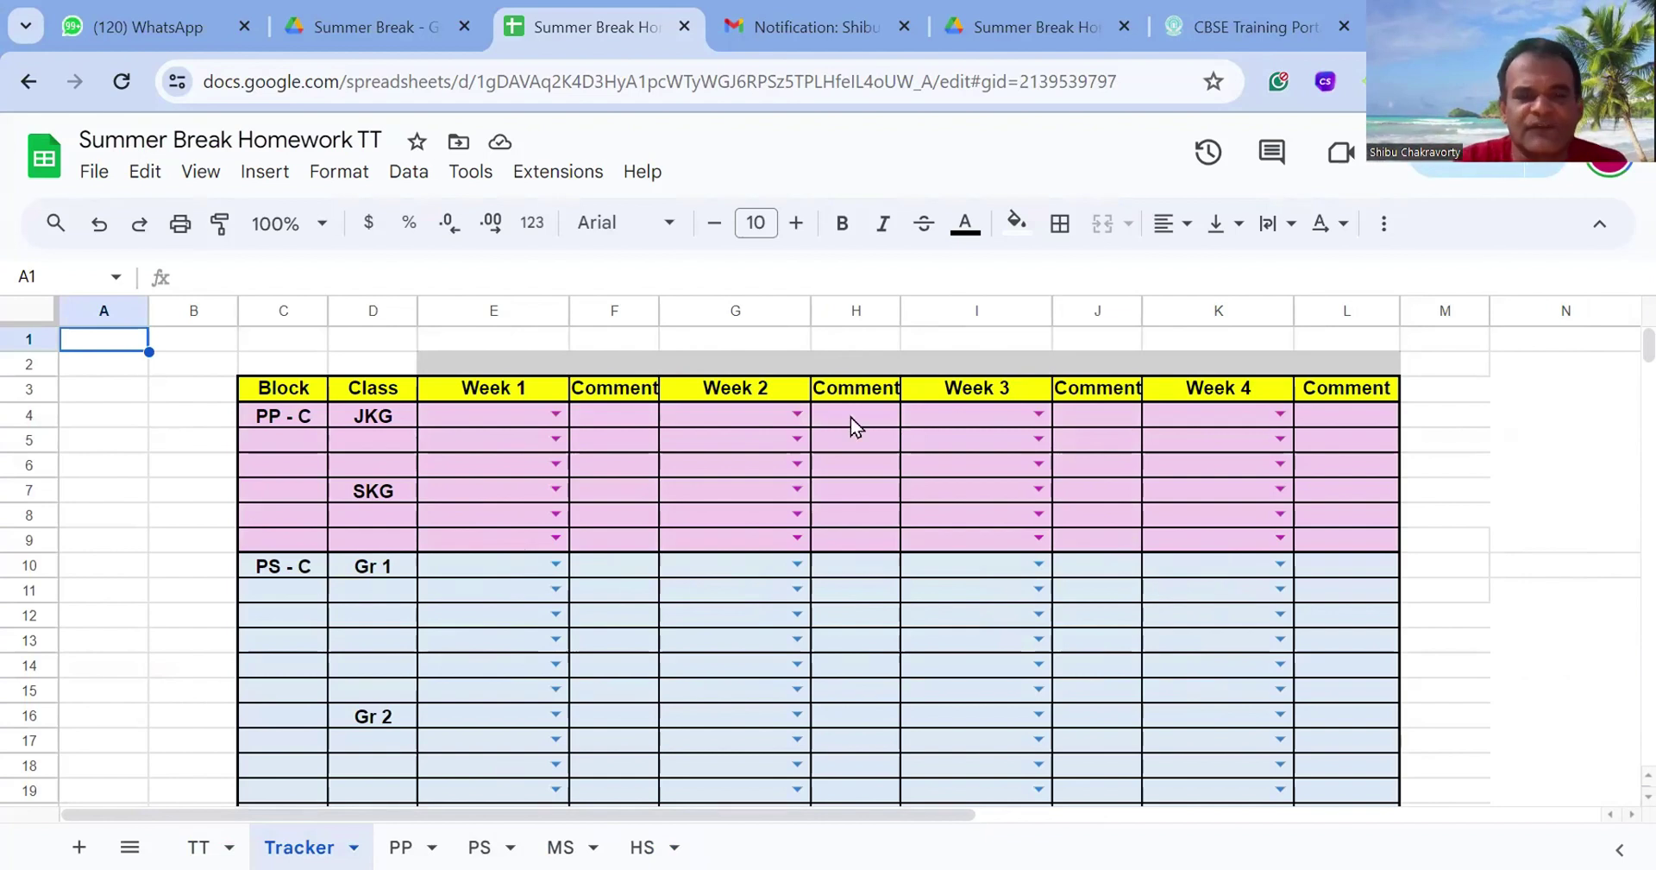
pyautogui.doubleClick(660, 308)
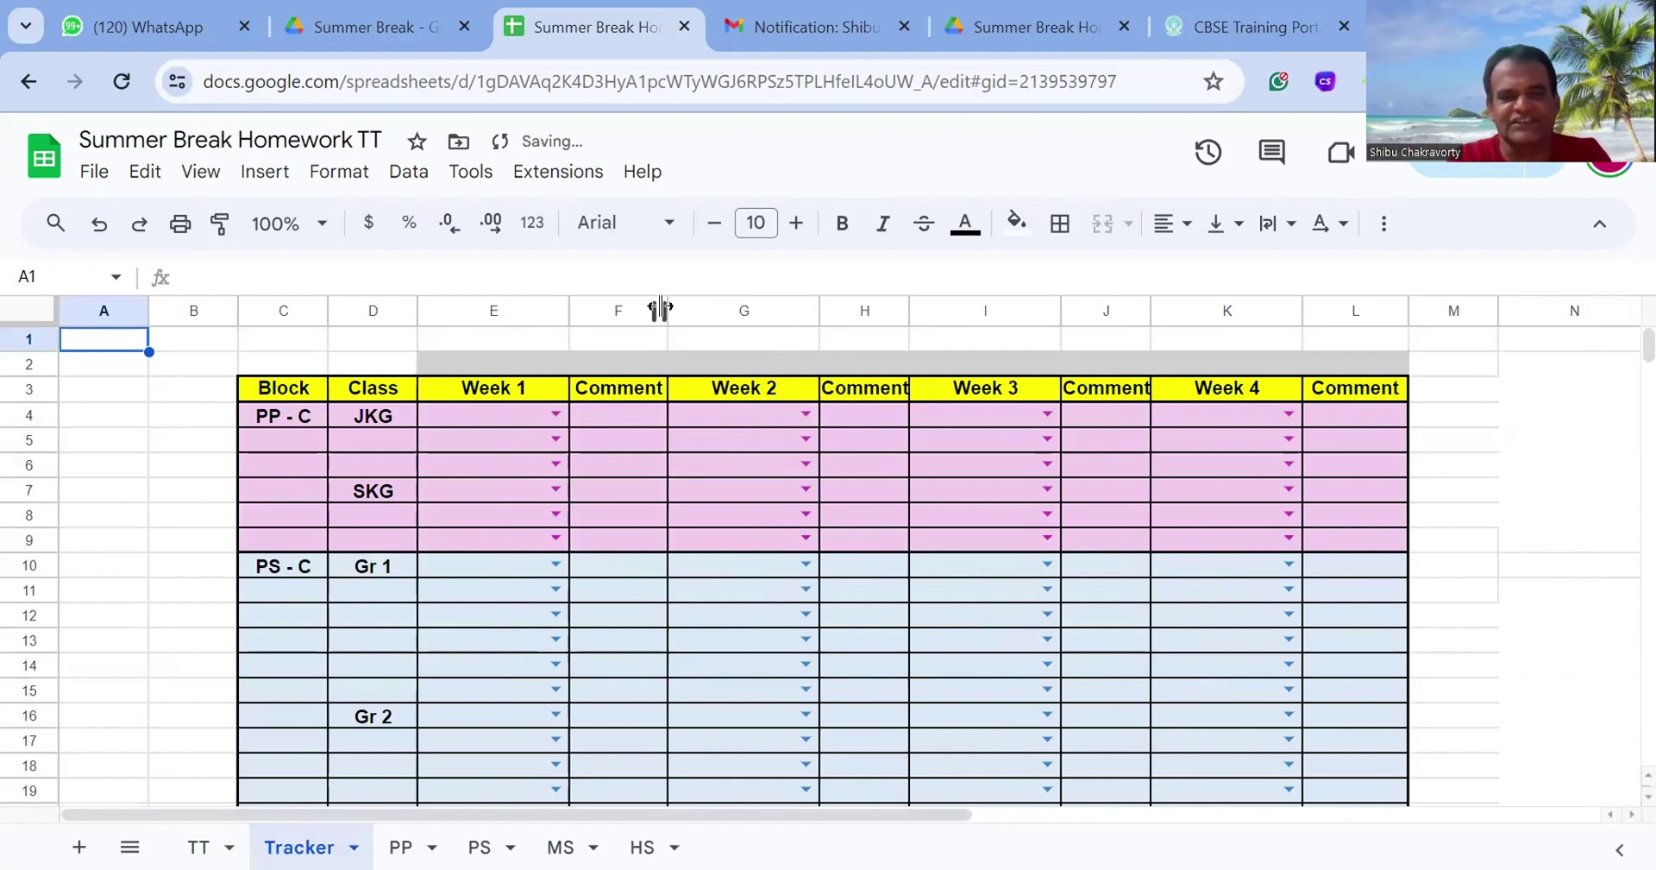
# - Switch to the Summer Break folder in Google Drive and select its web address
pyautogui.click(399, 843)
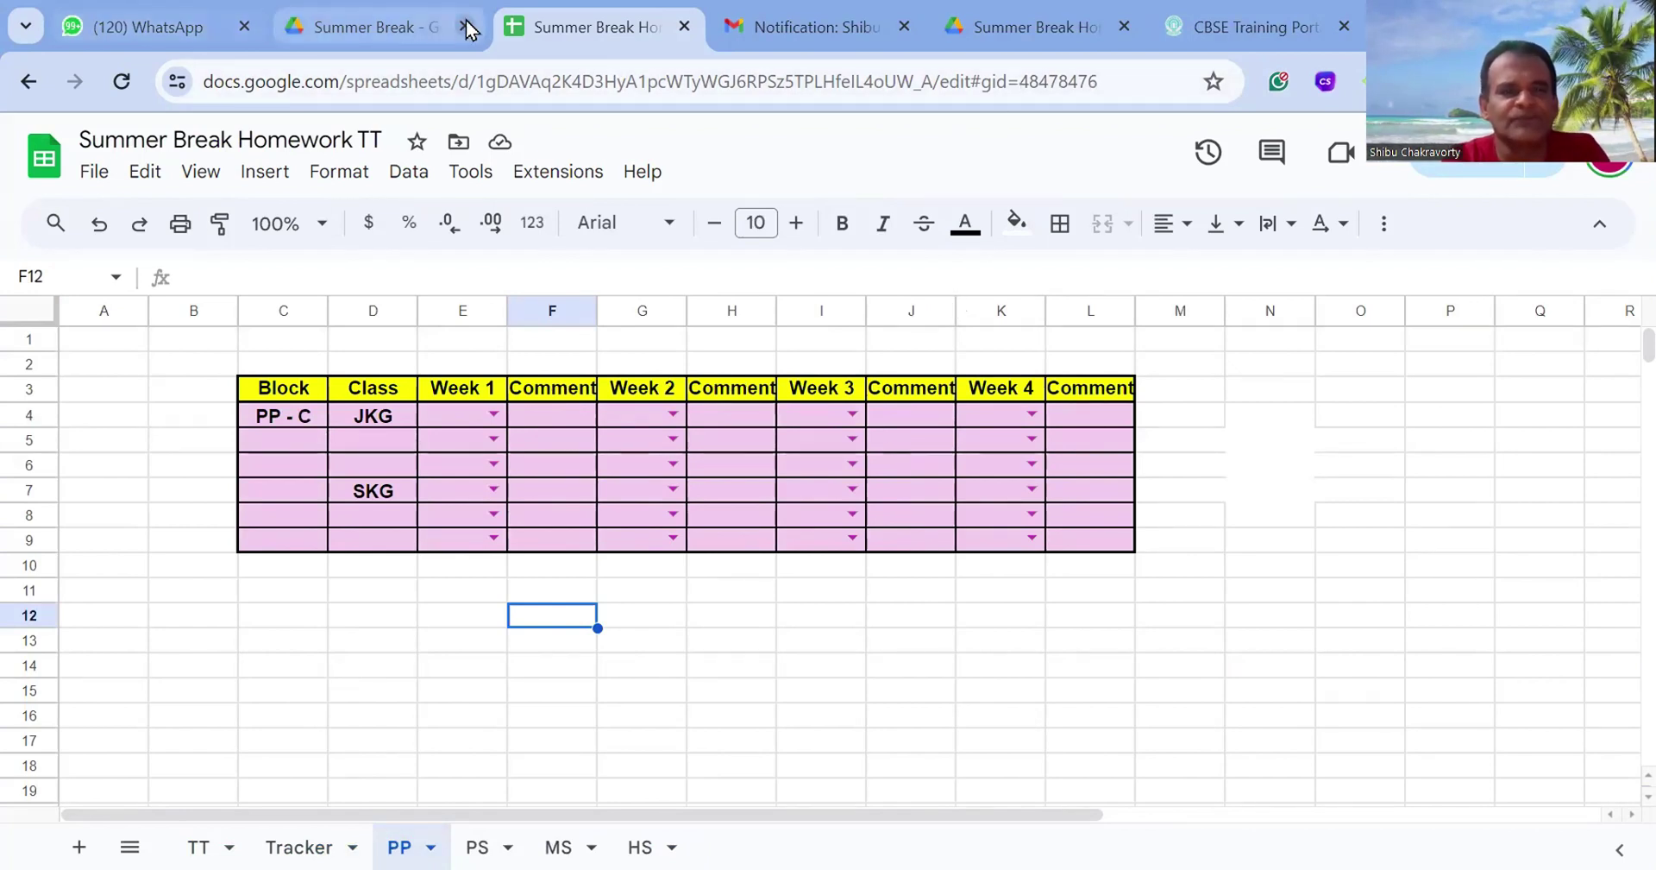
pyautogui.click(28, 84)
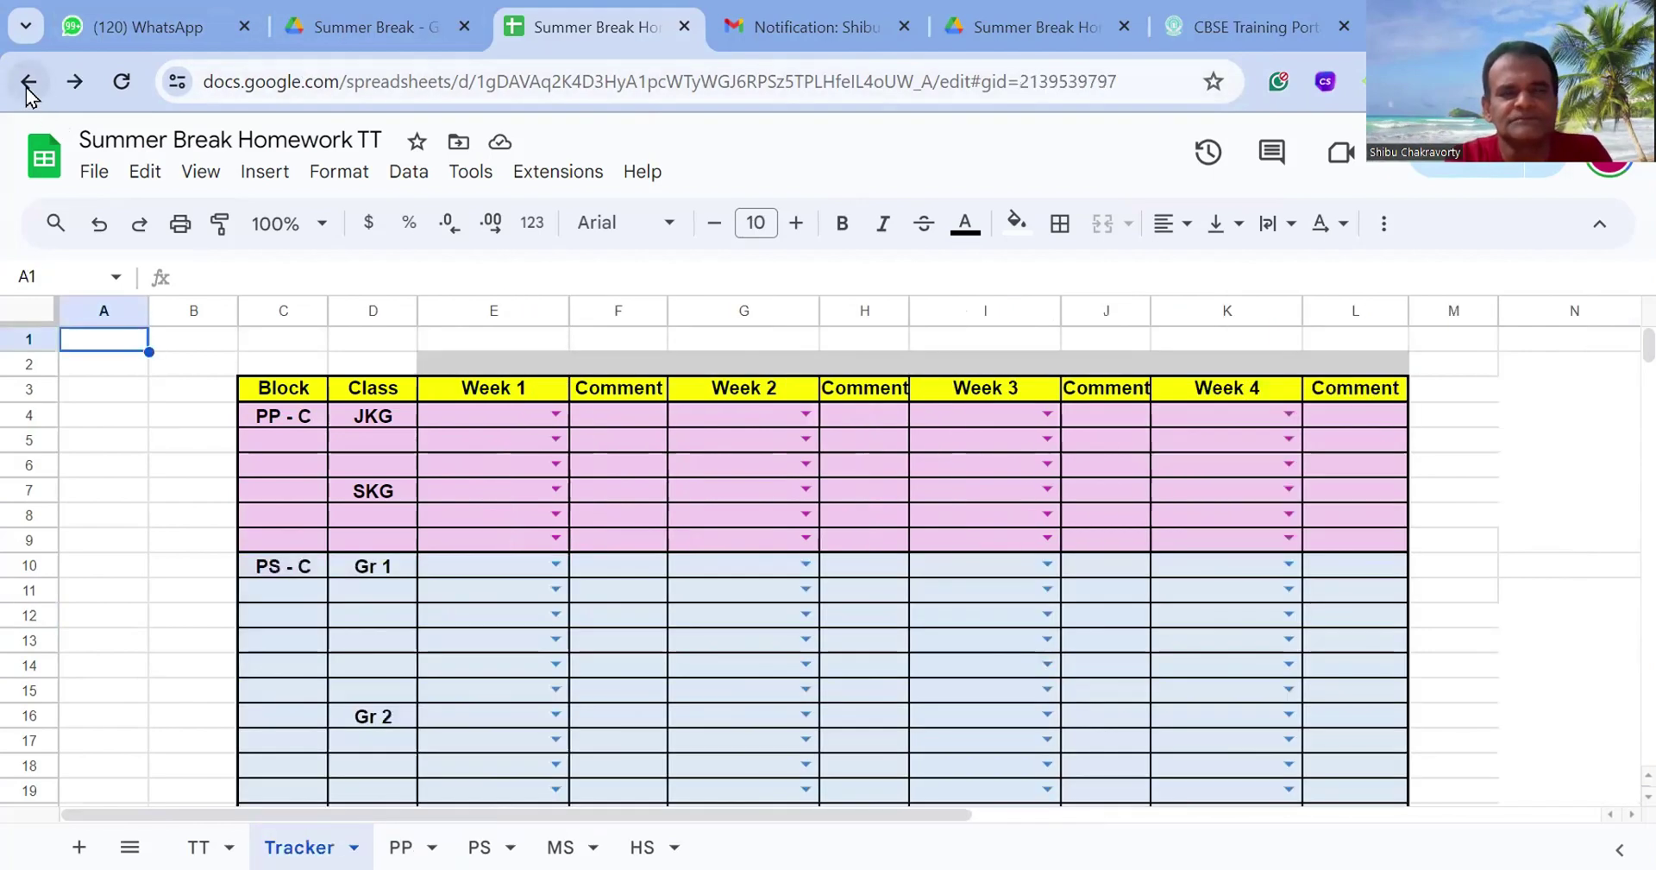
pyautogui.click(148, 28)
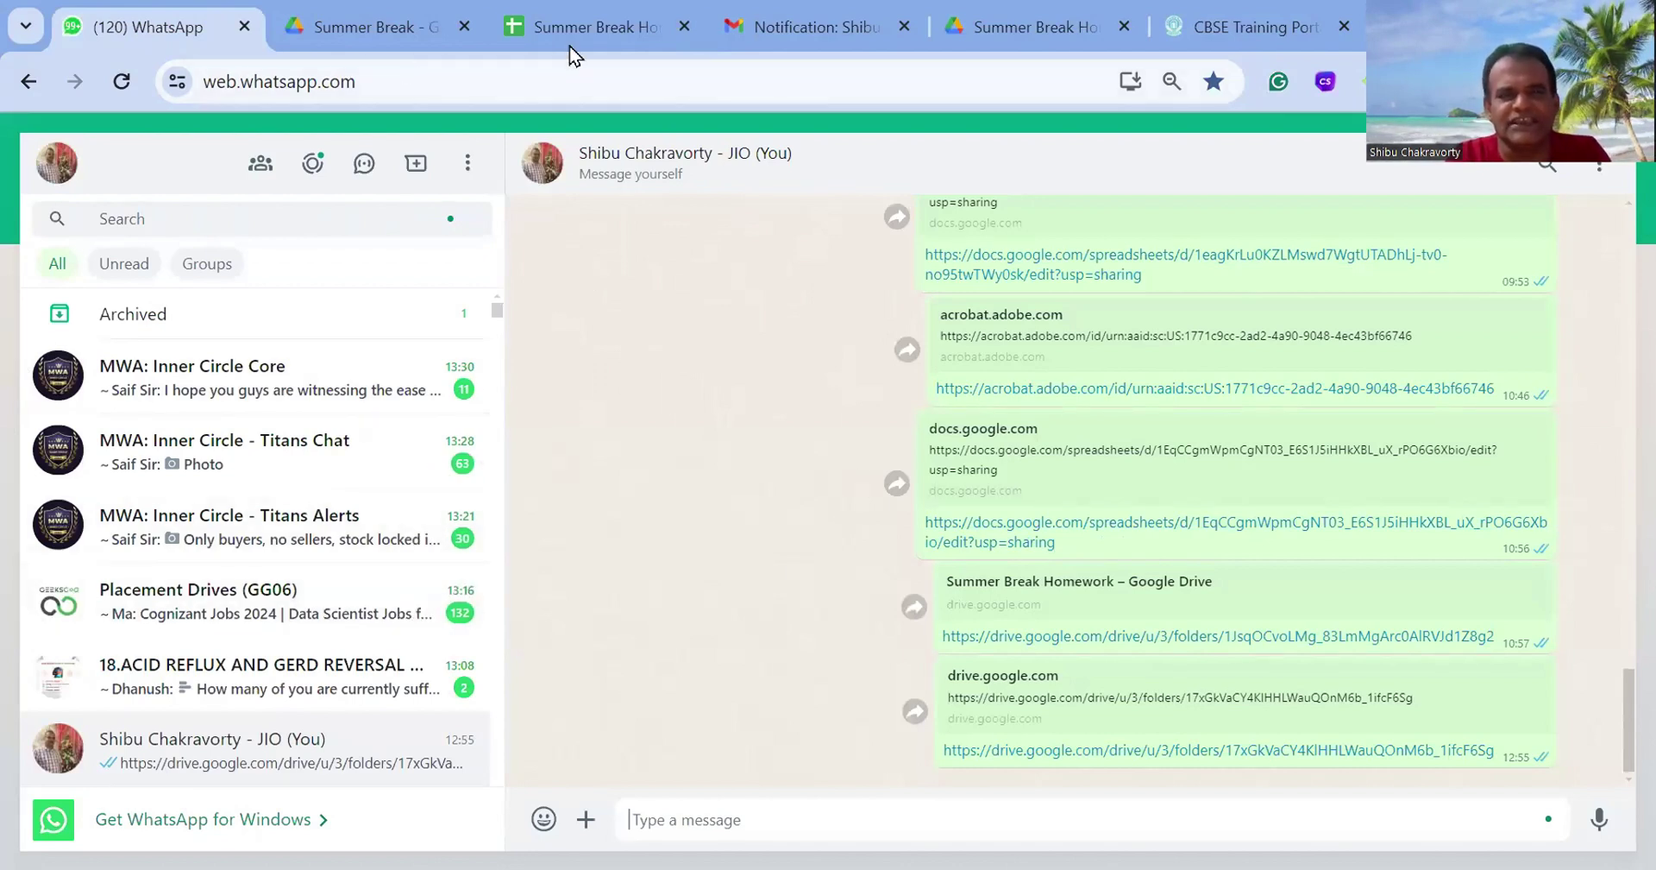
pyautogui.click(339, 24)
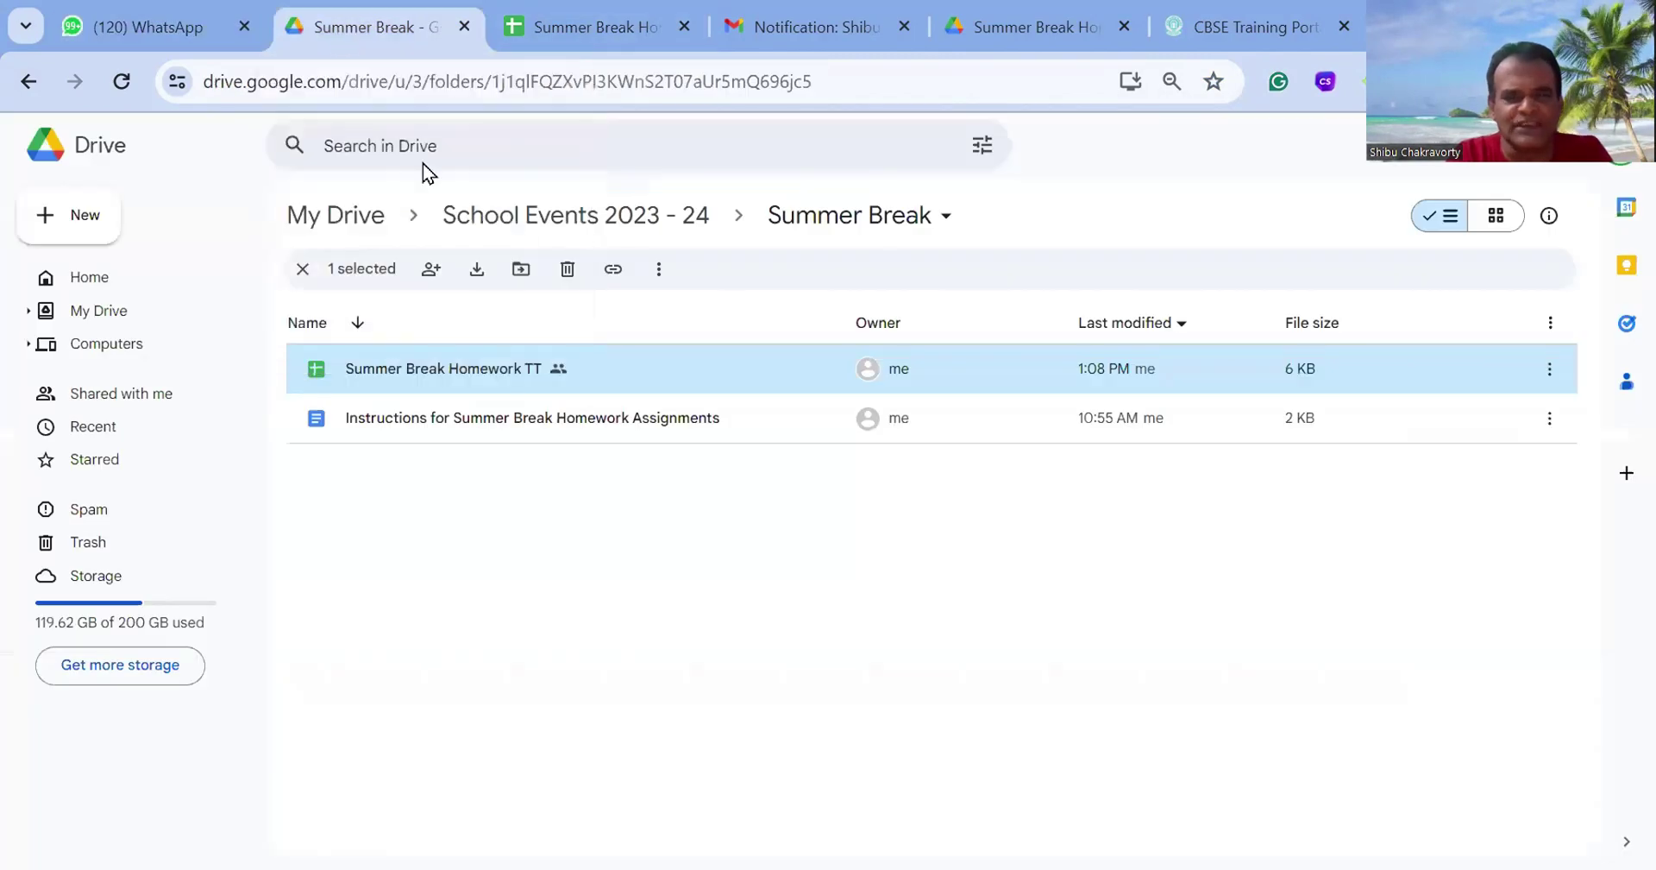
pyautogui.click(864, 91)
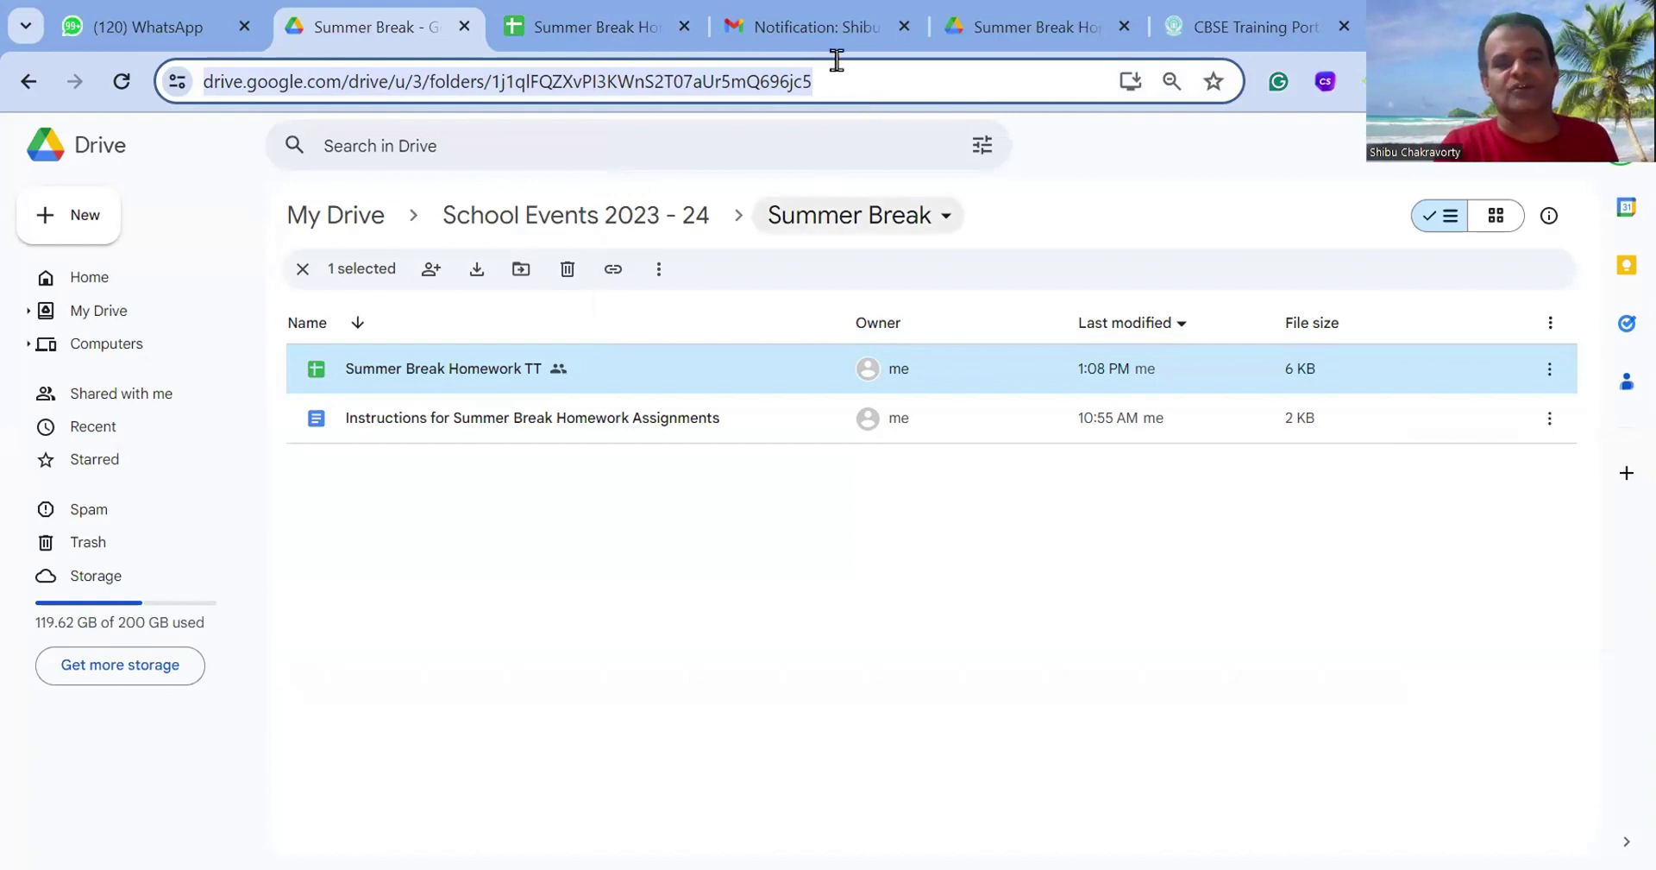
# - Switch to the Summer Break Homework folder in Drive and open its PS subfolder
pyautogui.click(992, 29)
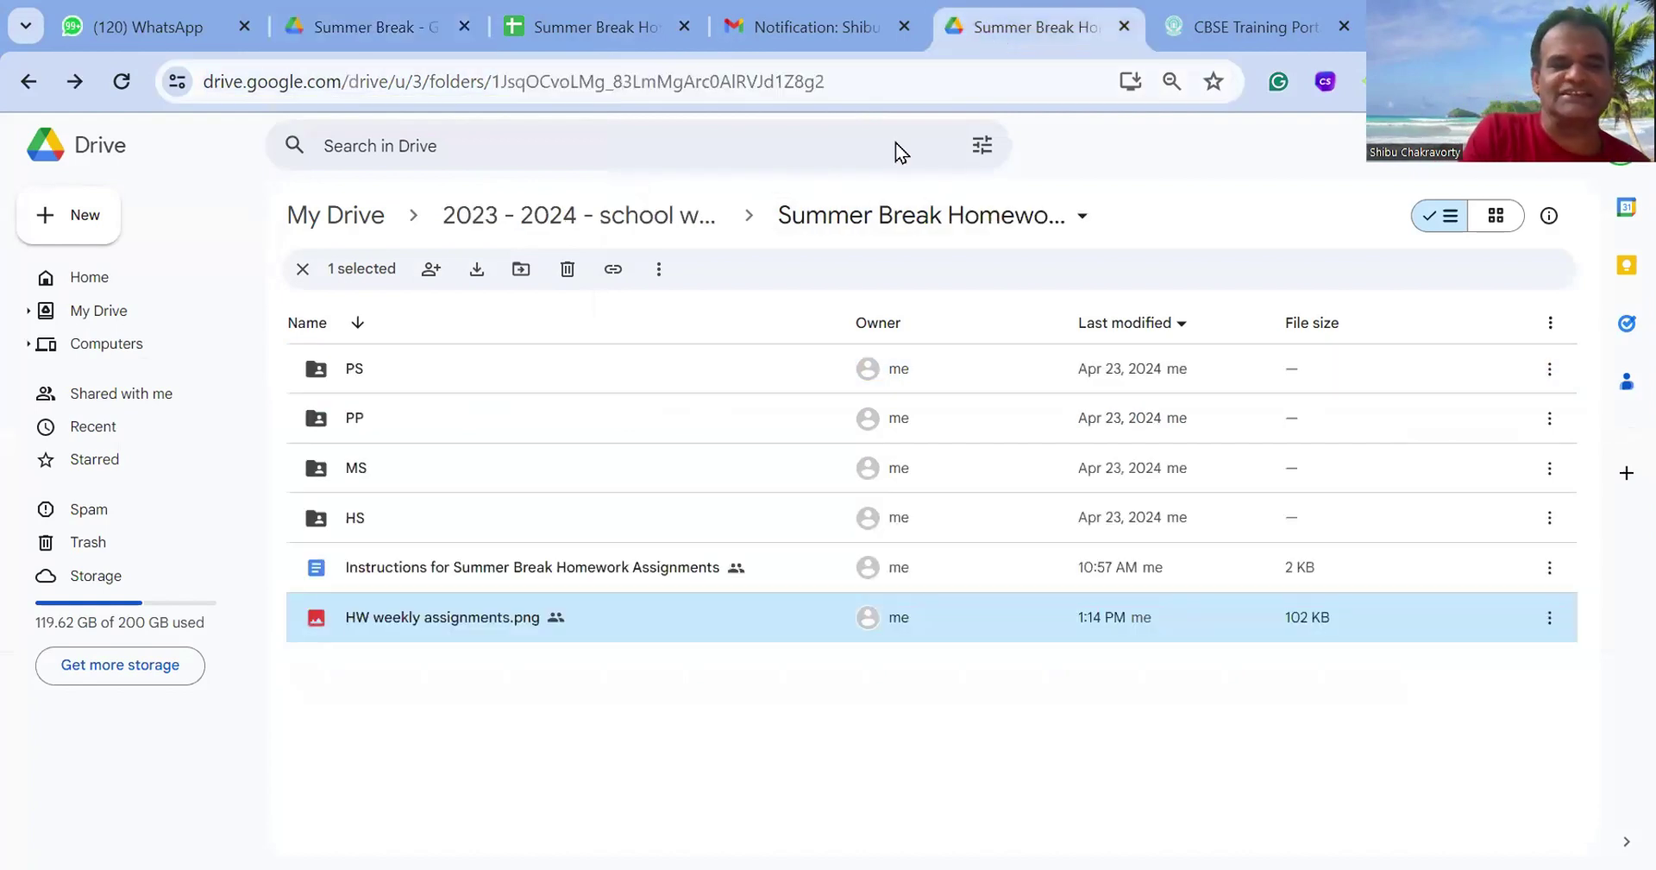
pyautogui.click(816, 744)
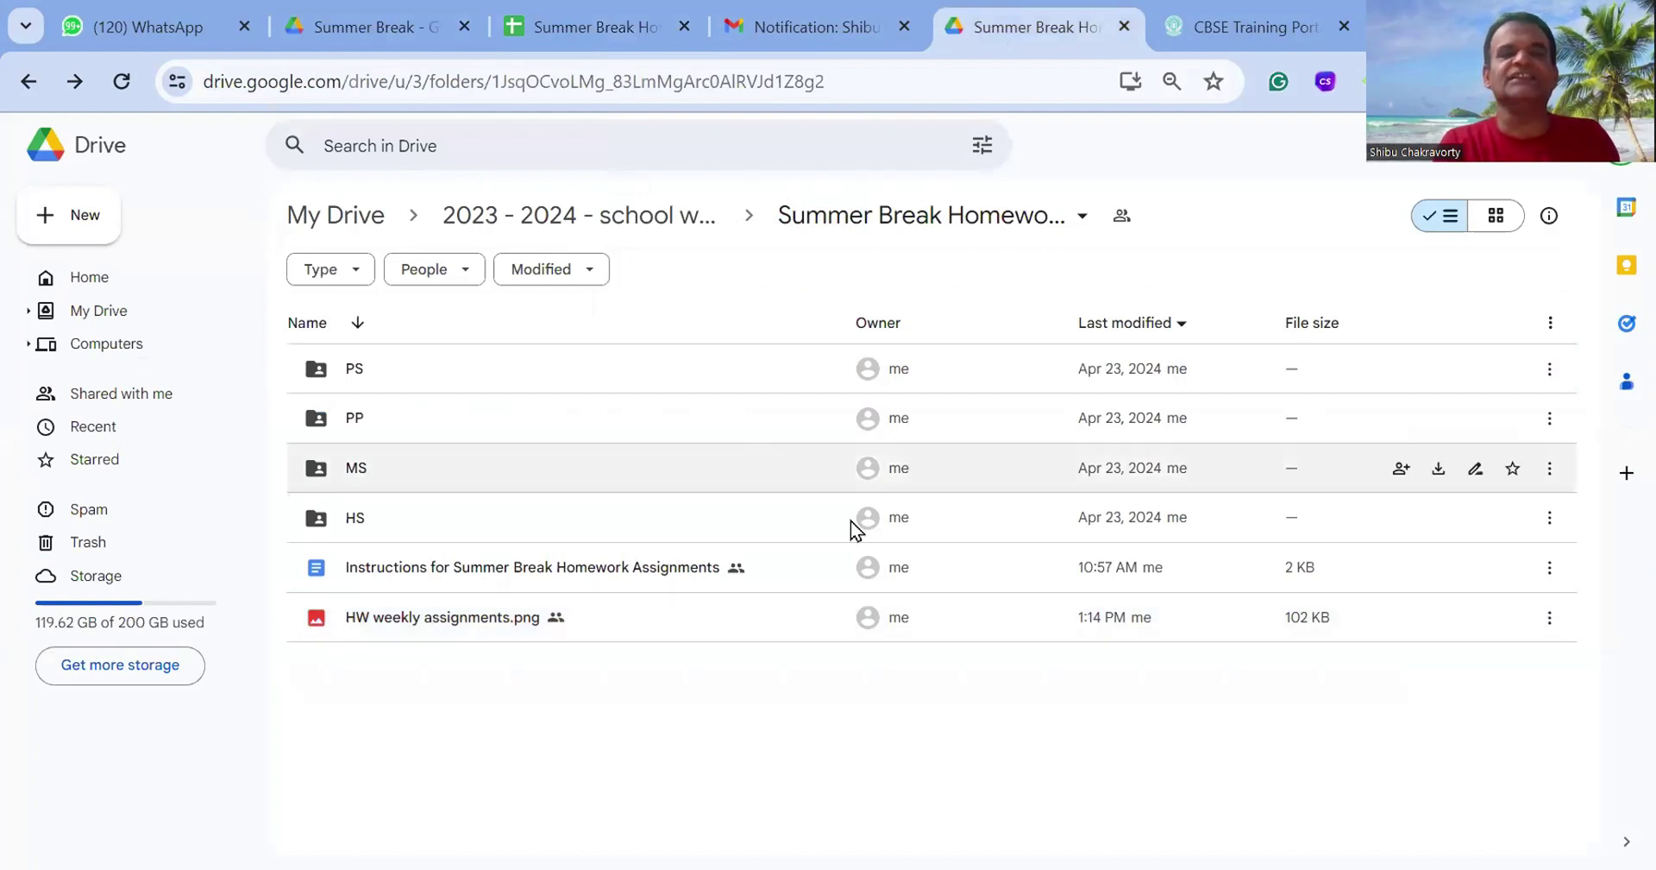
pyautogui.doubleClick(533, 381)
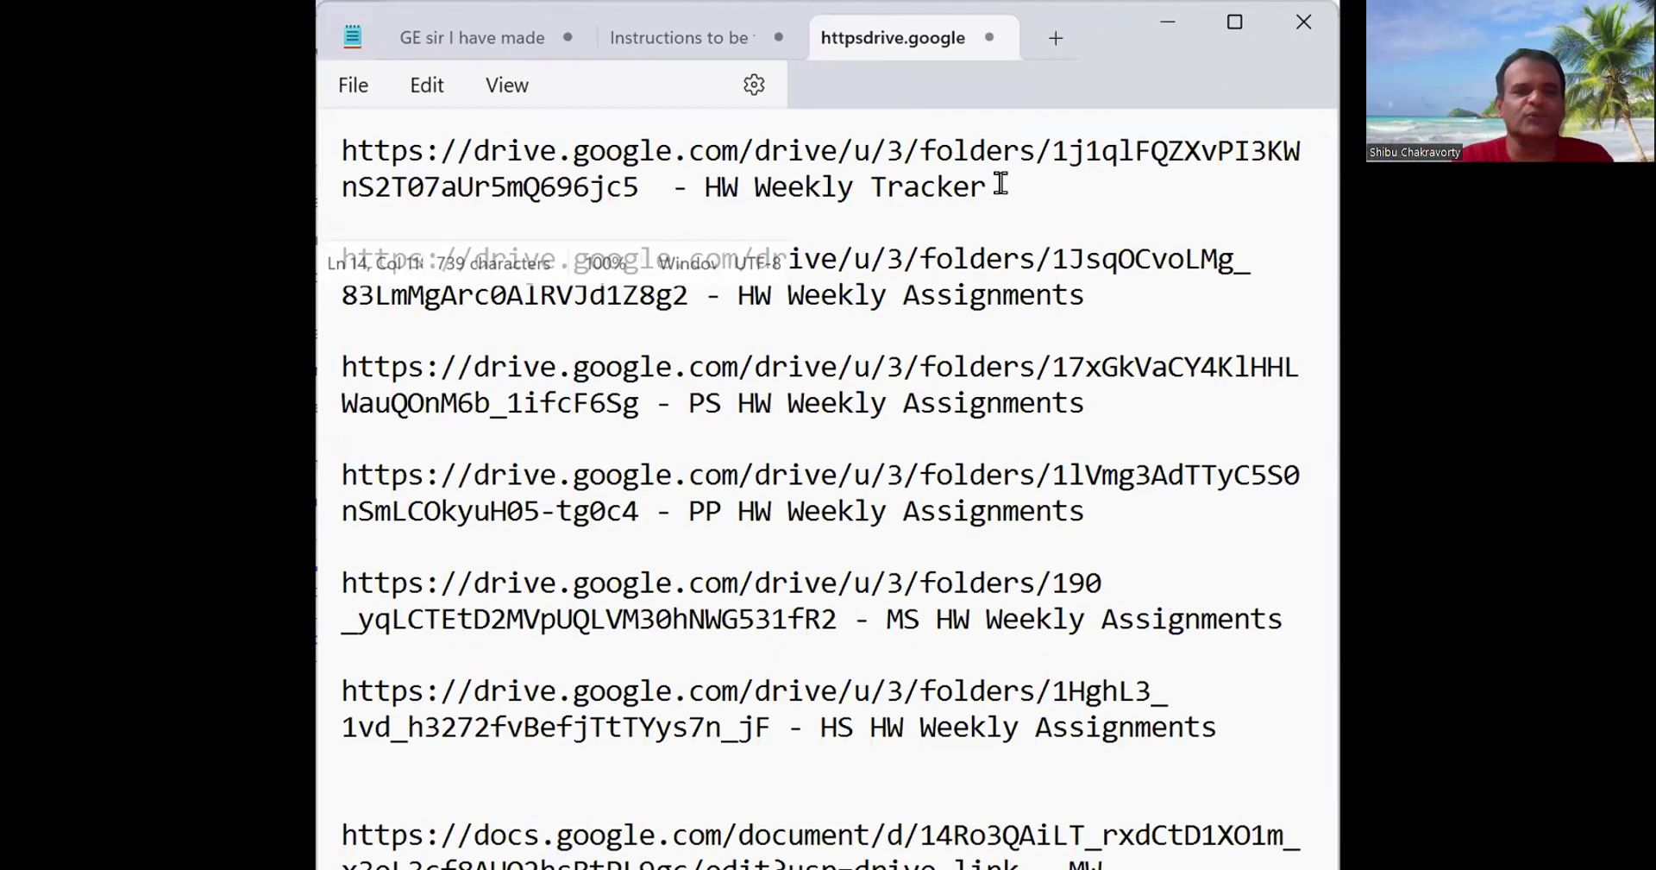
# - In Notepad, review the homework folder links and highlight the PS HW Weekly Assignments entry
pyautogui.click(637, 186)
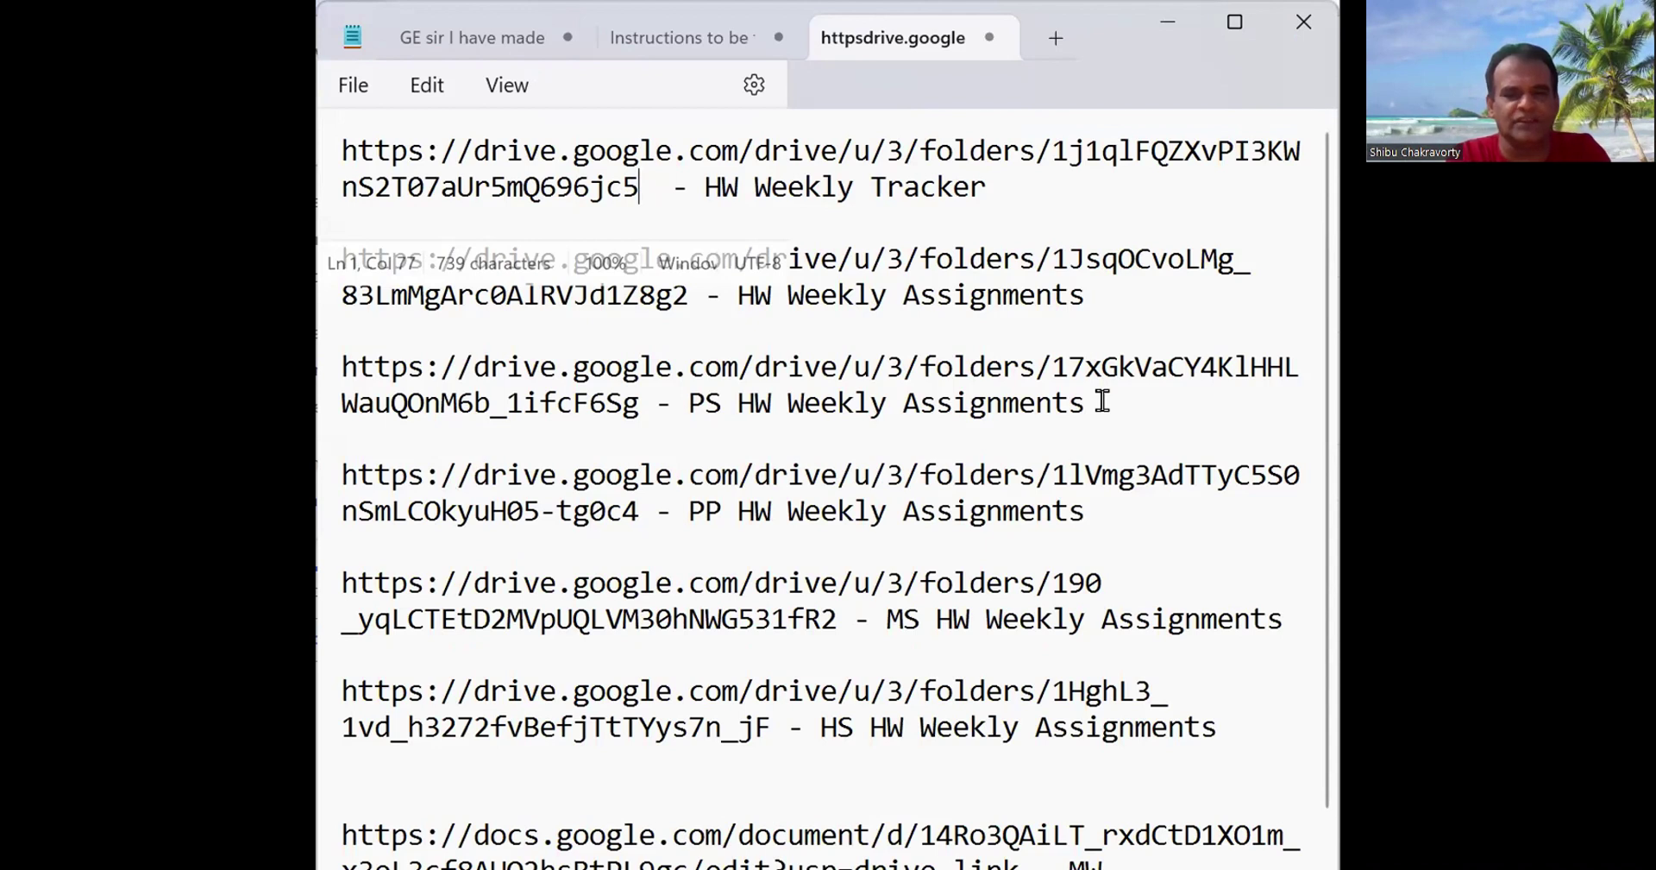
pyautogui.moveTo(1104, 406); pyautogui.dragTo(339, 350)
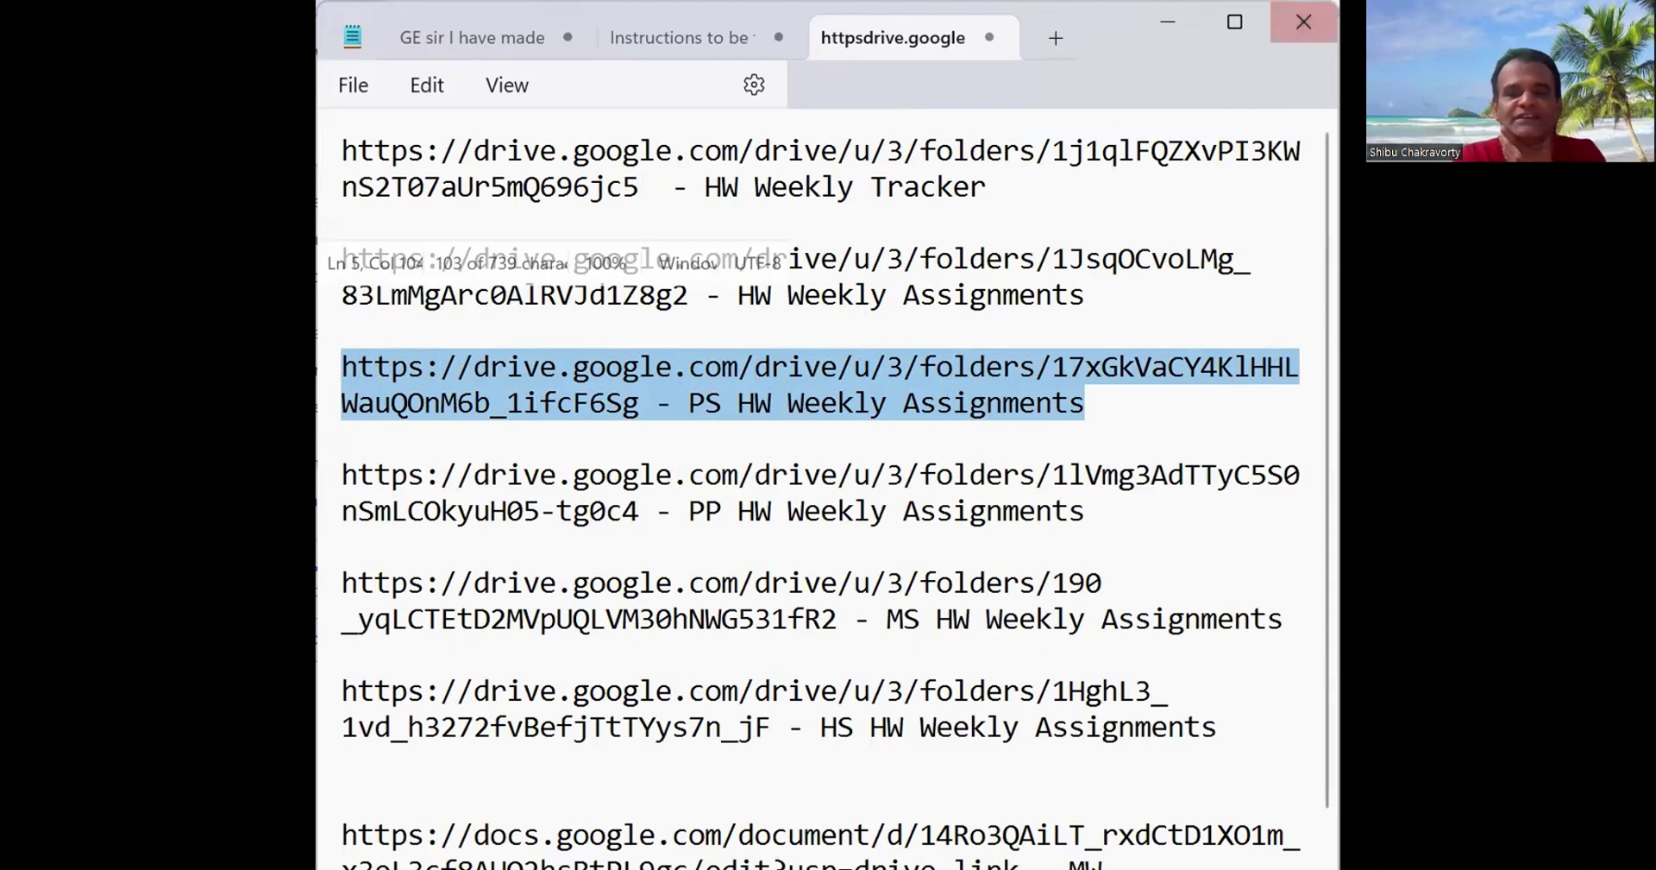
pyautogui.hotkey('alt', 'Tab')
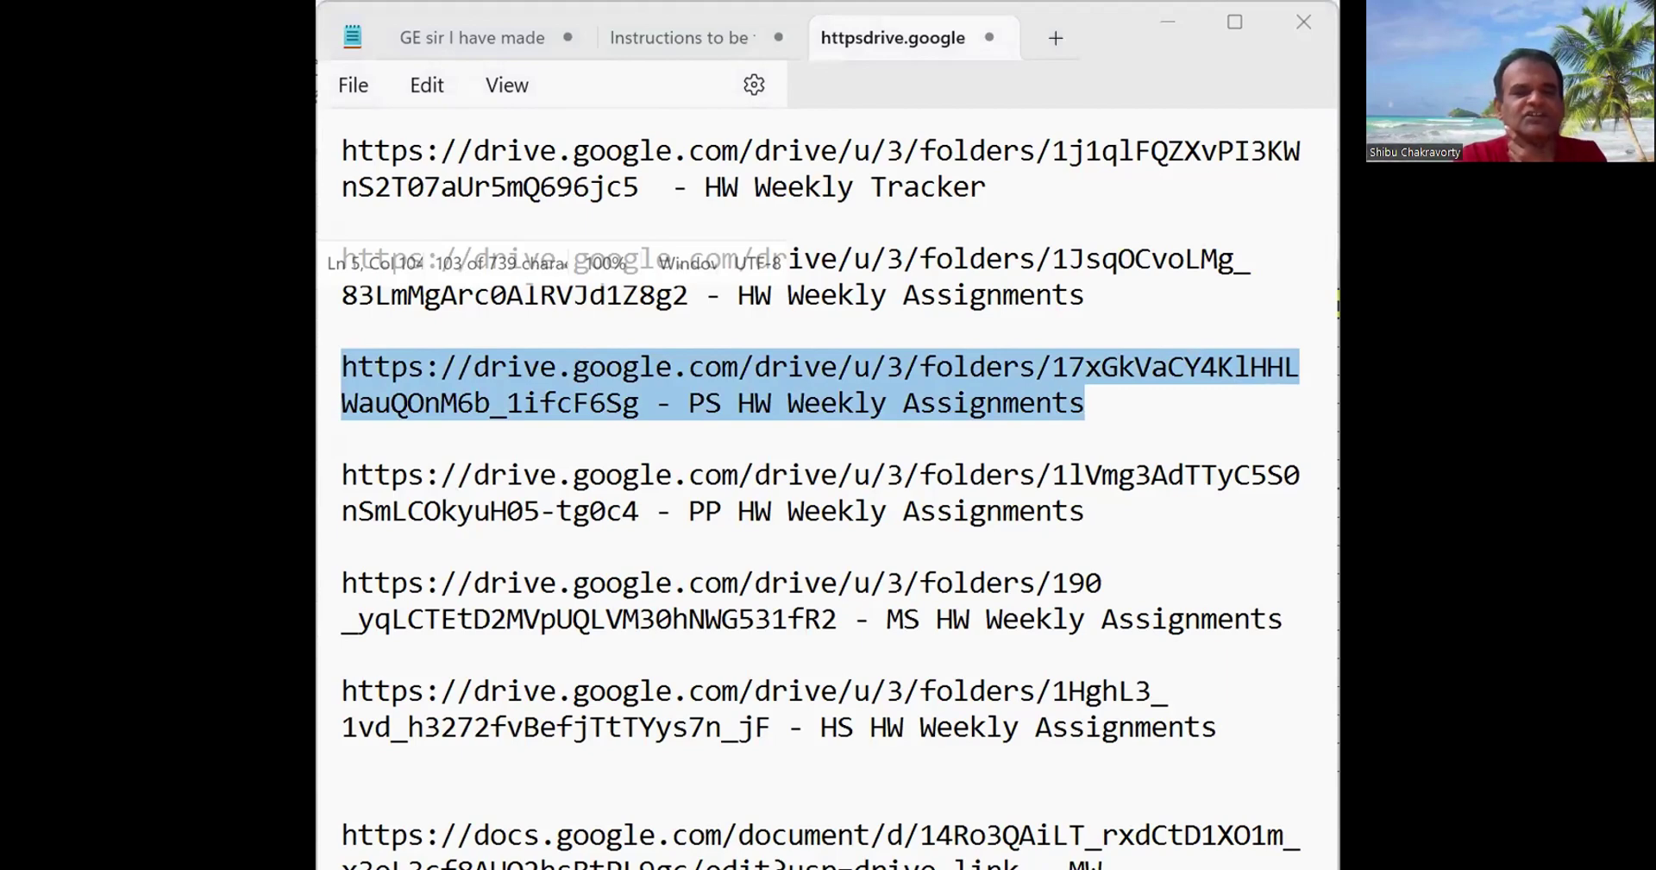
# - Return to the Summer Break Homework TT spreadsheet and look over the Tracker sheet
pyautogui.hotkey('alt', 'Tab')
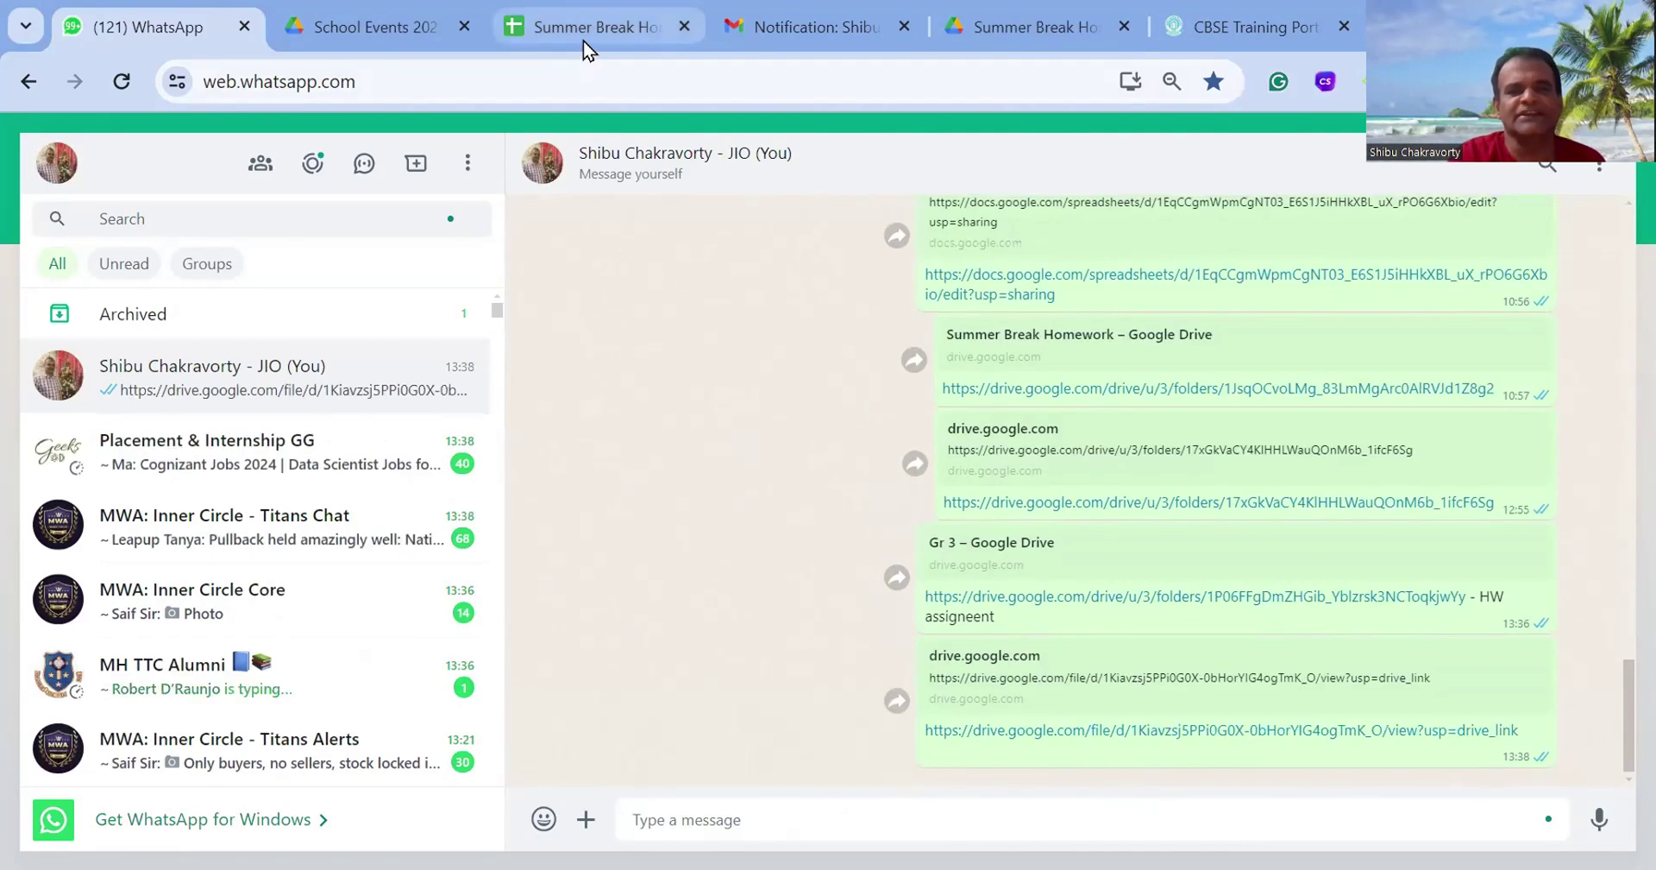
pyautogui.click(583, 39)
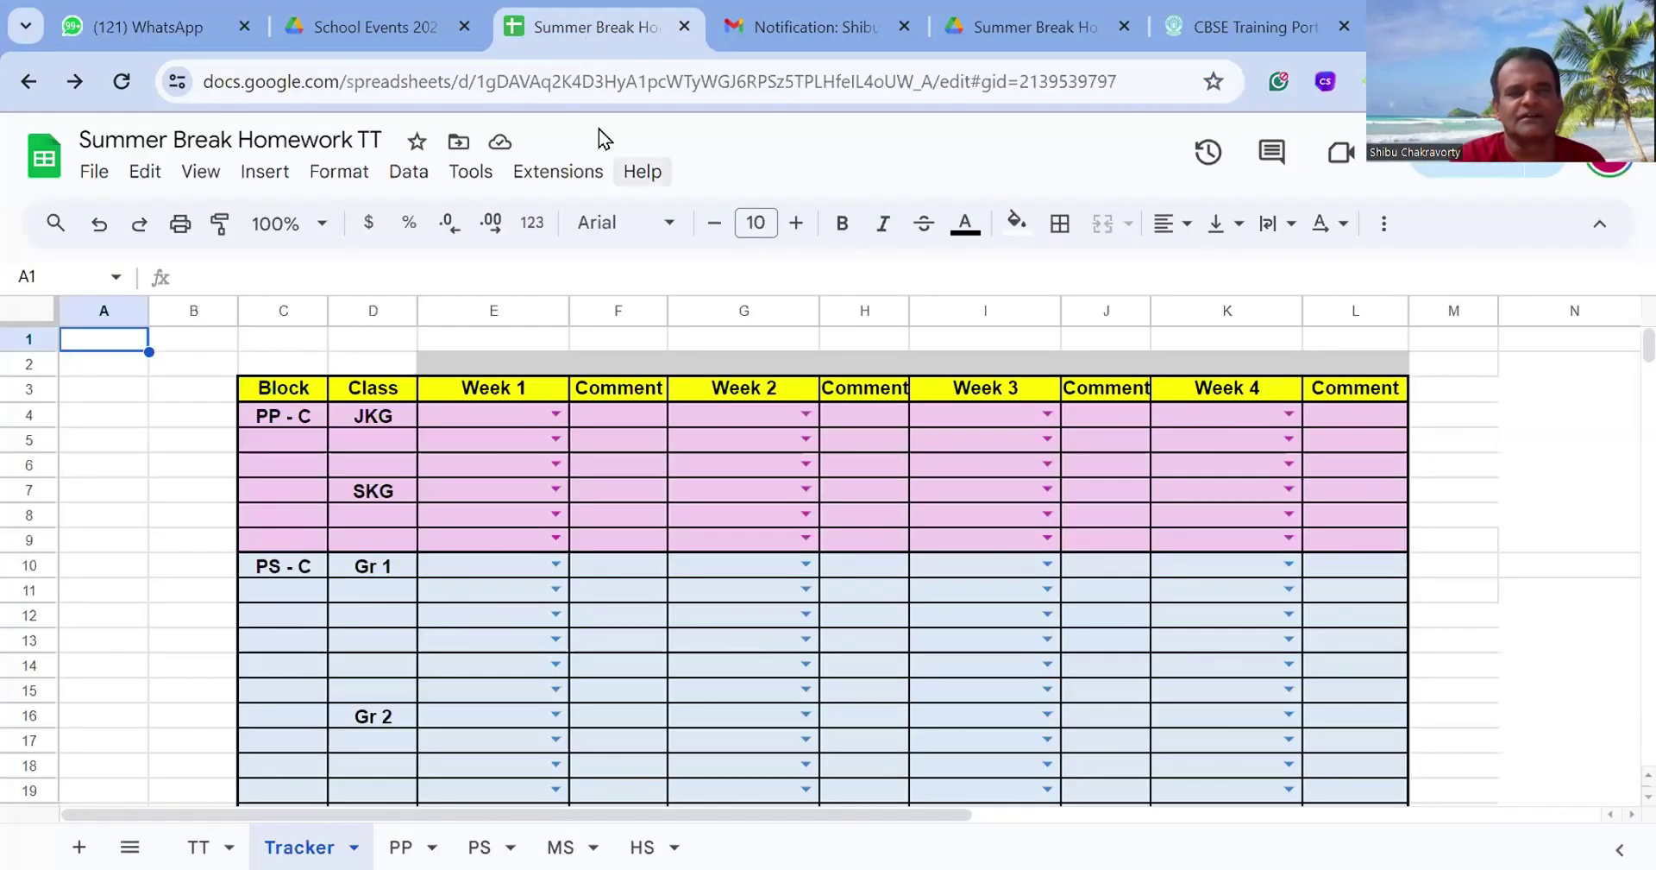
pyautogui.click(109, 494)
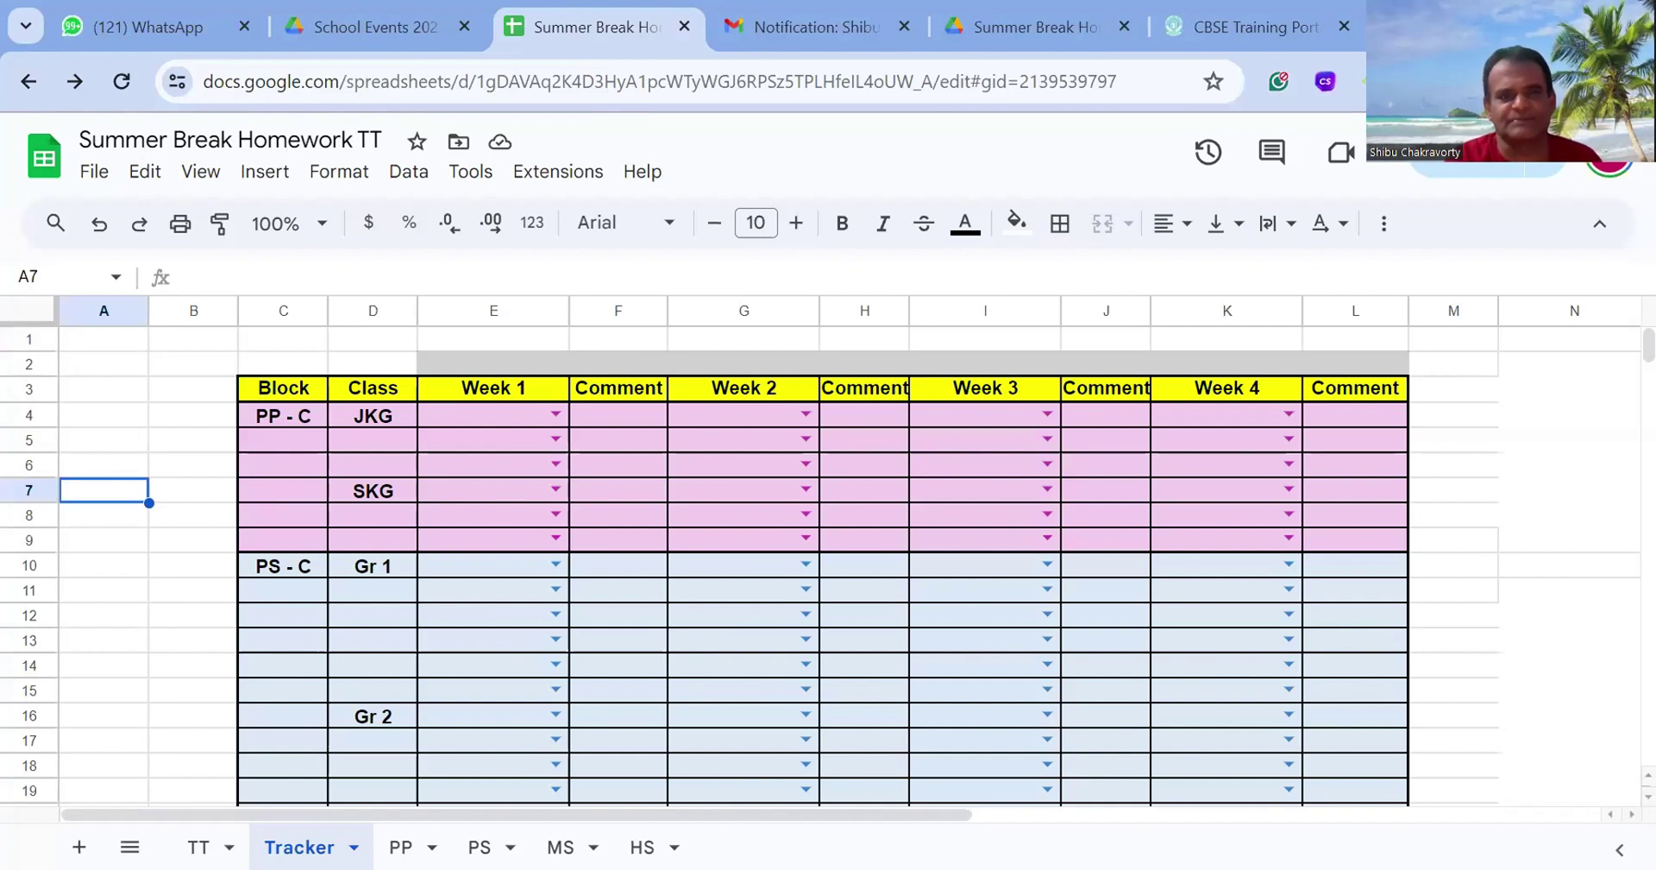
pyautogui.click(1557, 501)
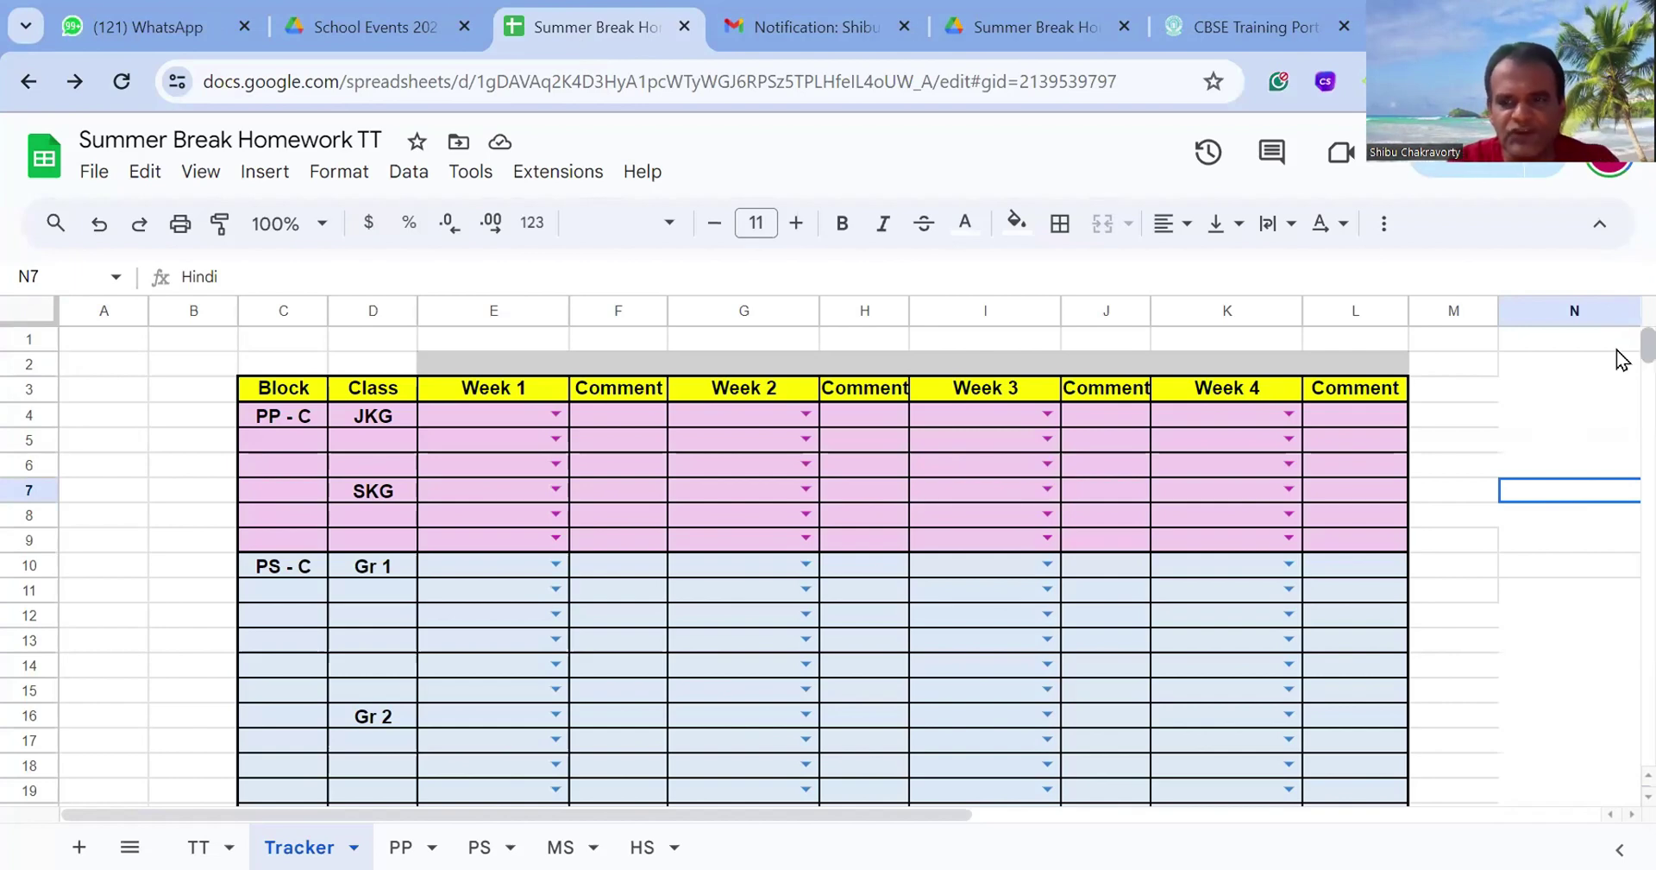
pyautogui.scroll(-20, 1620, 389)
pyautogui.scroll(20, 1620, 401)
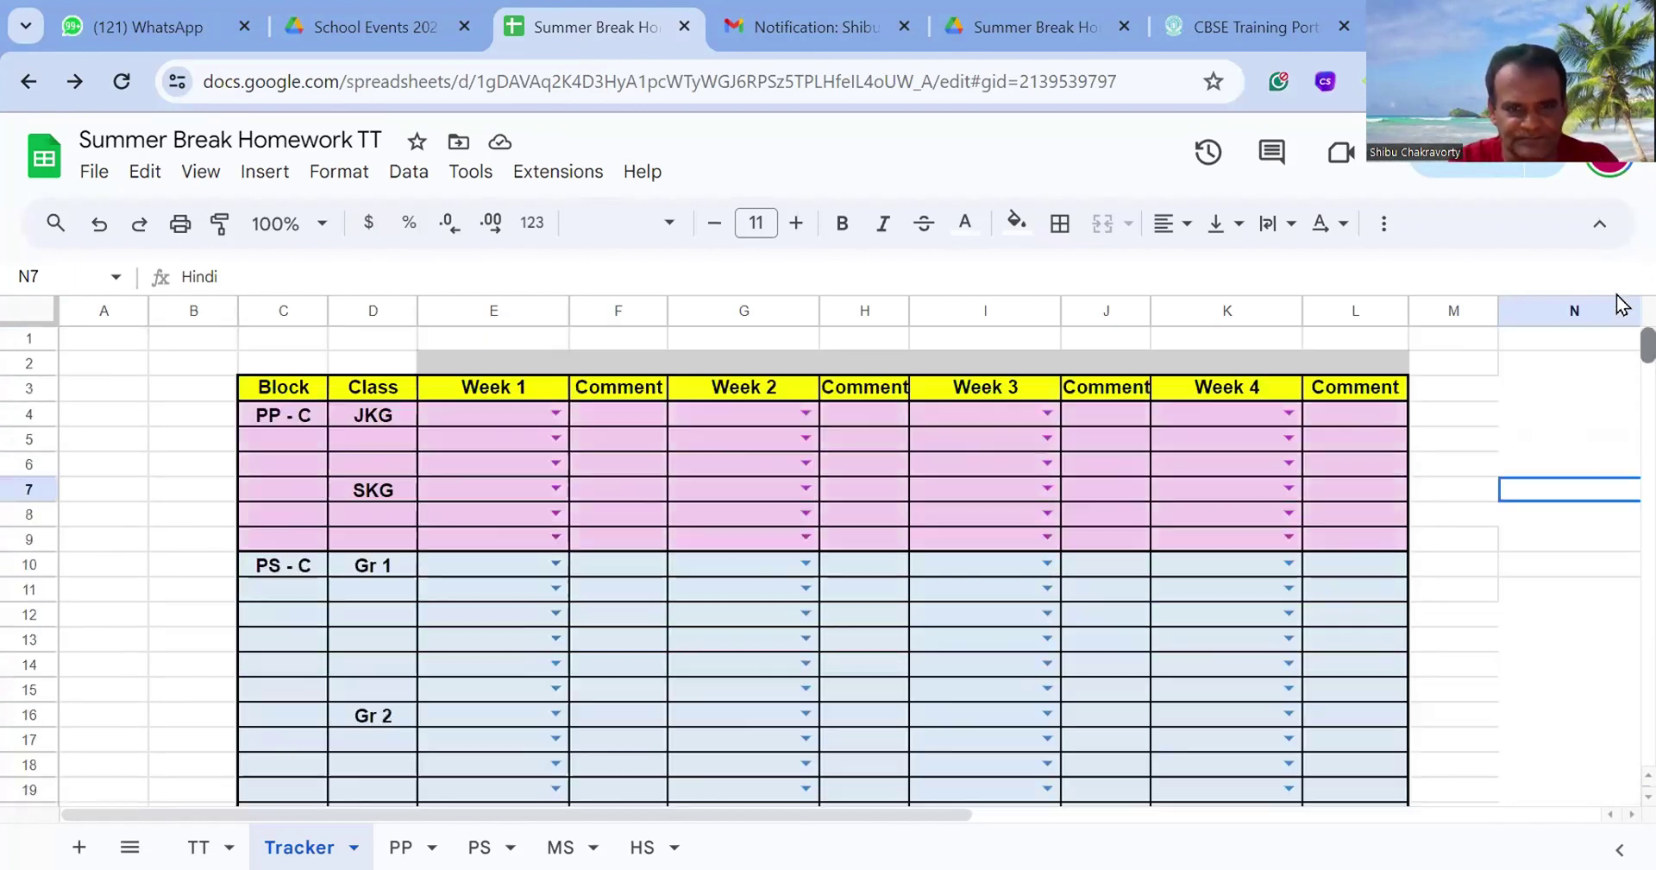